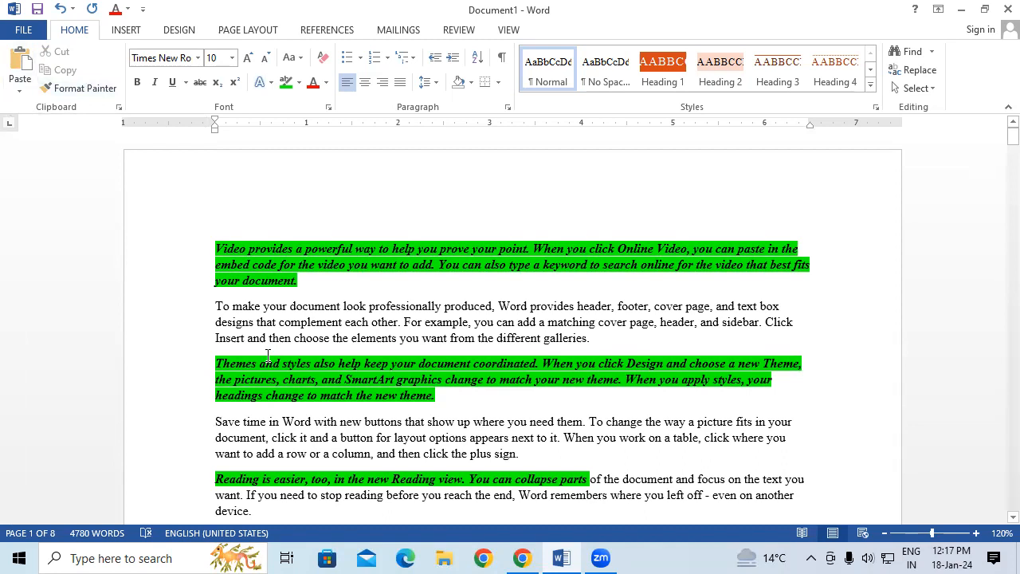
Copy the first paragraph's formatting with Format Painter onto the "show up where you need them" through "layout options appears" text in the fourth paragraph.
{"action": "left_click_drag", "start_coordinate": [228, 246], "coordinate": [297, 281]}
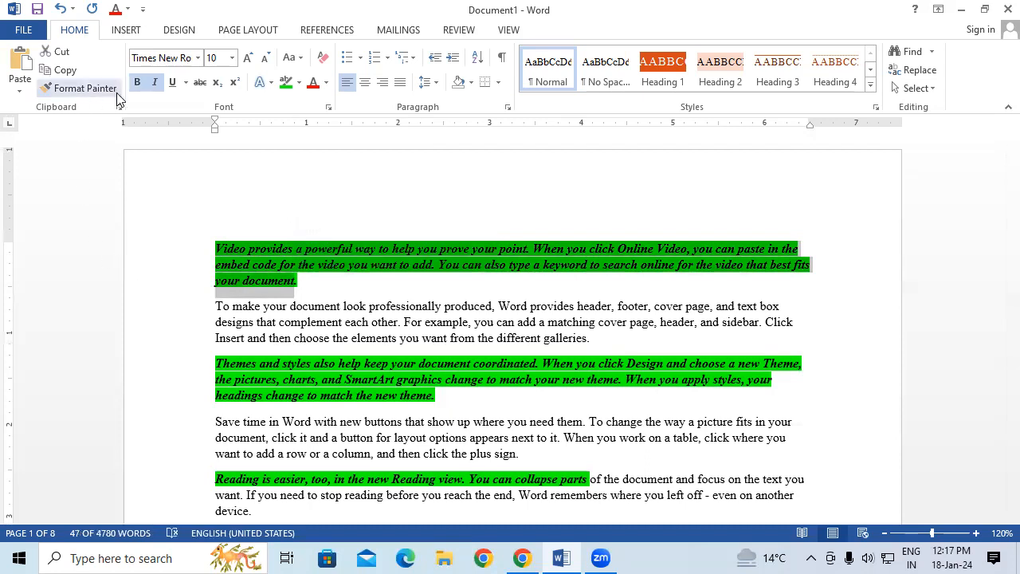
{"action": "left_click", "coordinate": [93, 95]}
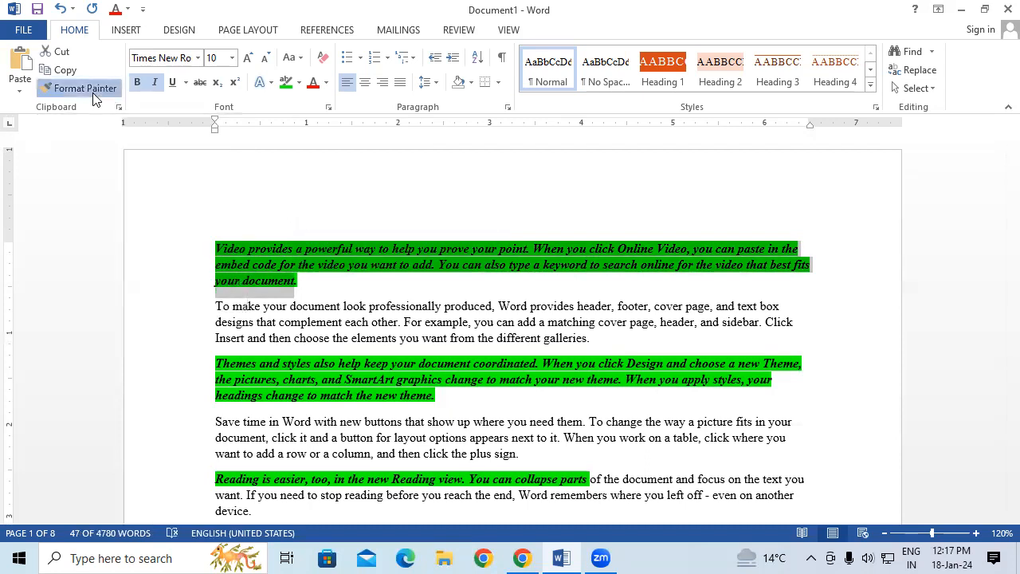
{"action": "scroll", "coordinate": [279, 325], "scroll_direction": "down", "scroll_amount": 2}
{"action": "scroll", "coordinate": [288, 327], "scroll_direction": "down", "scroll_amount": 2}
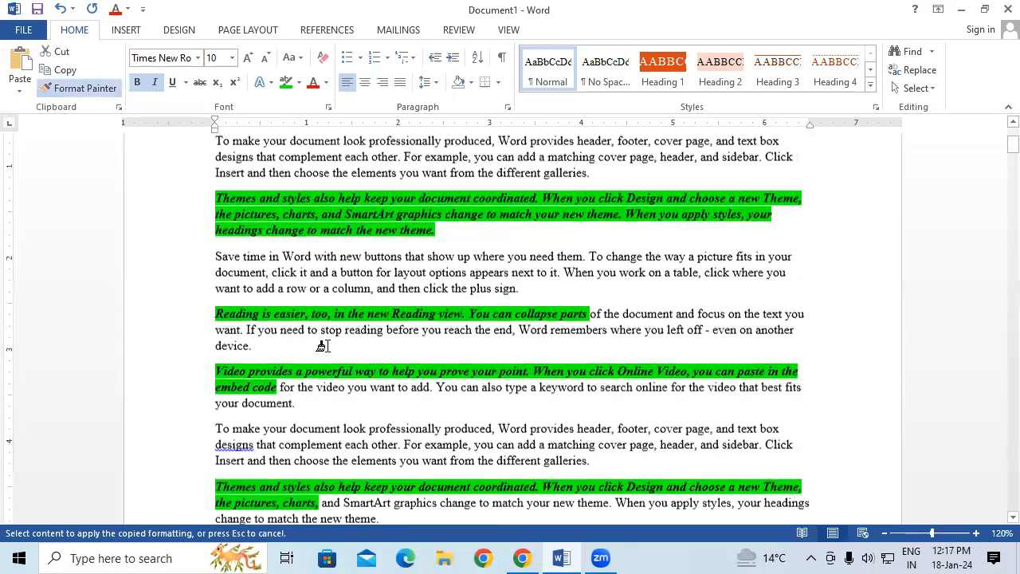
{"action": "left_click_drag", "start_coordinate": [457, 262], "coordinate": [517, 272]}
{"action": "left_click_drag", "start_coordinate": [428, 254], "coordinate": [517, 272]}
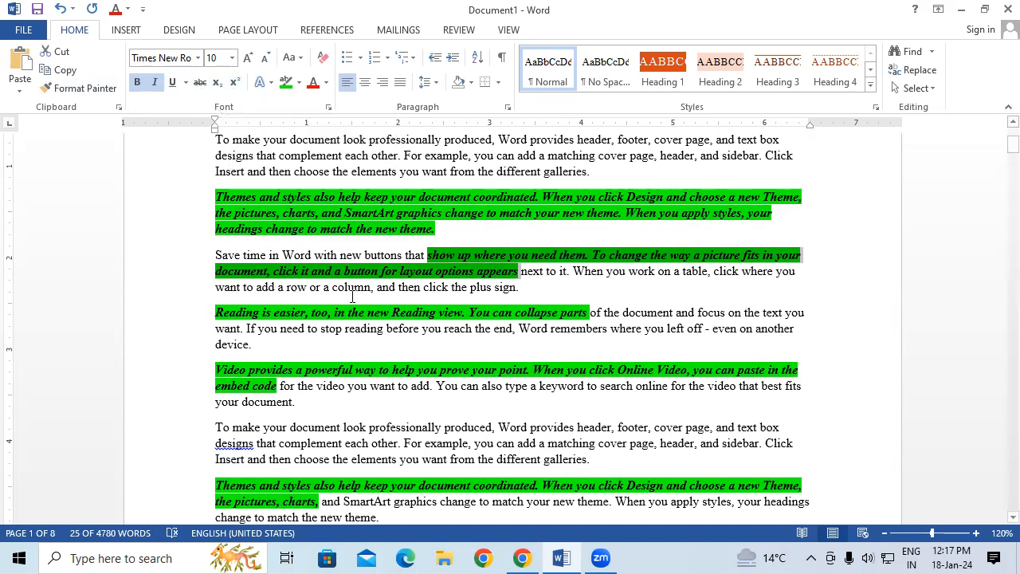
Delete all the text in the document and turn off bold and italic formatting.
{"action": "key", "text": "ctrl+a"}
{"action": "key", "text": "BackSpace"}
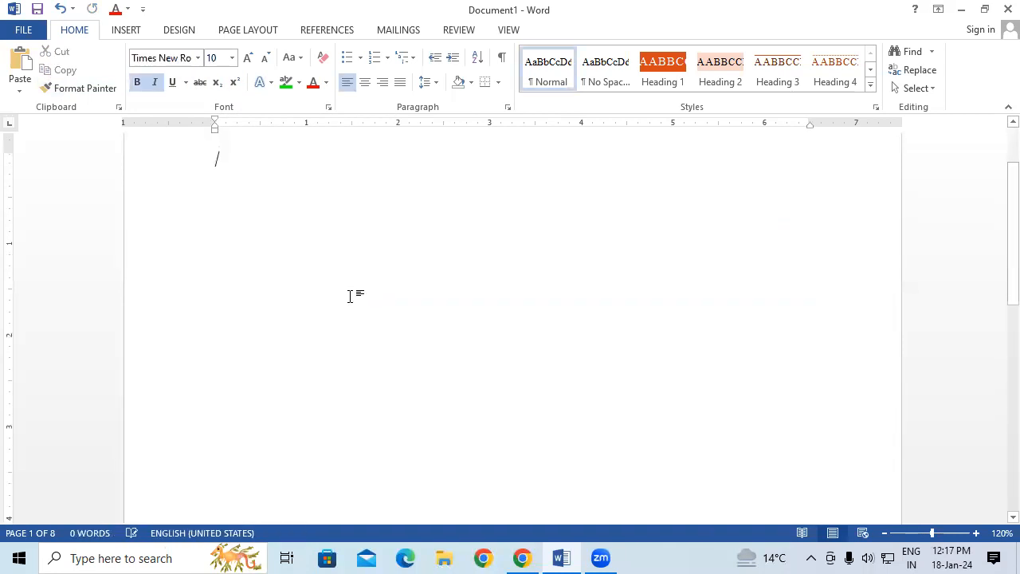
{"action": "left_click", "coordinate": [152, 87]}
{"action": "scroll", "coordinate": [263, 217], "scroll_direction": "up", "scroll_amount": 1}
Generate placeholder paragraphs at the start of the empty document with =lorem().
{"action": "type", "text": "="}
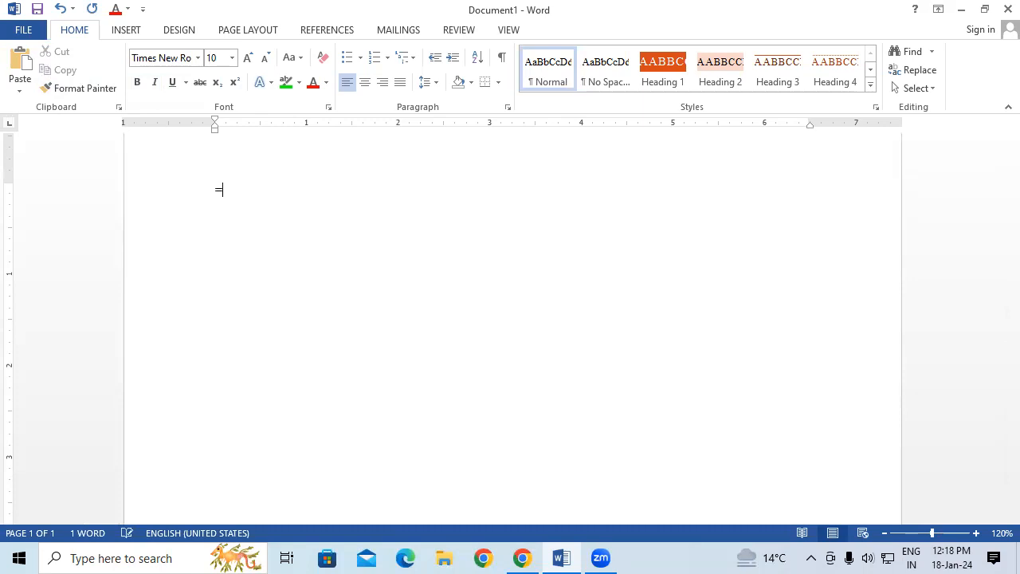
{"action": "type", "text": "lorem()"}
{"action": "key", "text": "Return"}
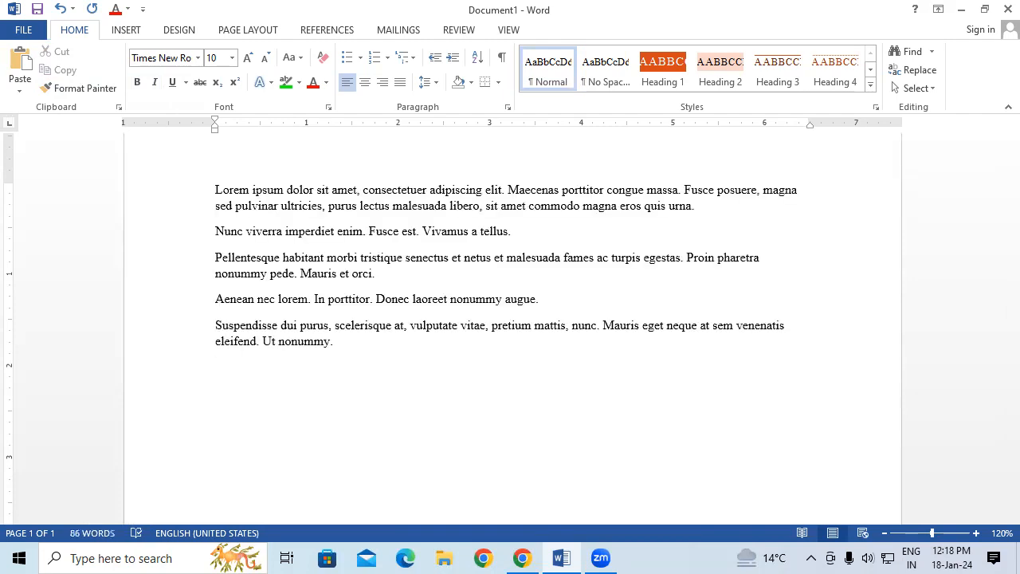
Make the first paragraph bold and the second paragraph, "Nunc viverra imperdiet enim", italic.
{"action": "left_click_drag", "start_coordinate": [211, 189], "coordinate": [708, 211]}
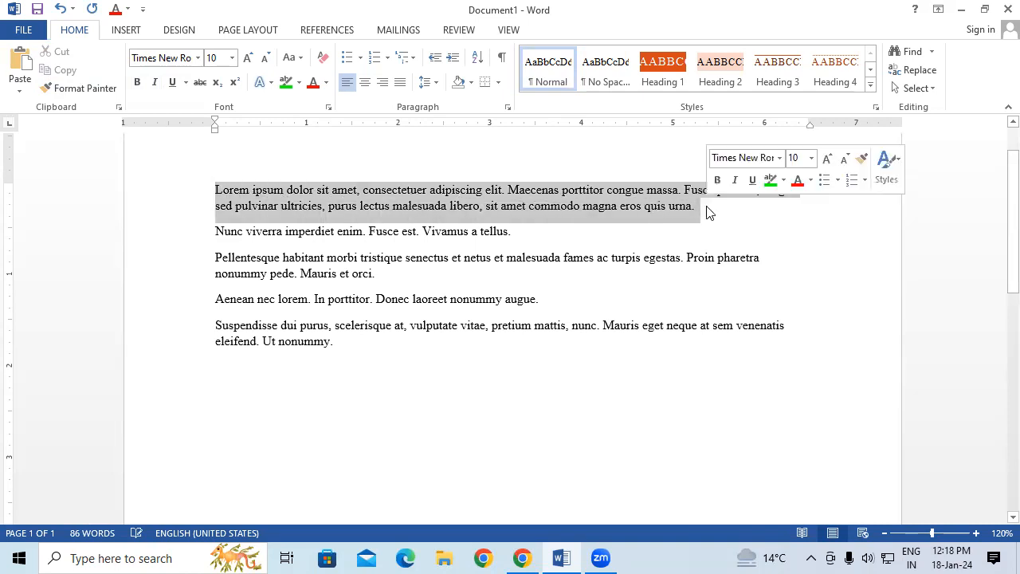
{"action": "left_click", "coordinate": [136, 82]}
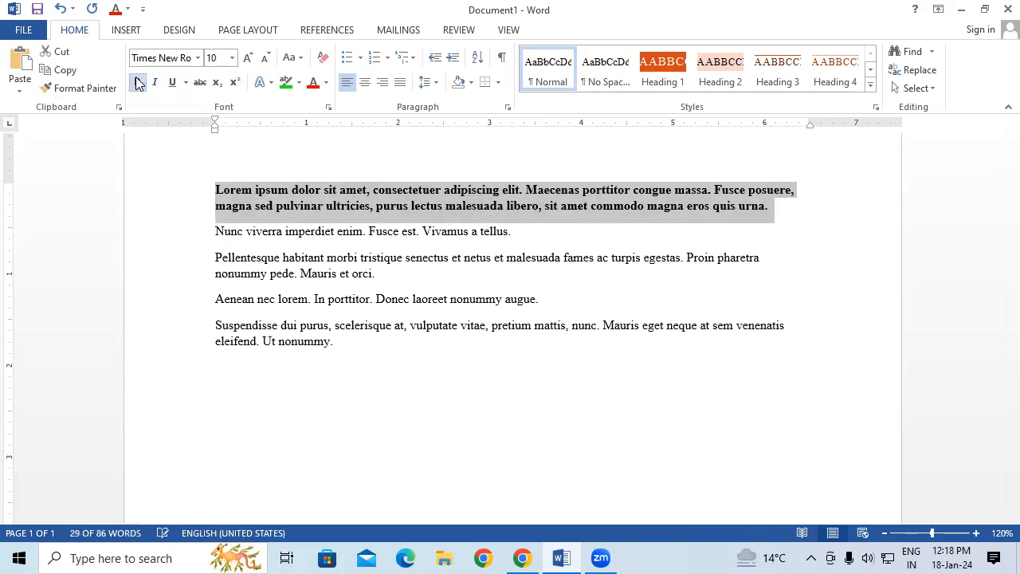
{"action": "left_click", "coordinate": [269, 324]}
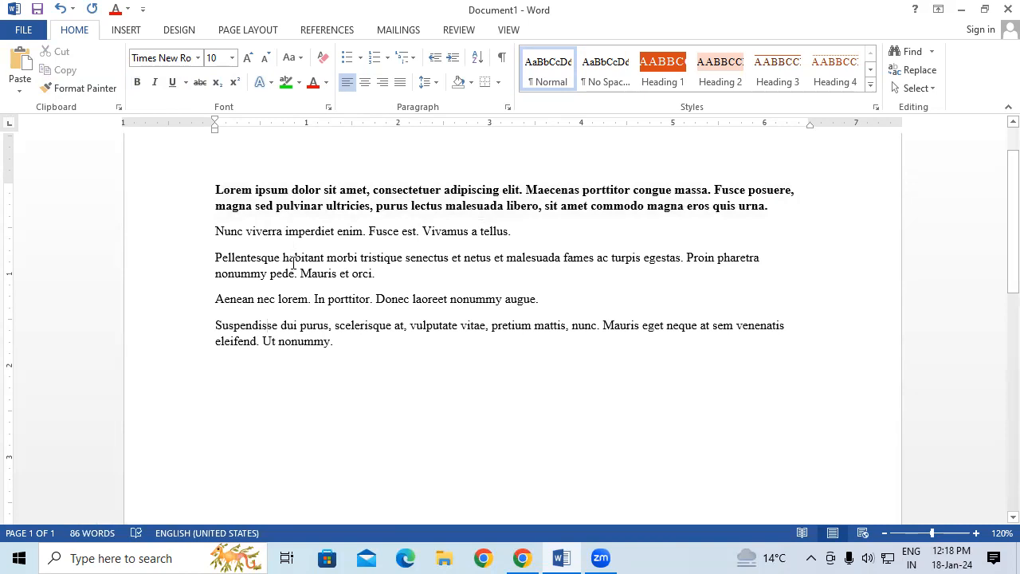
{"action": "left_click_drag", "start_coordinate": [217, 235], "coordinate": [549, 223]}
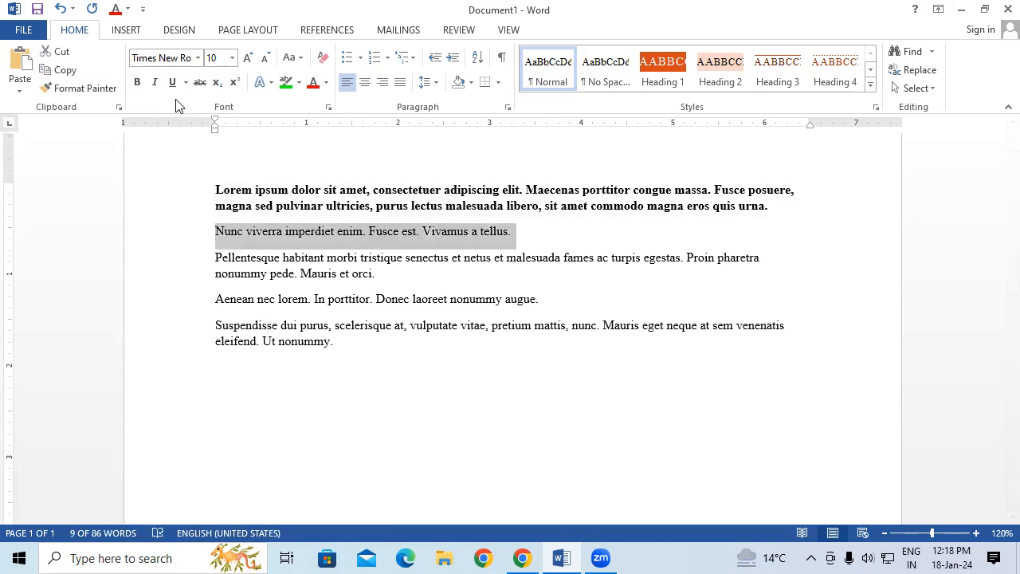
{"action": "left_click", "coordinate": [156, 84]}
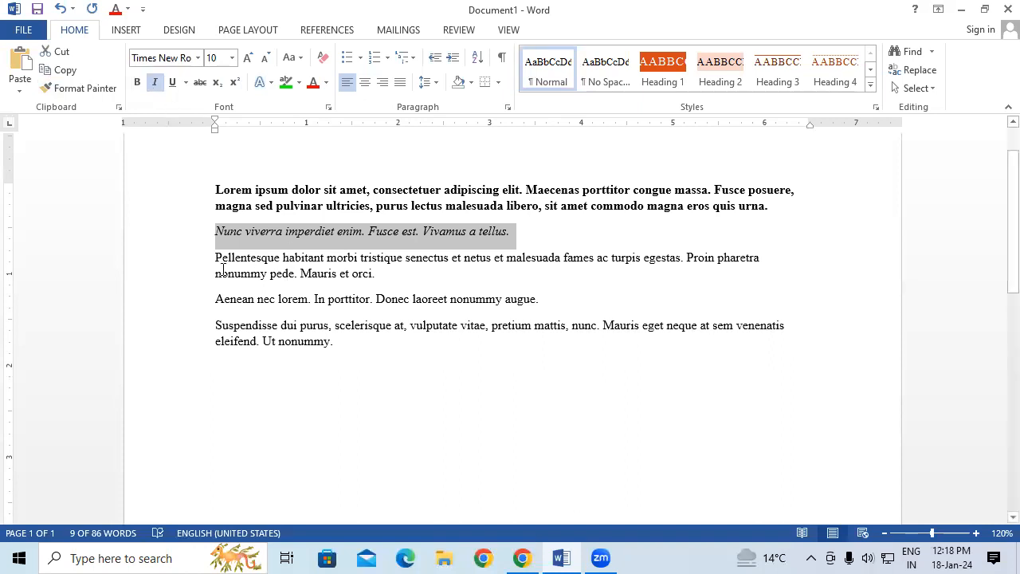
Launch WordPad with the Windows Run command wordpad.
{"action": "left_click_drag", "start_coordinate": [215, 257], "coordinate": [389, 277]}
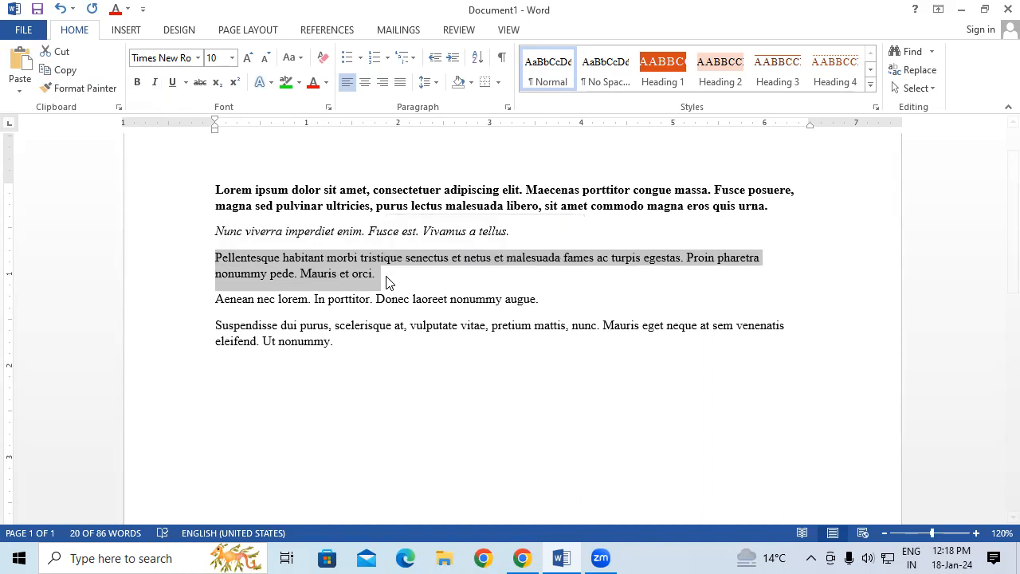
{"action": "key", "text": "super+r"}
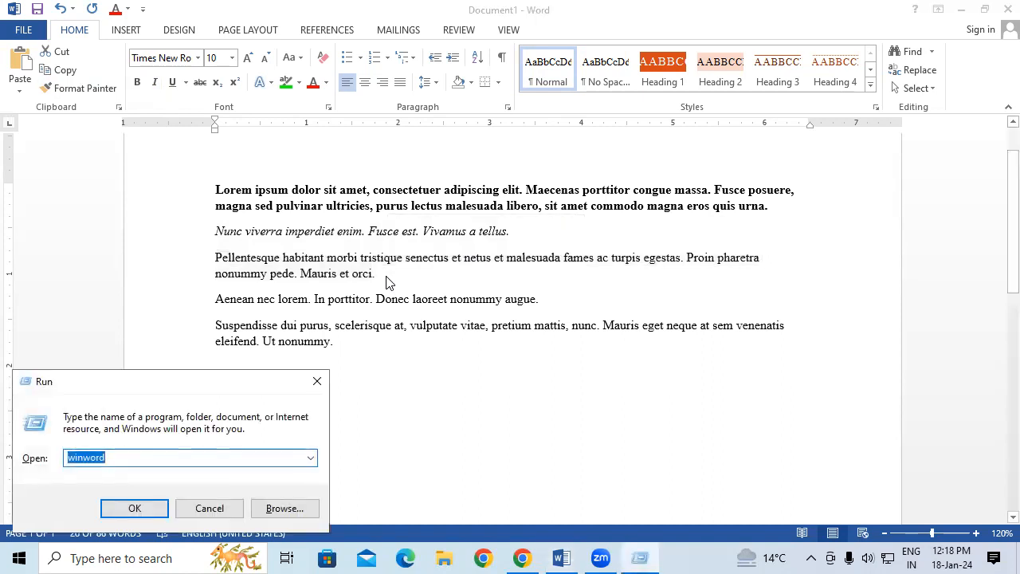
{"action": "type", "text": "wor"}
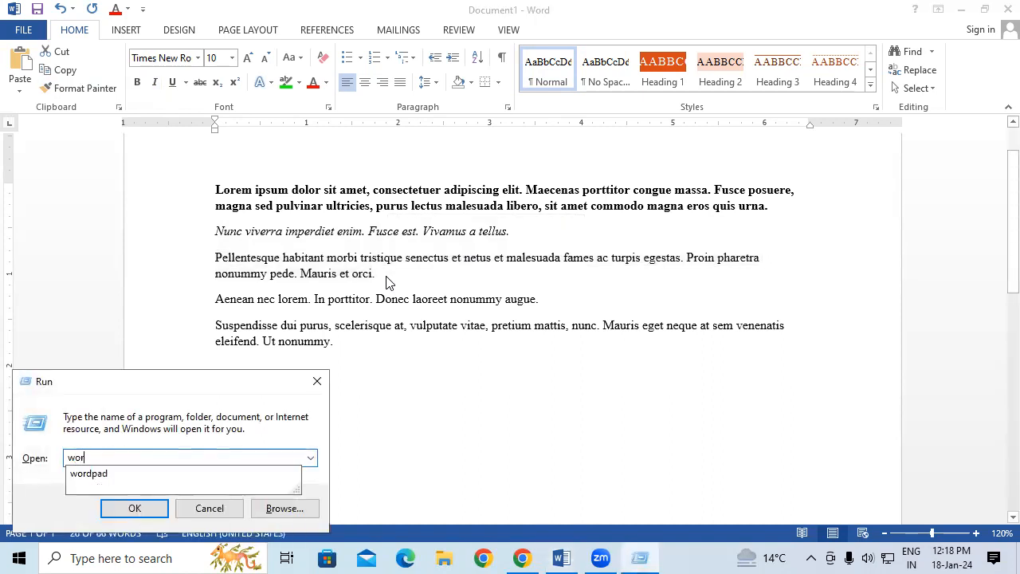
{"action": "type", "text": "d"}
{"action": "key", "text": "Down"}
{"action": "key", "text": "Return"}
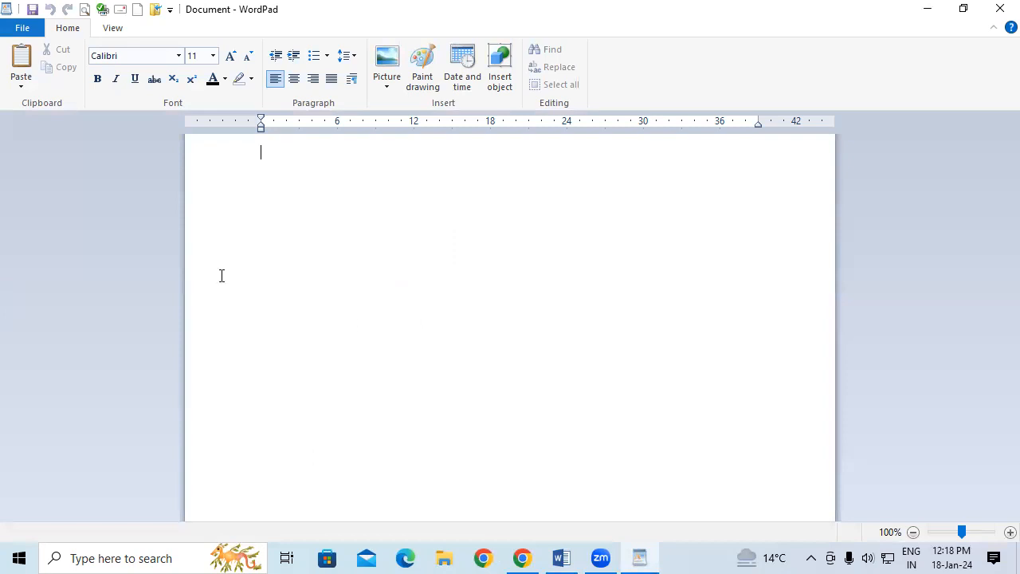
Copy the last three paragraphs from the Word document and paste them three times into the WordPad document.
{"action": "key", "text": "alt+Tab"}
{"action": "key", "text": "ctrl+v"}
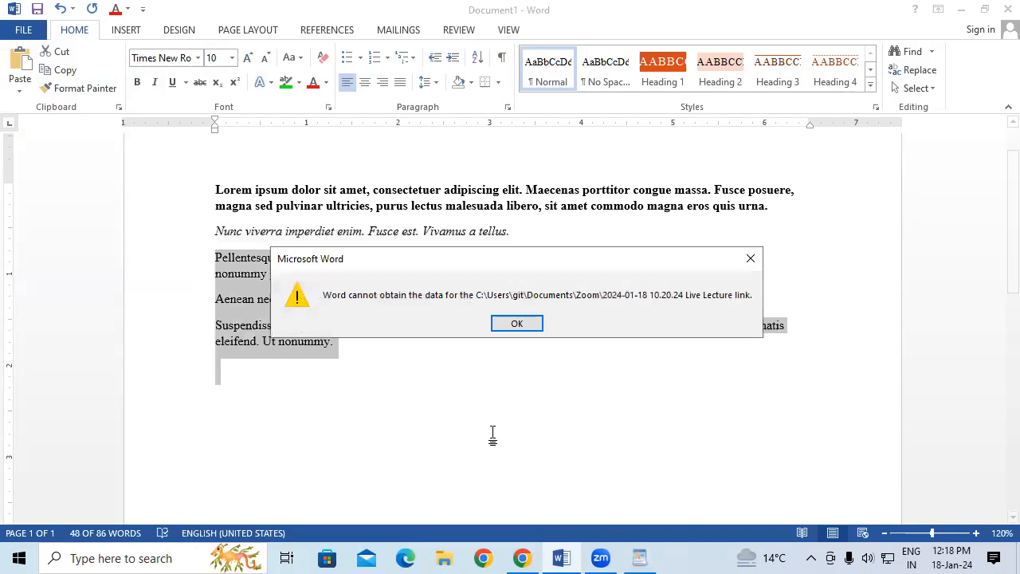
{"action": "left_click", "coordinate": [571, 556]}
{"action": "key", "text": "ctrl+v"}
{"action": "key", "text": "ctrl+v"}
{"action": "key", "text": "ctrl+v"}
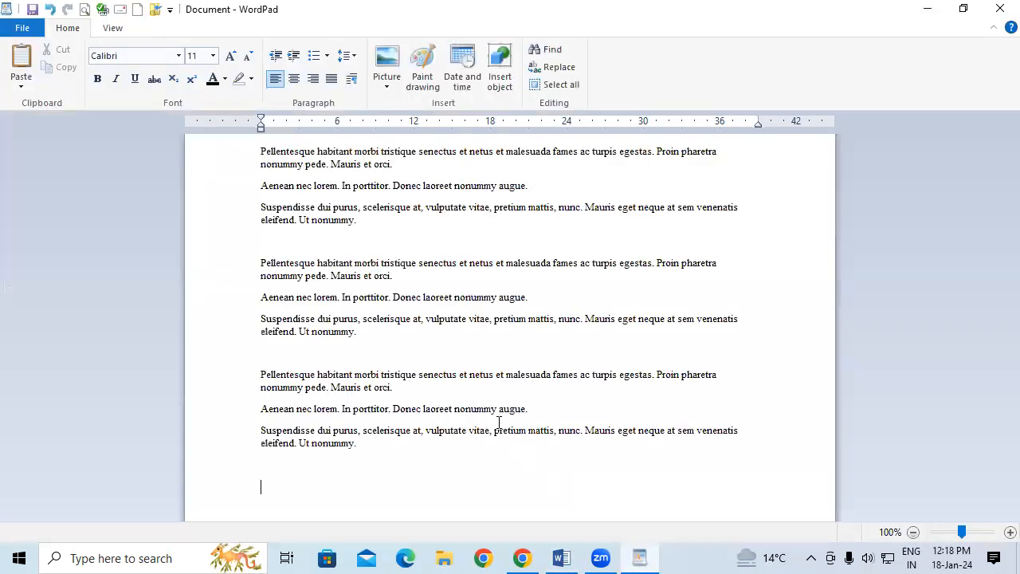
Underline the first pasted block of three paragraphs in the WordPad document.
{"action": "left_click_drag", "start_coordinate": [260, 152], "coordinate": [367, 234]}
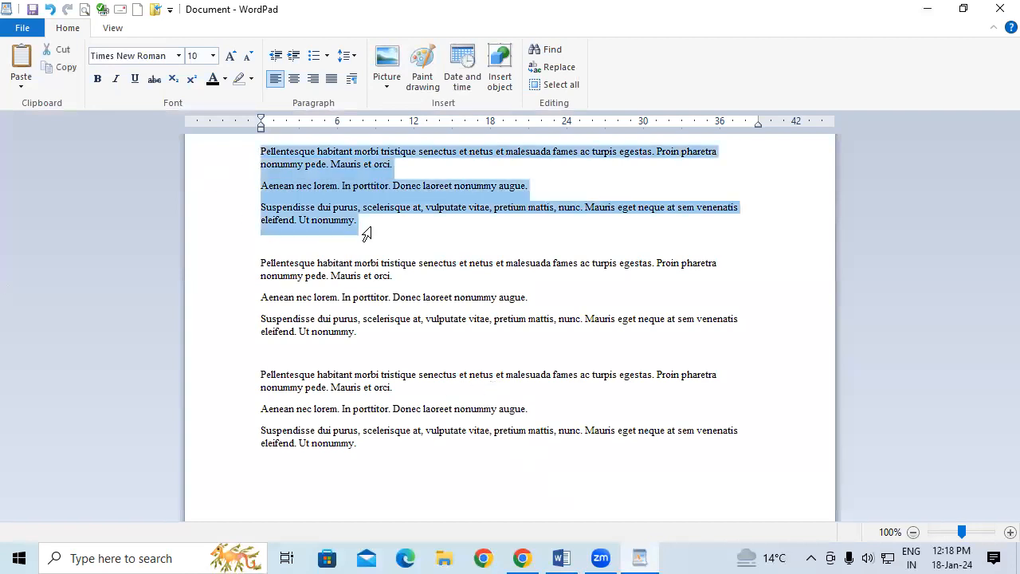
{"action": "left_click", "coordinate": [136, 79]}
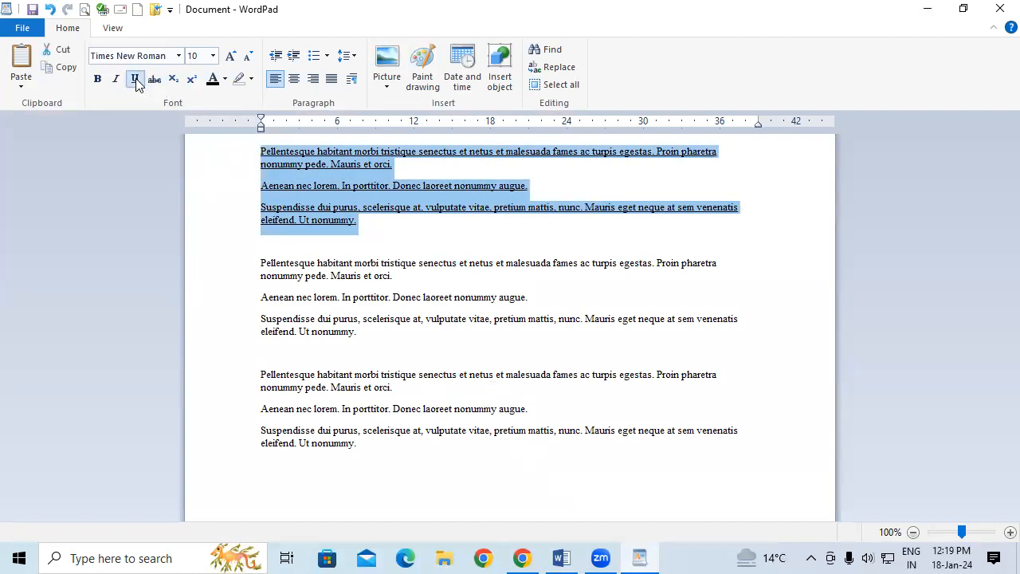
{"action": "left_click", "coordinate": [377, 232]}
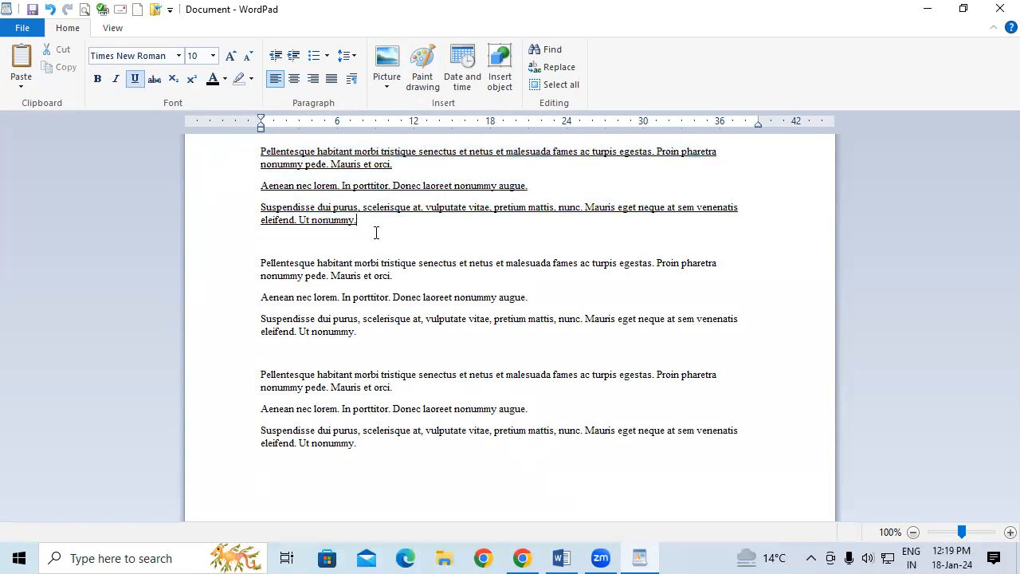
{"action": "left_click", "coordinate": [1009, 531]}
{"action": "left_click", "coordinate": [1009, 532]}
{"action": "left_click", "coordinate": [1009, 532]}
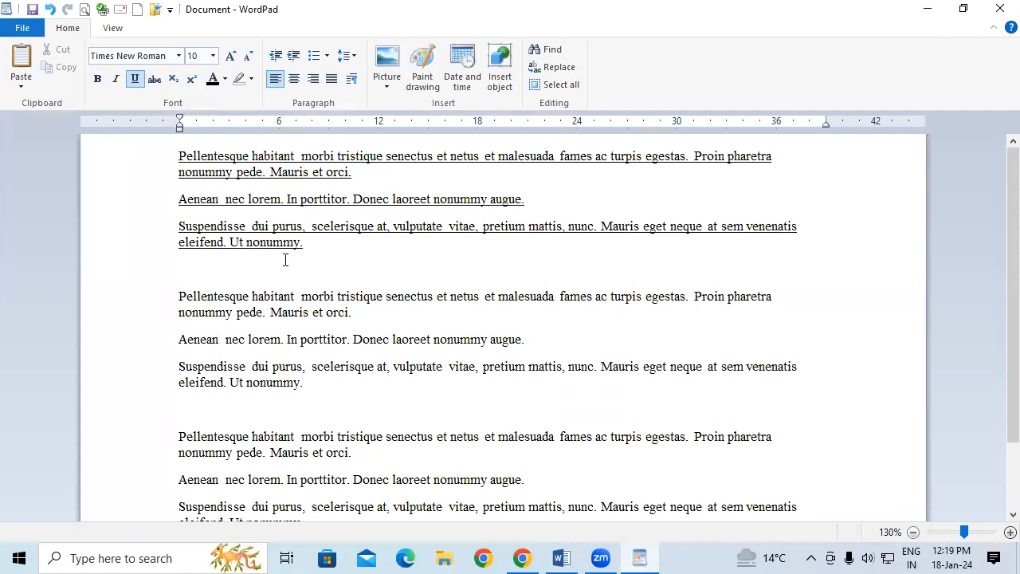
{"action": "left_click_drag", "start_coordinate": [343, 252], "coordinate": [184, 194]}
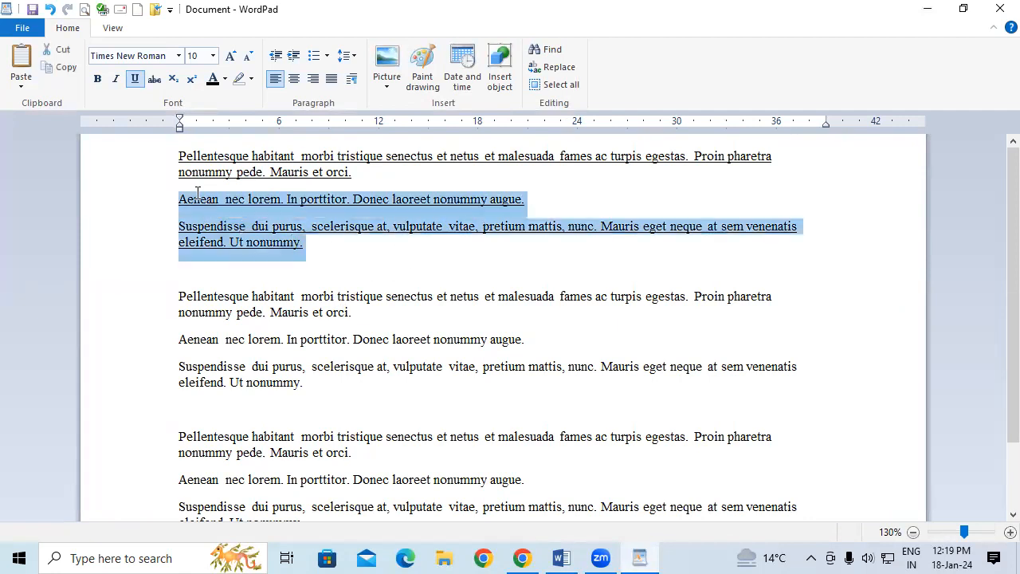
Switch back to Word and underline the last three paragraphs, from "Pellentesque habitant" to "Ut nonummy".
{"action": "left_click", "coordinate": [562, 557]}
{"action": "left_click_drag", "start_coordinate": [233, 244], "coordinate": [221, 372]}
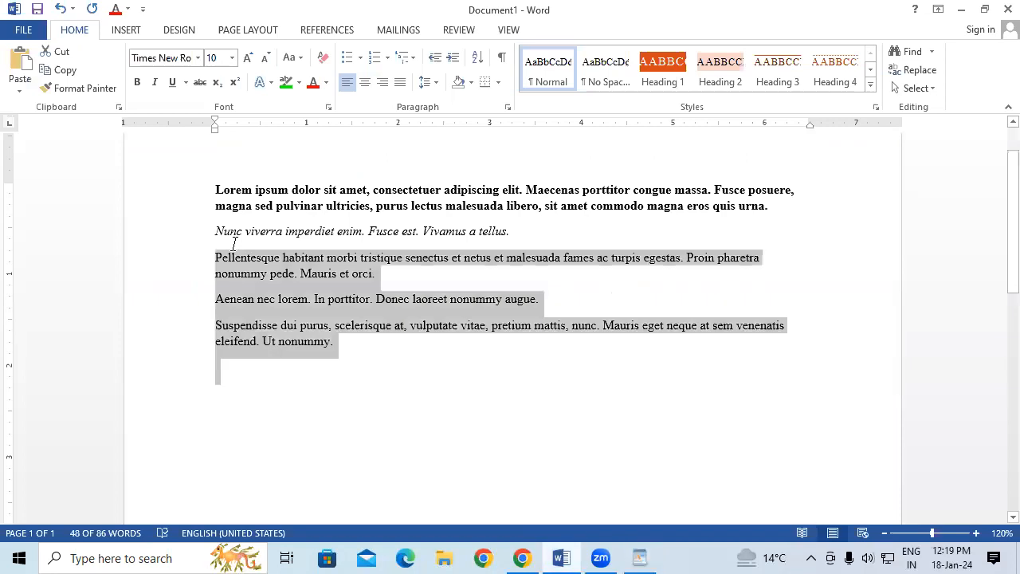
{"action": "left_click", "coordinate": [172, 82]}
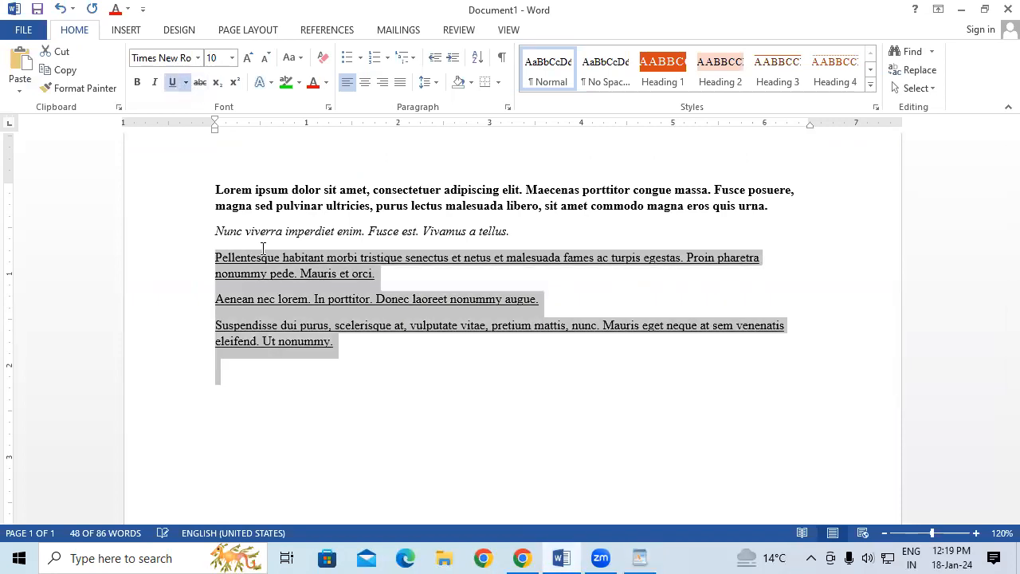
{"action": "left_click", "coordinate": [393, 425]}
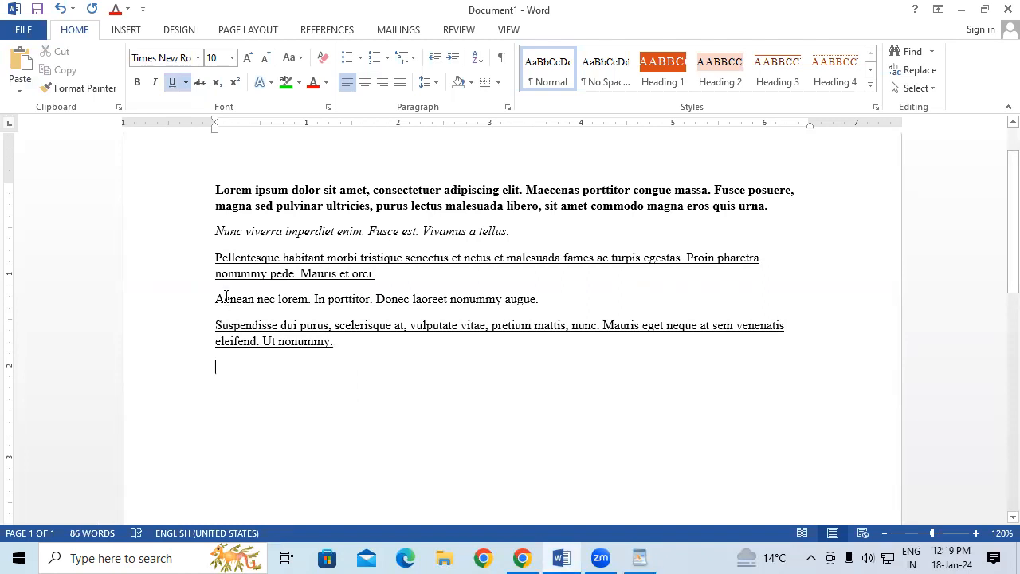
Change the underline style of the last three paragraphs to a double line.
{"action": "left_click", "coordinate": [367, 353], "text": "shift"}
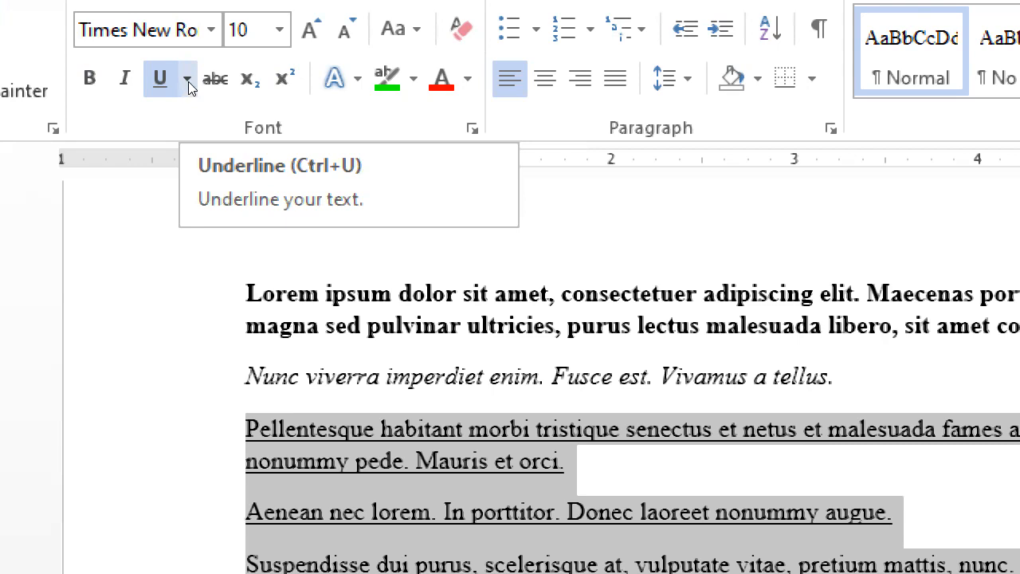
{"action": "left_click", "coordinate": [188, 81]}
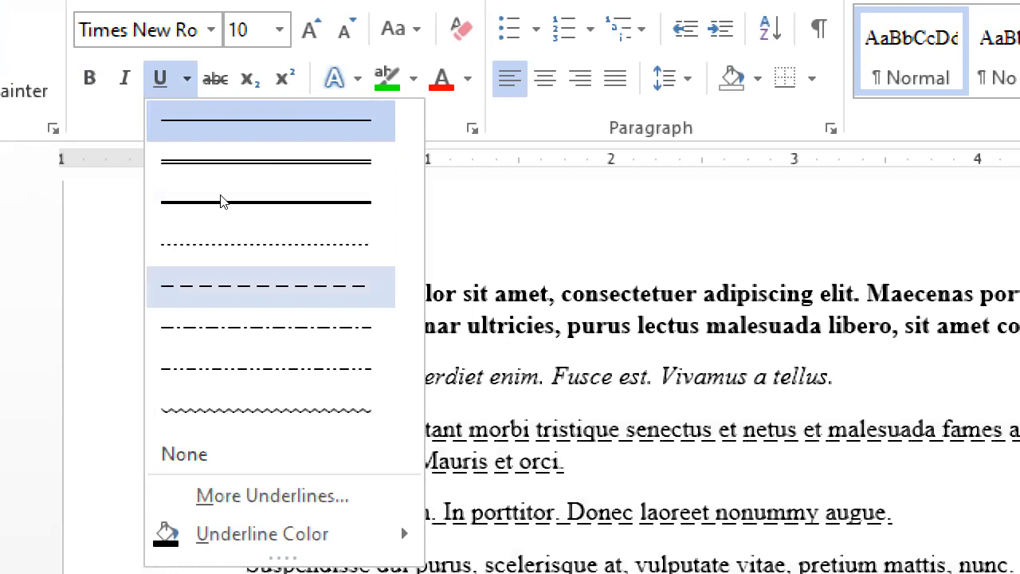
{"action": "left_click", "coordinate": [244, 127]}
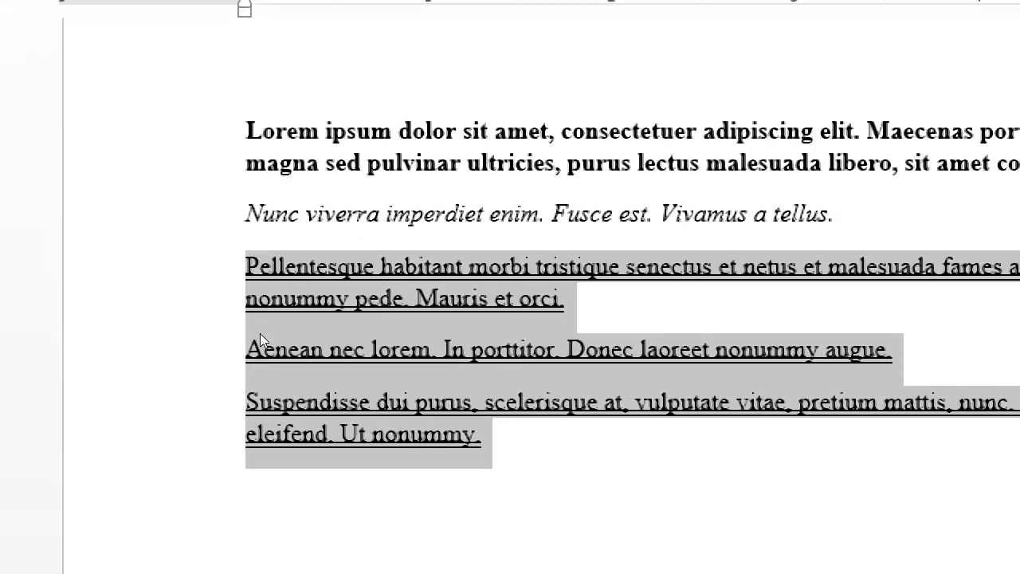
{"action": "left_click", "coordinate": [355, 515]}
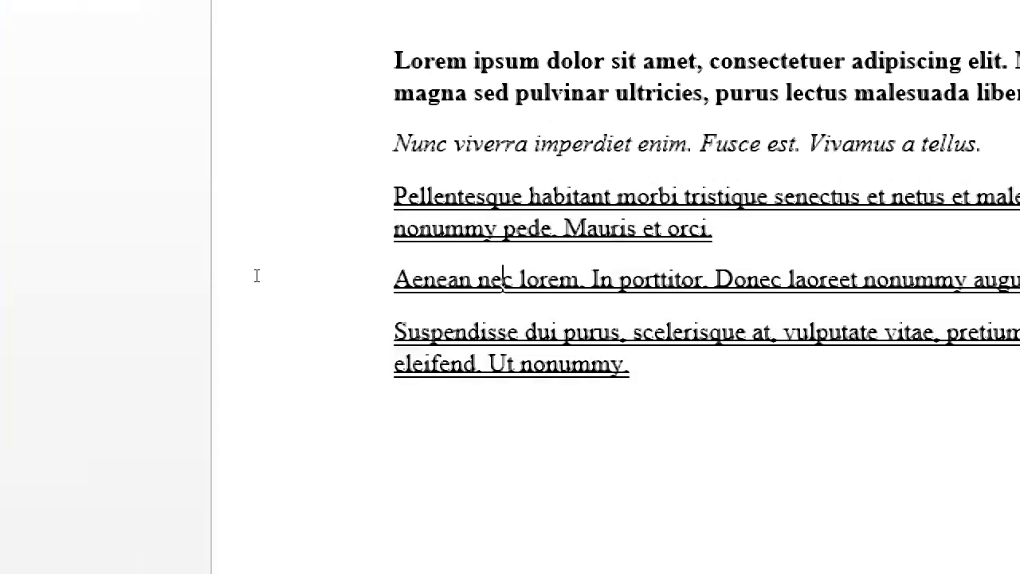
Set the underline color of the last three paragraphs to the standard red.
{"action": "left_click_drag", "start_coordinate": [218, 258], "coordinate": [342, 344]}
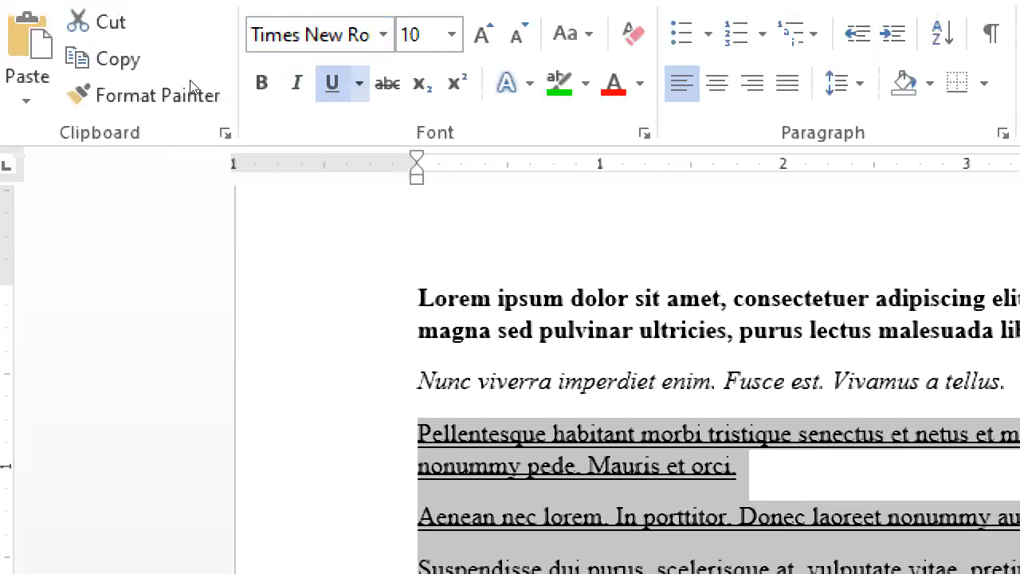
{"action": "left_click", "coordinate": [359, 84]}
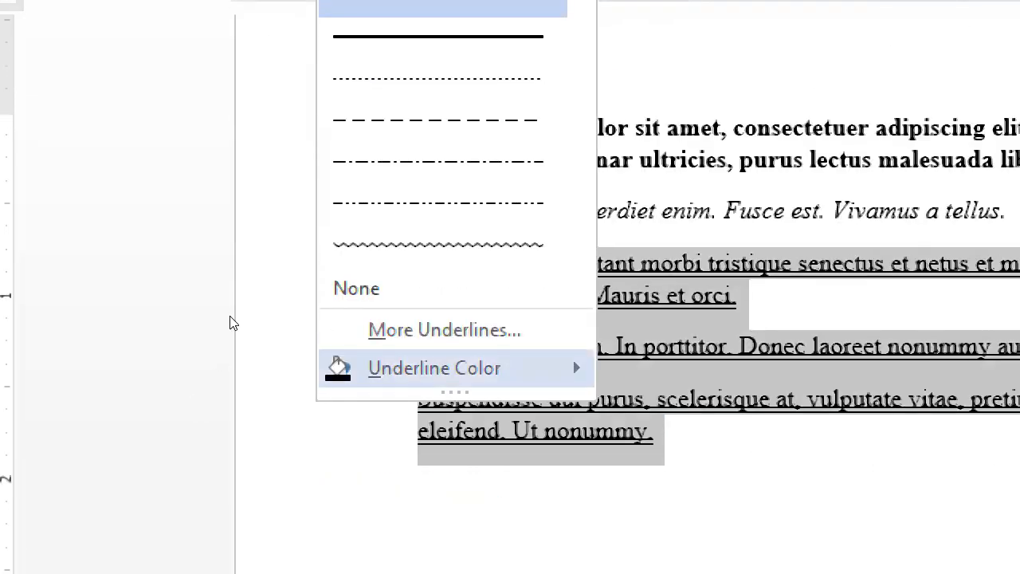
{"action": "mouse_move", "coordinate": [456, 372]}
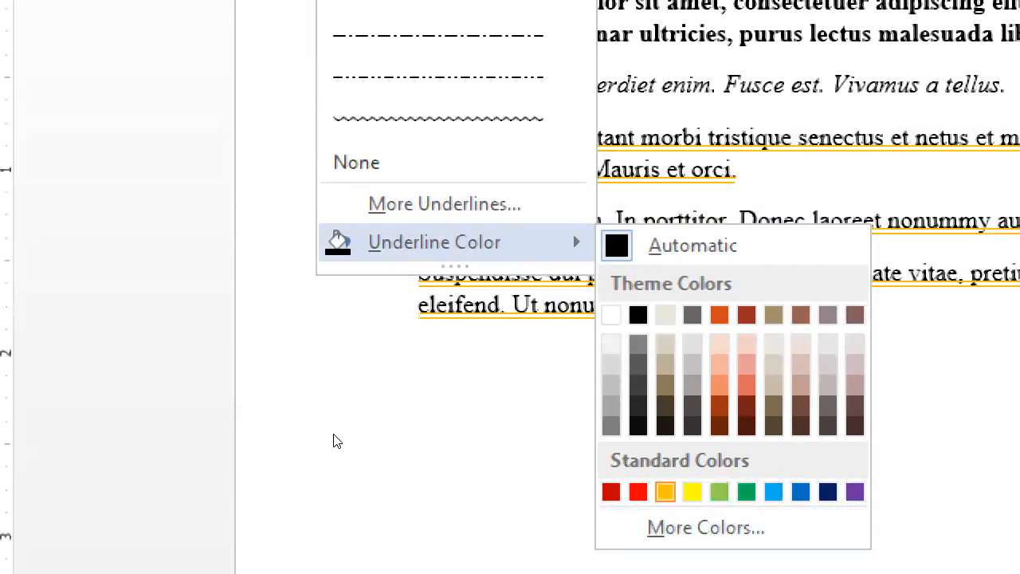
{"action": "left_click", "coordinate": [638, 492]}
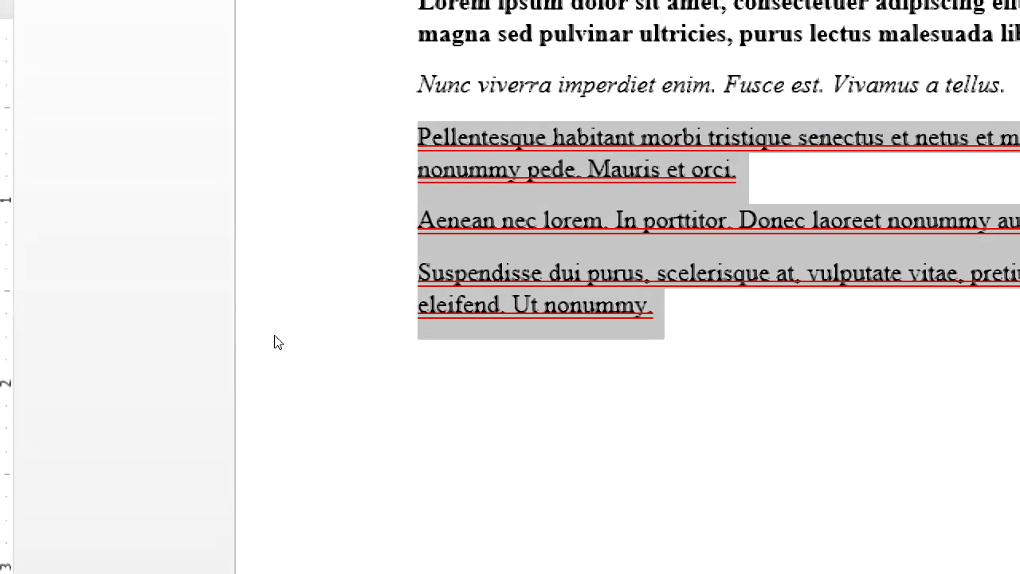
{"action": "scroll", "coordinate": [272, 340], "scroll_direction": "up", "scroll_amount": 2}
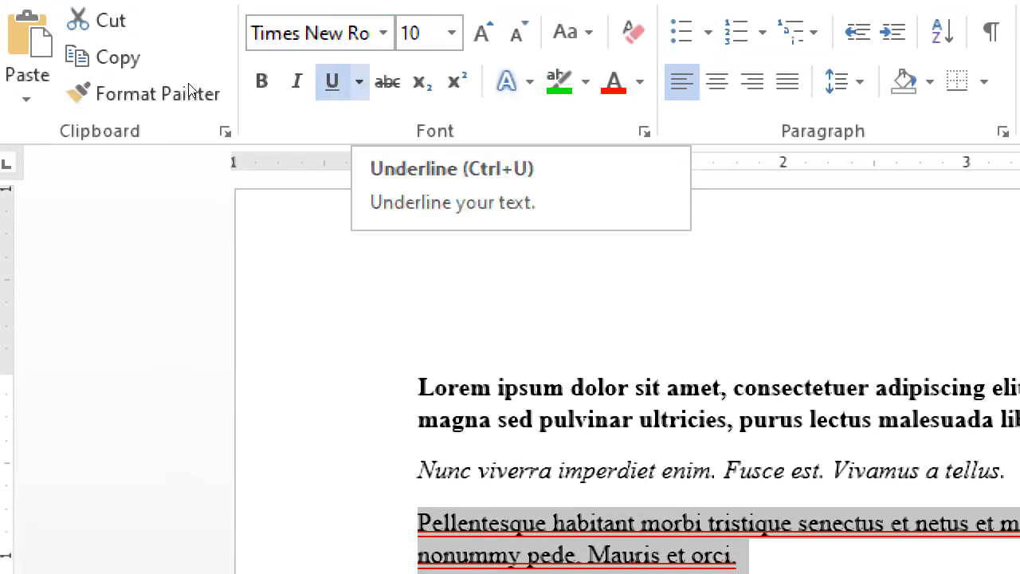
Change the underline style of the last three paragraphs to a single wavy line.
{"action": "key", "text": "alt+h"}
{"action": "key", "text": "3"}
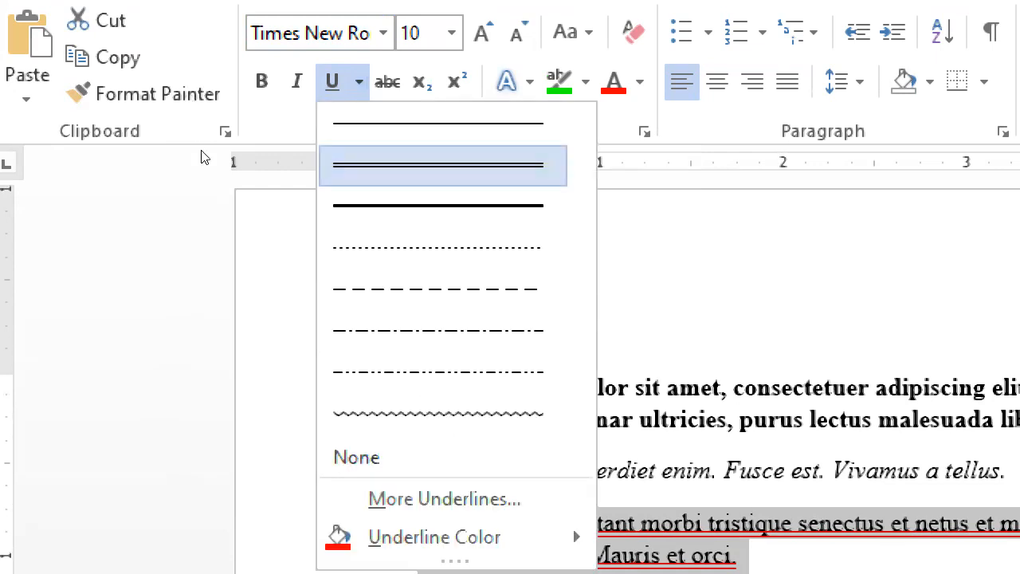
{"action": "key", "text": "Down"}
{"action": "key", "text": "Down"}
{"action": "key", "text": "Down"}
{"action": "key", "text": "Down"}
{"action": "key", "text": "Down"}
{"action": "key", "text": "Down"}
{"action": "key", "text": "Down"}
{"action": "key", "text": "Up"}
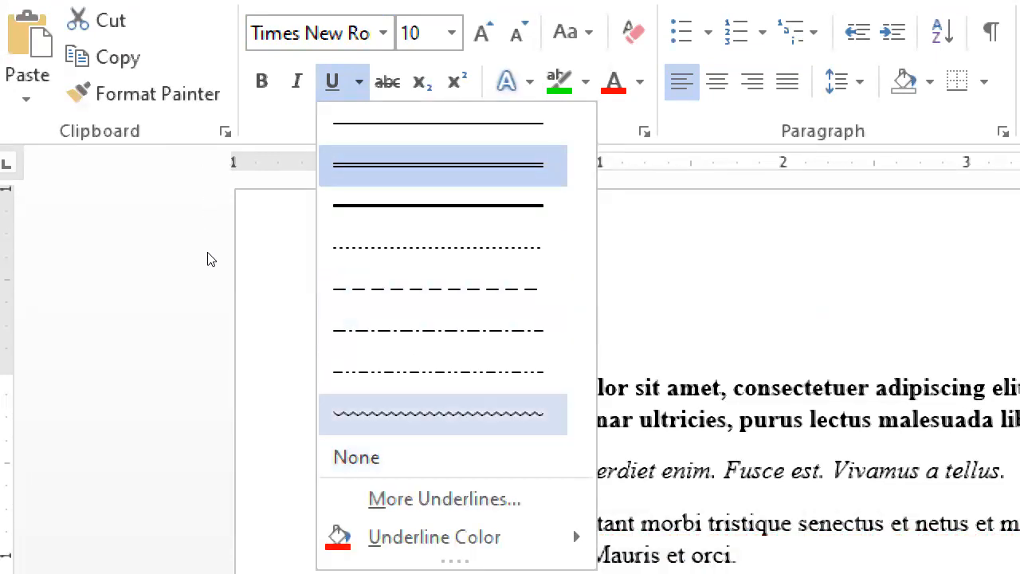
{"action": "key", "text": "Return"}
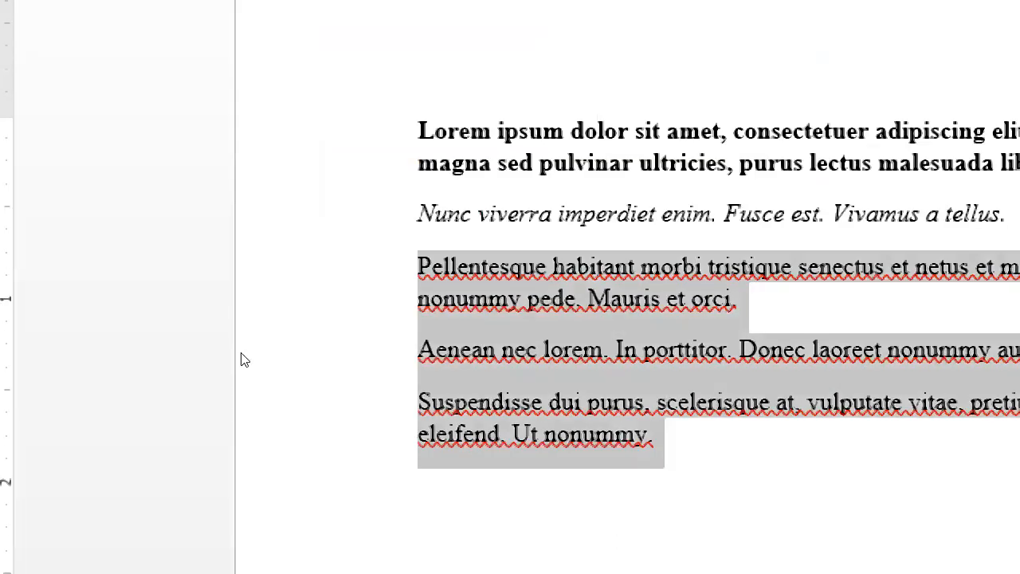
{"action": "left_click", "coordinate": [243, 360]}
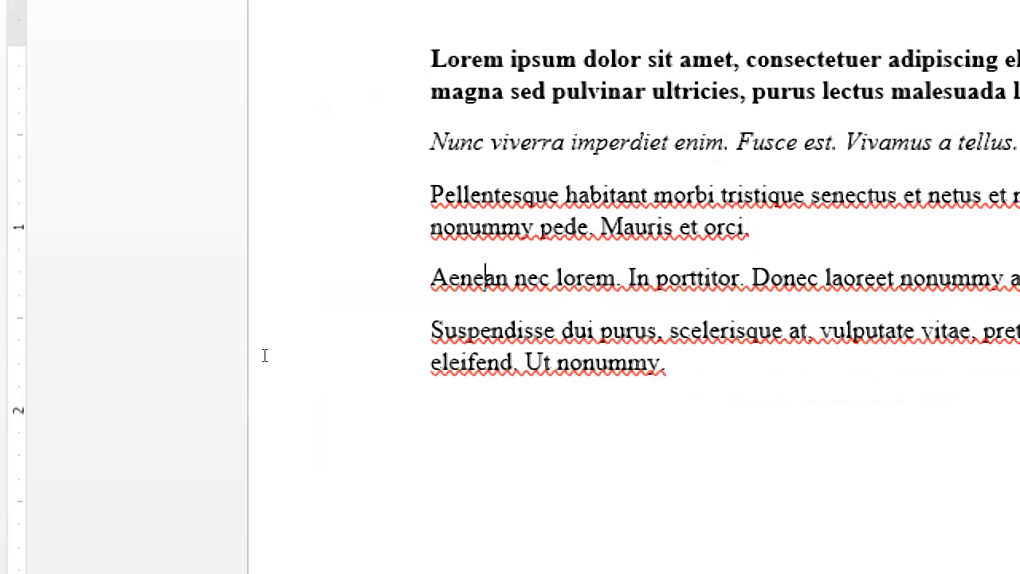
Switch the underline of the last three paragraphs to a plain single line.
{"action": "left_click_drag", "start_coordinate": [216, 298], "coordinate": [339, 399]}
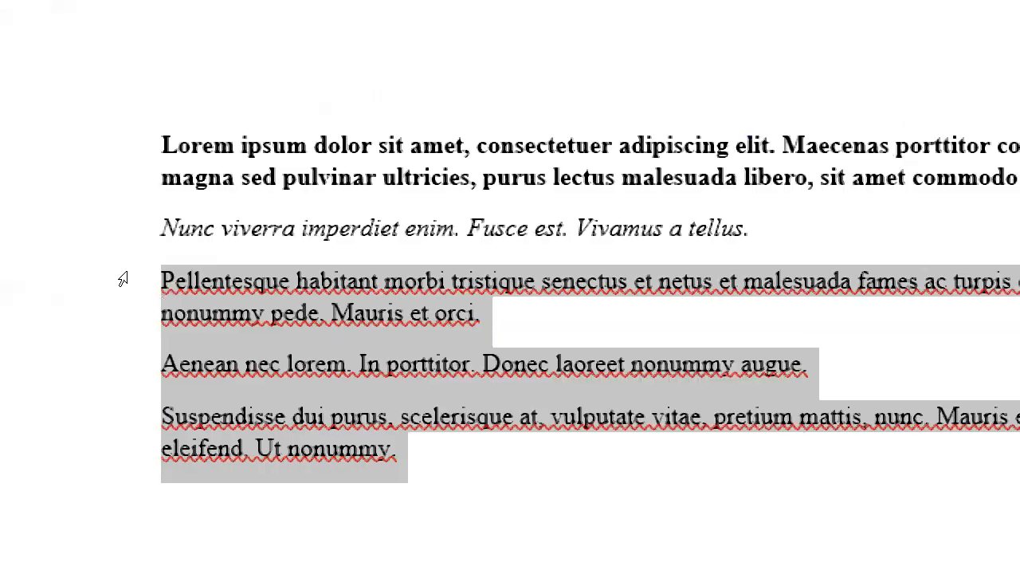
{"action": "left_click", "coordinate": [231, 72]}
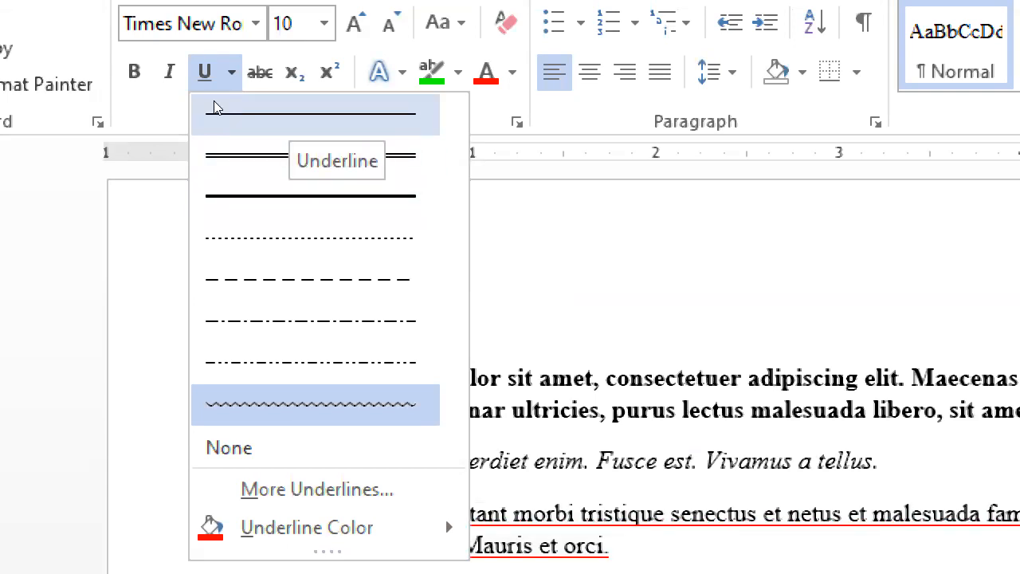
{"action": "left_click", "coordinate": [214, 107]}
{"action": "left_click", "coordinate": [232, 73]}
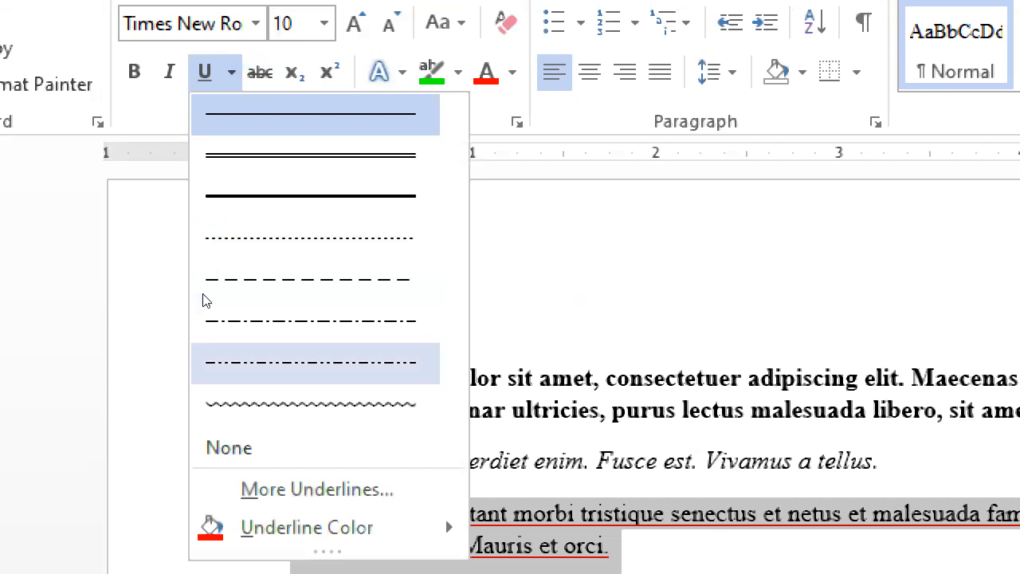
Set the underline color of the last three paragraphs to Automatic and remove their underline.
{"action": "mouse_move", "coordinate": [239, 527]}
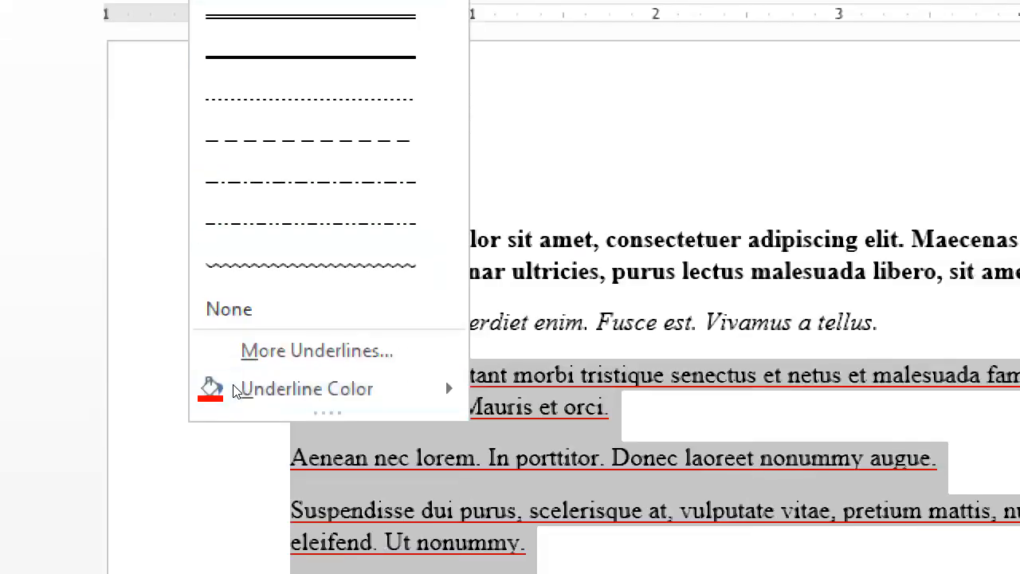
{"action": "left_click", "coordinate": [285, 471]}
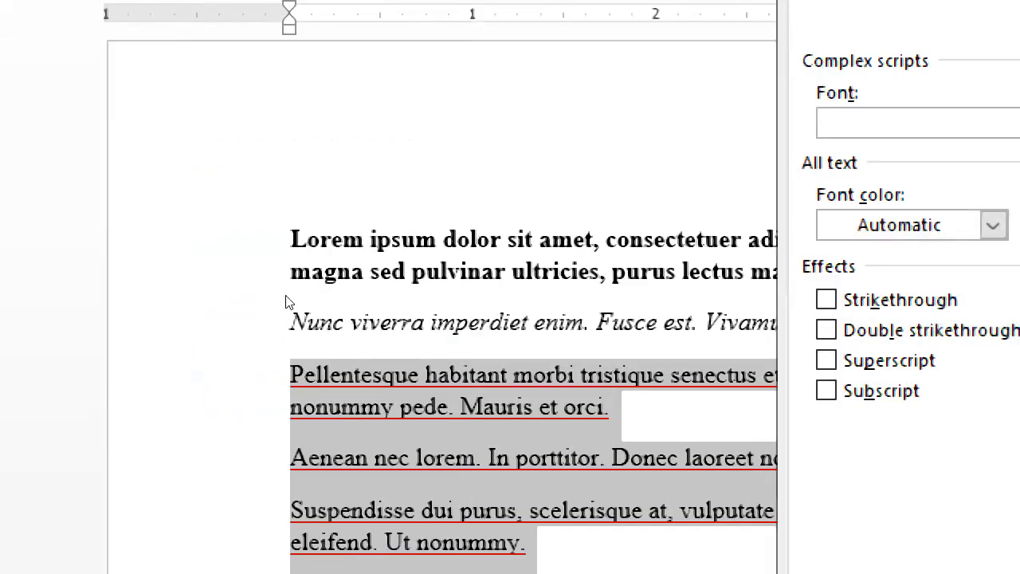
{"action": "left_click", "coordinate": [232, 45]}
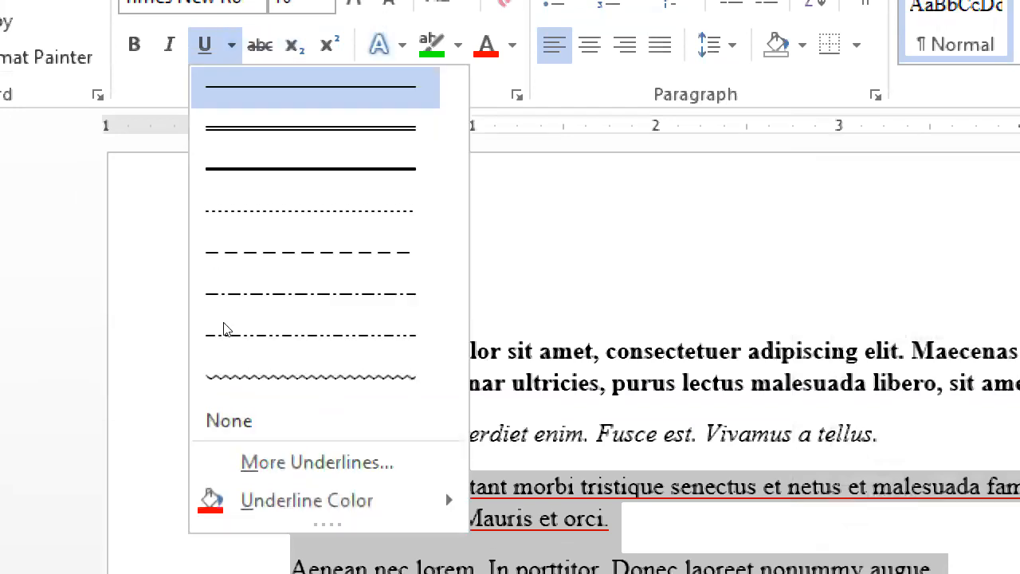
{"action": "mouse_move", "coordinate": [235, 489]}
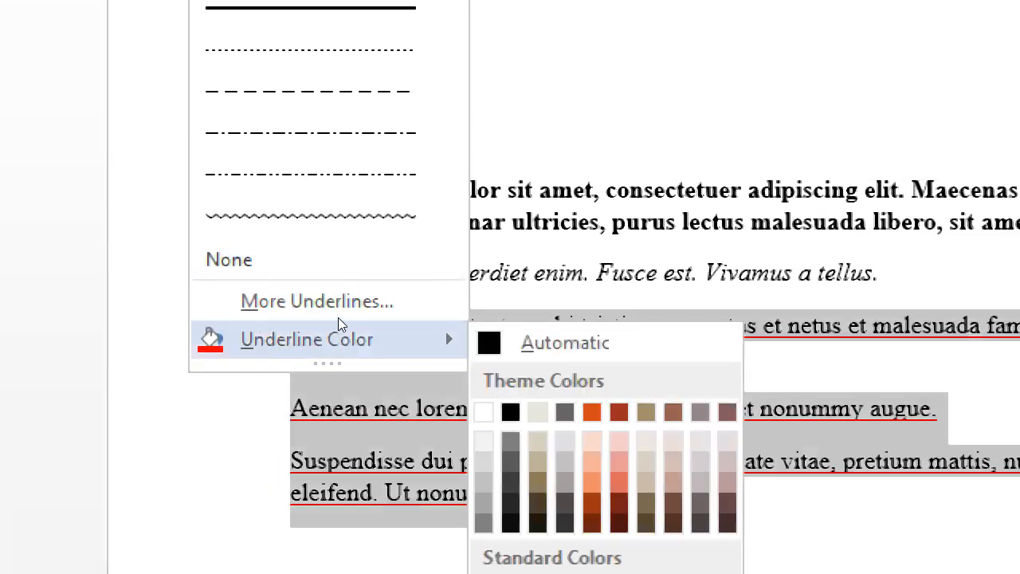
{"action": "key", "text": "Right"}
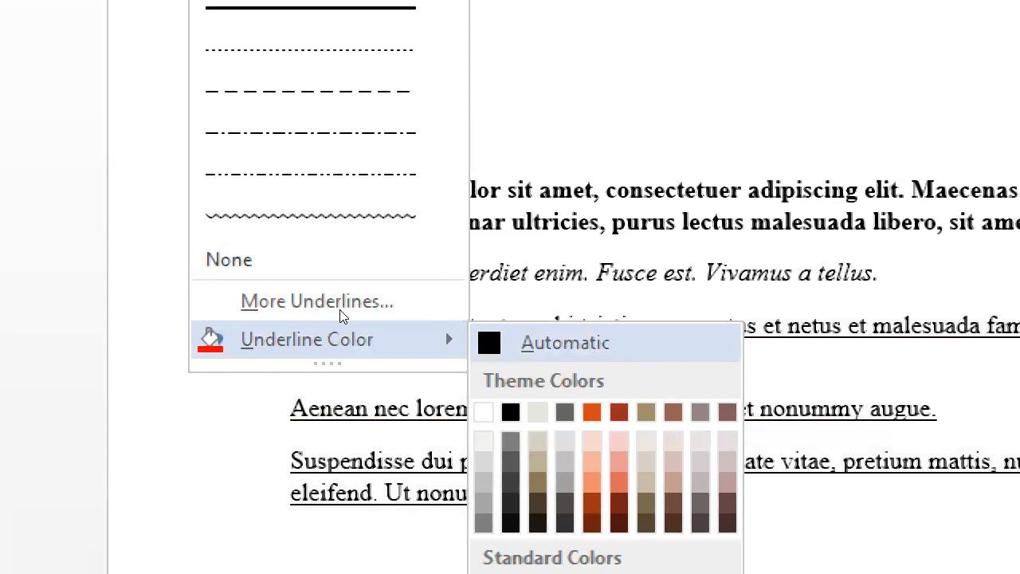
{"action": "key", "text": "Return"}
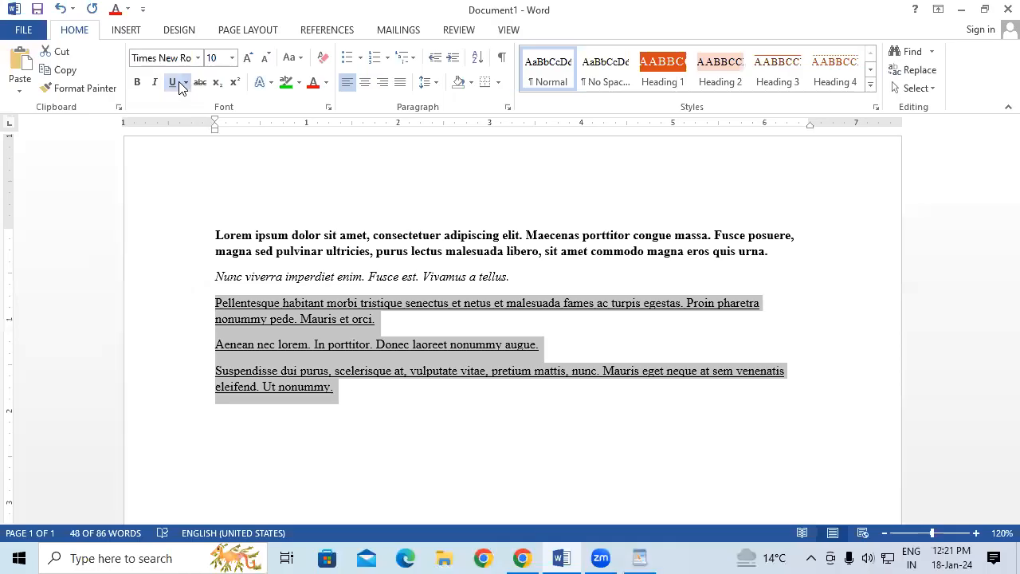
{"action": "left_click", "coordinate": [174, 82]}
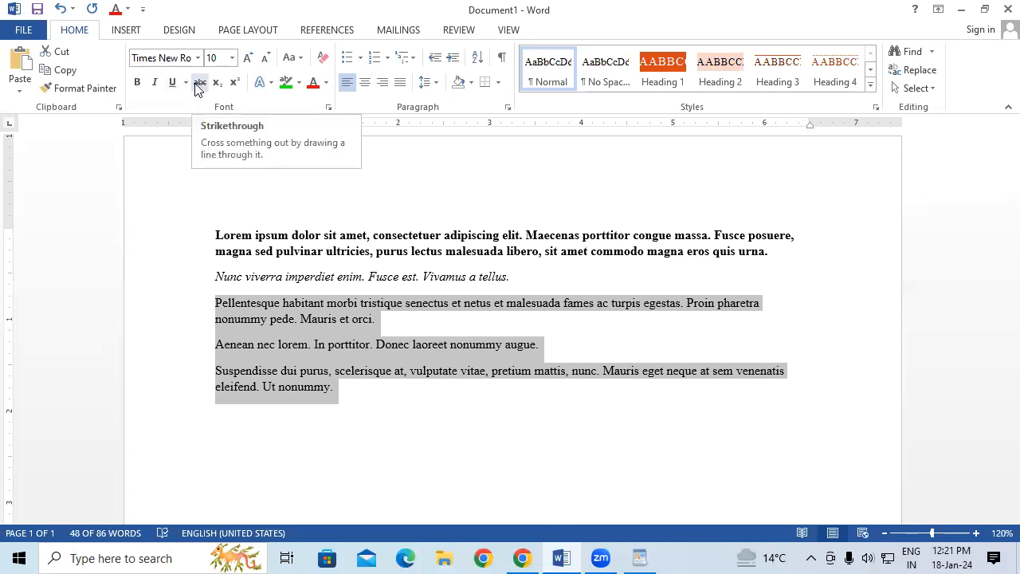
Apply a double wavy underline style to the last three paragraphs through the full Font settings.
{"action": "left_click", "coordinate": [185, 82]}
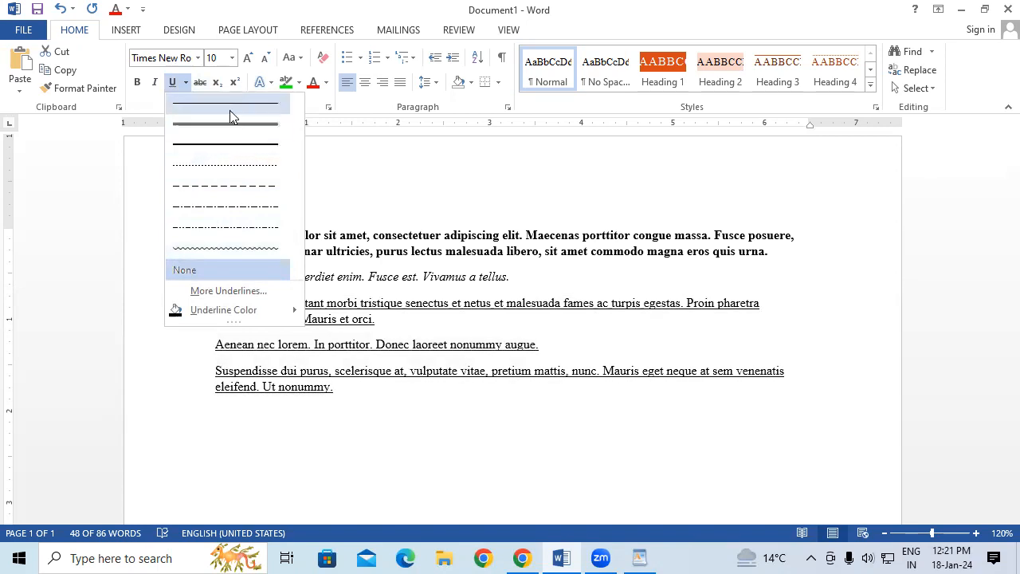
{"action": "left_click", "coordinate": [228, 292]}
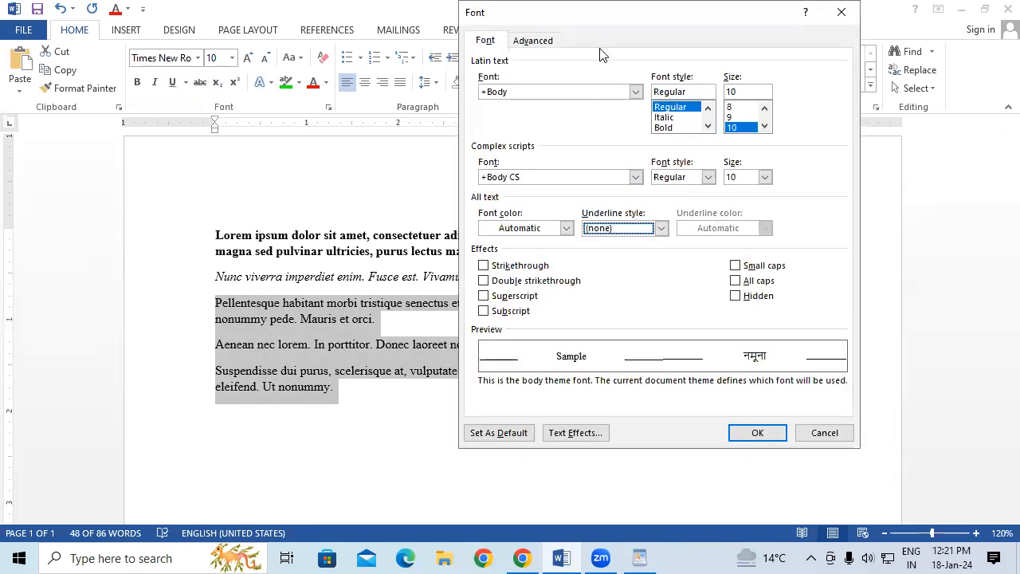
{"action": "left_click_drag", "start_coordinate": [590, 12], "coordinate": [425, 48]}
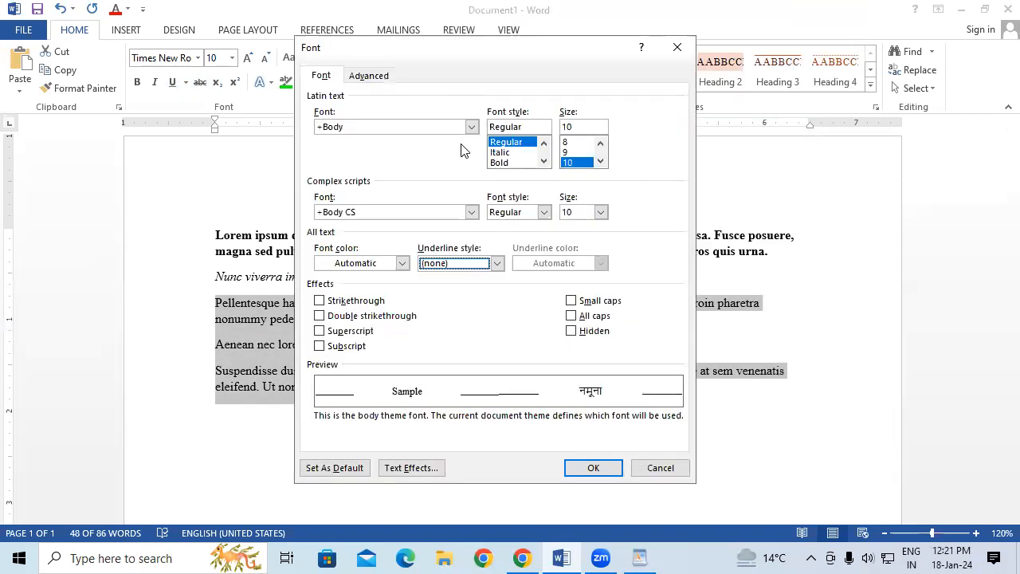
{"action": "left_click", "coordinate": [497, 263]}
{"action": "scroll", "coordinate": [477, 327], "scroll_direction": "down", "scroll_amount": 3}
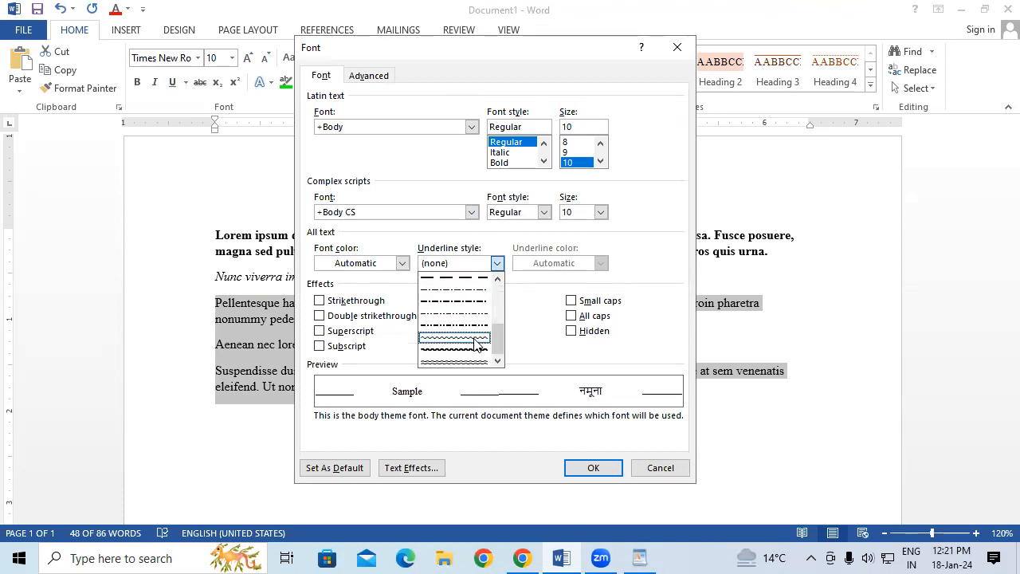
{"action": "left_click", "coordinate": [462, 361]}
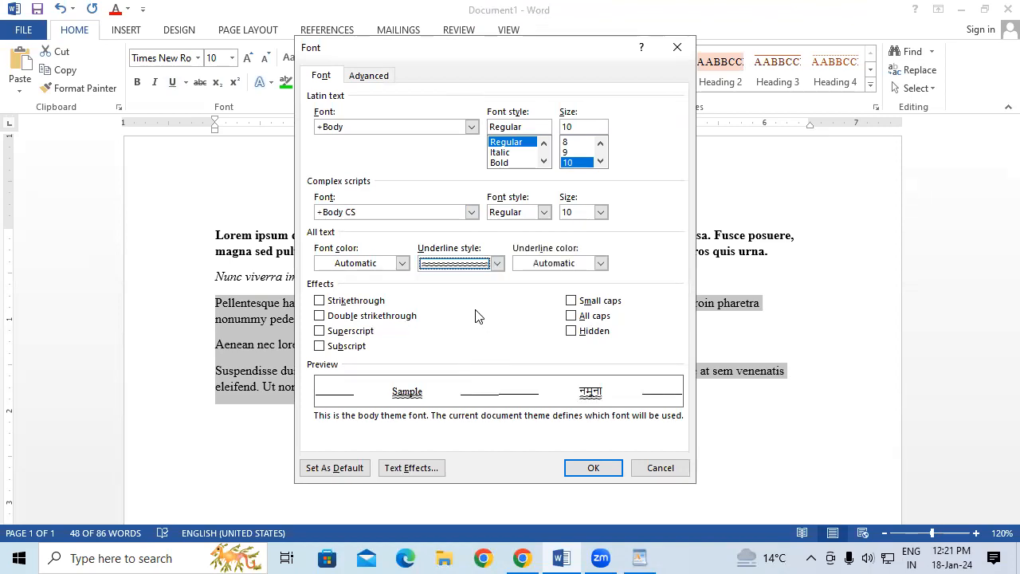
{"action": "left_click", "coordinate": [577, 467]}
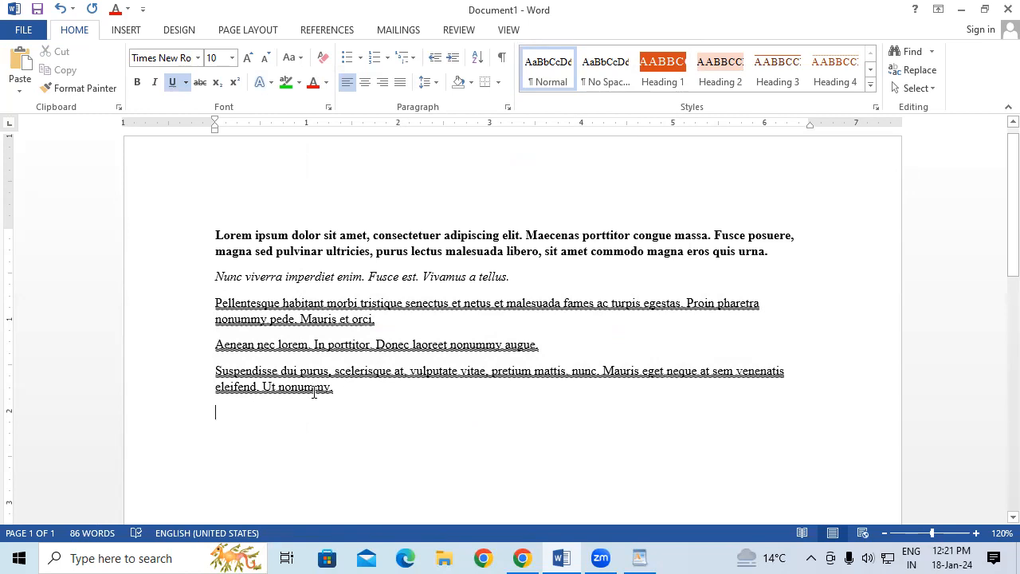
Remove the underline from the last three paragraphs and apply strikethrough to them.
{"action": "left_click_drag", "start_coordinate": [217, 303], "coordinate": [341, 390]}
{"action": "left_click", "coordinate": [185, 82]}
{"action": "left_click", "coordinate": [189, 112]}
{"action": "left_click", "coordinate": [172, 82]}
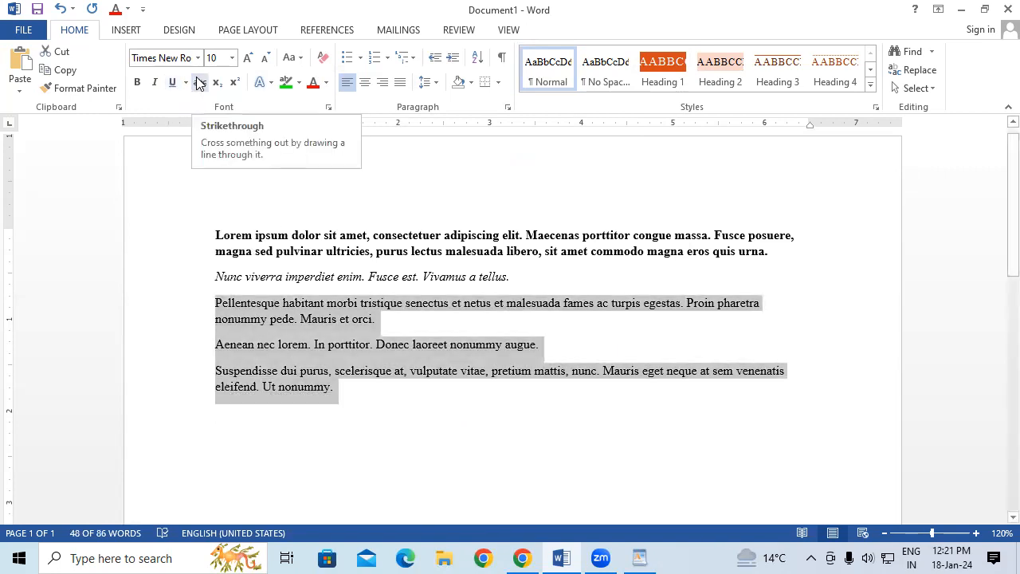
{"action": "left_click", "coordinate": [199, 84]}
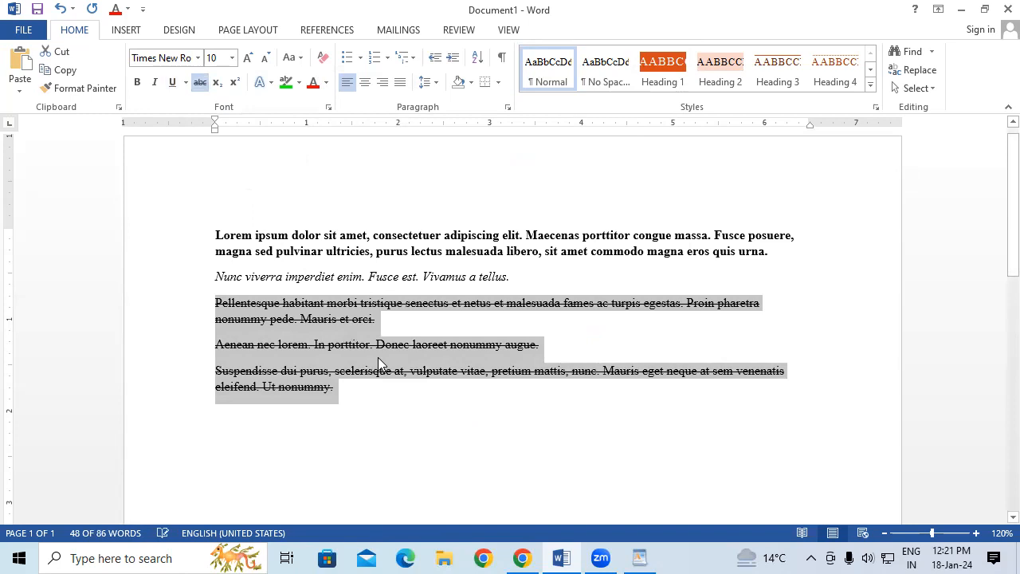
{"action": "left_click", "coordinate": [381, 410]}
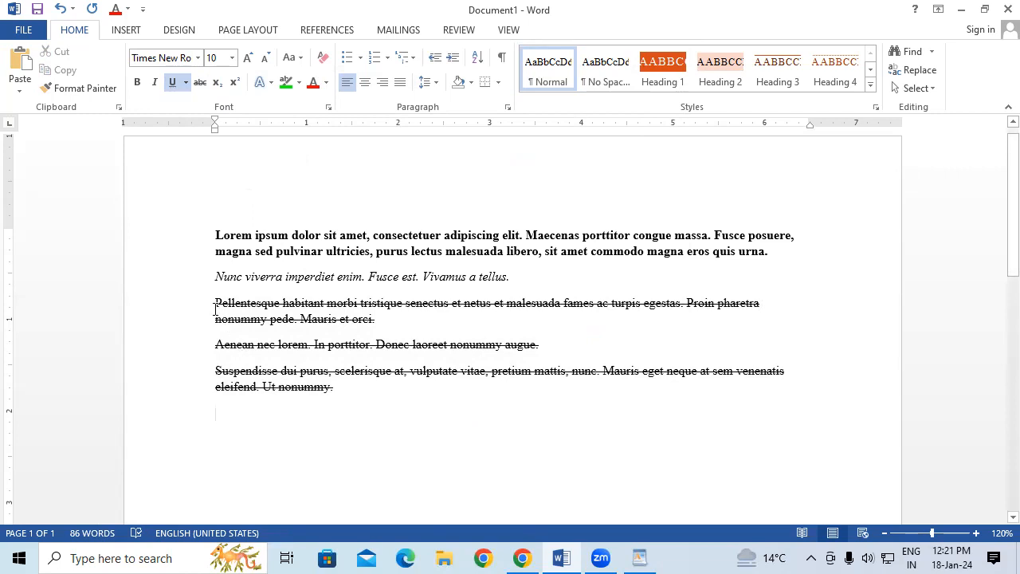
{"action": "left_click_drag", "start_coordinate": [212, 304], "coordinate": [239, 418]}
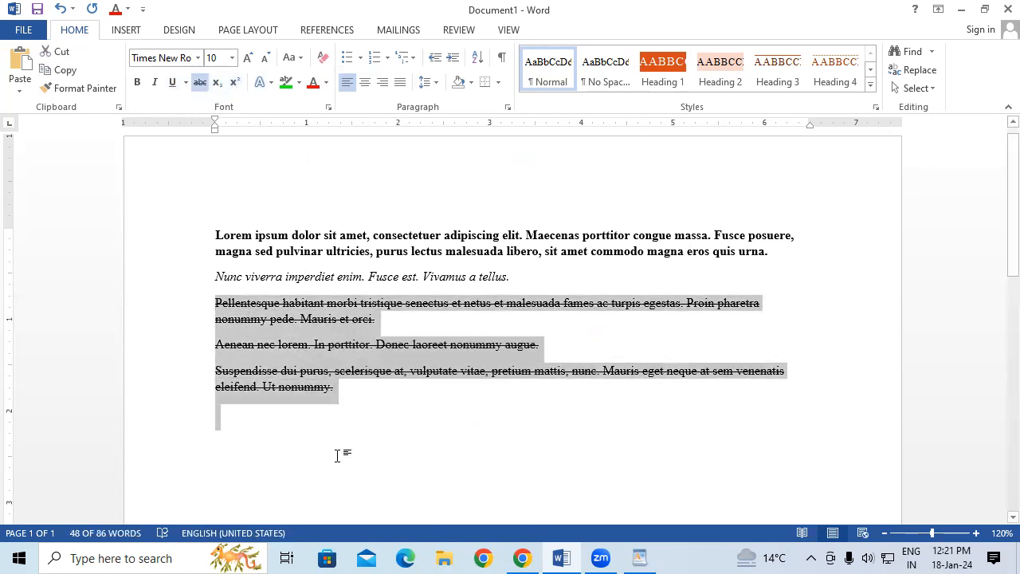
Write "H2O" at font size 26 on the empty line below the last paragraph.
{"action": "left_click", "coordinate": [252, 443]}
{"action": "scroll", "coordinate": [252, 443], "scroll_direction": "down", "scroll_amount": 2}
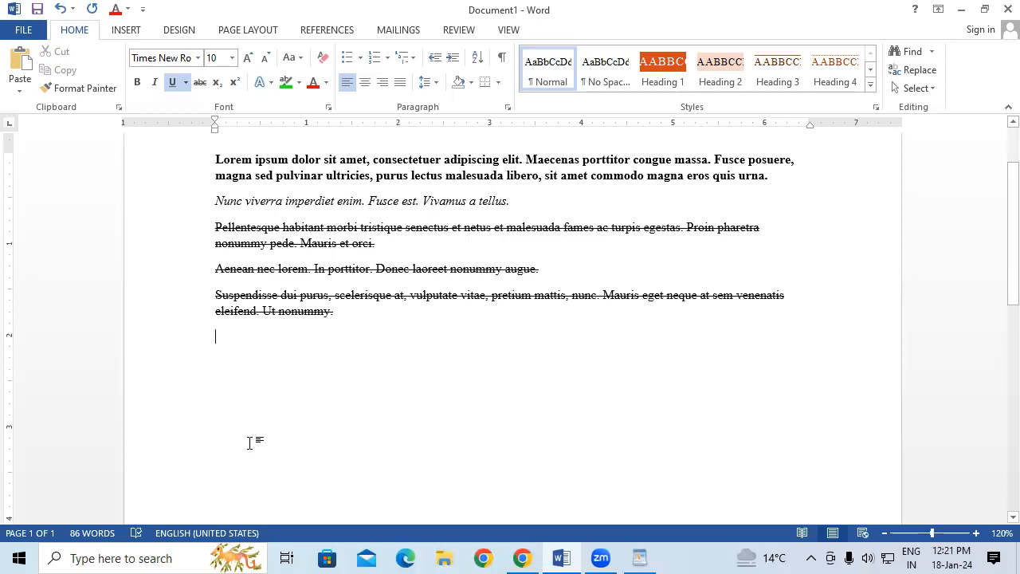
{"action": "left_click", "coordinate": [231, 57]}
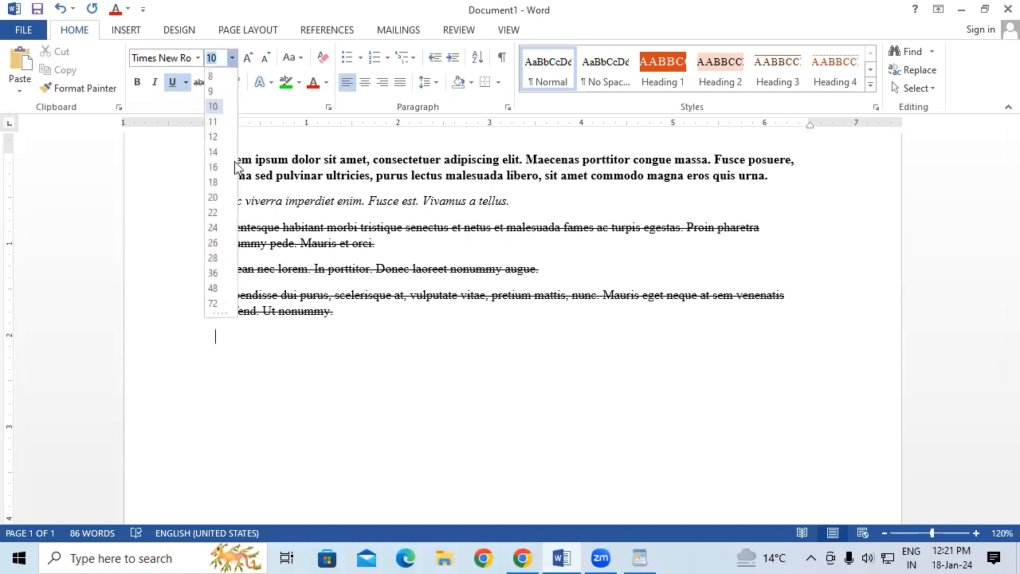
{"action": "left_click", "coordinate": [214, 243]}
{"action": "type", "text": "H2o"}
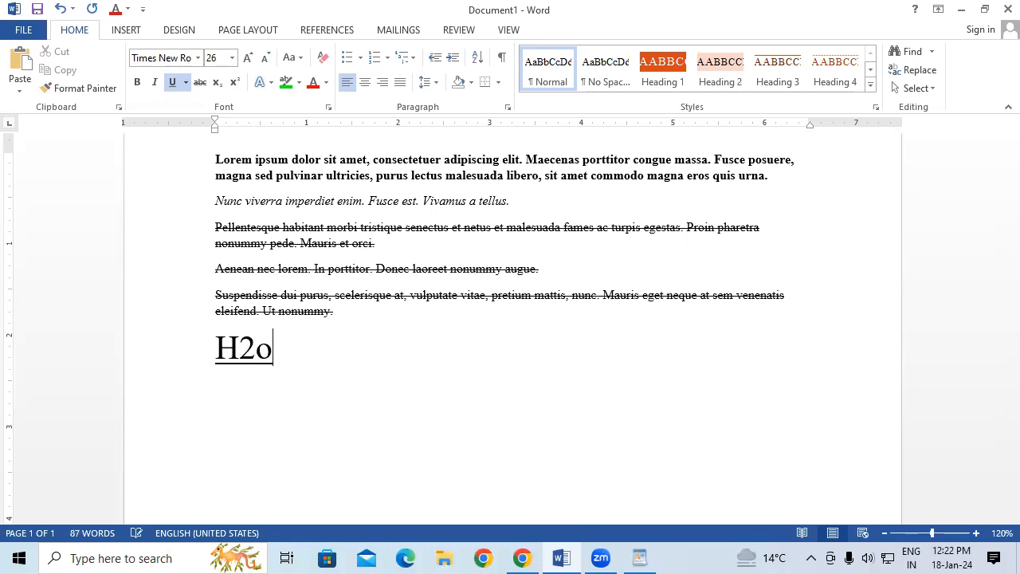
{"action": "key", "text": "BackSpace"}
{"action": "type", "text": "O"}
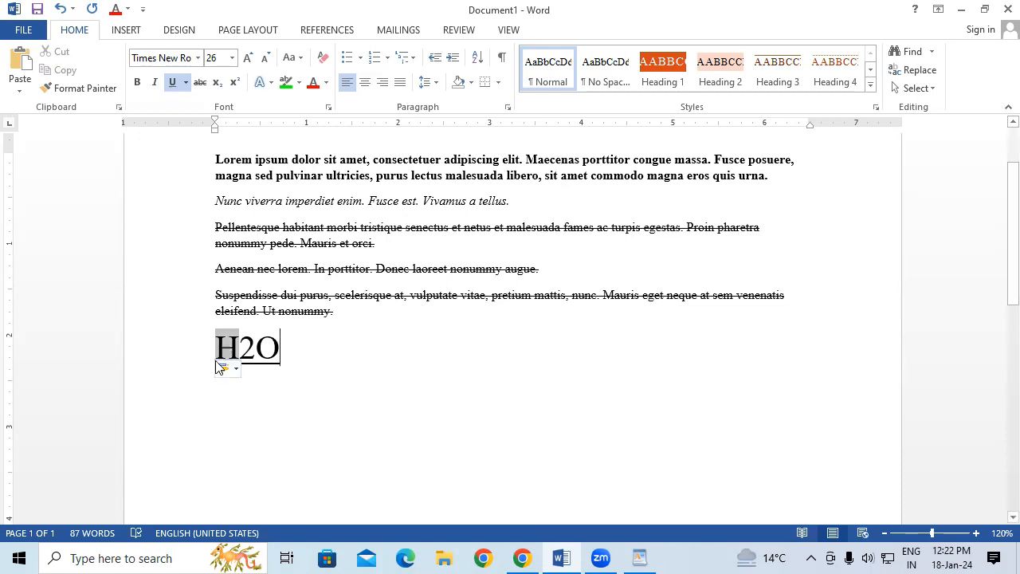
Remove the underline from "H2O" and make its 2 a subscript.
{"action": "left_click_drag", "start_coordinate": [217, 353], "coordinate": [293, 354]}
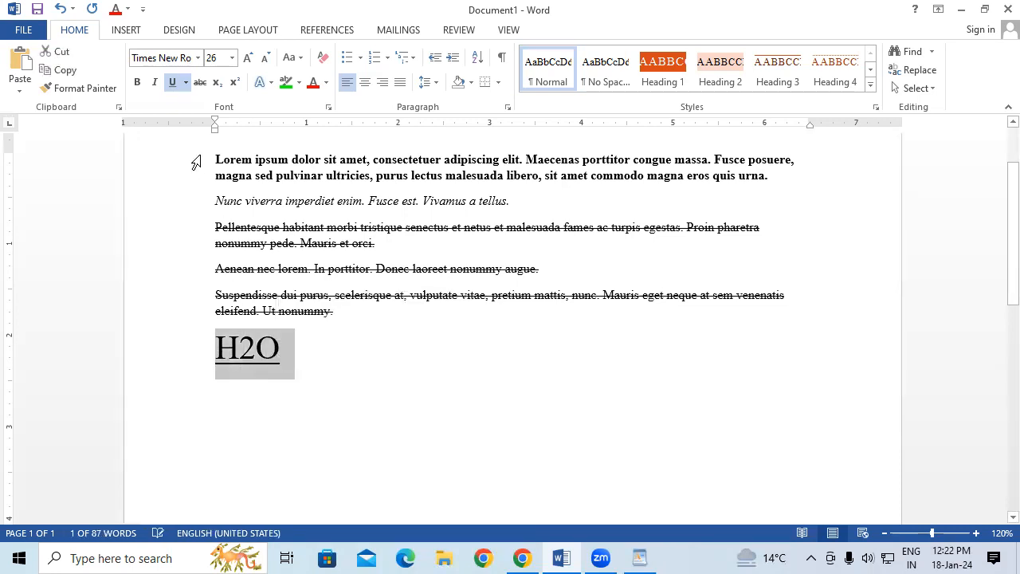
{"action": "left_click", "coordinate": [172, 83]}
{"action": "left_click", "coordinate": [357, 311]}
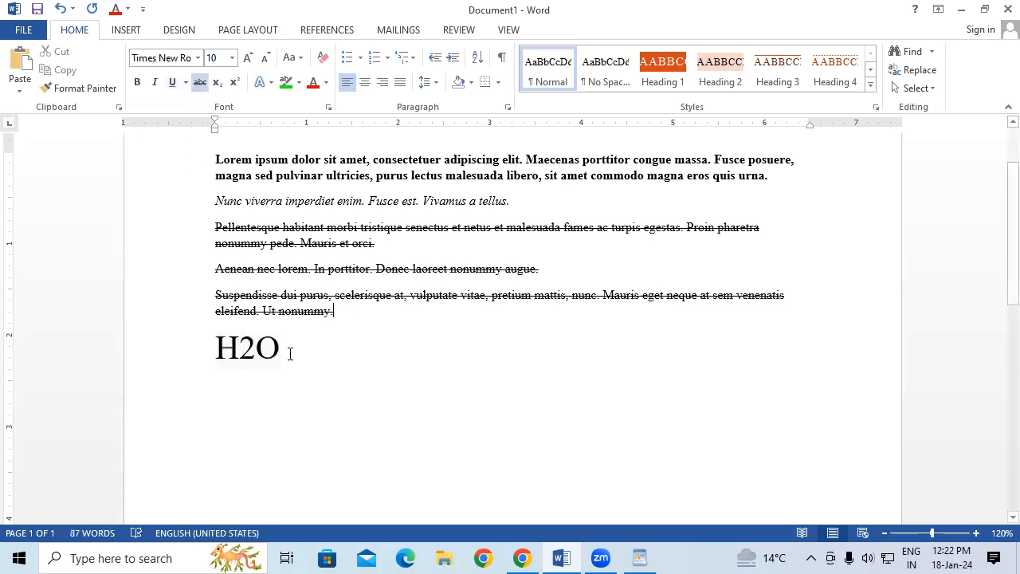
{"action": "left_click_drag", "start_coordinate": [249, 346], "coordinate": [241, 346]}
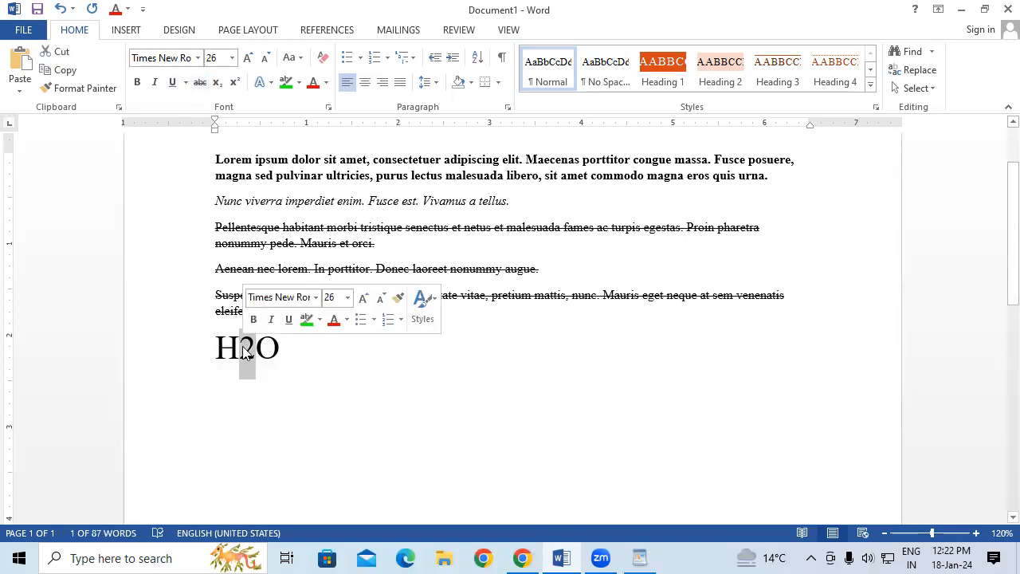
{"action": "left_click", "coordinate": [216, 83]}
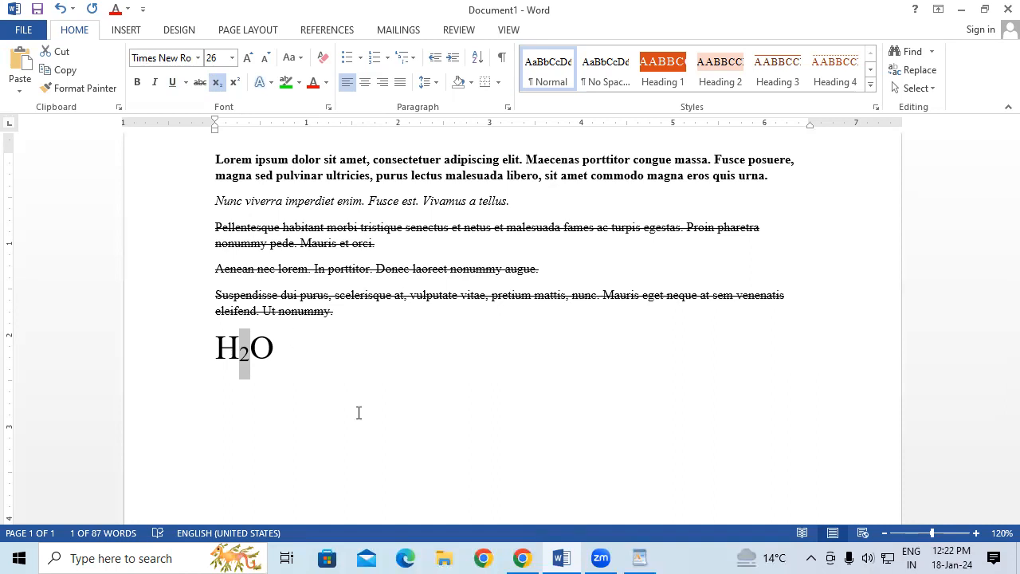
Handwrite green on-screen notes beside "H2O" reading "Ctrl + B", with ditto marks for "+ I" and "+ U" beneath it.
{"action": "left_click", "coordinate": [655, 519]}
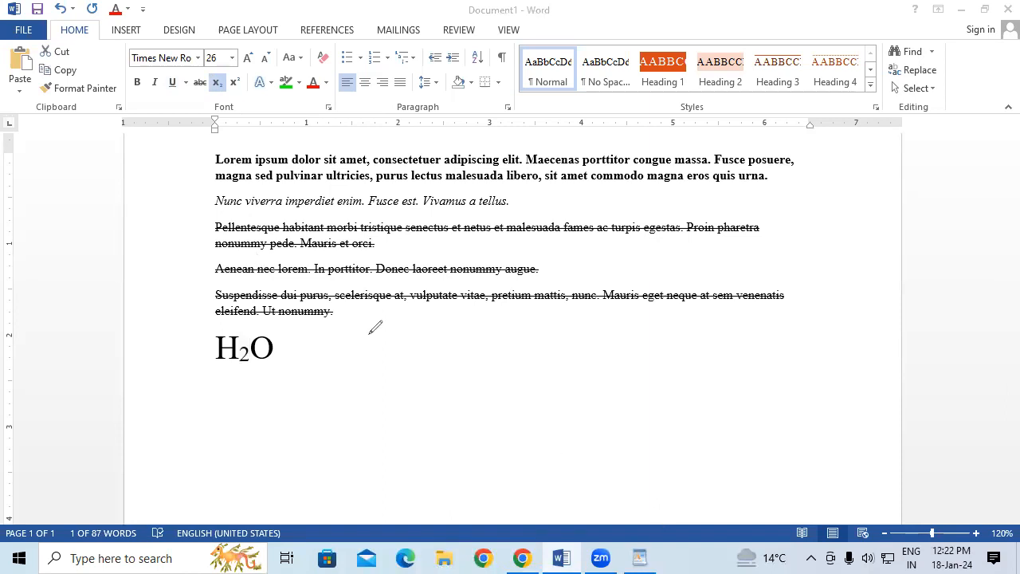
{"action": "mouse_move", "coordinate": [441, 341]}
{"action": "left_mouse_down"}
{"action": "mouse_move", "coordinate": [488, 307]}
{"action": "mouse_move", "coordinate": [510, 328]}
{"action": "left_mouse_up"}
{"action": "mouse_move", "coordinate": [542, 275]}
{"action": "left_mouse_down"}
{"action": "mouse_move", "coordinate": [526, 295]}
{"action": "mouse_move", "coordinate": [582, 232]}
{"action": "mouse_move", "coordinate": [614, 269]}
{"action": "mouse_move", "coordinate": [596, 284]}
{"action": "left_mouse_up"}
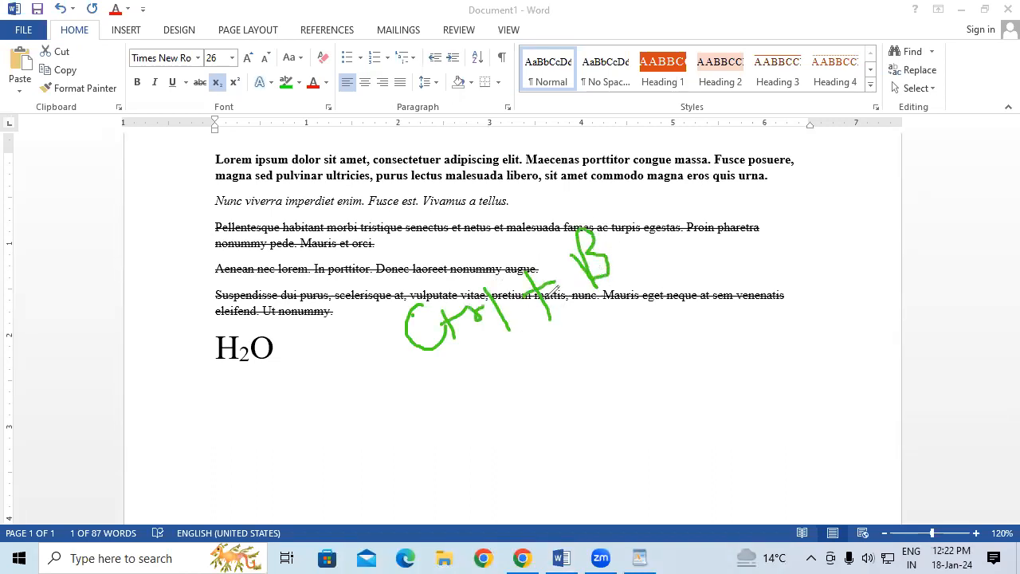
{"action": "mouse_move", "coordinate": [514, 381]}
{"action": "left_mouse_down"}
{"action": "mouse_move", "coordinate": [506, 411]}
{"action": "mouse_move", "coordinate": [558, 345]}
{"action": "mouse_move", "coordinate": [584, 389]}
{"action": "mouse_move", "coordinate": [582, 359]}
{"action": "left_mouse_up"}
{"action": "mouse_move", "coordinate": [608, 316]}
{"action": "left_mouse_down"}
{"action": "mouse_move", "coordinate": [650, 295]}
{"action": "mouse_move", "coordinate": [648, 351]}
{"action": "mouse_move", "coordinate": [660, 346]}
{"action": "left_mouse_up"}
{"action": "mouse_move", "coordinate": [548, 440]}
{"action": "left_mouse_down"}
{"action": "mouse_move", "coordinate": [551, 461]}
{"action": "mouse_move", "coordinate": [569, 458]}
{"action": "left_mouse_up"}
{"action": "mouse_move", "coordinate": [611, 394]}
{"action": "left_mouse_down"}
{"action": "mouse_move", "coordinate": [630, 430]}
{"action": "mouse_move", "coordinate": [693, 368]}
{"action": "mouse_move", "coordinate": [674, 368]}
{"action": "left_mouse_up"}
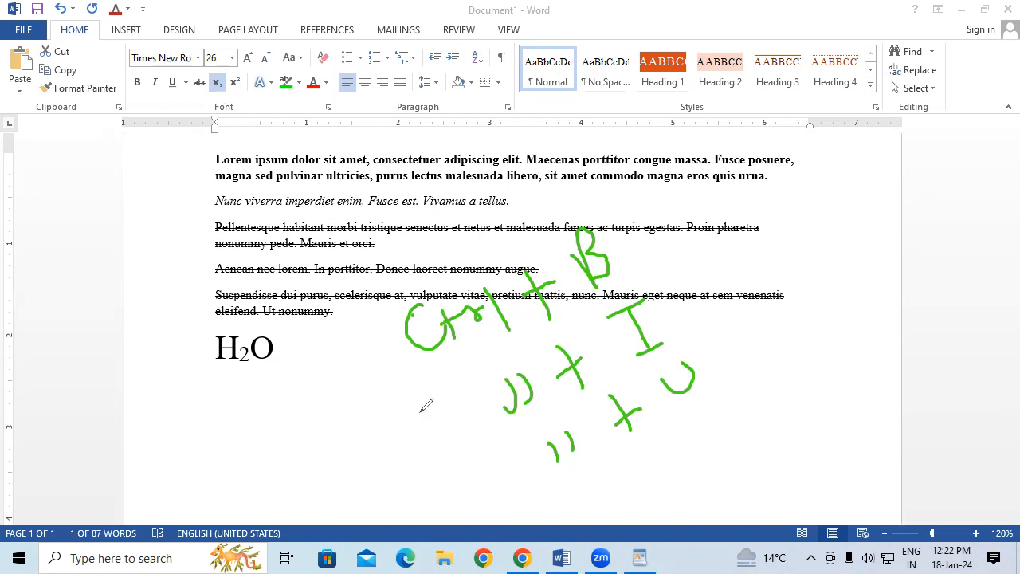
Add a fourth ditto line "+ =" to the green notes and label the four shortcuts "Bold", "Italic", "Underline" and "Subscript".
{"action": "mouse_move", "coordinate": [563, 481]}
{"action": "left_mouse_down"}
{"action": "mouse_move", "coordinate": [574, 500]}
{"action": "mouse_move", "coordinate": [586, 496]}
{"action": "left_mouse_up"}
{"action": "mouse_move", "coordinate": [636, 453]}
{"action": "left_mouse_down"}
{"action": "mouse_move", "coordinate": [661, 492]}
{"action": "mouse_move", "coordinate": [722, 421]}
{"action": "mouse_move", "coordinate": [728, 435]}
{"action": "left_mouse_up"}
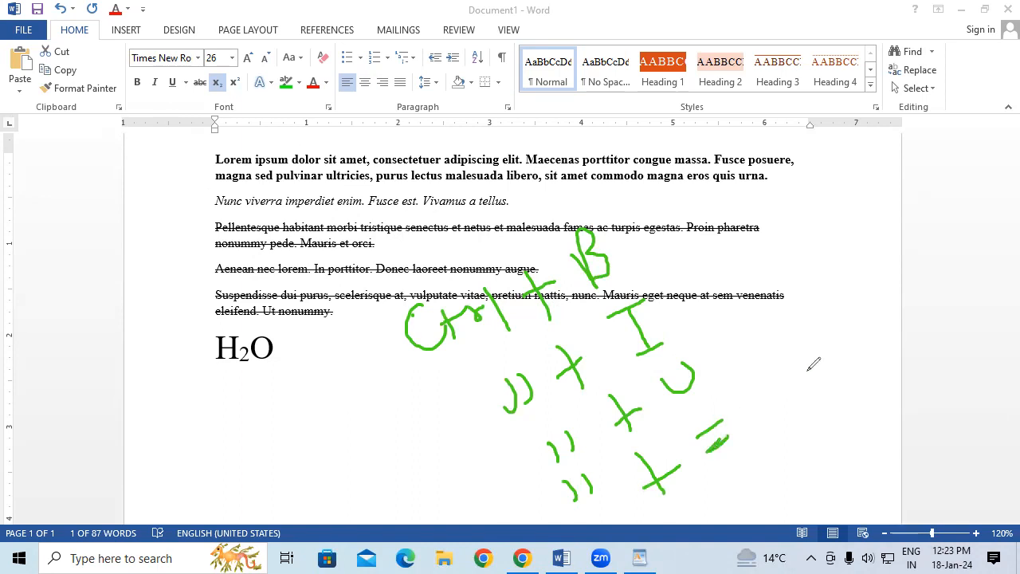
{"action": "left_click_drag", "start_coordinate": [636, 240], "coordinate": [687, 217]}
{"action": "mouse_move", "coordinate": [680, 188]}
{"action": "left_mouse_down"}
{"action": "mouse_move", "coordinate": [694, 196]}
{"action": "mouse_move", "coordinate": [689, 214]}
{"action": "mouse_move", "coordinate": [702, 193]}
{"action": "mouse_move", "coordinate": [743, 198]}
{"action": "left_mouse_up"}
{"action": "left_click_drag", "start_coordinate": [673, 315], "coordinate": [709, 292]}
{"action": "mouse_move", "coordinate": [716, 256]}
{"action": "left_mouse_down"}
{"action": "mouse_move", "coordinate": [740, 237]}
{"action": "mouse_move", "coordinate": [749, 271]}
{"action": "left_mouse_up"}
{"action": "left_click_drag", "start_coordinate": [742, 271], "coordinate": [760, 264]}
{"action": "mouse_move", "coordinate": [762, 223]}
{"action": "left_mouse_down"}
{"action": "mouse_move", "coordinate": [772, 254]}
{"action": "mouse_move", "coordinate": [799, 210]}
{"action": "mouse_move", "coordinate": [804, 228]}
{"action": "mouse_move", "coordinate": [816, 222]}
{"action": "left_mouse_up"}
{"action": "left_click_drag", "start_coordinate": [722, 352], "coordinate": [739, 345]}
{"action": "mouse_move", "coordinate": [764, 294]}
{"action": "left_mouse_down"}
{"action": "mouse_move", "coordinate": [788, 299]}
{"action": "mouse_move", "coordinate": [830, 260]}
{"action": "mouse_move", "coordinate": [840, 271]}
{"action": "mouse_move", "coordinate": [849, 254]}
{"action": "mouse_move", "coordinate": [859, 257]}
{"action": "mouse_move", "coordinate": [871, 227]}
{"action": "mouse_move", "coordinate": [872, 244]}
{"action": "mouse_move", "coordinate": [876, 228]}
{"action": "mouse_move", "coordinate": [888, 231]}
{"action": "mouse_move", "coordinate": [880, 233]}
{"action": "left_mouse_up"}
{"action": "left_click_drag", "start_coordinate": [770, 412], "coordinate": [794, 397]}
{"action": "mouse_move", "coordinate": [812, 347]}
{"action": "left_mouse_down"}
{"action": "mouse_move", "coordinate": [805, 360]}
{"action": "mouse_move", "coordinate": [833, 373]}
{"action": "mouse_move", "coordinate": [841, 323]}
{"action": "mouse_move", "coordinate": [852, 336]}
{"action": "mouse_move", "coordinate": [869, 314]}
{"action": "mouse_move", "coordinate": [877, 324]}
{"action": "mouse_move", "coordinate": [894, 301]}
{"action": "mouse_move", "coordinate": [890, 286]}
{"action": "mouse_move", "coordinate": [897, 310]}
{"action": "mouse_move", "coordinate": [900, 279]}
{"action": "left_mouse_up"}
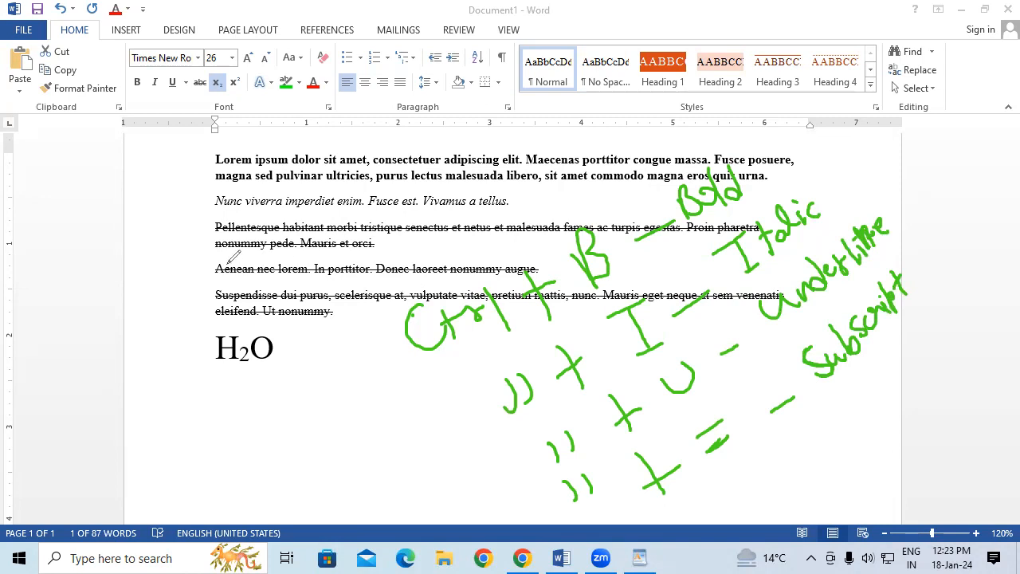
Handwrite "C + Shift + =" above the existing green notes and label it "Superscript".
{"action": "mouse_move", "coordinate": [352, 232]}
{"action": "left_mouse_down"}
{"action": "mouse_move", "coordinate": [340, 241]}
{"action": "mouse_move", "coordinate": [353, 258]}
{"action": "mouse_move", "coordinate": [398, 243]}
{"action": "mouse_move", "coordinate": [407, 195]}
{"action": "mouse_move", "coordinate": [414, 231]}
{"action": "mouse_move", "coordinate": [429, 220]}
{"action": "mouse_move", "coordinate": [416, 230]}
{"action": "left_mouse_up"}
{"action": "left_click_drag", "start_coordinate": [401, 209], "coordinate": [424, 201]}
{"action": "mouse_move", "coordinate": [461, 204]}
{"action": "left_mouse_down"}
{"action": "mouse_move", "coordinate": [498, 160]}
{"action": "mouse_move", "coordinate": [493, 188]}
{"action": "mouse_move", "coordinate": [471, 191]}
{"action": "left_mouse_up"}
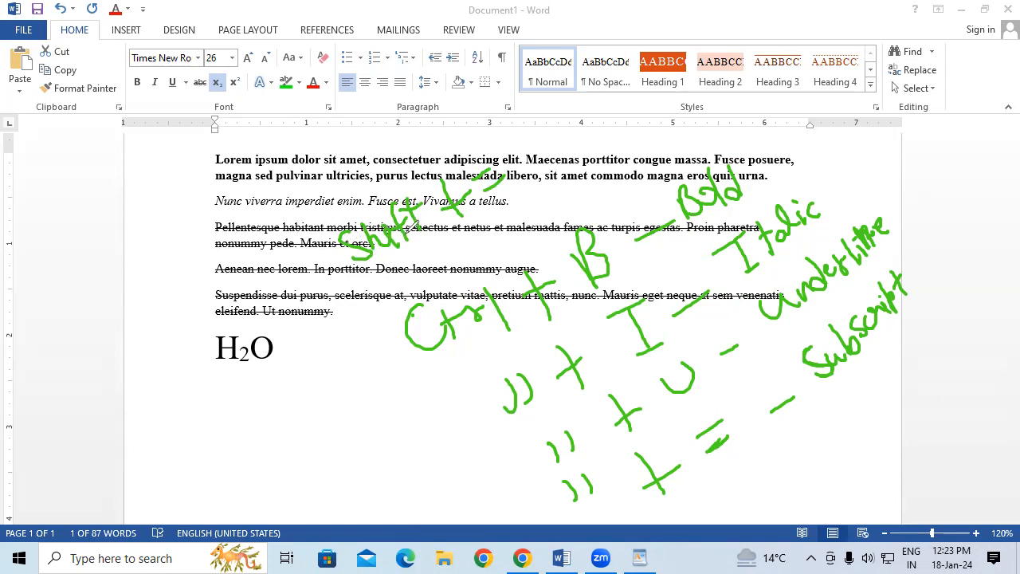
{"action": "left_click_drag", "start_coordinate": [280, 274], "coordinate": [271, 306]}
{"action": "mouse_move", "coordinate": [300, 270]}
{"action": "left_mouse_down"}
{"action": "mouse_move", "coordinate": [297, 287]}
{"action": "mouse_move", "coordinate": [314, 274]}
{"action": "left_mouse_up"}
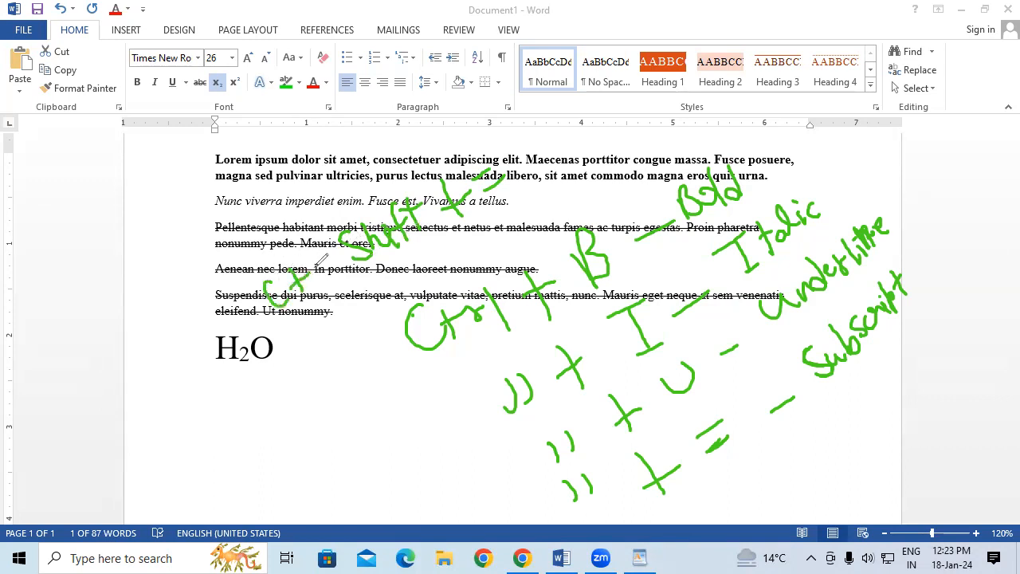
{"action": "mouse_move", "coordinate": [571, 126]}
{"action": "left_mouse_down"}
{"action": "mouse_move", "coordinate": [558, 150]}
{"action": "mouse_move", "coordinate": [609, 146]}
{"action": "left_mouse_up"}
{"action": "left_click", "coordinate": [577, 149]}
{"action": "mouse_move", "coordinate": [604, 124]}
{"action": "left_mouse_down"}
{"action": "mouse_move", "coordinate": [612, 115]}
{"action": "mouse_move", "coordinate": [610, 133]}
{"action": "mouse_move", "coordinate": [633, 119]}
{"action": "left_mouse_up"}
{"action": "mouse_move", "coordinate": [629, 100]}
{"action": "left_mouse_down"}
{"action": "mouse_move", "coordinate": [660, 82]}
{"action": "mouse_move", "coordinate": [657, 108]}
{"action": "mouse_move", "coordinate": [670, 105]}
{"action": "mouse_move", "coordinate": [715, 68]}
{"action": "left_mouse_up"}
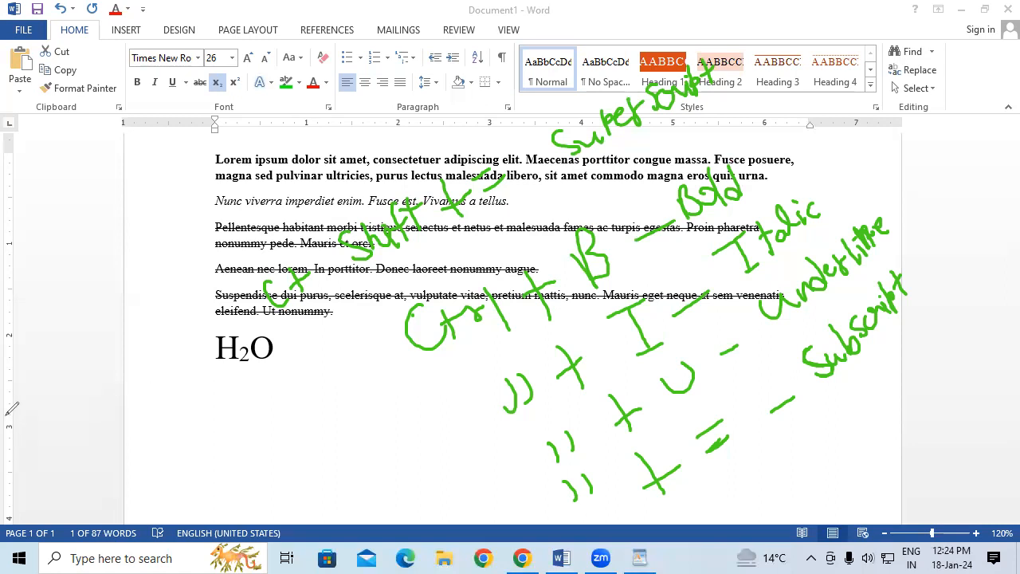
Clear the handwritten notes and write "Grow Font" with the shortcut "Ctrl + Shift + >" beside "H2O".
{"action": "left_click", "coordinate": [68, 368]}
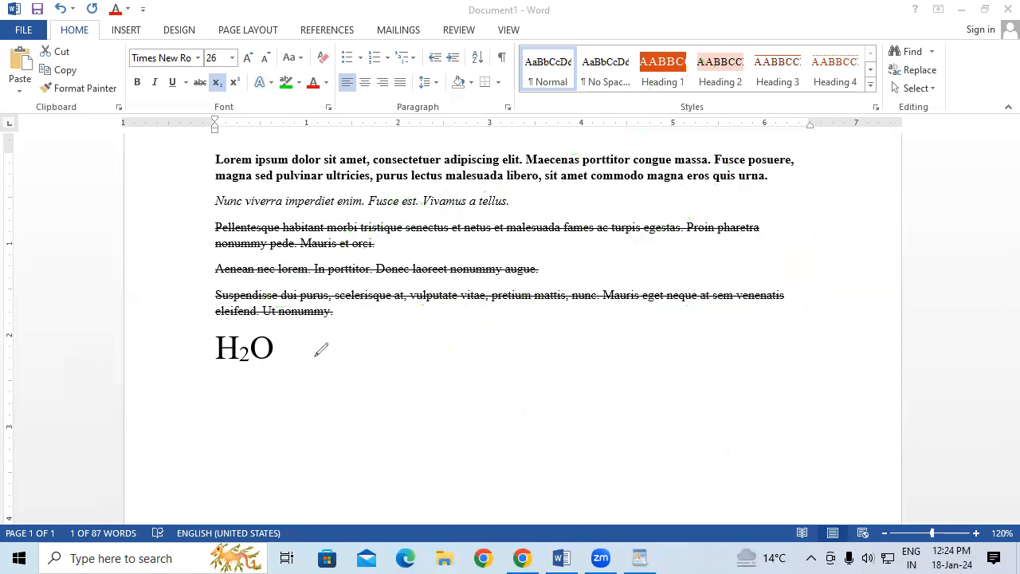
{"action": "mouse_move", "coordinate": [318, 330]}
{"action": "left_mouse_down"}
{"action": "mouse_move", "coordinate": [350, 357]}
{"action": "mouse_move", "coordinate": [386, 319]}
{"action": "mouse_move", "coordinate": [457, 301]}
{"action": "mouse_move", "coordinate": [470, 267]}
{"action": "mouse_move", "coordinate": [478, 287]}
{"action": "mouse_move", "coordinate": [518, 269]}
{"action": "mouse_move", "coordinate": [507, 254]}
{"action": "mouse_move", "coordinate": [530, 257]}
{"action": "left_mouse_up"}
{"action": "mouse_move", "coordinate": [499, 338]}
{"action": "left_mouse_down"}
{"action": "mouse_move", "coordinate": [483, 357]}
{"action": "mouse_move", "coordinate": [500, 366]}
{"action": "left_mouse_up"}
{"action": "mouse_move", "coordinate": [510, 317]}
{"action": "left_mouse_down"}
{"action": "mouse_move", "coordinate": [519, 355]}
{"action": "mouse_move", "coordinate": [536, 334]}
{"action": "left_mouse_up"}
{"action": "left_click_drag", "start_coordinate": [539, 334], "coordinate": [547, 339]}
{"action": "left_click_drag", "start_coordinate": [563, 306], "coordinate": [561, 328]}
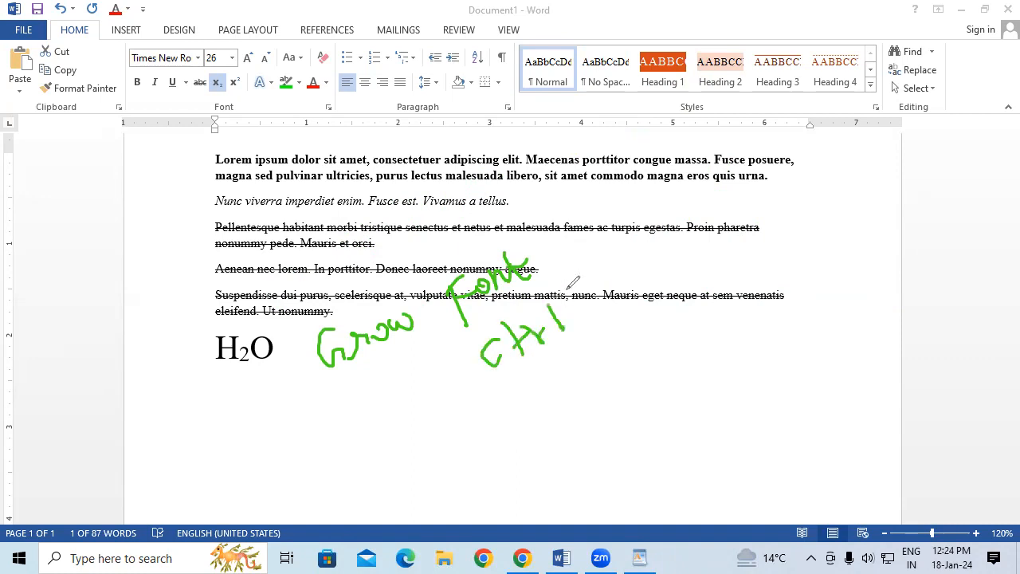
{"action": "mouse_move", "coordinate": [582, 279]}
{"action": "left_mouse_down"}
{"action": "mouse_move", "coordinate": [600, 318]}
{"action": "mouse_move", "coordinate": [607, 292]}
{"action": "left_mouse_up"}
{"action": "mouse_move", "coordinate": [635, 256]}
{"action": "left_mouse_down"}
{"action": "mouse_move", "coordinate": [648, 287]}
{"action": "mouse_move", "coordinate": [661, 249]}
{"action": "left_mouse_up"}
{"action": "left_click", "coordinate": [640, 248]}
{"action": "mouse_move", "coordinate": [663, 224]}
{"action": "left_mouse_down"}
{"action": "mouse_move", "coordinate": [680, 260]}
{"action": "mouse_move", "coordinate": [682, 237]}
{"action": "left_mouse_up"}
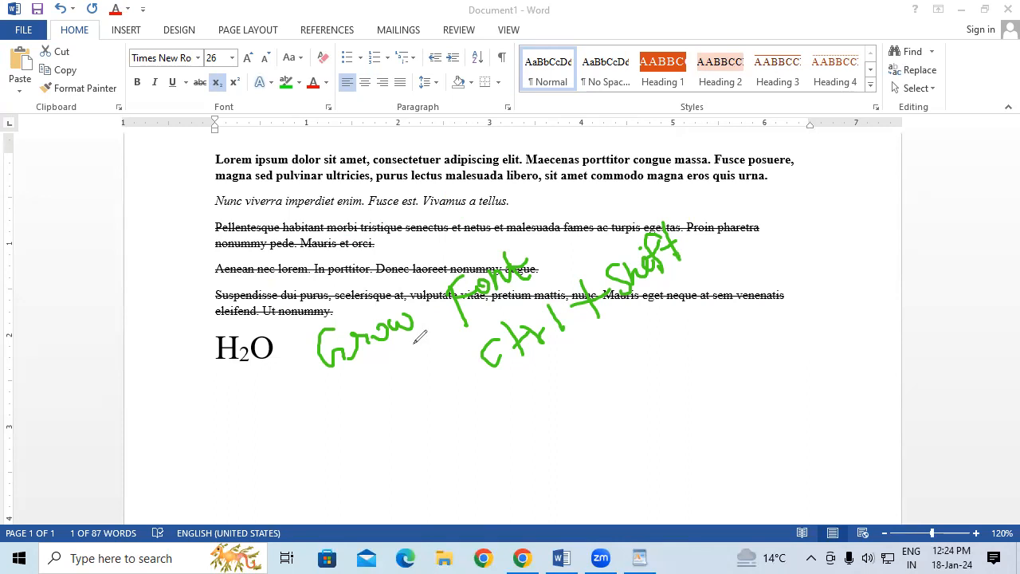
{"action": "mouse_move", "coordinate": [705, 215]}
{"action": "left_mouse_down"}
{"action": "mouse_move", "coordinate": [760, 208]}
{"action": "mouse_move", "coordinate": [705, 256]}
{"action": "mouse_move", "coordinate": [713, 237]}
{"action": "left_mouse_up"}
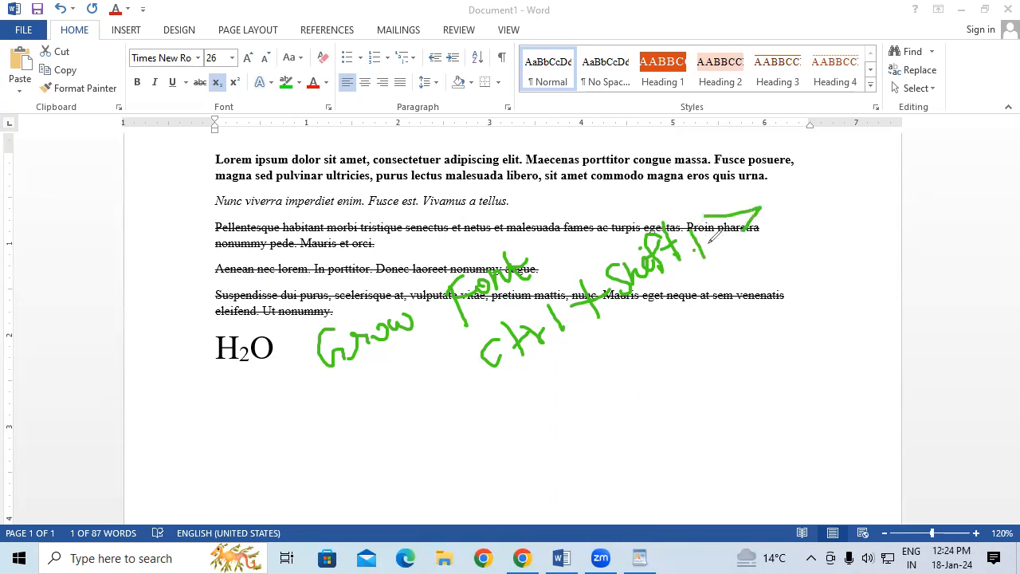
Add a ditto-mark line ending in "+ <" with an underlined "Shrink" label, and remove the handwritten notes.
{"action": "left_click_drag", "start_coordinate": [600, 369], "coordinate": [603, 383]}
{"action": "left_click_drag", "start_coordinate": [610, 366], "coordinate": [614, 381]}
{"action": "mouse_move", "coordinate": [661, 319]}
{"action": "left_mouse_down"}
{"action": "mouse_move", "coordinate": [681, 340]}
{"action": "mouse_move", "coordinate": [731, 298]}
{"action": "mouse_move", "coordinate": [727, 318]}
{"action": "left_mouse_up"}
{"action": "left_click_drag", "start_coordinate": [777, 267], "coordinate": [786, 290]}
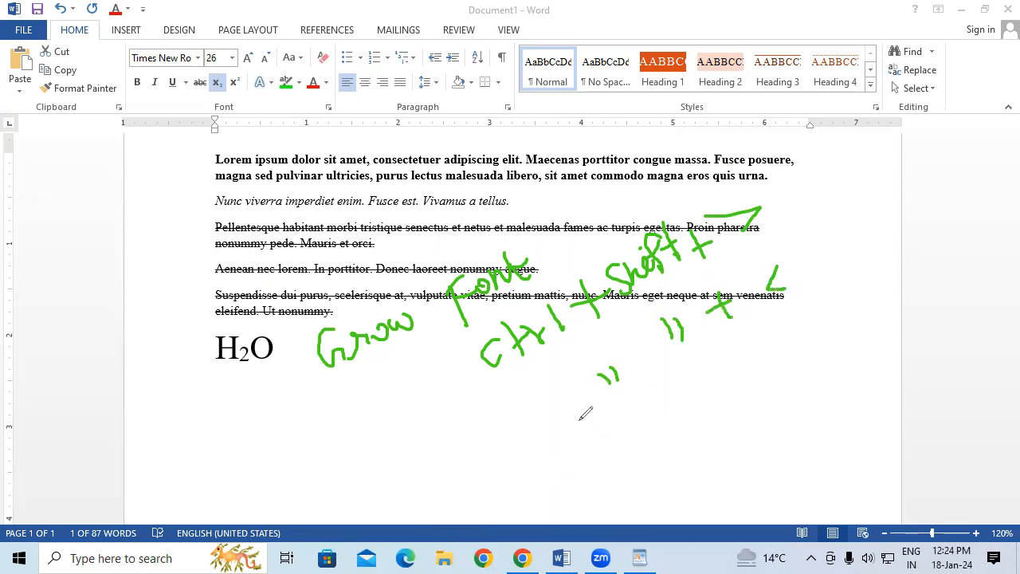
{"action": "left_click_drag", "start_coordinate": [525, 436], "coordinate": [558, 415]}
{"action": "mouse_move", "coordinate": [420, 469]}
{"action": "left_mouse_down"}
{"action": "mouse_move", "coordinate": [407, 489]}
{"action": "mouse_move", "coordinate": [458, 480]}
{"action": "mouse_move", "coordinate": [478, 445]}
{"action": "mouse_move", "coordinate": [484, 460]}
{"action": "mouse_move", "coordinate": [489, 438]}
{"action": "mouse_move", "coordinate": [510, 451]}
{"action": "mouse_move", "coordinate": [526, 440]}
{"action": "mouse_move", "coordinate": [447, 508]}
{"action": "left_mouse_up"}
{"action": "left_click", "coordinate": [448, 508]}
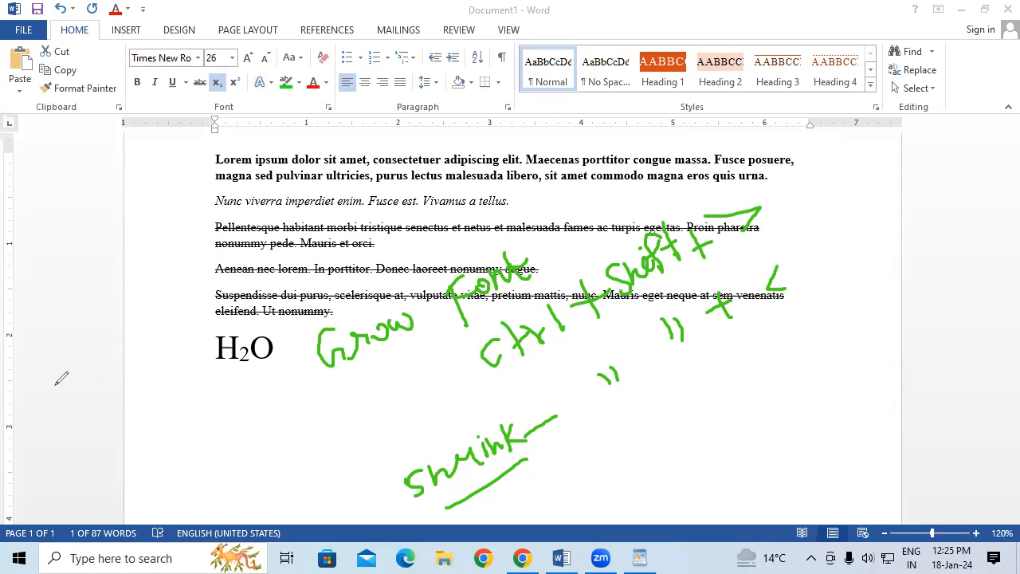
{"action": "key", "text": "Escape"}
Write "X2" after "H2O" and make its 2 a superscript.
{"action": "left_click", "coordinate": [344, 373]}
{"action": "scroll", "coordinate": [341, 375], "scroll_direction": "up", "scroll_amount": 1}
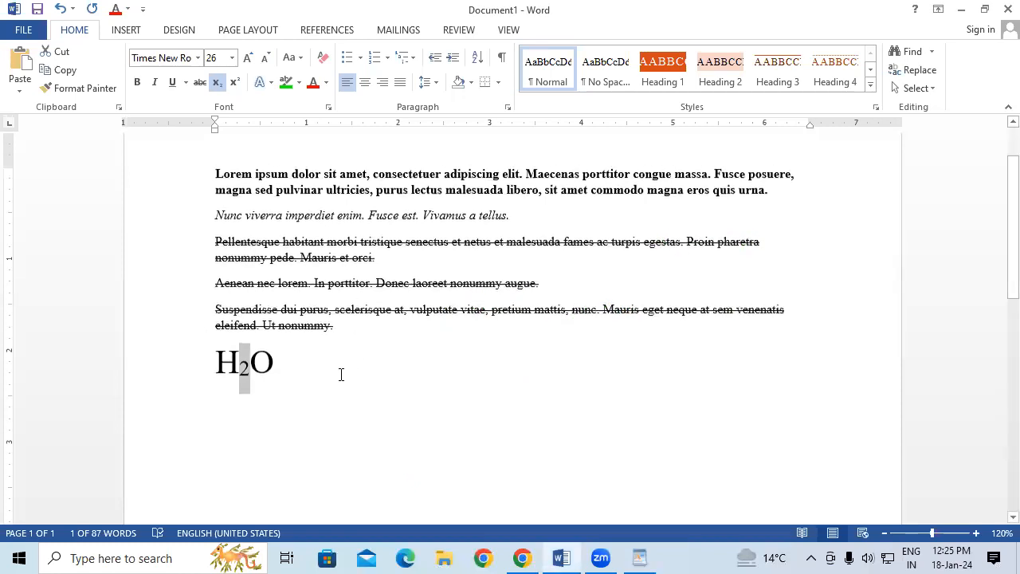
{"action": "scroll", "coordinate": [342, 374], "scroll_direction": "up", "scroll_amount": 1}
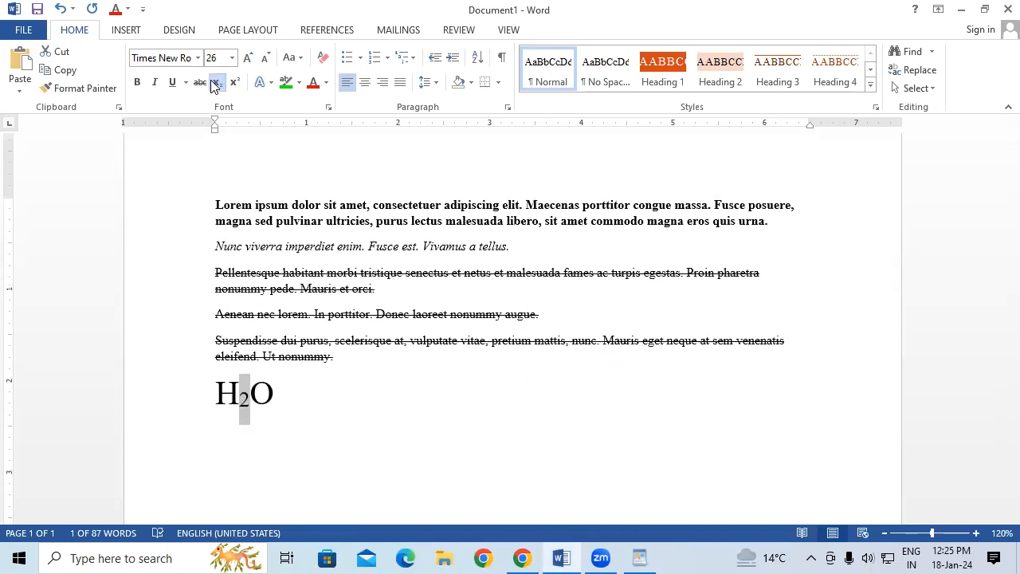
{"action": "left_click", "coordinate": [381, 407]}
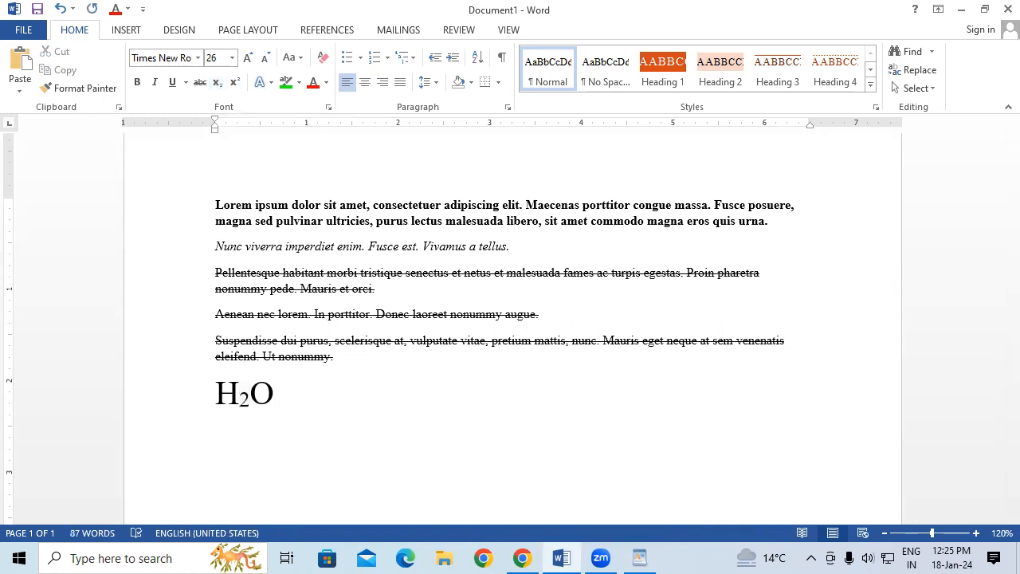
{"action": "type", "text": "X2"}
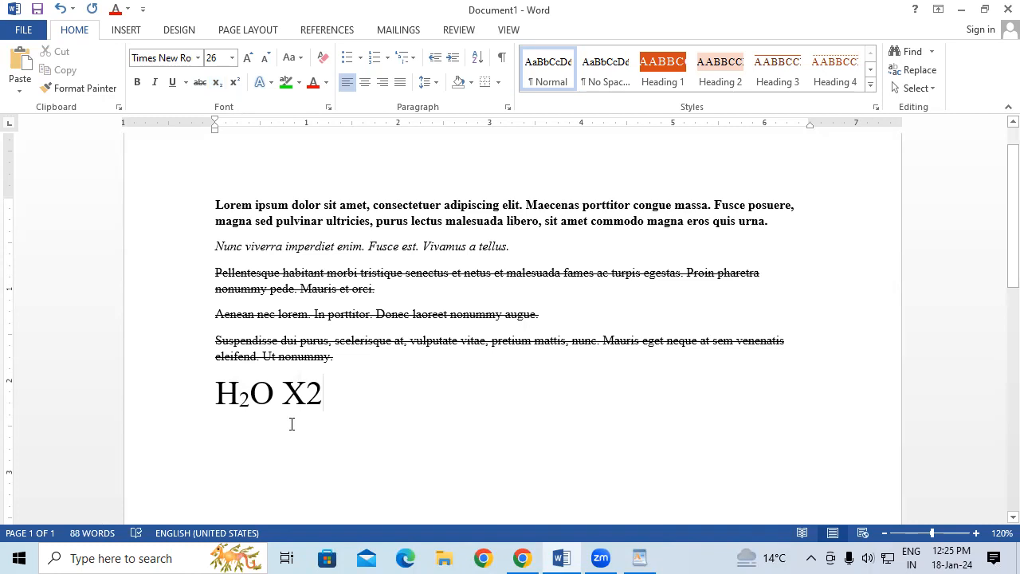
{"action": "left_click_drag", "start_coordinate": [322, 394], "coordinate": [307, 395]}
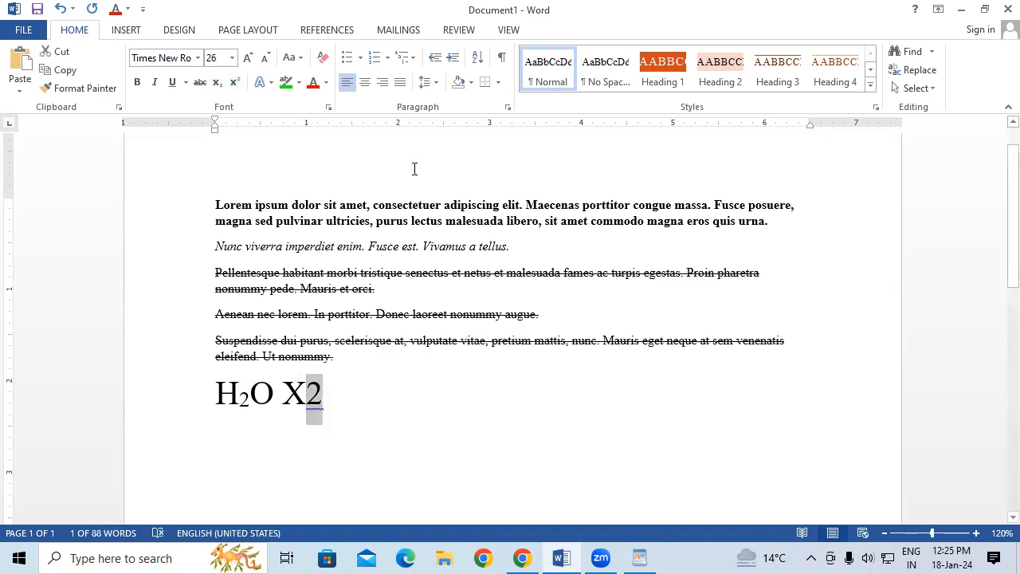
{"action": "key", "text": "ctrl+shift+plus"}
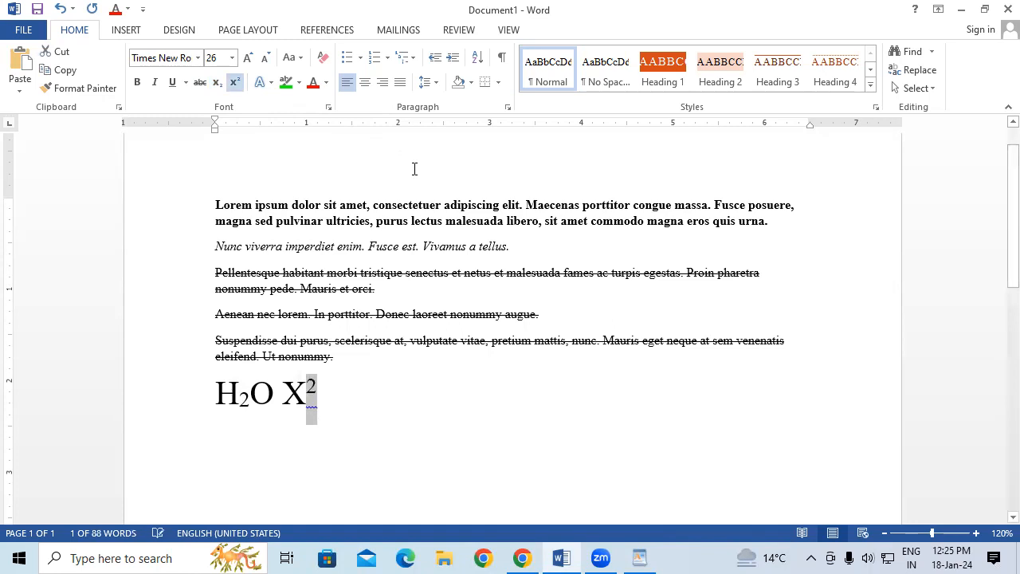
{"action": "left_click", "coordinate": [436, 365]}
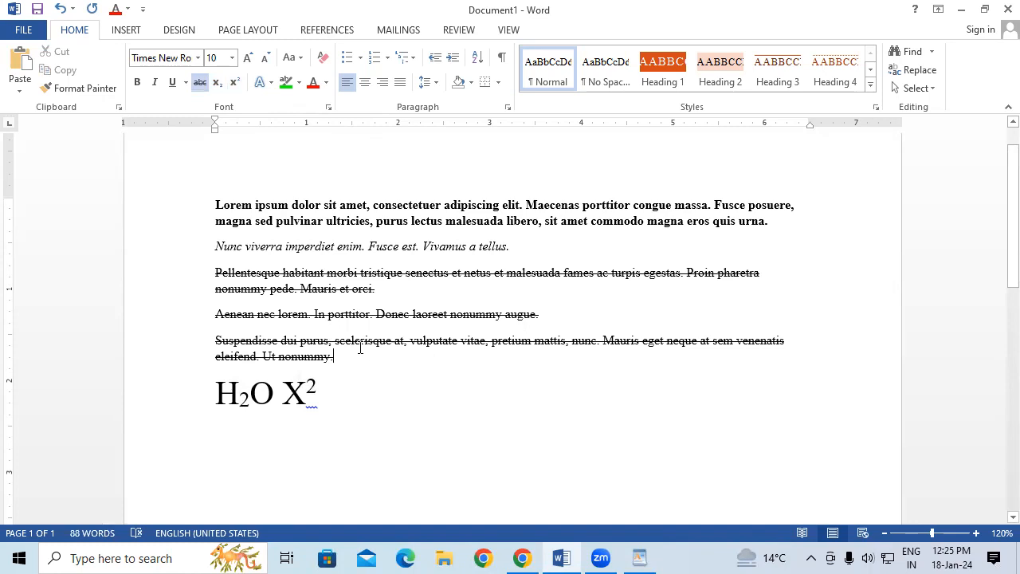
Select the "H2O X2" line and shrink its font by seven steps.
{"action": "left_click_drag", "start_coordinate": [219, 394], "coordinate": [337, 383]}
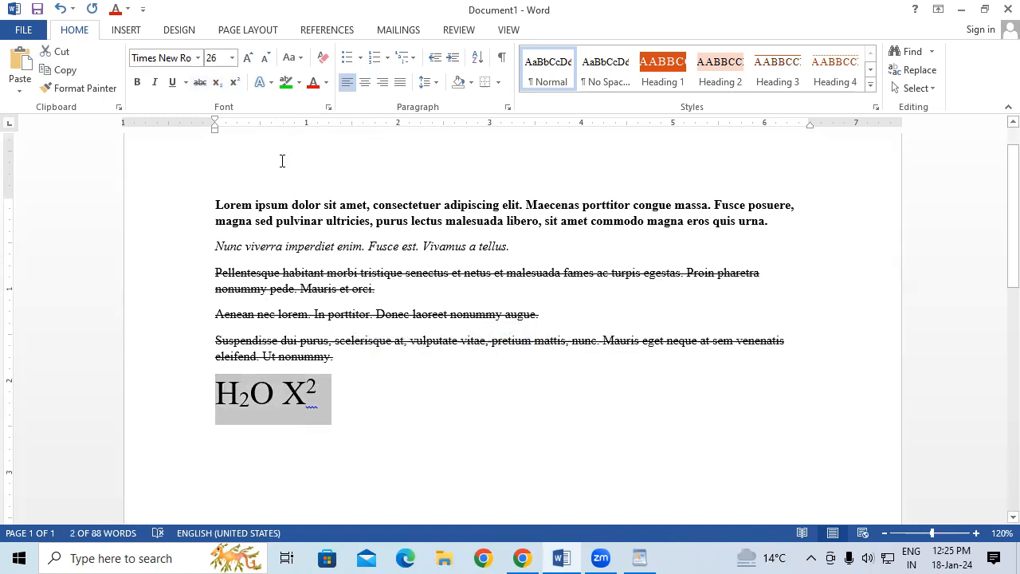
{"action": "left_click", "coordinate": [265, 59]}
{"action": "left_click", "coordinate": [265, 59]}
{"action": "left_click", "coordinate": [266, 59]}
{"action": "left_click", "coordinate": [266, 59]}
{"action": "left_click", "coordinate": [265, 59]}
{"action": "left_click", "coordinate": [266, 59]}
{"action": "left_click", "coordinate": [266, 59]}
Grow the selected "H2O X2" line's font stepwise to size 36.
{"action": "left_click", "coordinate": [247, 59]}
{"action": "left_click", "coordinate": [247, 59]}
{"action": "left_click", "coordinate": [247, 59]}
{"action": "left_click", "coordinate": [247, 59]}
{"action": "left_click", "coordinate": [247, 59]}
{"action": "left_click", "coordinate": [248, 59]}
{"action": "left_click", "coordinate": [247, 59]}
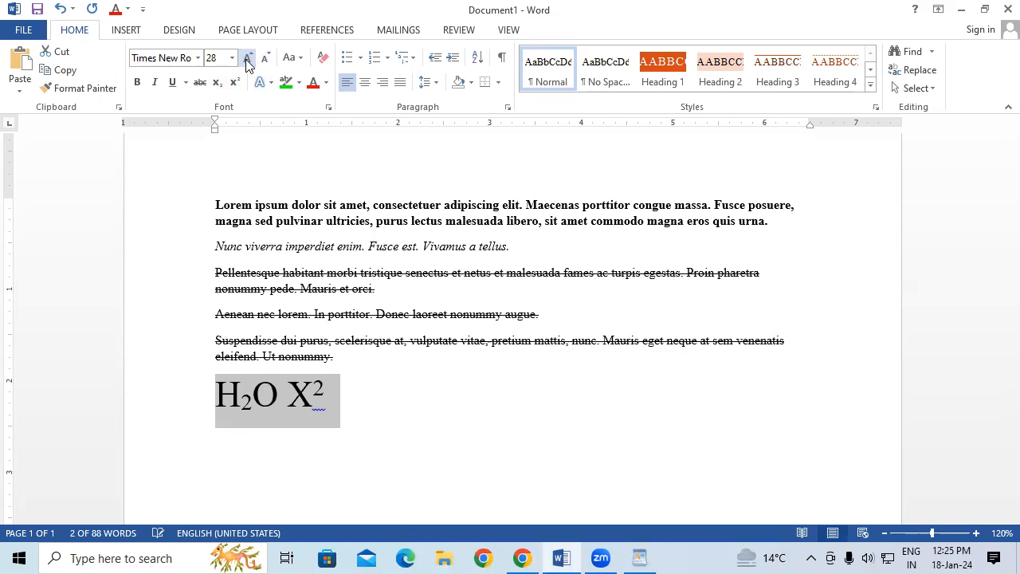
{"action": "left_click", "coordinate": [247, 59]}
{"action": "left_click", "coordinate": [247, 58]}
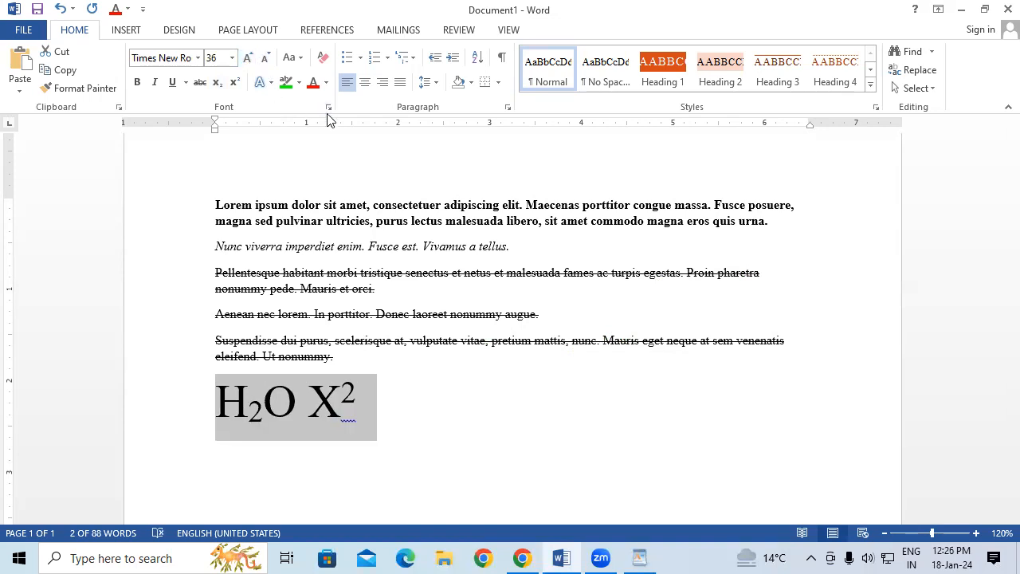
Shrink the selected "H2O X2" line's font stepwise to size 11.
{"action": "key", "text": "ctrl+shift+comma"}
{"action": "key", "text": "ctrl+shift+comma"}
{"action": "key", "text": "ctrl+shift+comma"}
{"action": "key", "text": "ctrl+shift+comma"}
{"action": "key", "text": "ctrl+shift+comma"}
{"action": "key", "text": "ctrl+shift+comma"}
{"action": "key", "text": "ctrl+shift+comma"}
{"action": "key", "text": "ctrl+shift+comma"}
{"action": "key", "text": "ctrl+shift+comma"}
{"action": "key", "text": "ctrl+shift+comma"}
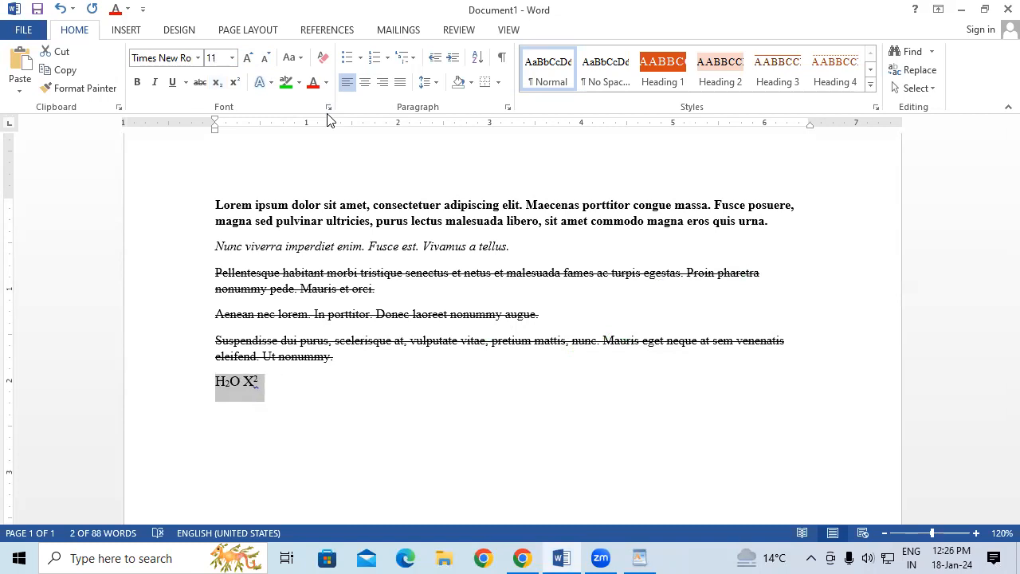
Grow the selected "H2O X2" line's font stepwise to size 110.
{"action": "key", "text": "ctrl+shift+period"}
{"action": "key", "text": "ctrl+shift+period"}
{"action": "key", "text": "ctrl+shift+period"}
{"action": "key", "text": "ctrl+shift+period"}
{"action": "key", "text": "ctrl+shift+period"}
{"action": "key", "text": "ctrl+shift+period"}
{"action": "key", "text": "ctrl+shift+period"}
{"action": "key", "text": "ctrl+shift+period"}
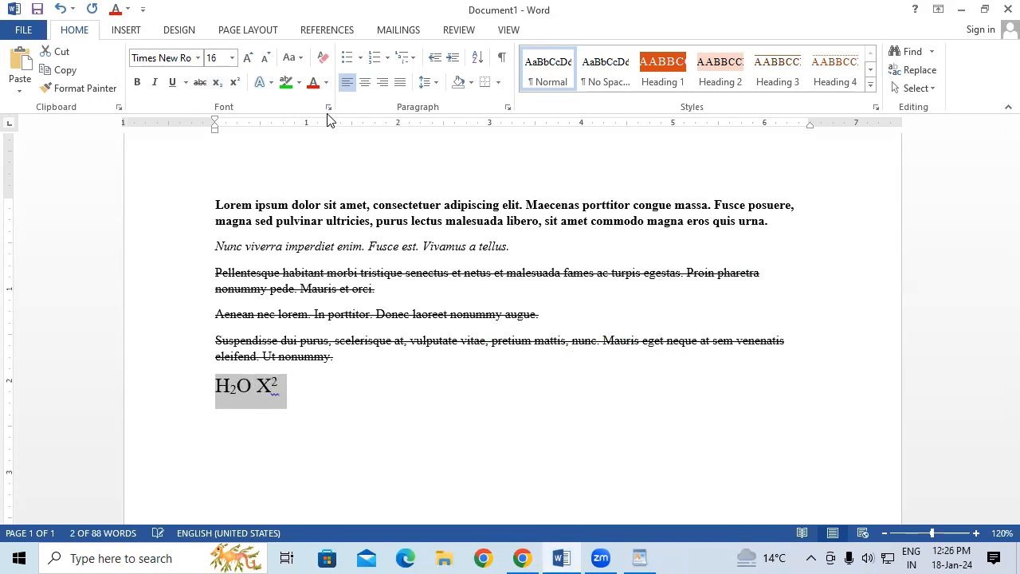
{"action": "key", "text": "ctrl+shift+period"}
{"action": "key", "text": "ctrl+shift+period"}
{"action": "key", "text": "ctrl+shift+period"}
{"action": "key", "text": "ctrl+shift+period"}
{"action": "key", "text": "ctrl+shift+period"}
{"action": "key", "text": "ctrl+shift+period"}
{"action": "key", "text": "ctrl+shift+period"}
{"action": "key", "text": "ctrl+shift+period"}
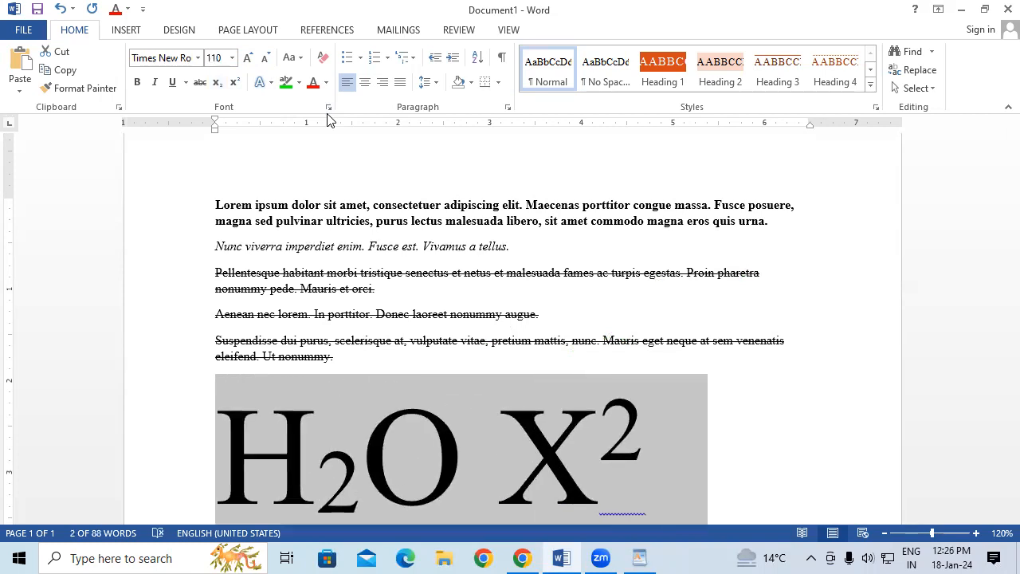
Set the "H2O X2" line's font size to 1638, shrink it a few steps and grow it back to 1638.
{"action": "left_click", "coordinate": [214, 53]}
{"action": "type", "text": "1638"}
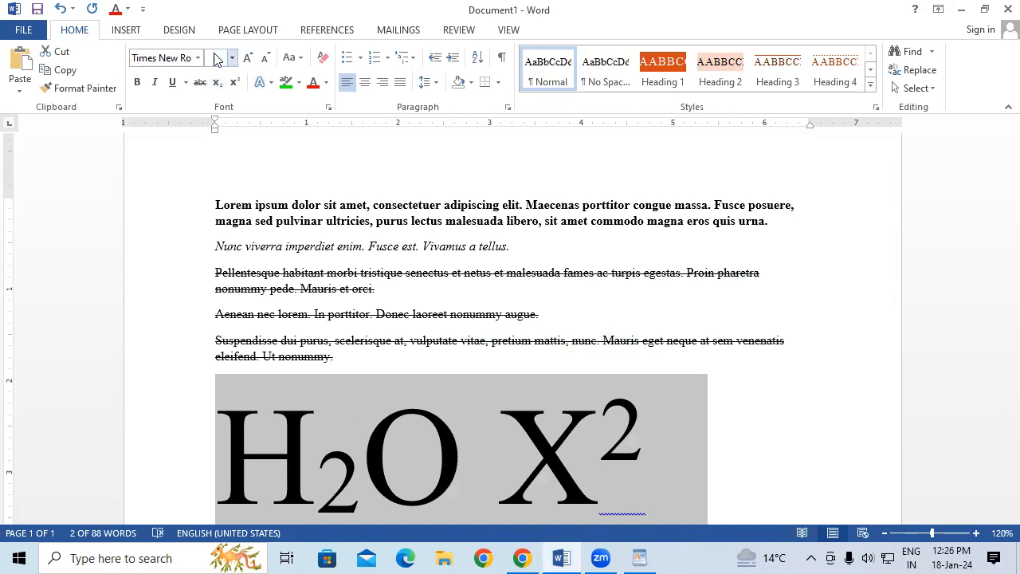
{"action": "key", "text": "Return"}
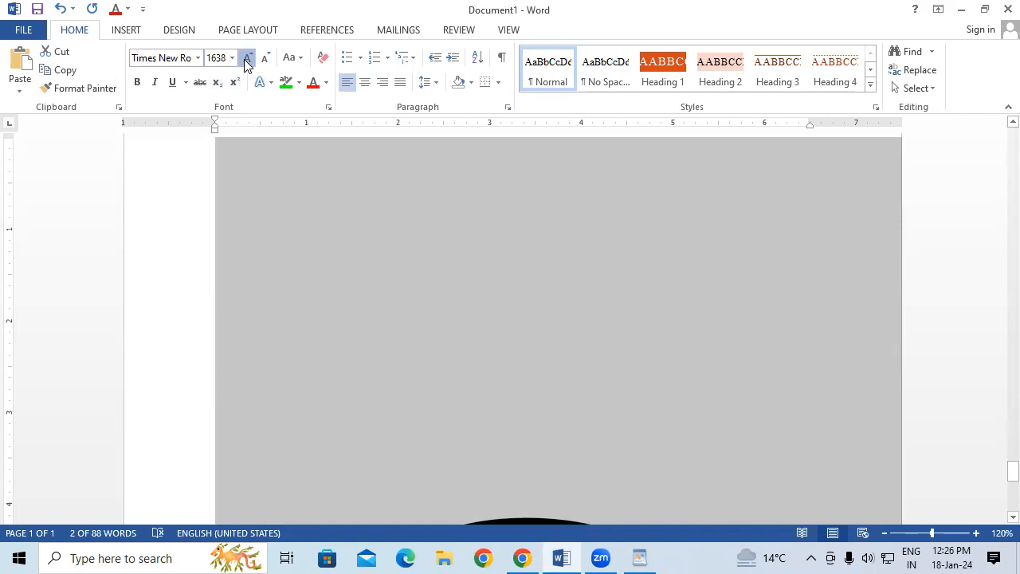
{"action": "left_click", "coordinate": [267, 59]}
{"action": "left_click", "coordinate": [267, 59]}
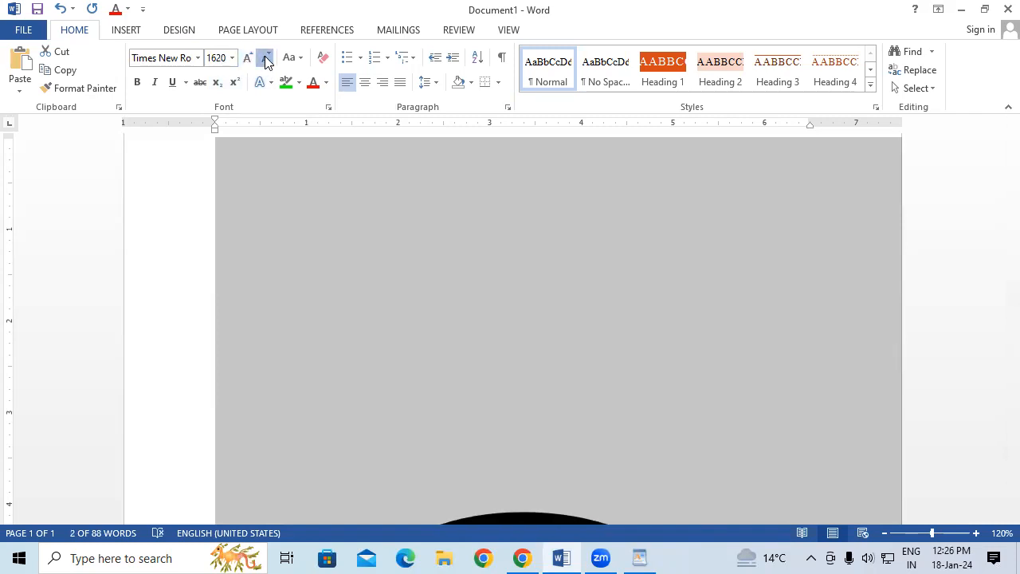
{"action": "left_click", "coordinate": [267, 59]}
{"action": "left_click", "coordinate": [248, 59]}
{"action": "left_click", "coordinate": [249, 59]}
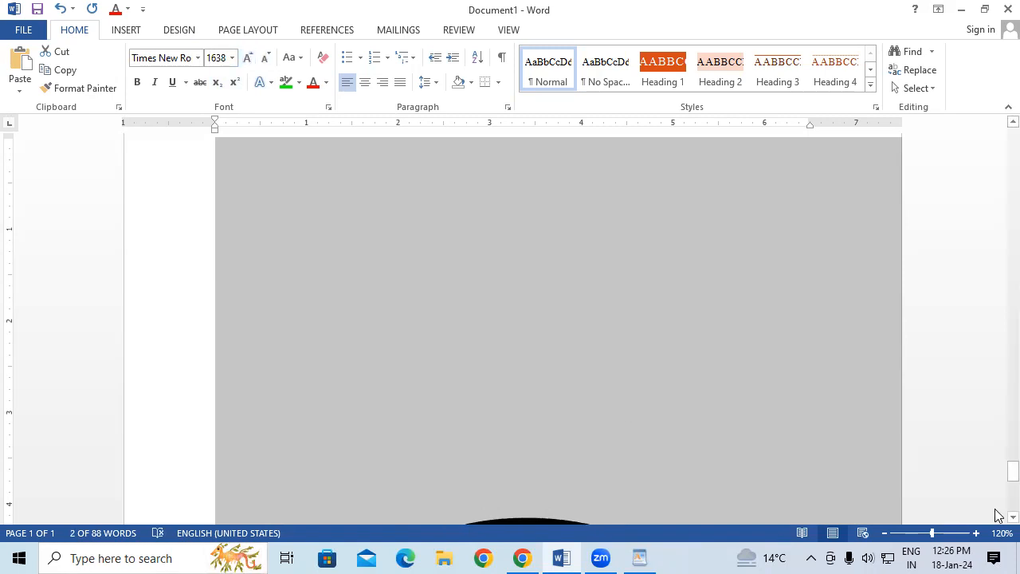
Replace the selected line with "1", and undo that edit and the font size changes back to size 110.
{"action": "left_click_drag", "start_coordinate": [998, 469], "coordinate": [947, 295]}
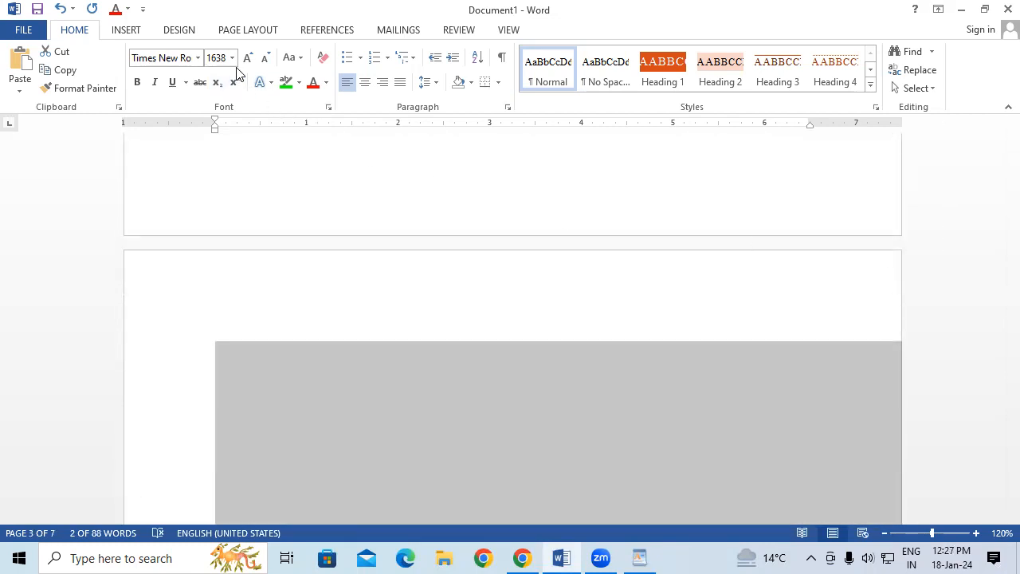
{"action": "key", "text": "Delete"}
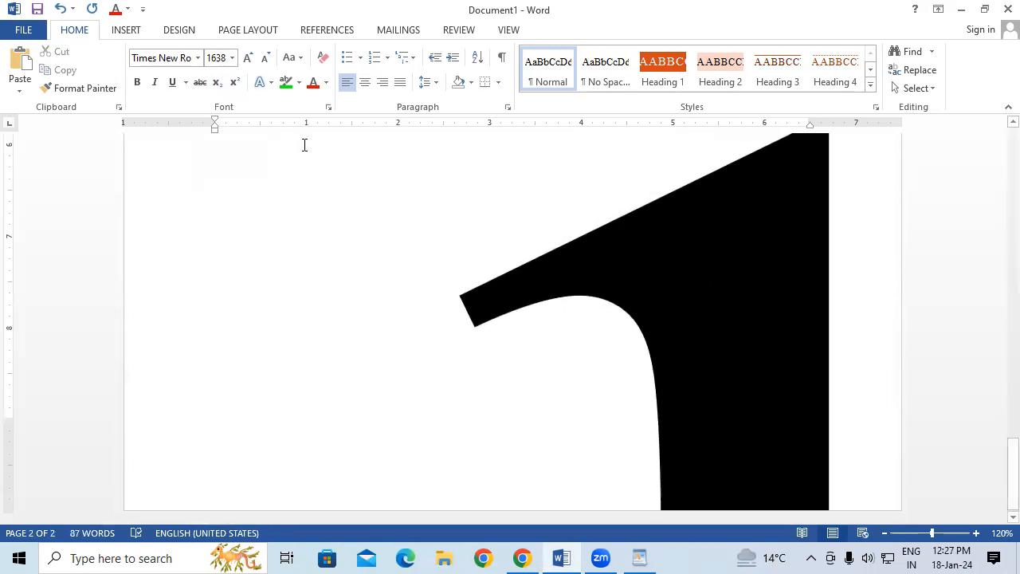
{"action": "key", "text": "ctrl+z"}
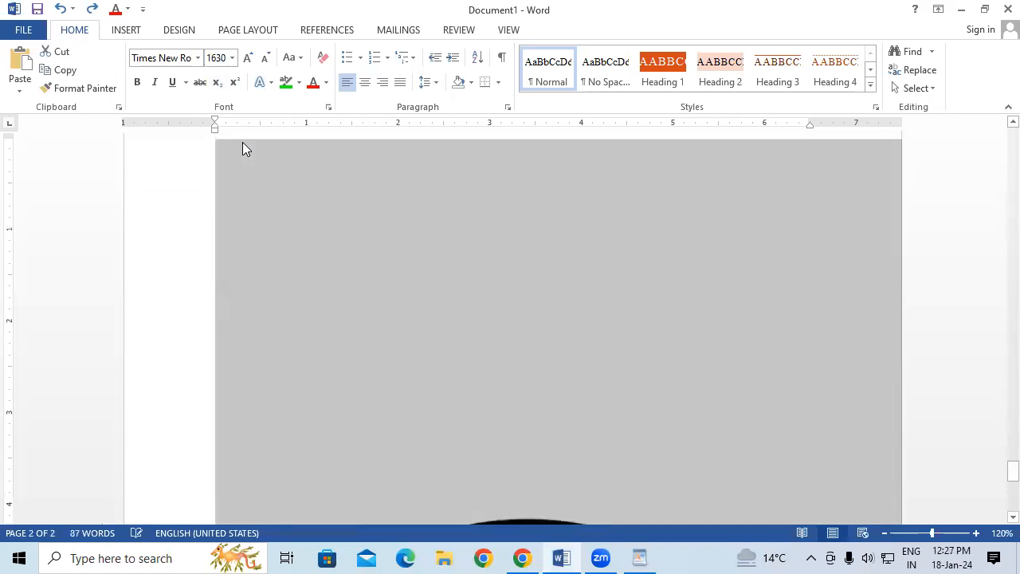
{"action": "key", "text": "ctrl+z"}
{"action": "key", "text": "ctrl+z"}
{"action": "key", "text": "ctrl+z"}
{"action": "key", "text": "ctrl+z"}
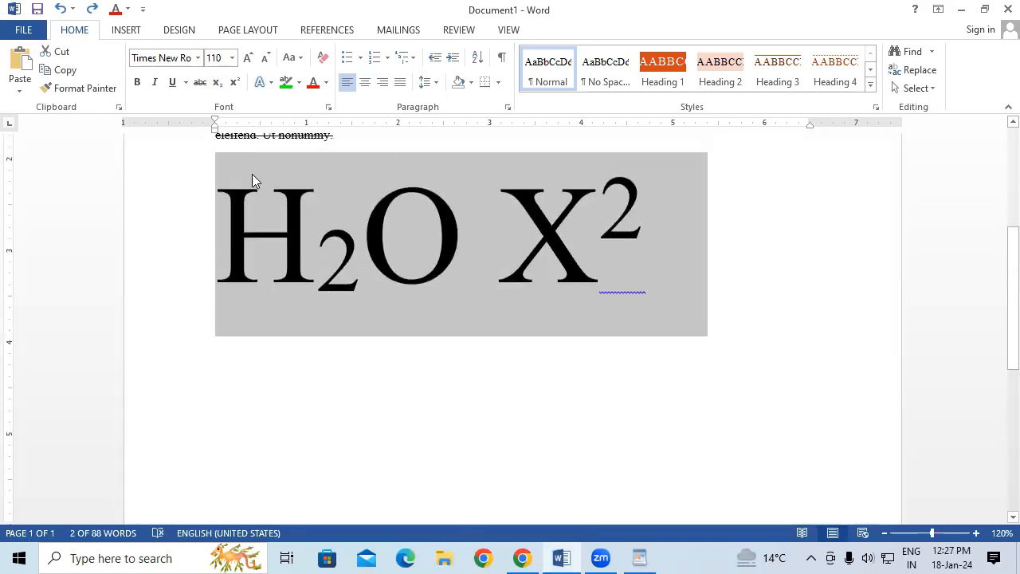
Set the "H2O X2" line's font size to 1.
{"action": "left_click", "coordinate": [218, 59]}
{"action": "type", "text": "1"}
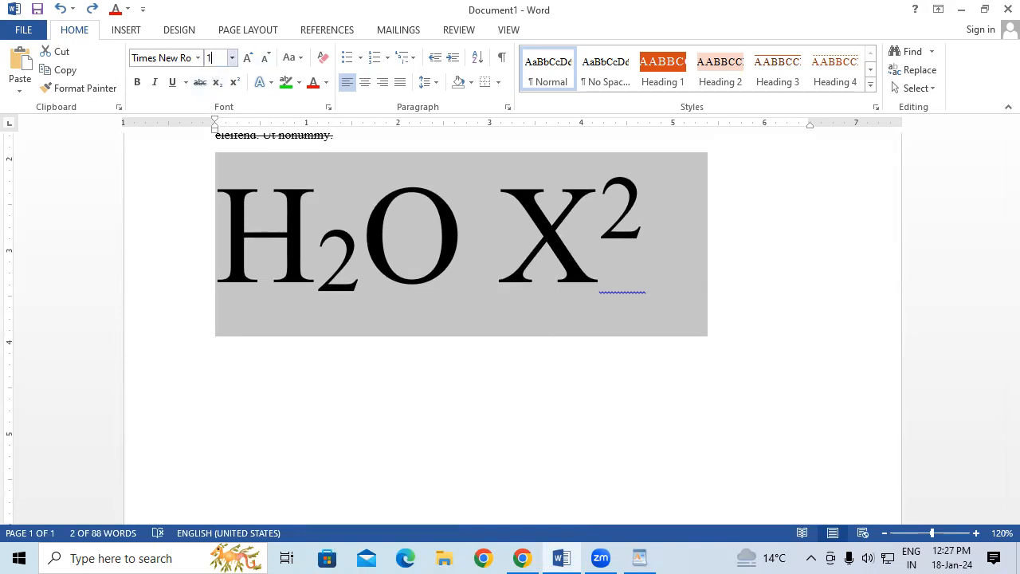
{"action": "key", "text": "Return"}
{"action": "scroll", "coordinate": [328, 188], "scroll_direction": "up", "scroll_amount": 3}
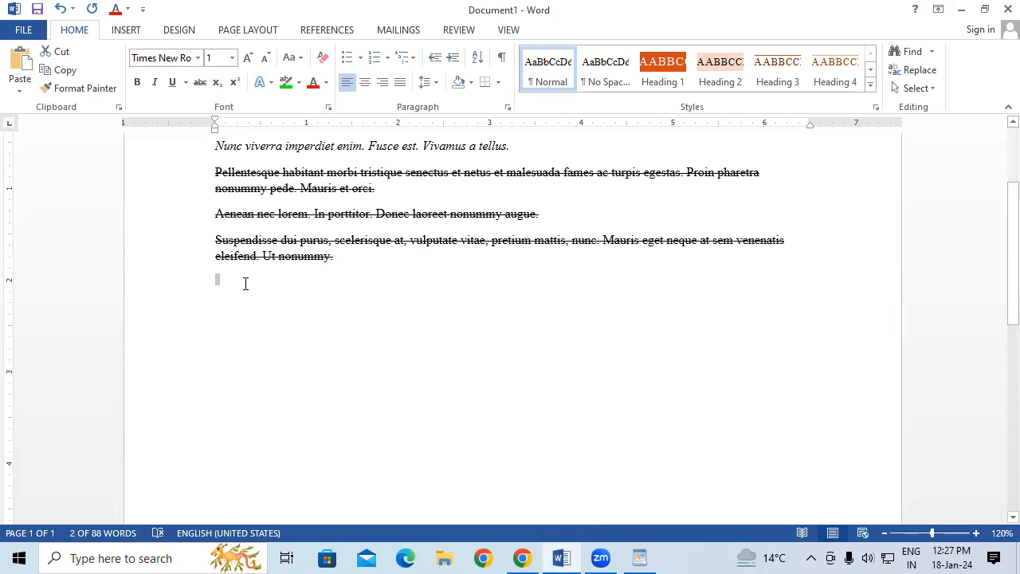
Set the font size of the "H2O X2" line to 48.
{"action": "left_click", "coordinate": [232, 58]}
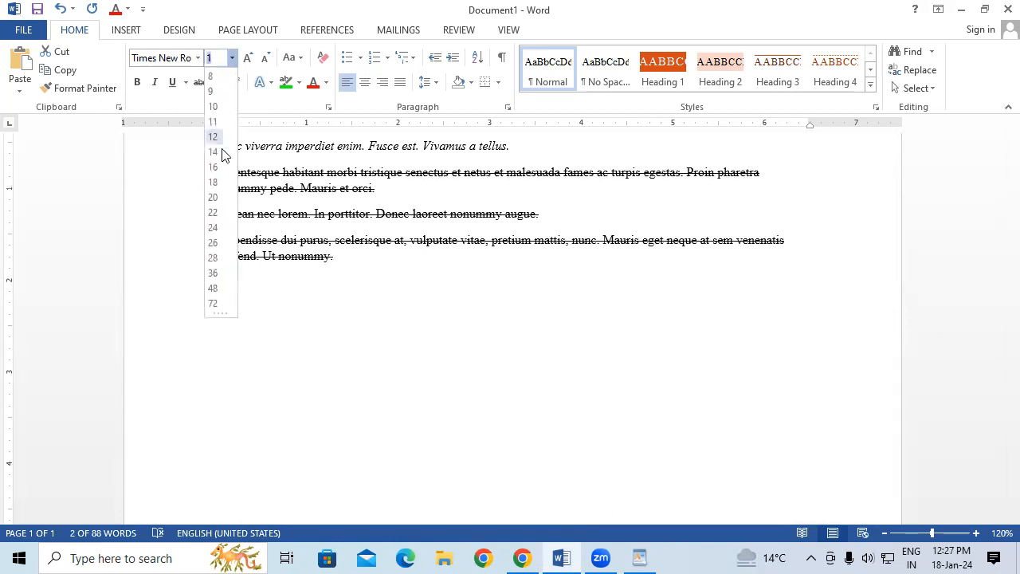
{"action": "left_click", "coordinate": [216, 288]}
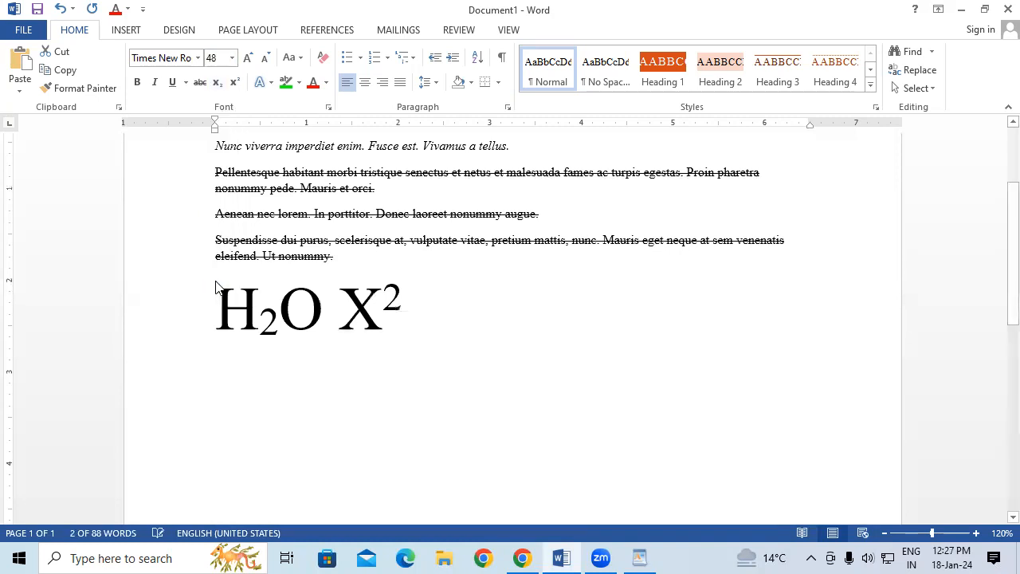
{"action": "left_click", "coordinate": [480, 293]}
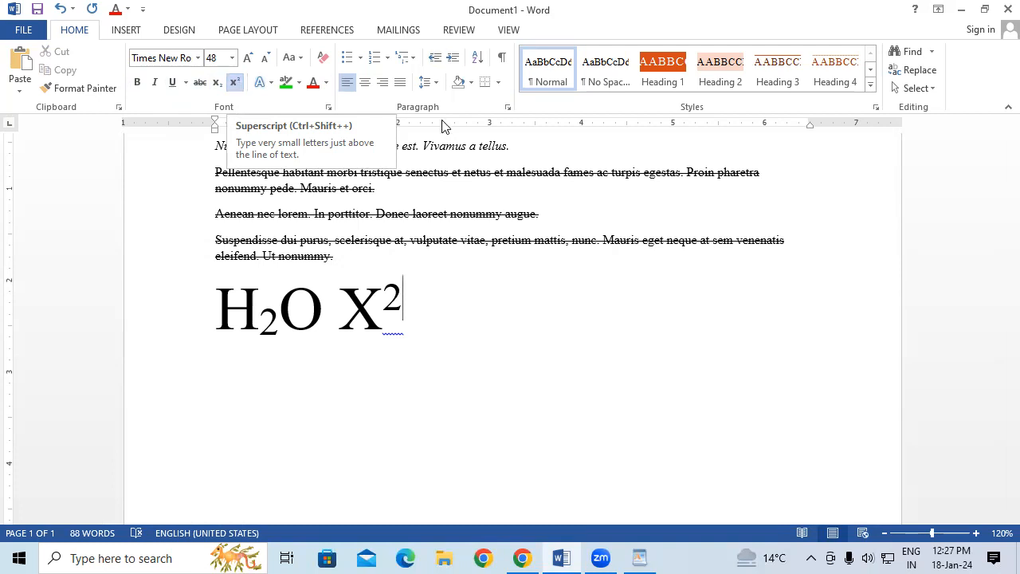
{"action": "left_click", "coordinate": [437, 189]}
{"action": "scroll", "coordinate": [438, 189], "scroll_direction": "up", "scroll_amount": 3}
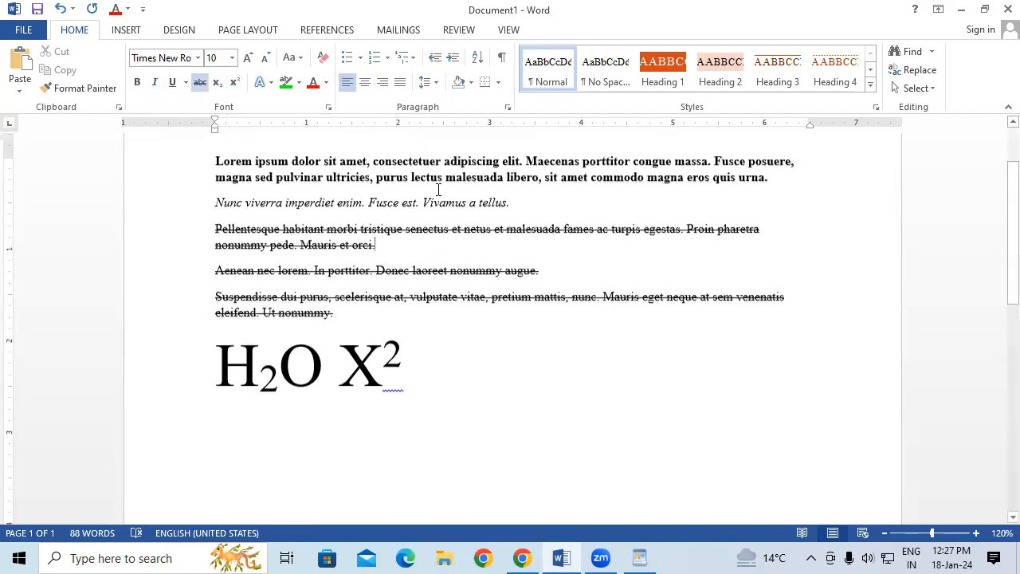
{"action": "scroll", "coordinate": [438, 189], "scroll_direction": "up", "scroll_amount": 1}
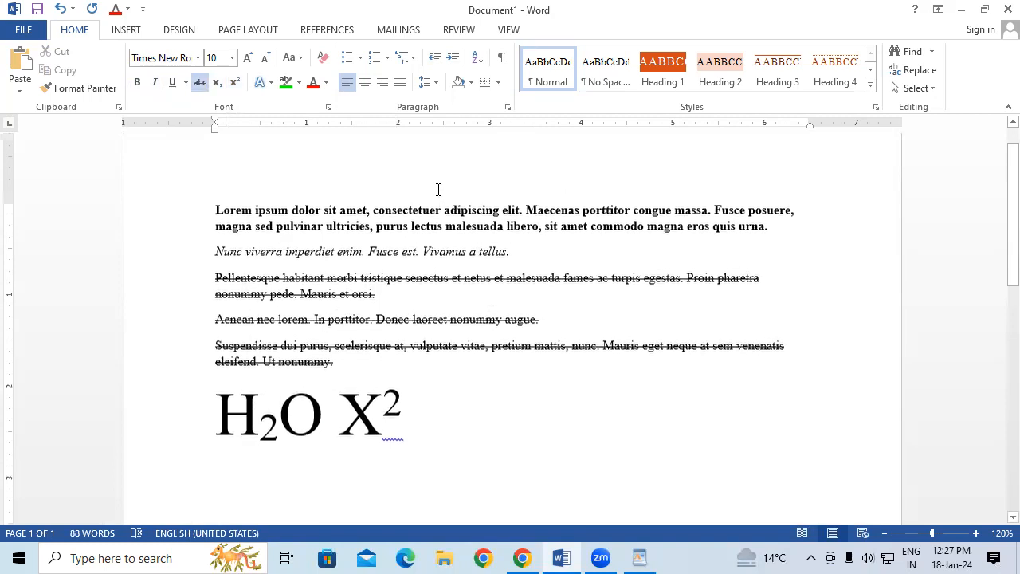
Select the "H2O X2" line and grow its font stepwise to size 80.
{"action": "left_click_drag", "start_coordinate": [216, 415], "coordinate": [429, 406]}
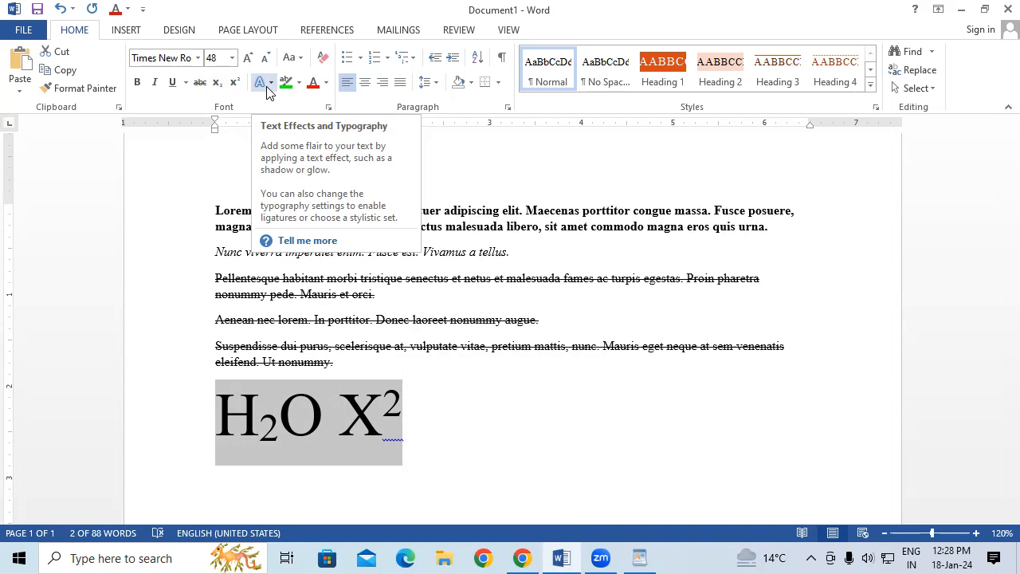
{"action": "left_click", "coordinate": [604, 556]}
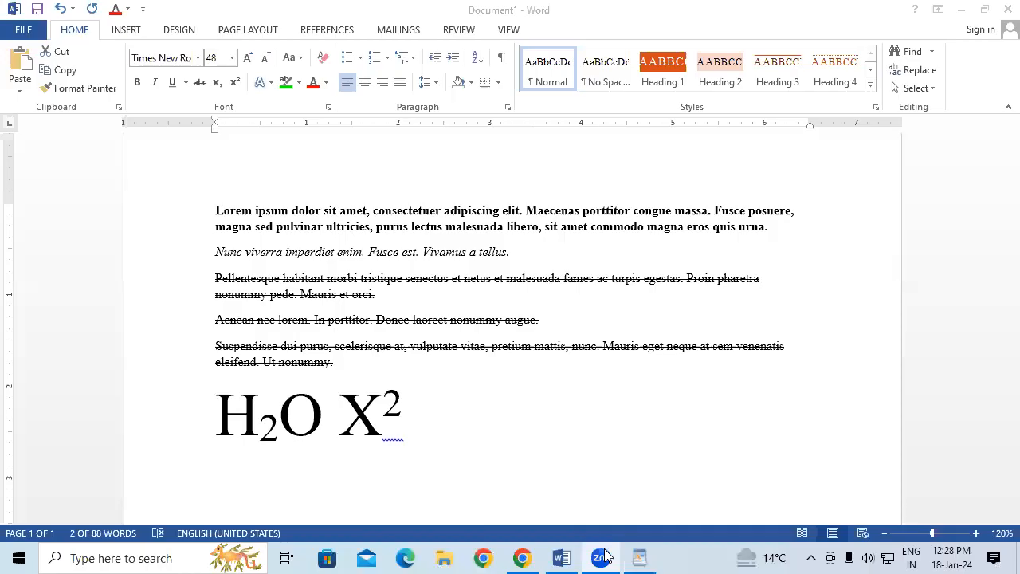
{"action": "left_click", "coordinate": [473, 424]}
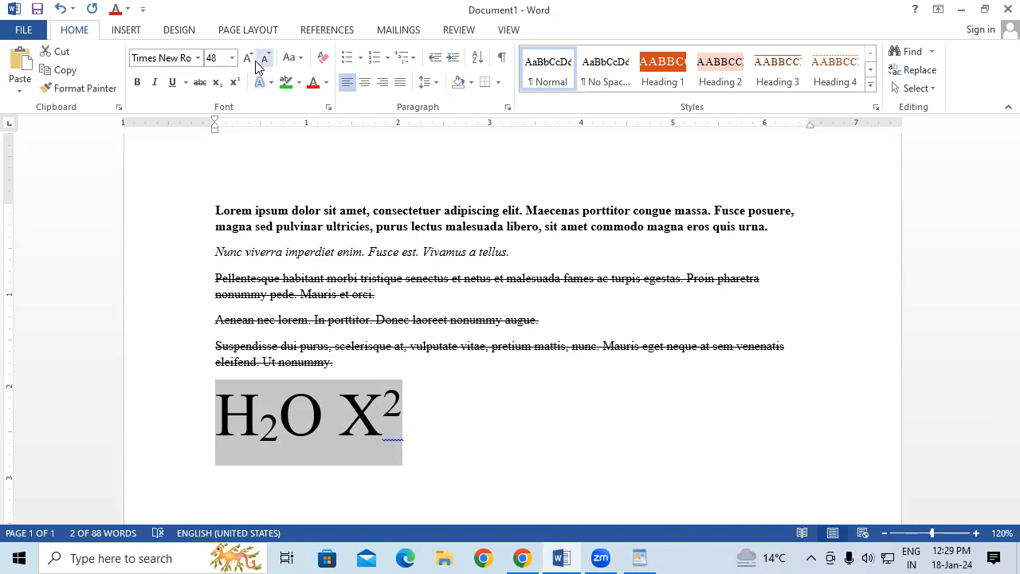
{"action": "left_click", "coordinate": [248, 58]}
{"action": "left_click", "coordinate": [248, 58]}
{"action": "left_click", "coordinate": [248, 57]}
{"action": "left_click", "coordinate": [247, 58]}
{"action": "left_click", "coordinate": [248, 57]}
{"action": "scroll", "coordinate": [523, 313], "scroll_direction": "down", "scroll_amount": 3}
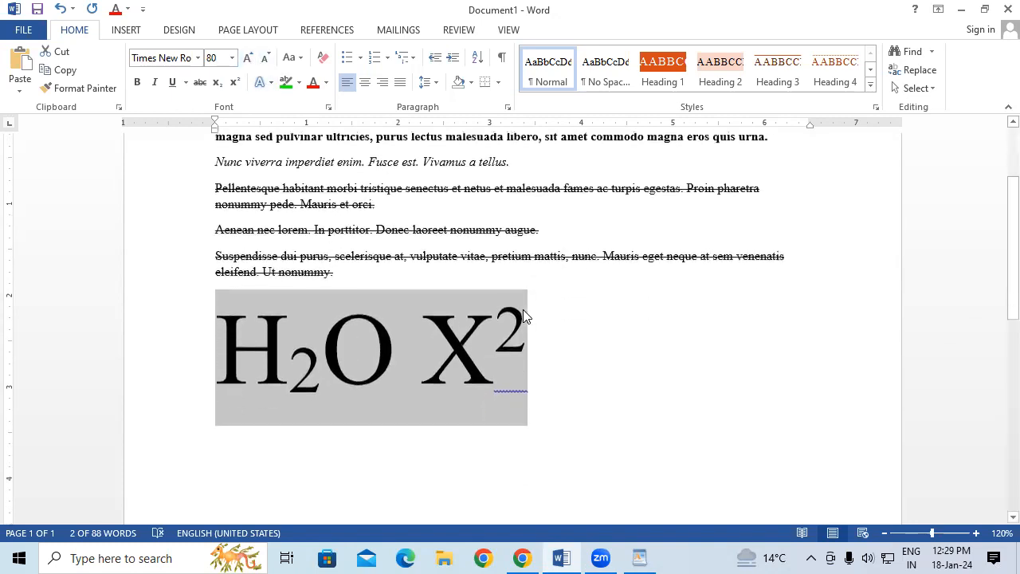
{"action": "scroll", "coordinate": [523, 315], "scroll_direction": "down", "scroll_amount": 1}
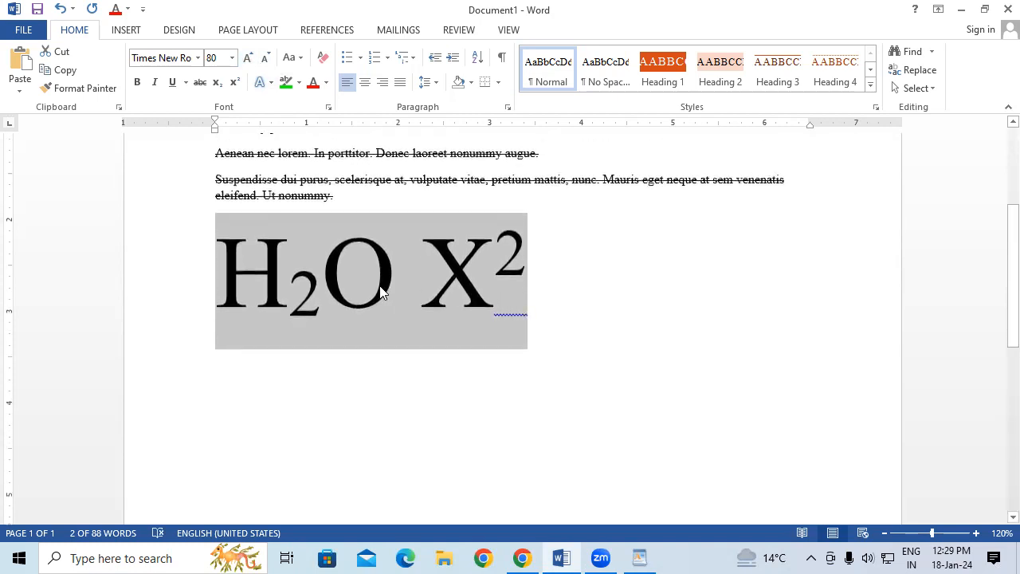
Delete all the document's text and enter "Gayatri Institute of Technology" using the autocomplete suggestion.
{"action": "left_click", "coordinate": [621, 327]}
{"action": "key", "text": "ctrl+a"}
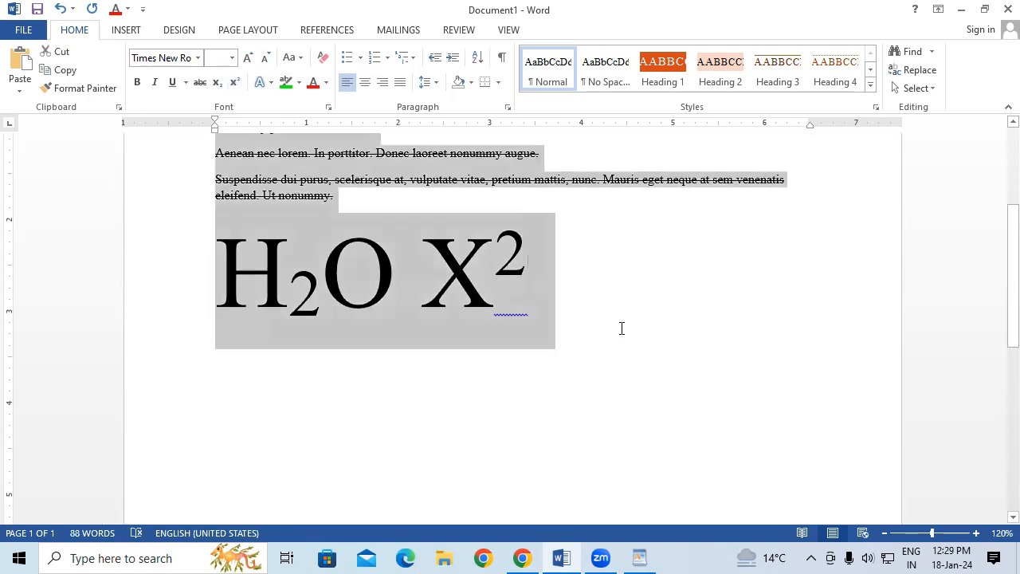
{"action": "key", "text": "Delete"}
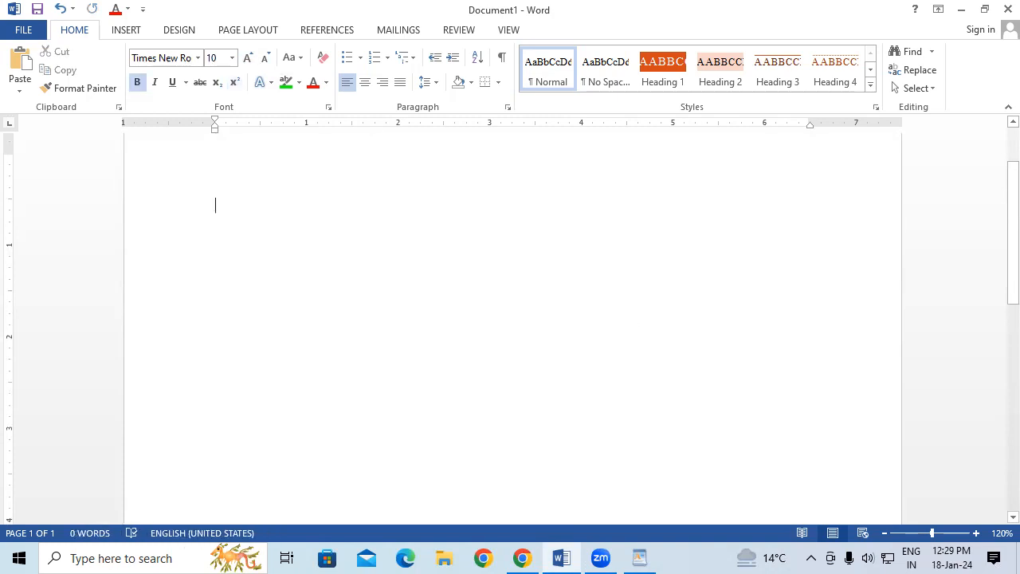
{"action": "type", "text": "Gayatri"}
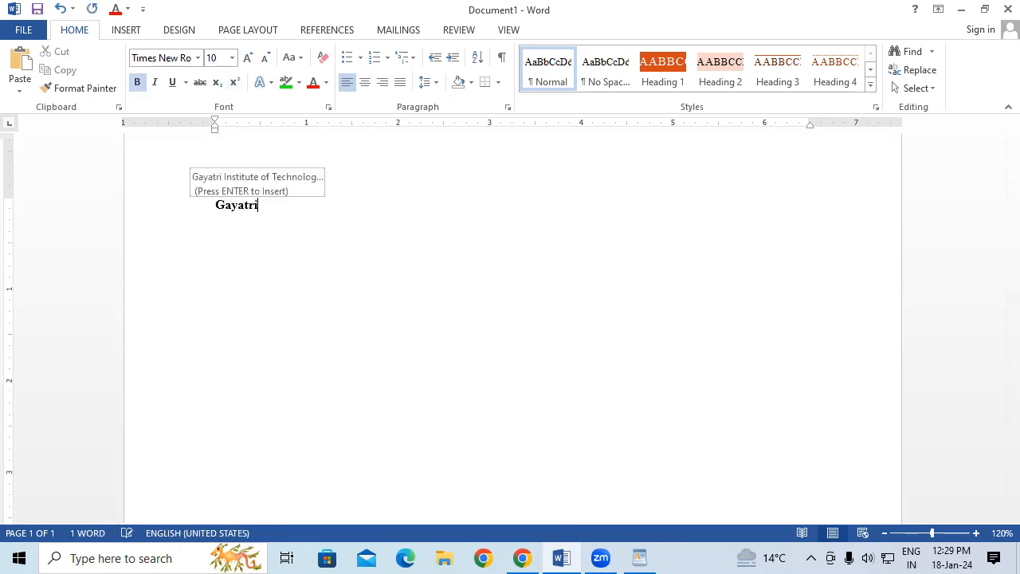
{"action": "key", "text": "Return"}
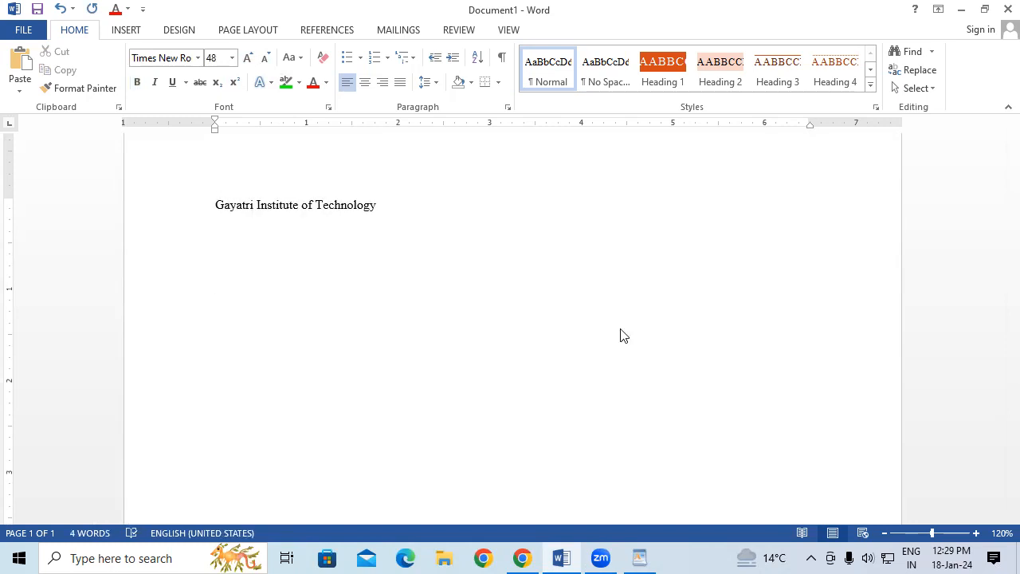
Set the font size of the "Gayatri Institute of Technology" line to 36.
{"action": "left_click", "coordinate": [396, 206]}
{"action": "left_click_drag", "start_coordinate": [378, 205], "coordinate": [200, 209]}
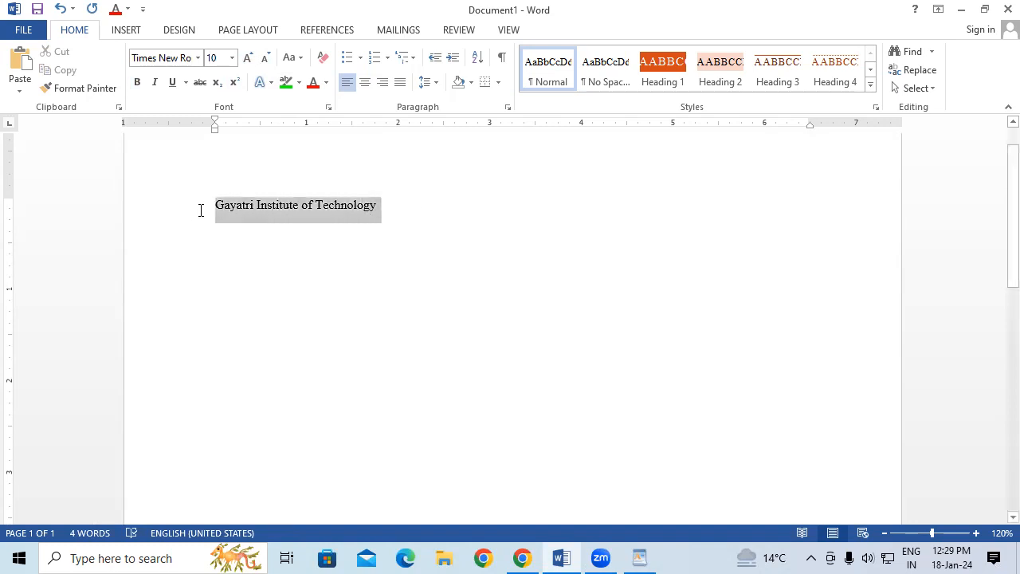
{"action": "left_click", "coordinate": [231, 58]}
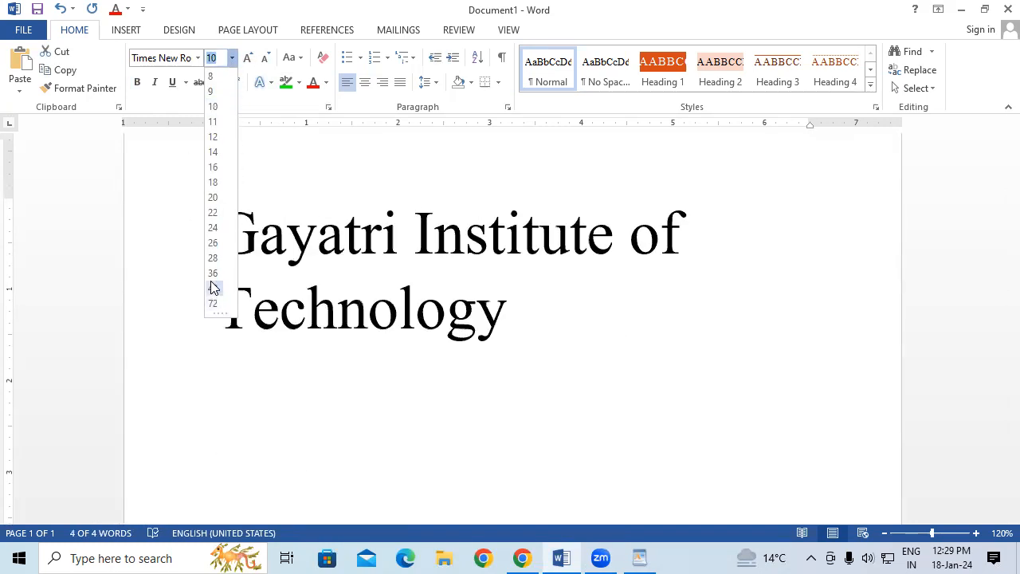
{"action": "left_click", "coordinate": [213, 273]}
{"action": "left_click", "coordinate": [449, 317]}
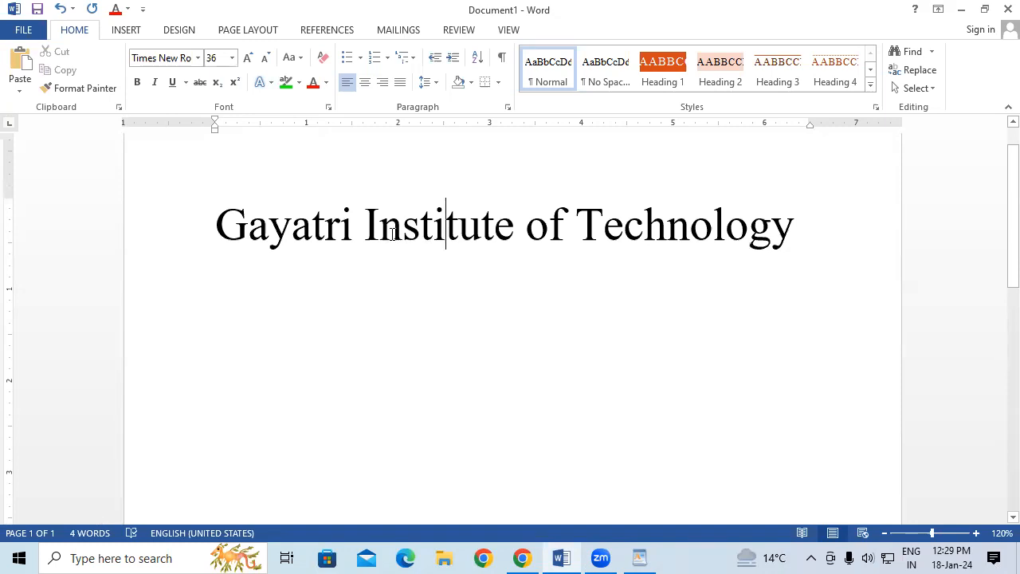
Remove "of Technology" from the line and set the remaining "Gayatri Institute" to font size 72.
{"action": "left_click_drag", "start_coordinate": [528, 230], "coordinate": [904, 199]}
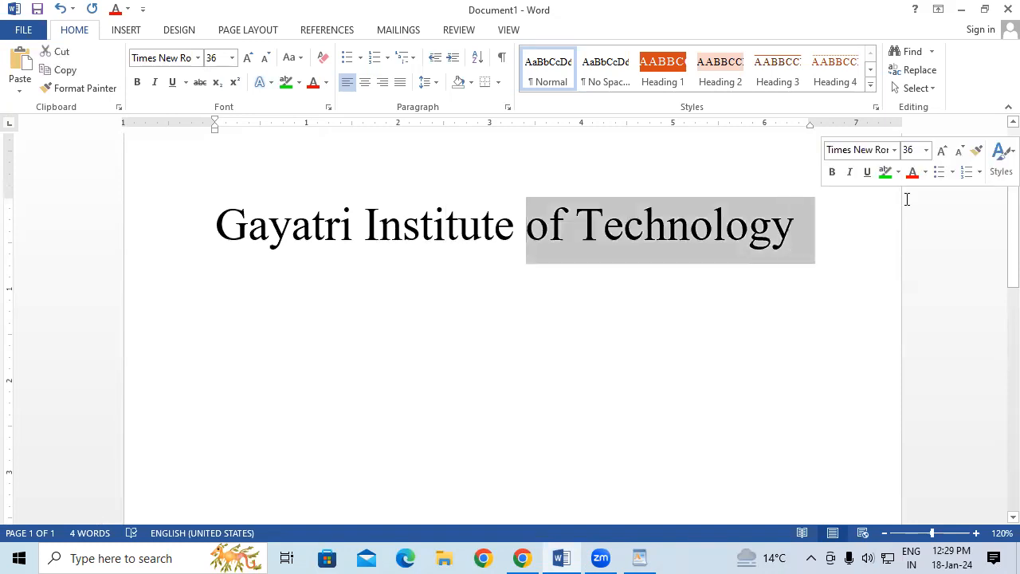
{"action": "key", "text": "Delete"}
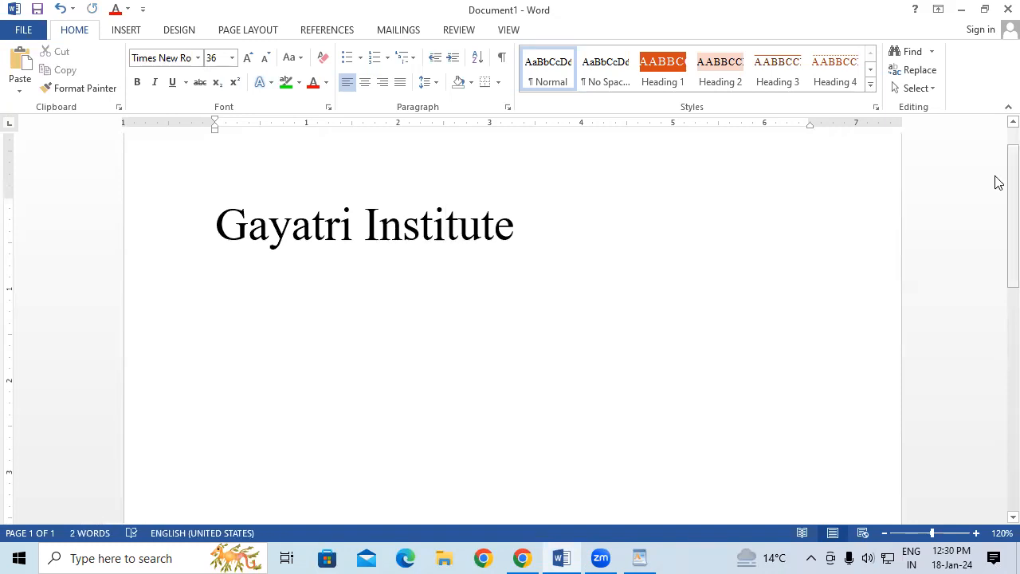
{"action": "triple_click", "coordinate": [228, 227]}
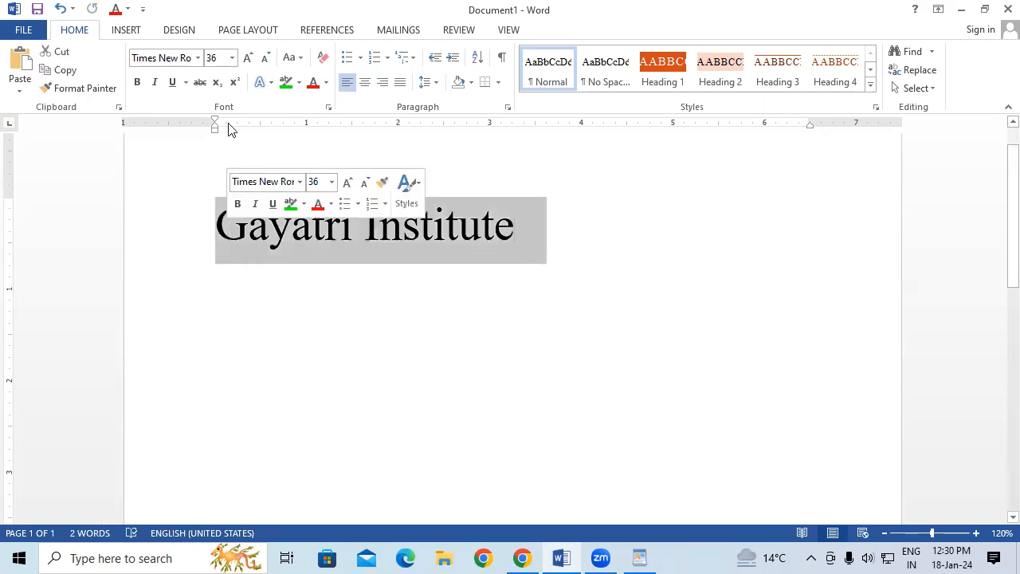
{"action": "left_click", "coordinate": [232, 57]}
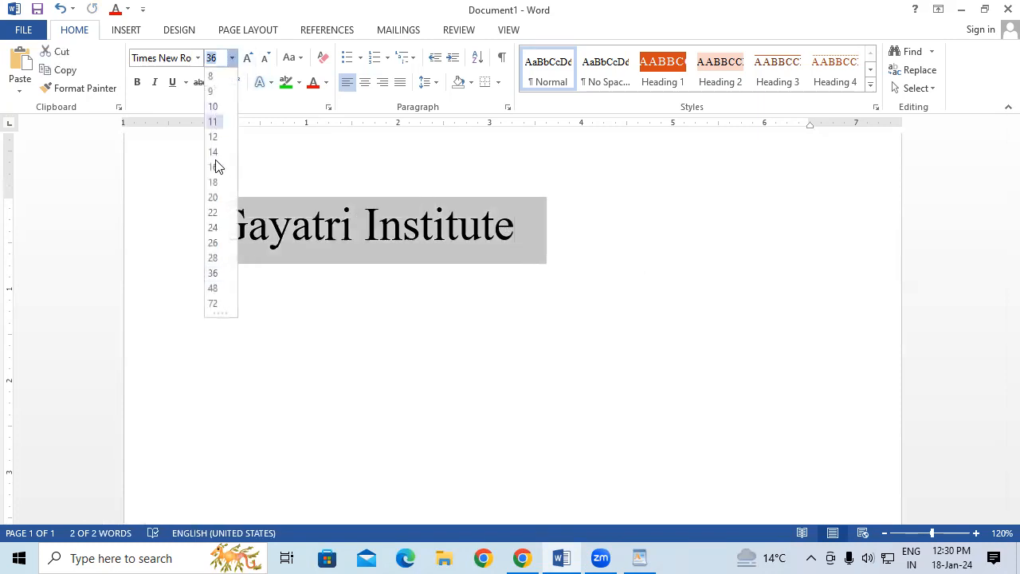
{"action": "left_click", "coordinate": [214, 303]}
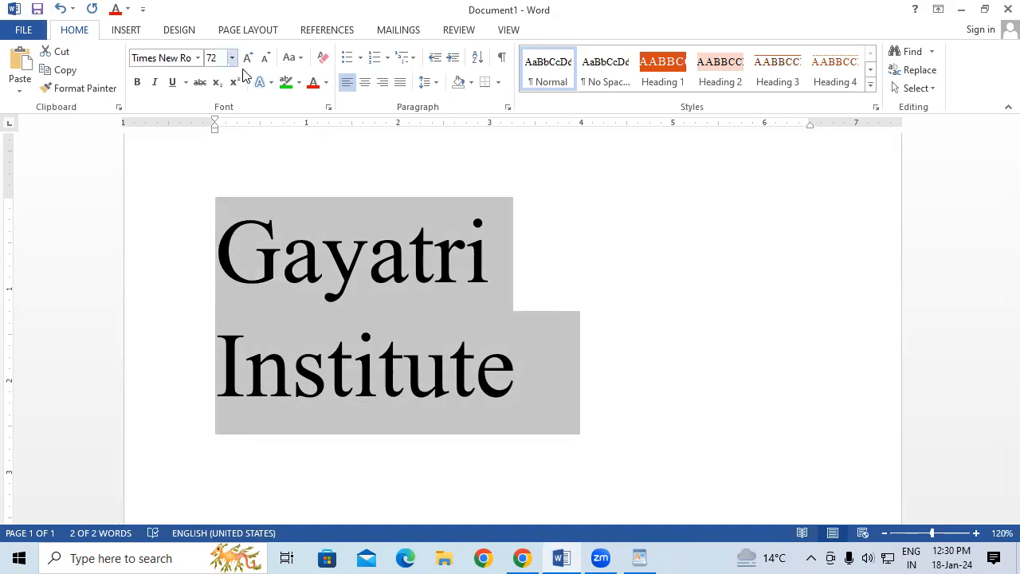
Apply the preset text effect with white fill, dark red outline and hard shadow to "Gayatri Institute".
{"action": "left_click", "coordinate": [272, 83]}
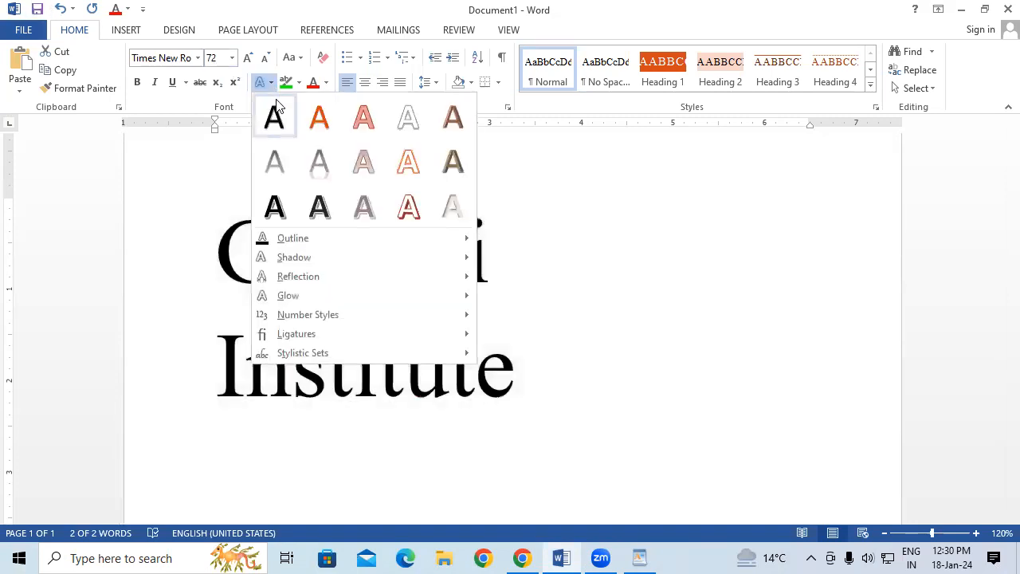
{"action": "left_click", "coordinate": [397, 220]}
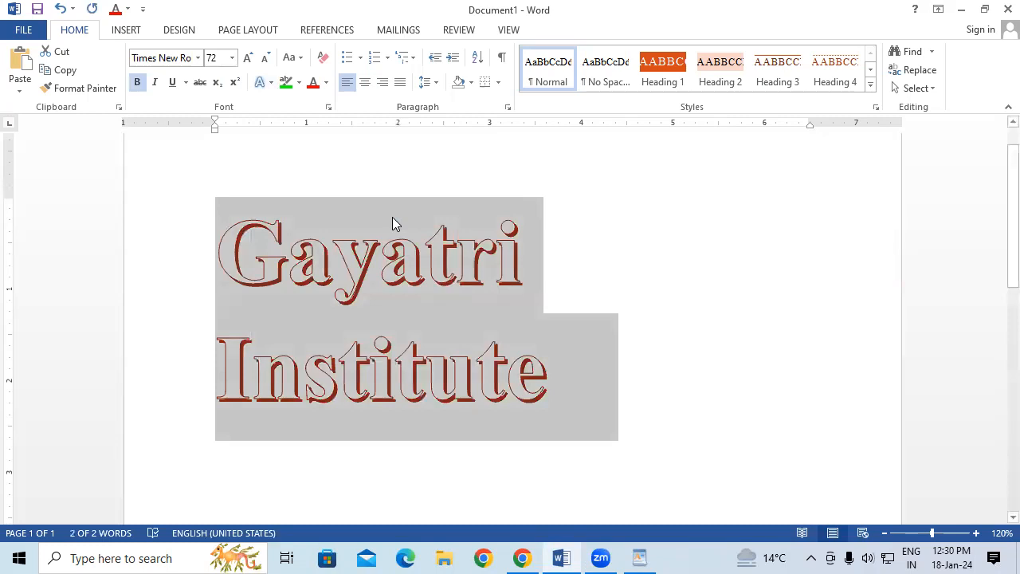
{"action": "left_click", "coordinate": [603, 361]}
Change the "Gayatri Institute" text effect to the gray gradient preset with a reflection.
{"action": "left_click_drag", "start_coordinate": [233, 236], "coordinate": [635, 339]}
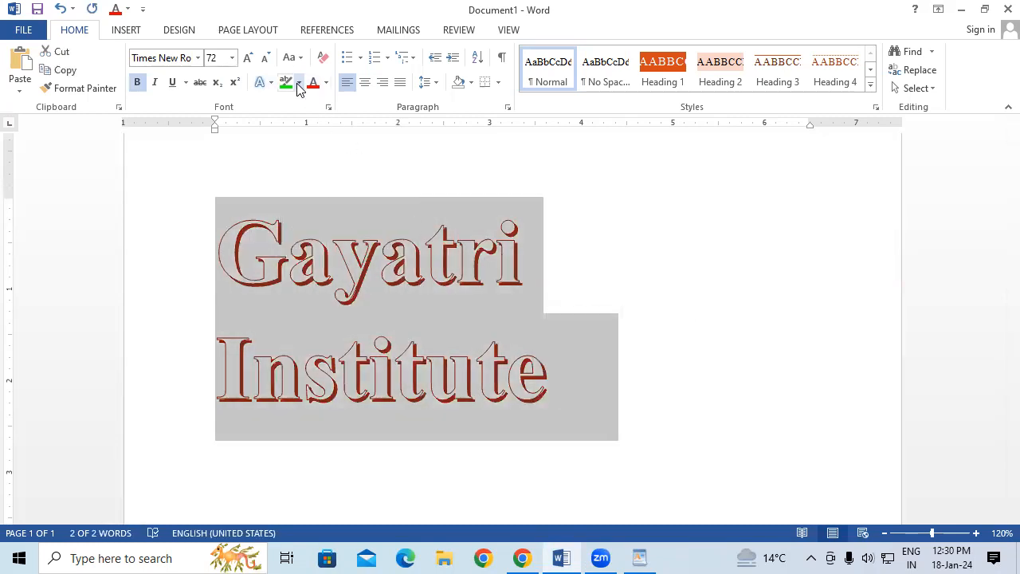
{"action": "left_click", "coordinate": [264, 83]}
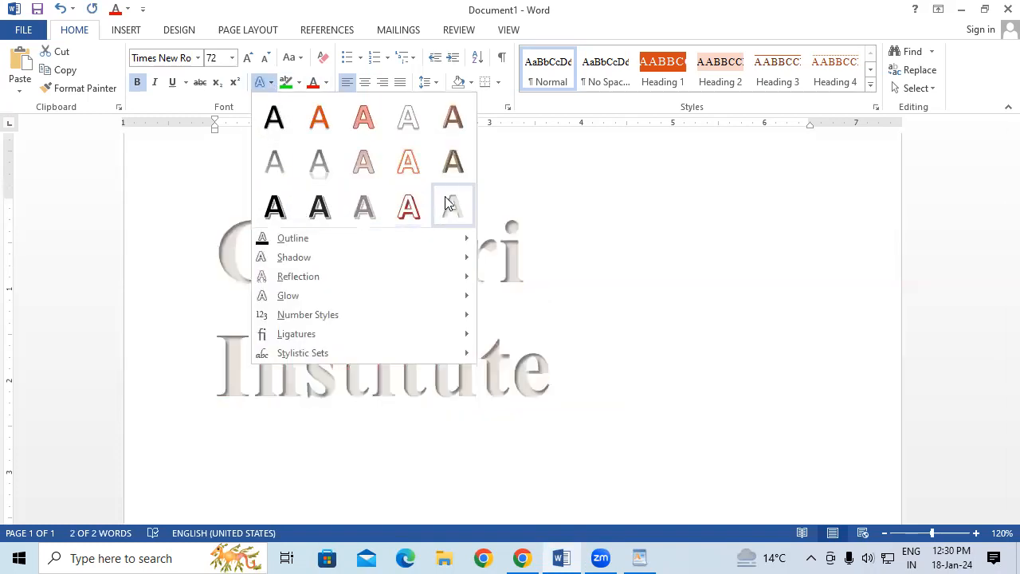
{"action": "left_click", "coordinate": [308, 168]}
{"action": "left_click", "coordinate": [636, 260]}
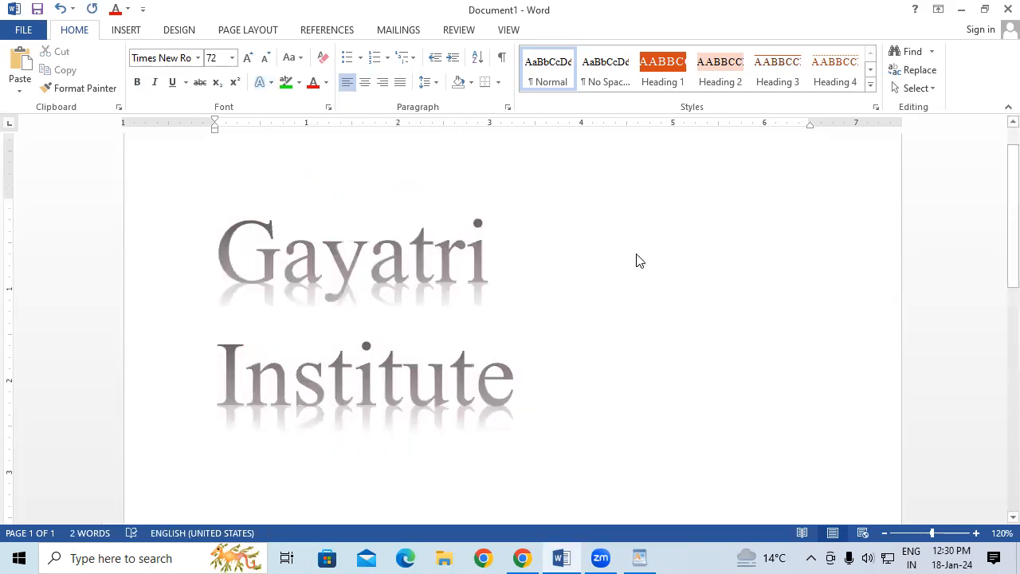
Examine the text effect outline options, including colors, weight and dashes, for the selected "Gayatri Institute" text.
{"action": "left_click_drag", "start_coordinate": [217, 250], "coordinate": [485, 361]}
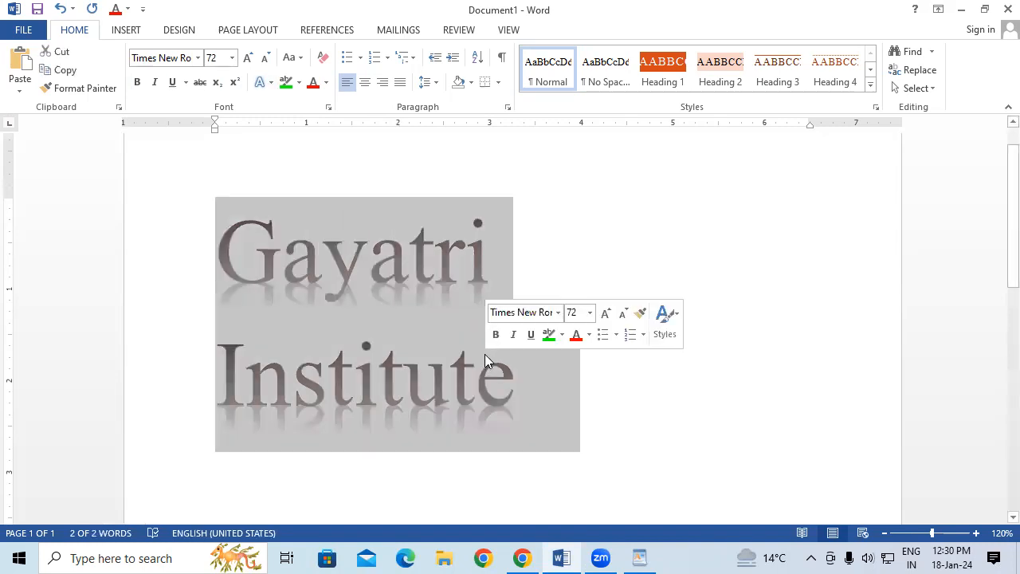
{"action": "left_click", "coordinate": [271, 81]}
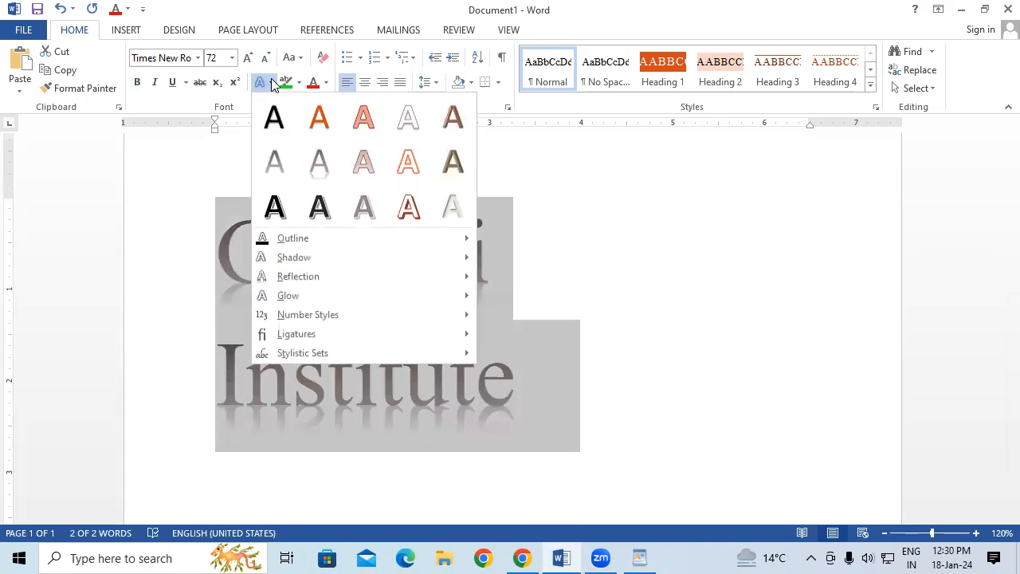
{"action": "mouse_move", "coordinate": [299, 241]}
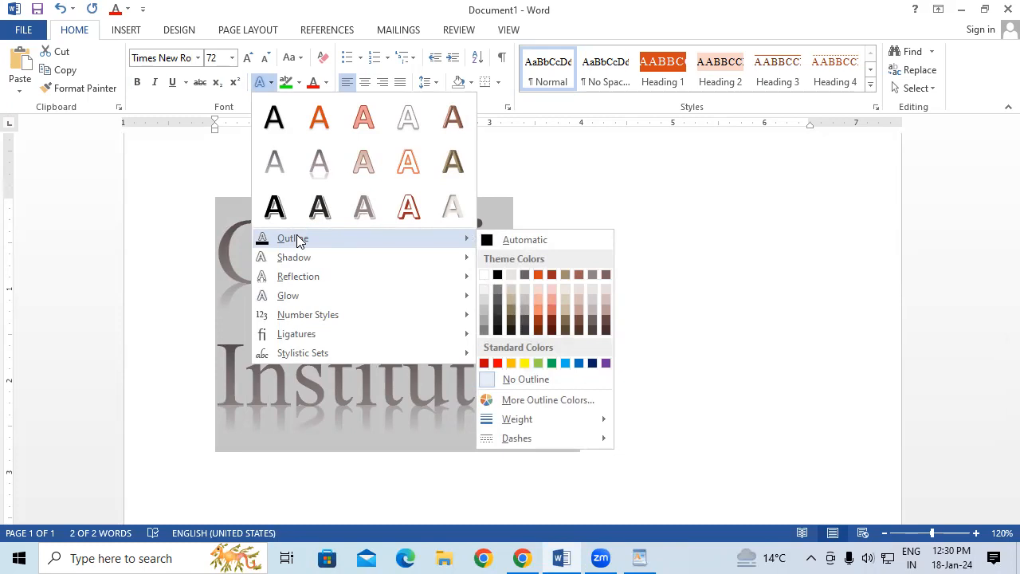
{"action": "left_click", "coordinate": [542, 218]}
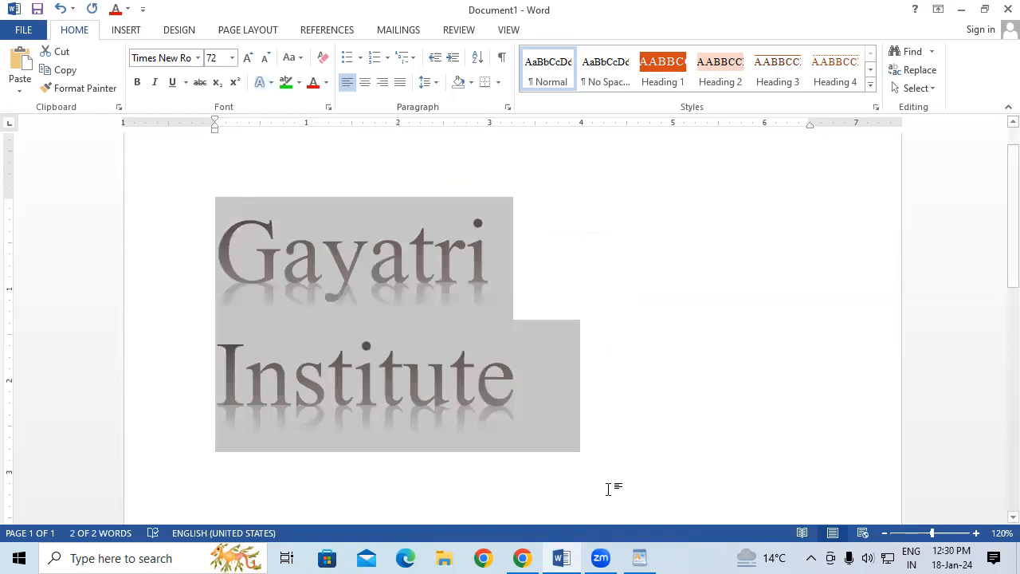
{"action": "left_click", "coordinate": [244, 218]}
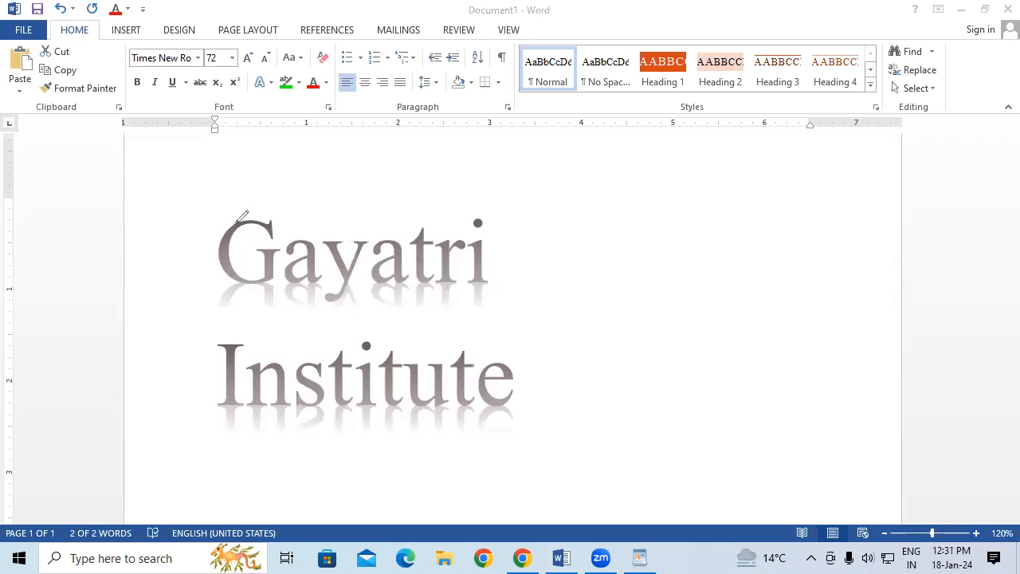
{"action": "mouse_move", "coordinate": [218, 247]}
{"action": "left_mouse_down"}
{"action": "mouse_move", "coordinate": [219, 267]}
{"action": "mouse_move", "coordinate": [229, 239]}
{"action": "mouse_move", "coordinate": [224, 258]}
{"action": "left_mouse_up"}
Select all the text, preview a red outline, and apply the preset text effect with black fill and shadow.
{"action": "key", "text": "ctrl+a"}
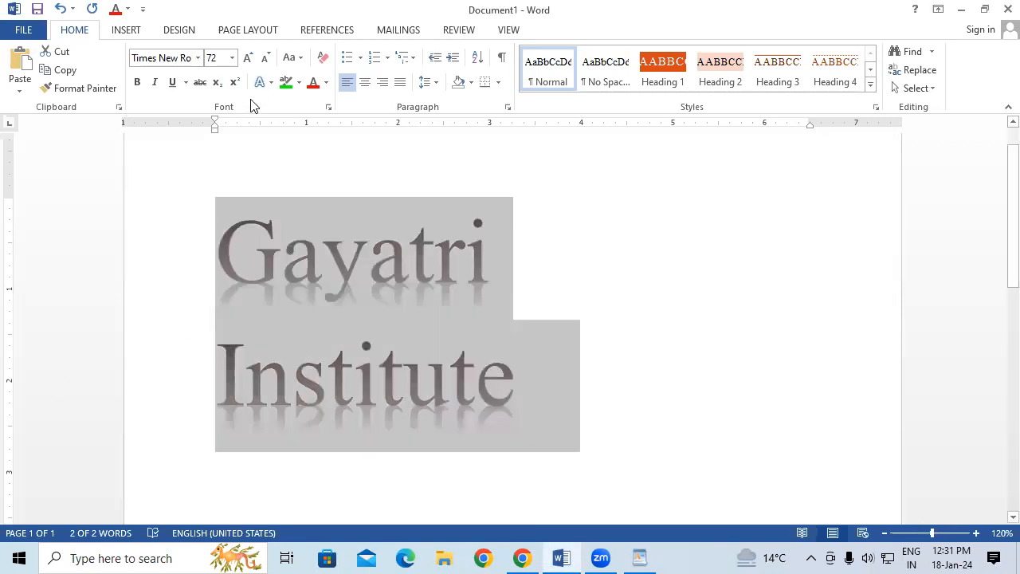
{"action": "left_click", "coordinate": [263, 82]}
{"action": "mouse_move", "coordinate": [283, 238]}
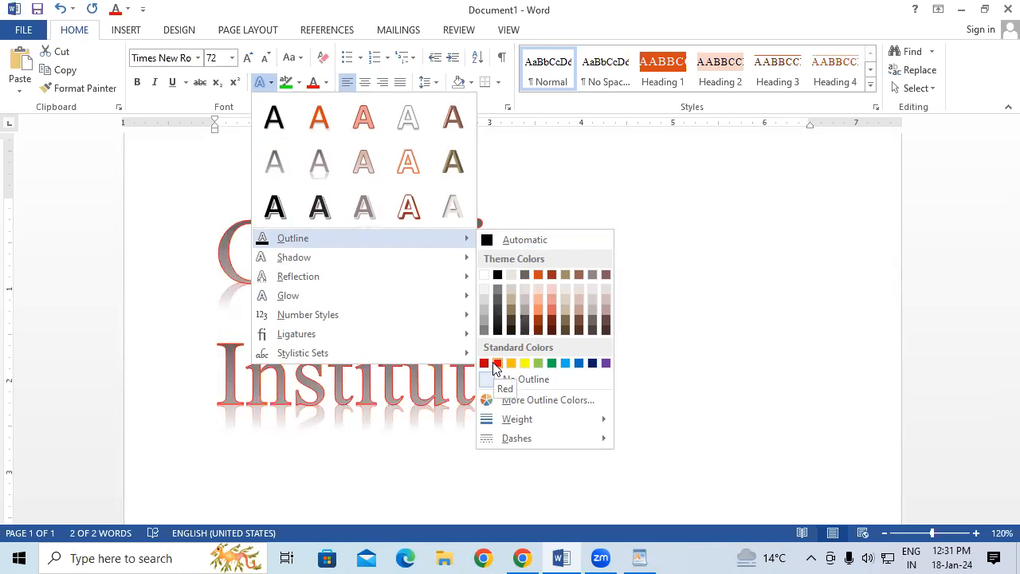
{"action": "left_click", "coordinate": [274, 119]}
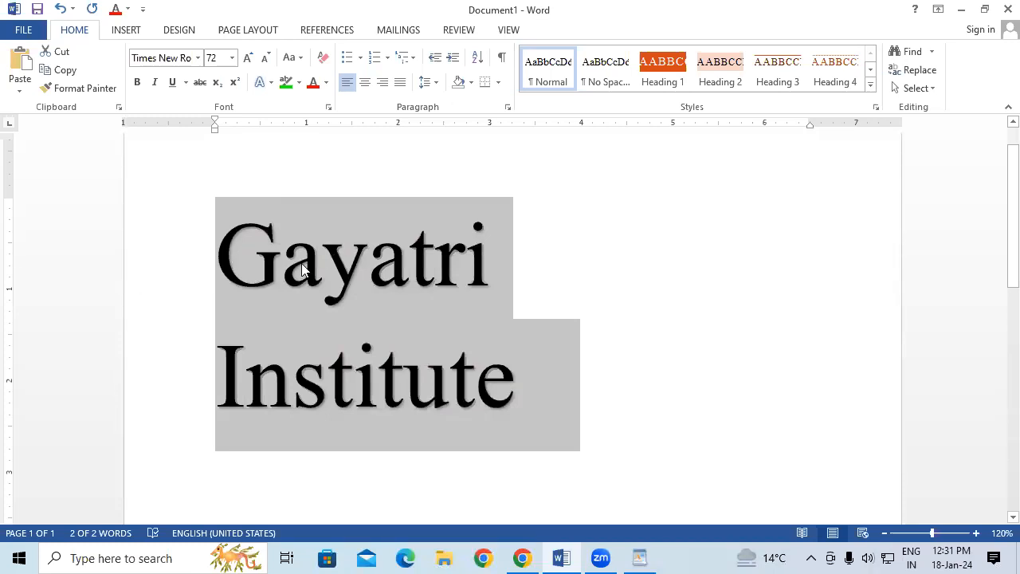
Color the selected "Gayatri Institute" text red and preview the outline colors on it.
{"action": "left_click", "coordinate": [313, 83]}
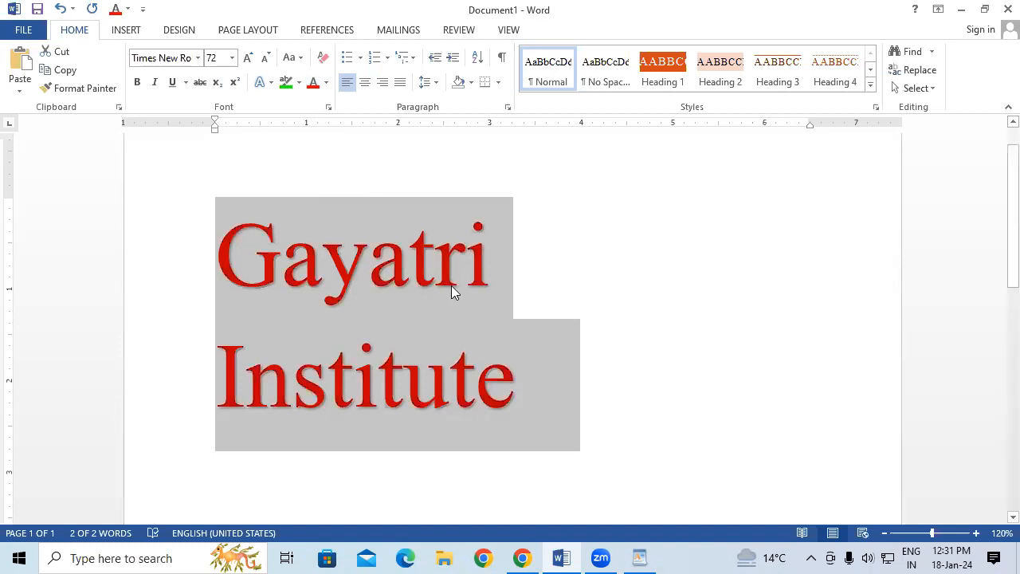
{"action": "left_click", "coordinate": [263, 82]}
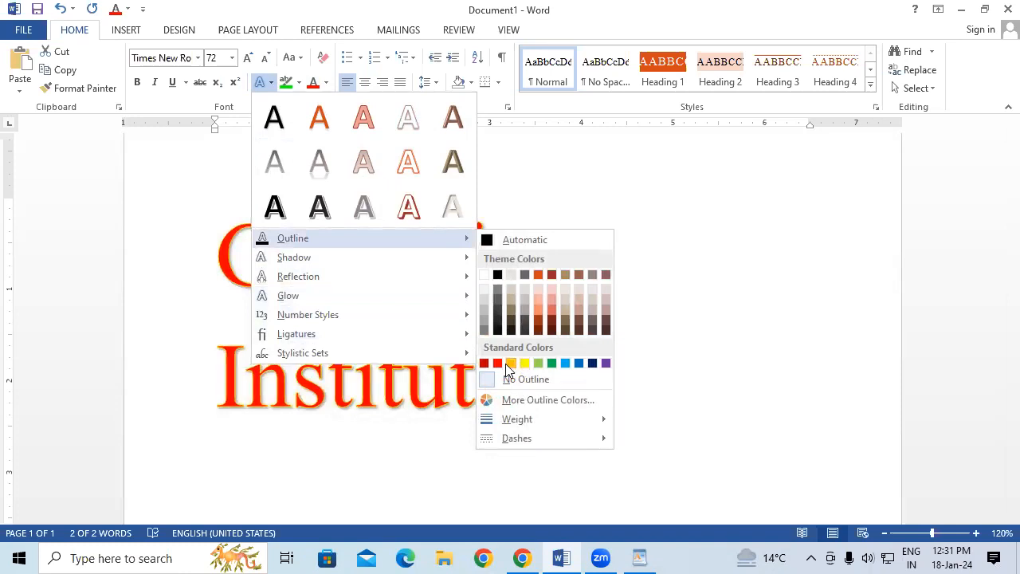
{"action": "left_click", "coordinate": [408, 394]}
Set the font color of "Gayatri Institute" to standard yellow.
{"action": "left_click", "coordinate": [325, 82]}
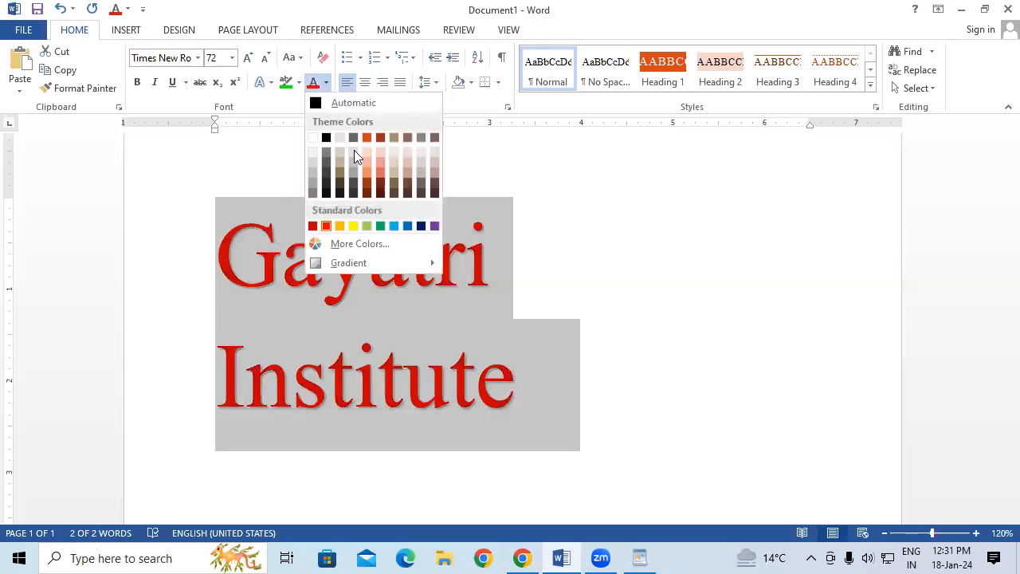
{"action": "left_click", "coordinate": [353, 225]}
{"action": "left_click", "coordinate": [353, 228]}
Add a black outline with a 3 pt weight to the yellow "Gayatri Institute" text.
{"action": "triple_click", "coordinate": [233, 228]}
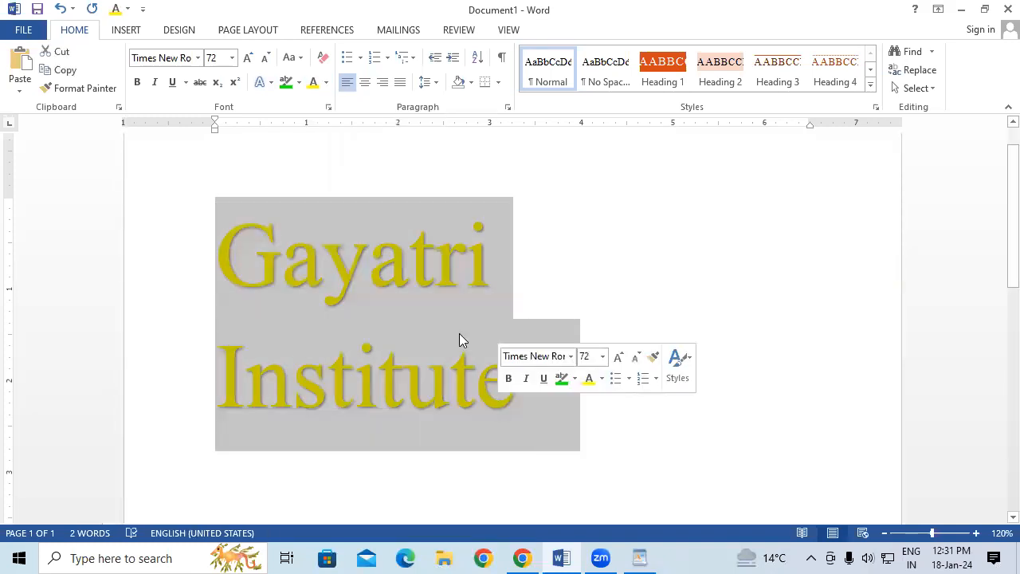
{"action": "left_click", "coordinate": [261, 82]}
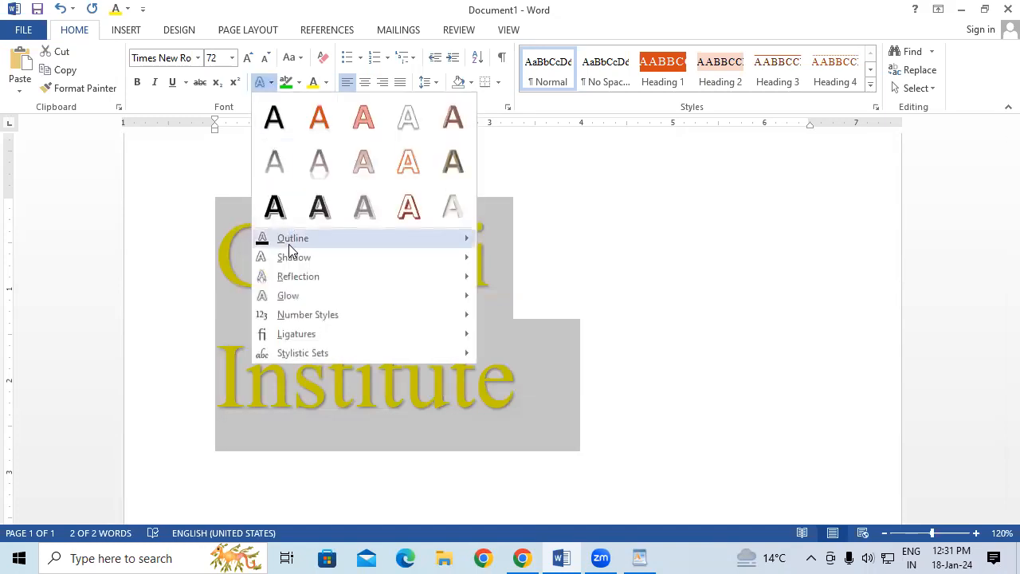
{"action": "mouse_move", "coordinate": [410, 241]}
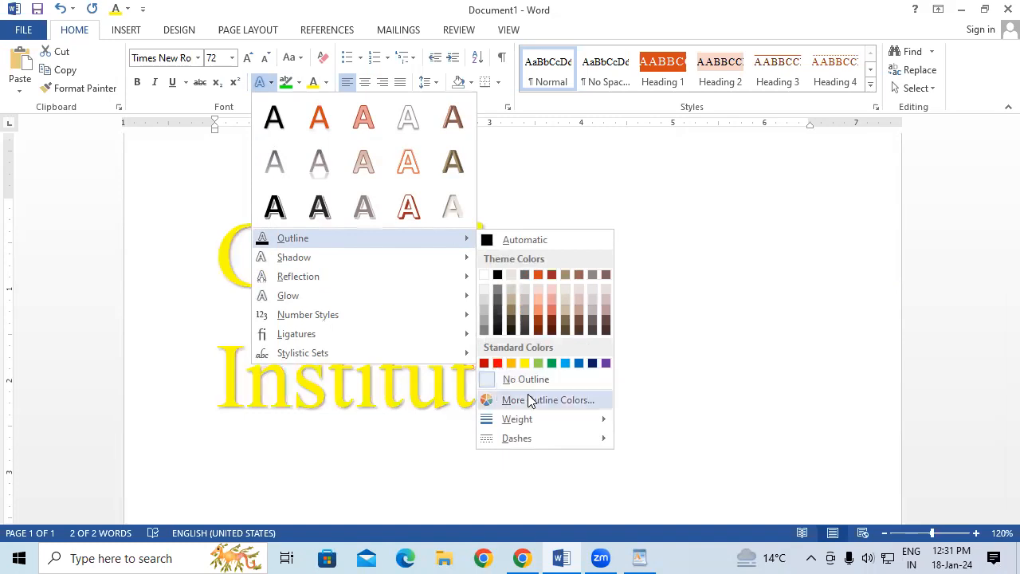
{"action": "mouse_move", "coordinate": [522, 420]}
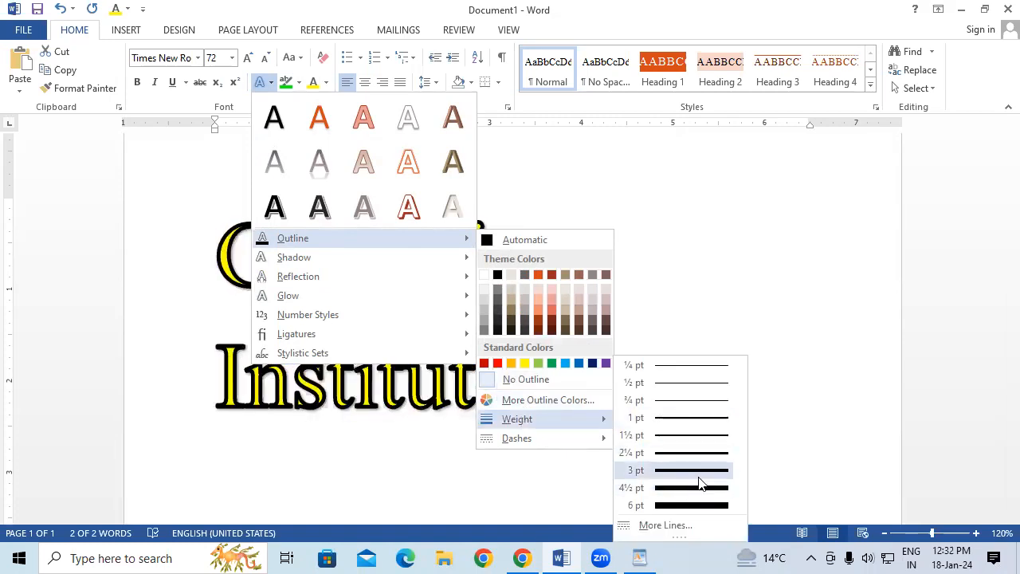
{"action": "left_click", "coordinate": [700, 487]}
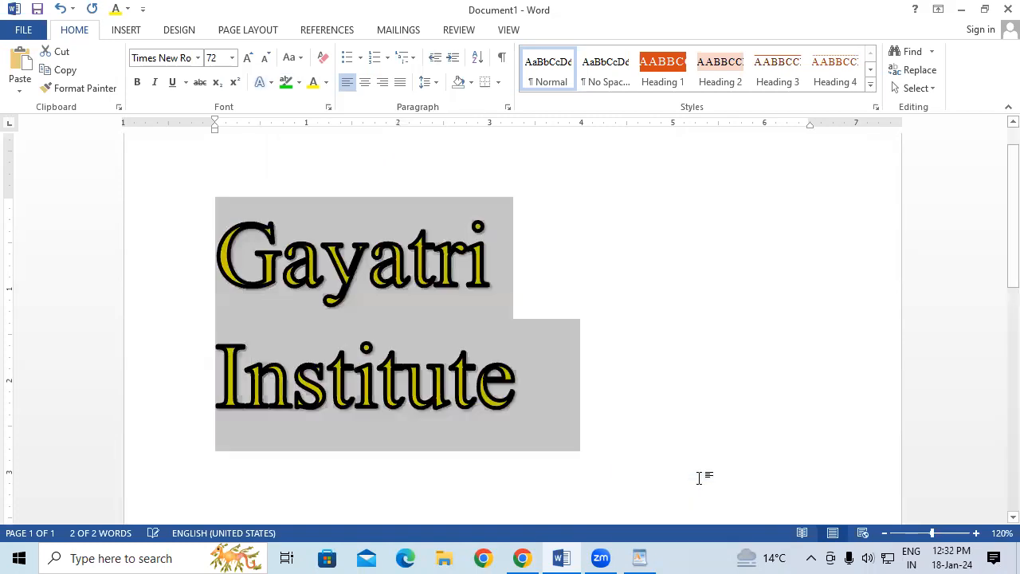
Set the outline color of "Gayatri Institute" to standard red and its weight to 1 pt.
{"action": "left_click", "coordinate": [271, 82]}
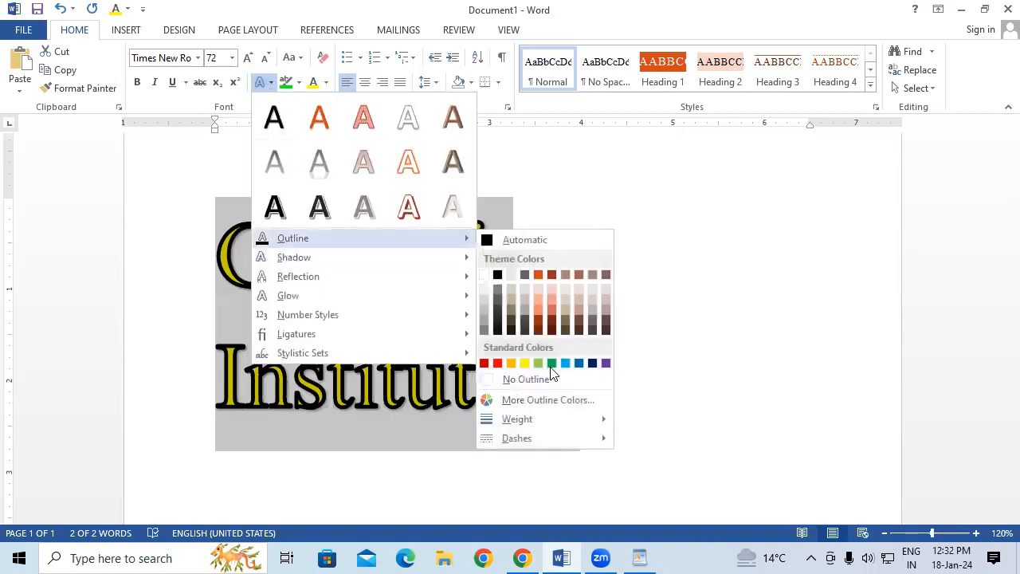
{"action": "left_click", "coordinate": [496, 363]}
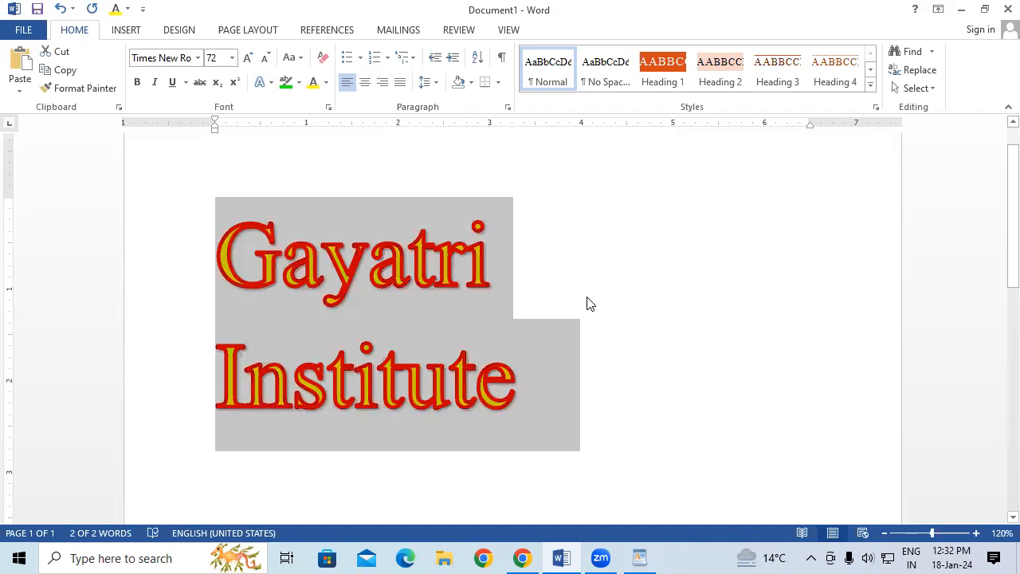
{"action": "left_click", "coordinate": [266, 80]}
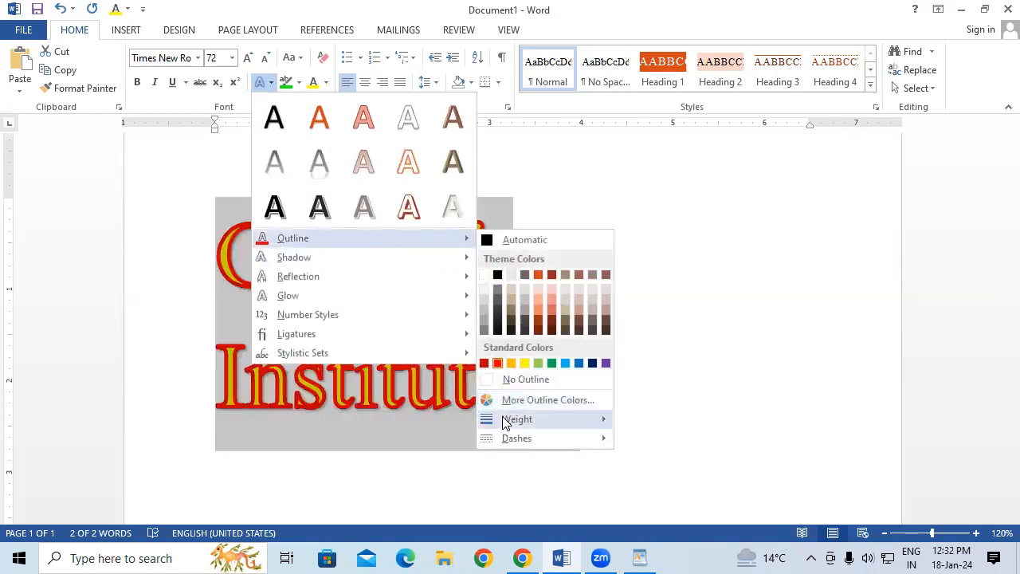
{"action": "mouse_move", "coordinate": [505, 421]}
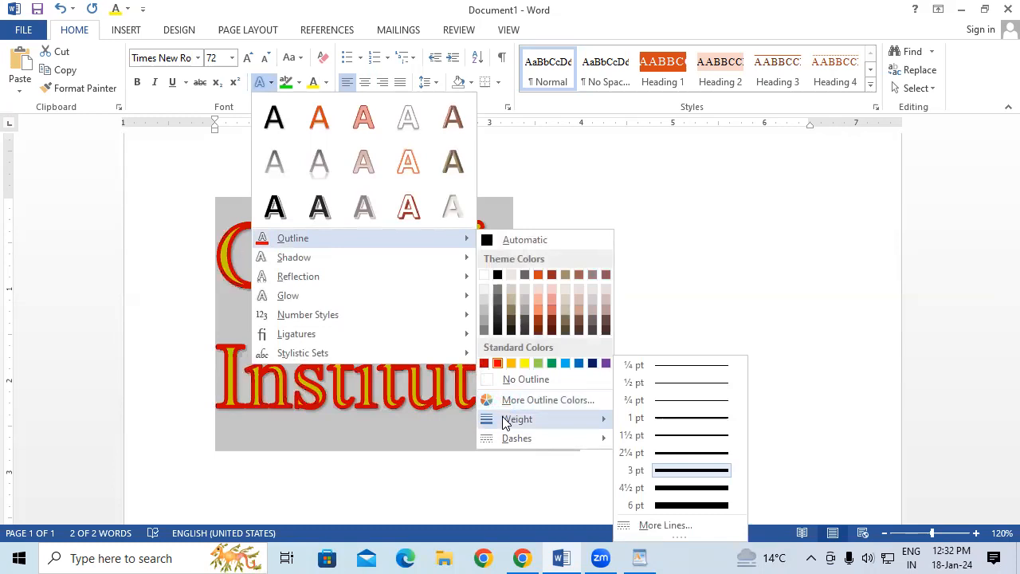
{"action": "left_click", "coordinate": [681, 417]}
Apply the middle outer shadow variation from the first row to "Gayatri Institute" and deselect the text.
{"action": "left_click", "coordinate": [260, 83]}
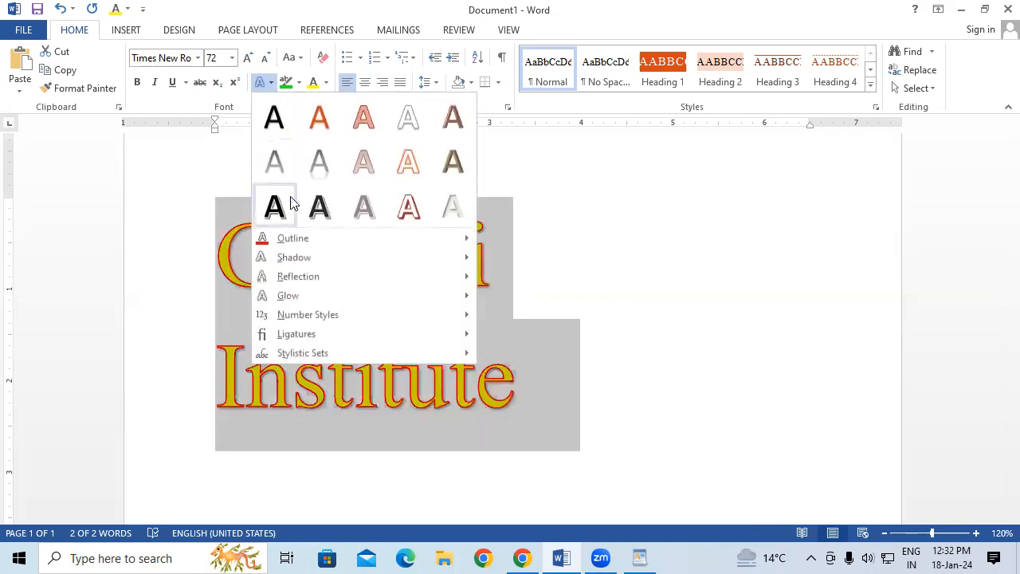
{"action": "mouse_move", "coordinate": [296, 264]}
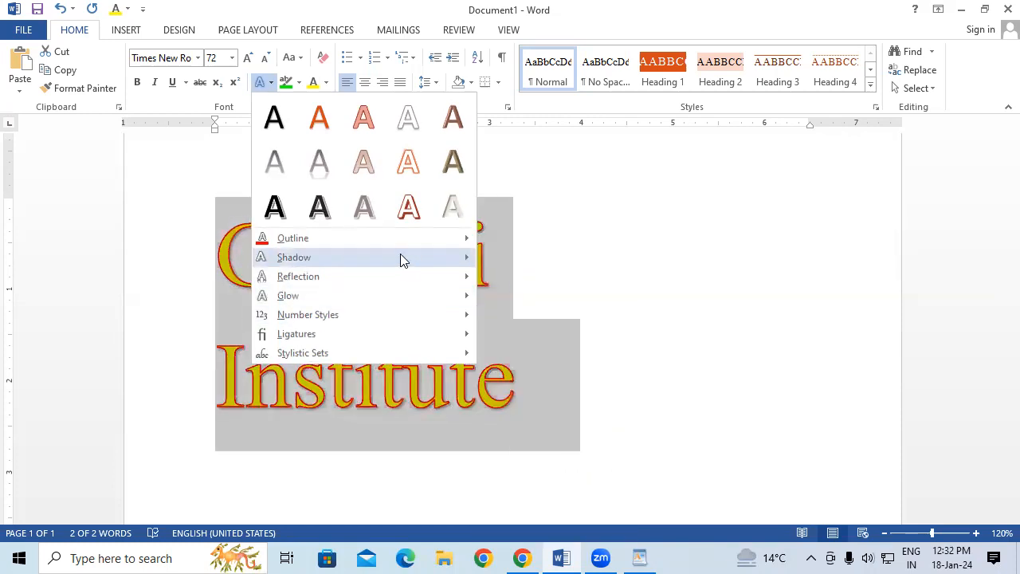
{"action": "mouse_move", "coordinate": [354, 259]}
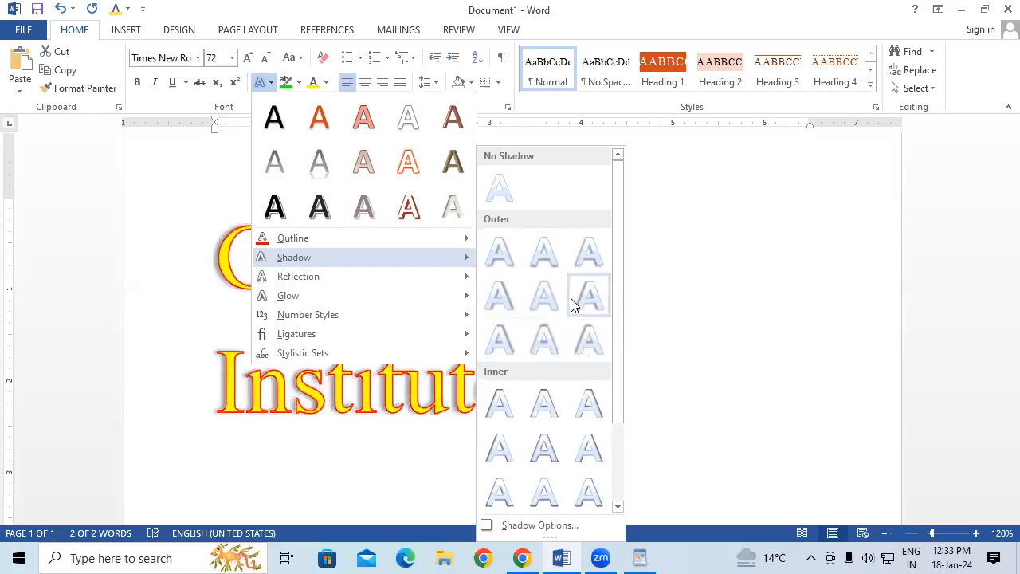
{"action": "left_click", "coordinate": [563, 257]}
{"action": "left_click", "coordinate": [712, 355]}
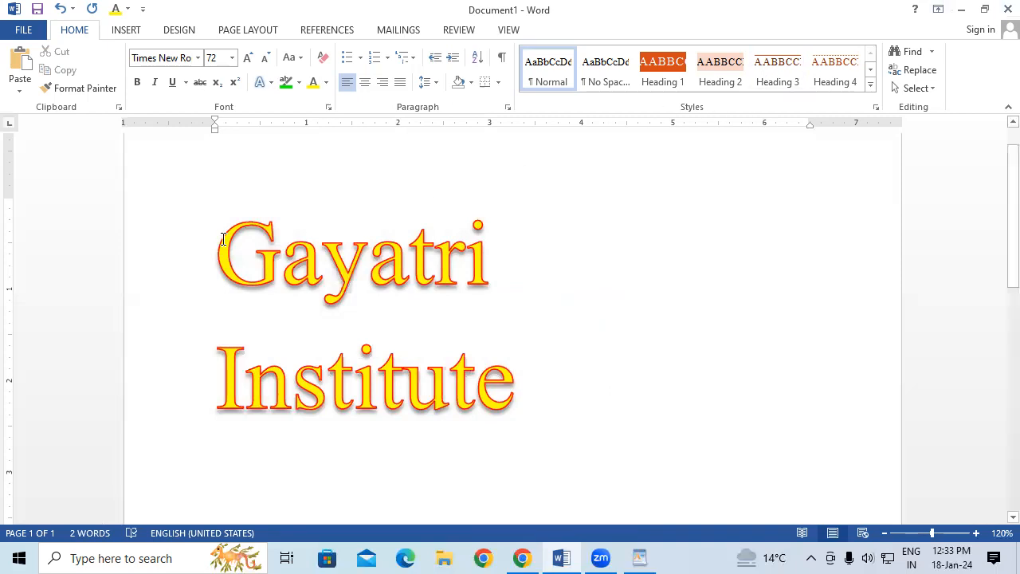
Apply the last reflection variation, in the third row, to "Gayatri Institute" and inspect the mirrored letters.
{"action": "left_click_drag", "start_coordinate": [223, 239], "coordinate": [551, 396]}
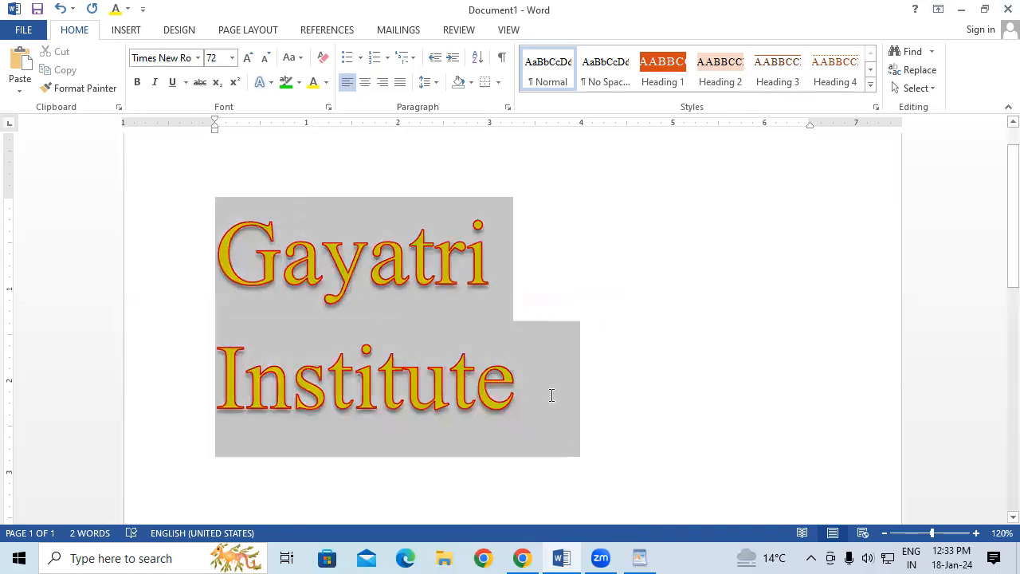
{"action": "left_click", "coordinate": [271, 85]}
{"action": "mouse_move", "coordinate": [311, 258]}
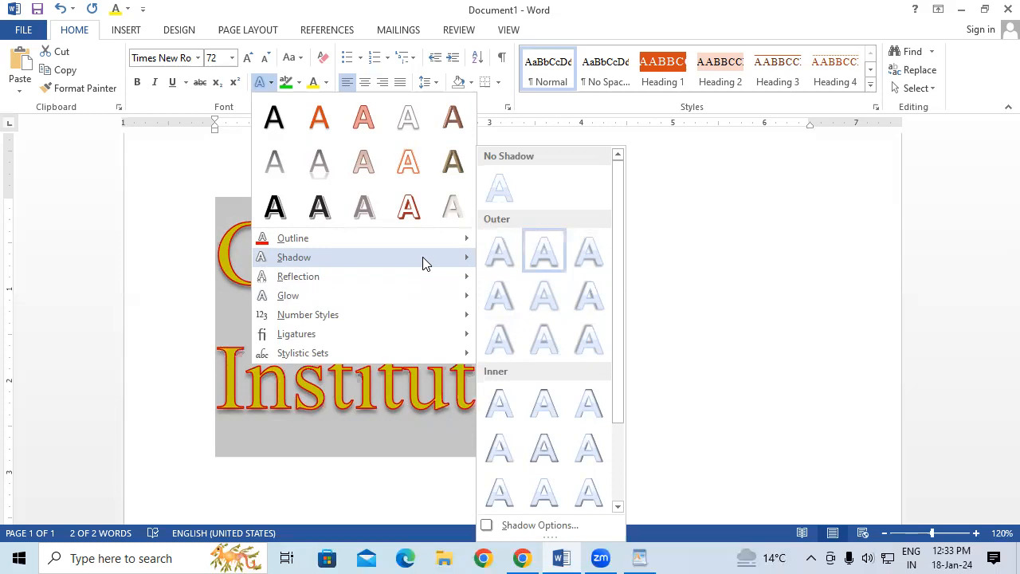
{"action": "mouse_move", "coordinate": [360, 278]}
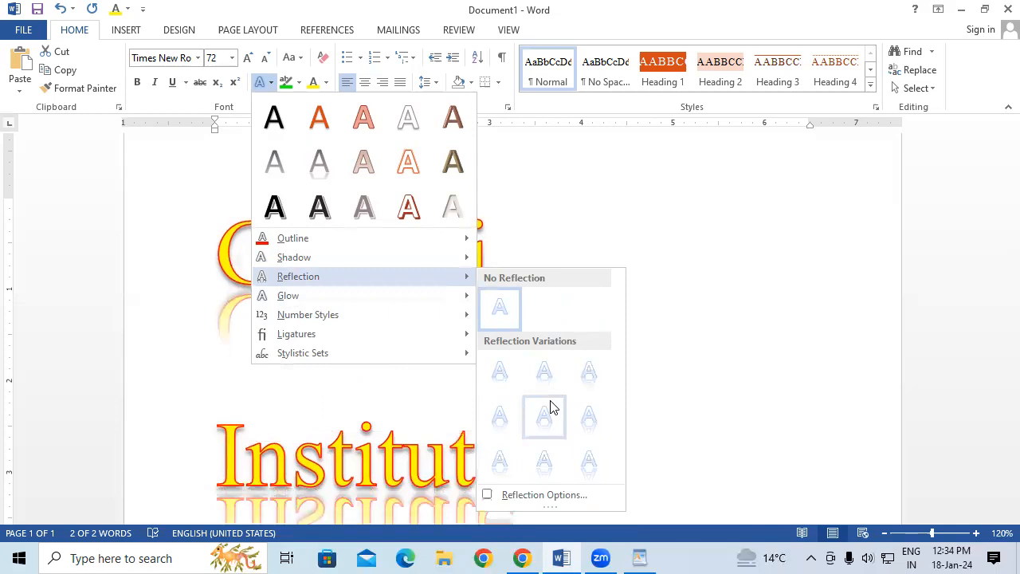
{"action": "left_click", "coordinate": [588, 462]}
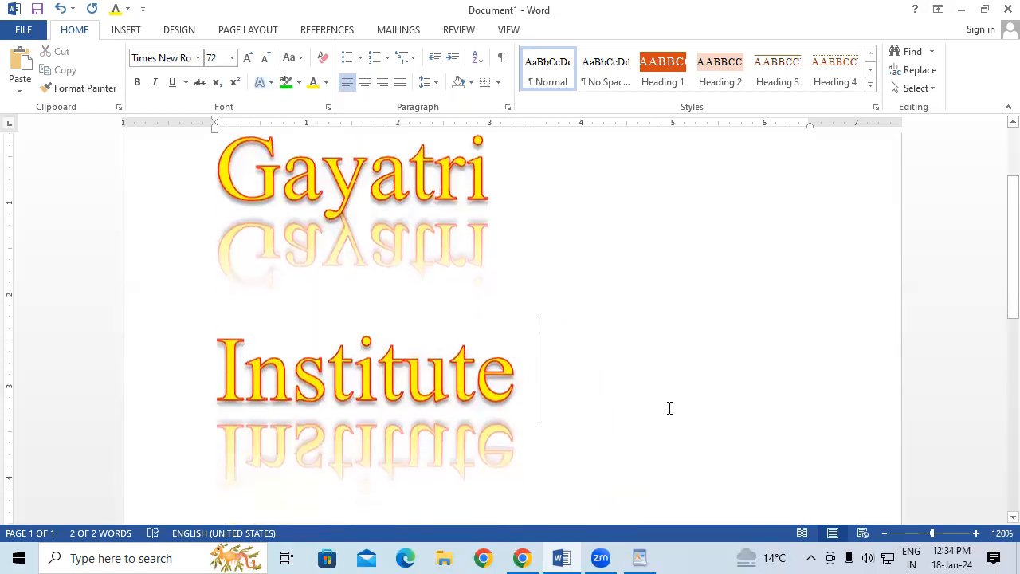
{"action": "scroll", "coordinate": [459, 389], "scroll_direction": "down", "scroll_amount": 1}
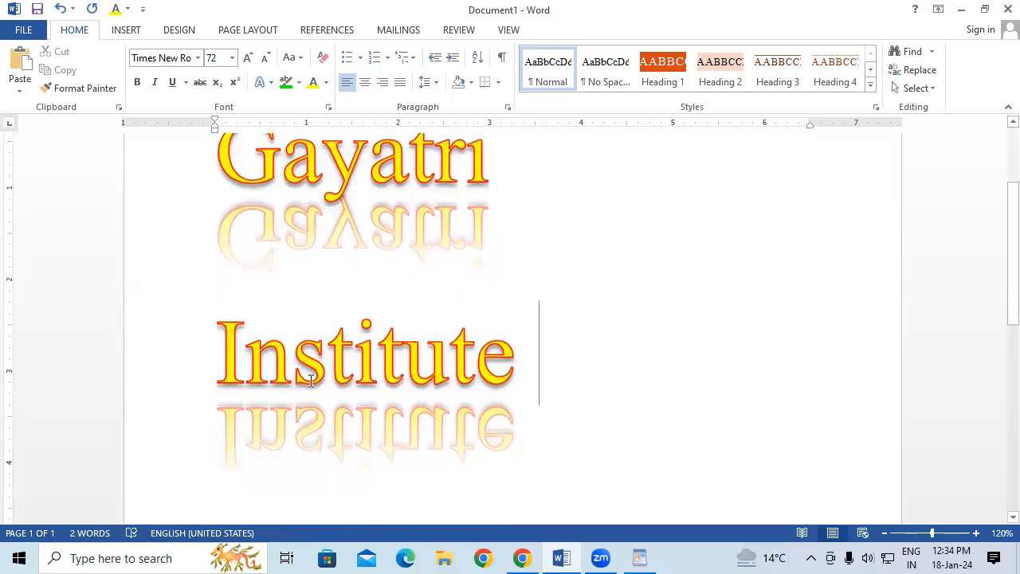
{"action": "left_click_drag", "start_coordinate": [215, 457], "coordinate": [590, 416]}
{"action": "left_click", "coordinate": [590, 416]}
Change the reflection of "Gayatri Institute" to the first reflection variation and deselect the text.
{"action": "scroll", "coordinate": [590, 411], "scroll_direction": "up", "scroll_amount": 1}
{"action": "scroll", "coordinate": [590, 411], "scroll_direction": "up", "scroll_amount": 1}
{"action": "left_click_drag", "start_coordinate": [226, 215], "coordinate": [471, 431]}
{"action": "left_click", "coordinate": [271, 83]}
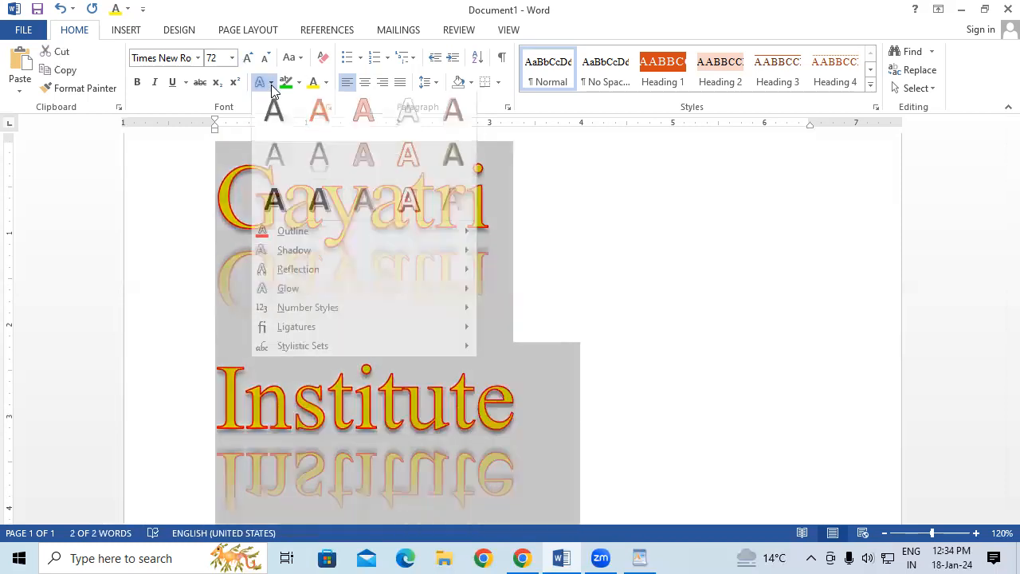
{"action": "mouse_move", "coordinate": [304, 280]}
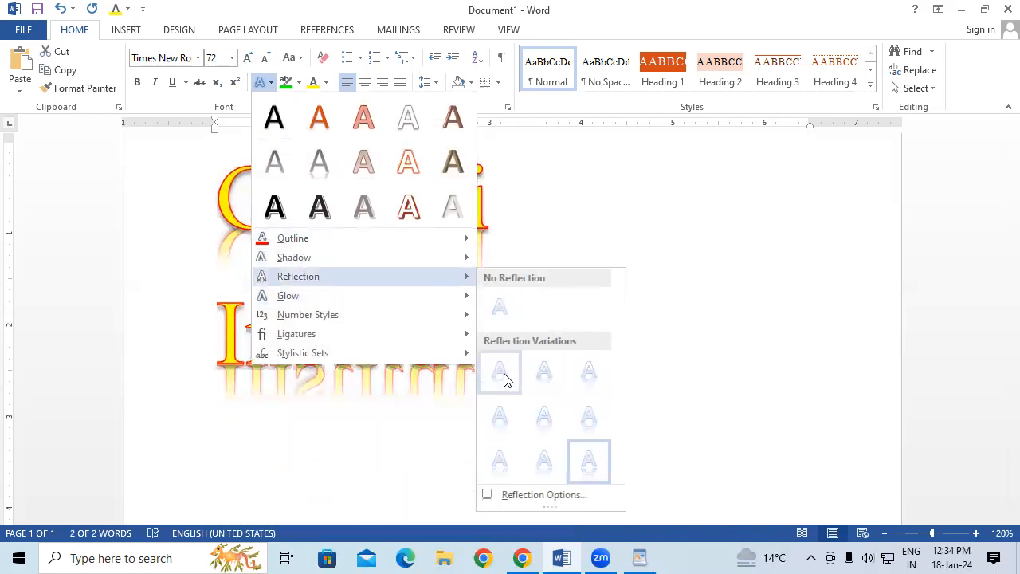
{"action": "left_click", "coordinate": [500, 375]}
{"action": "left_click", "coordinate": [628, 299]}
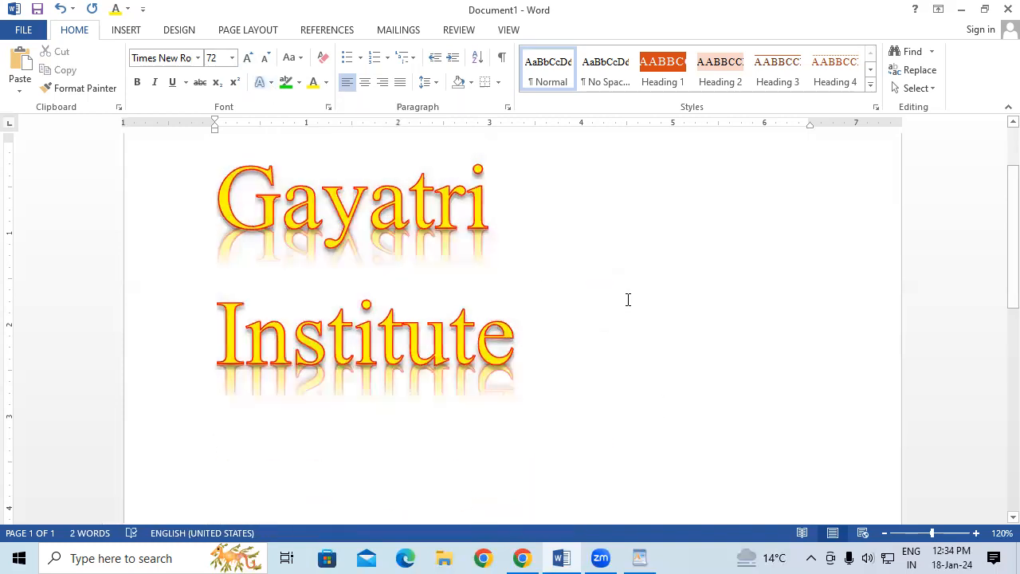
Switch the reflection of "Gayatri Institute" to the middle variation in the second row.
{"action": "left_click_drag", "start_coordinate": [567, 323], "coordinate": [205, 165]}
{"action": "left_click", "coordinate": [263, 82]}
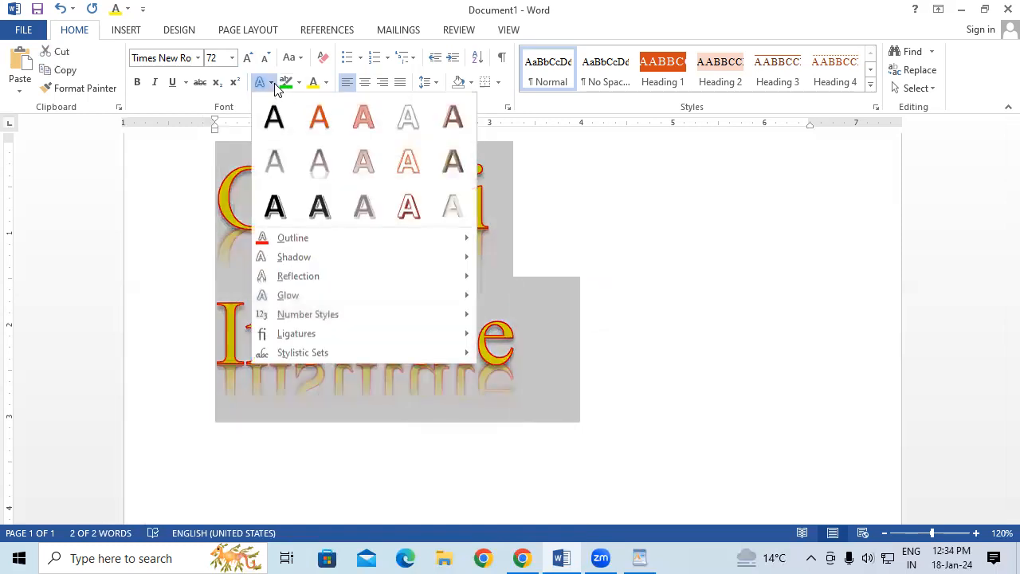
{"action": "mouse_move", "coordinate": [412, 280]}
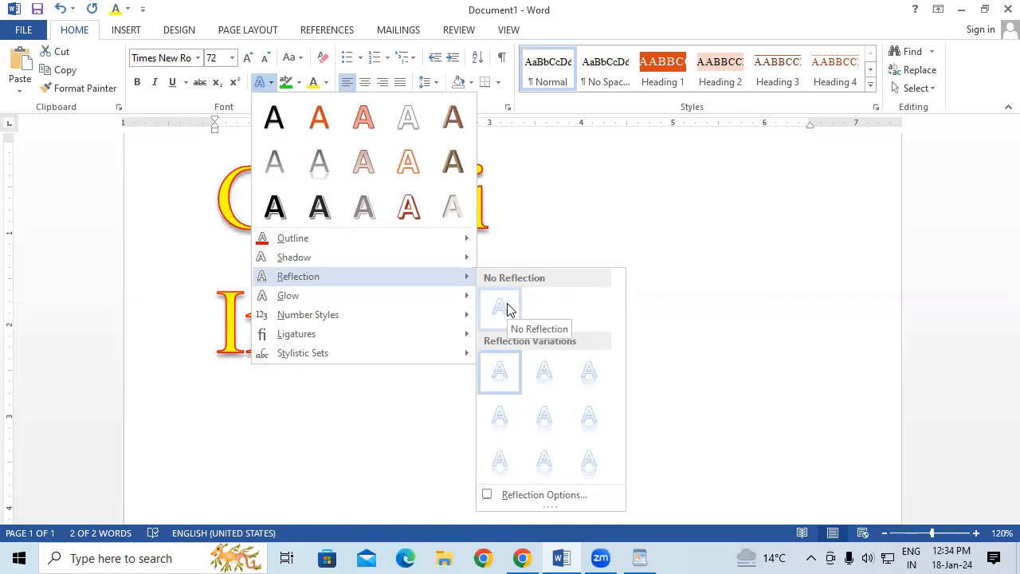
{"action": "left_click", "coordinate": [544, 417]}
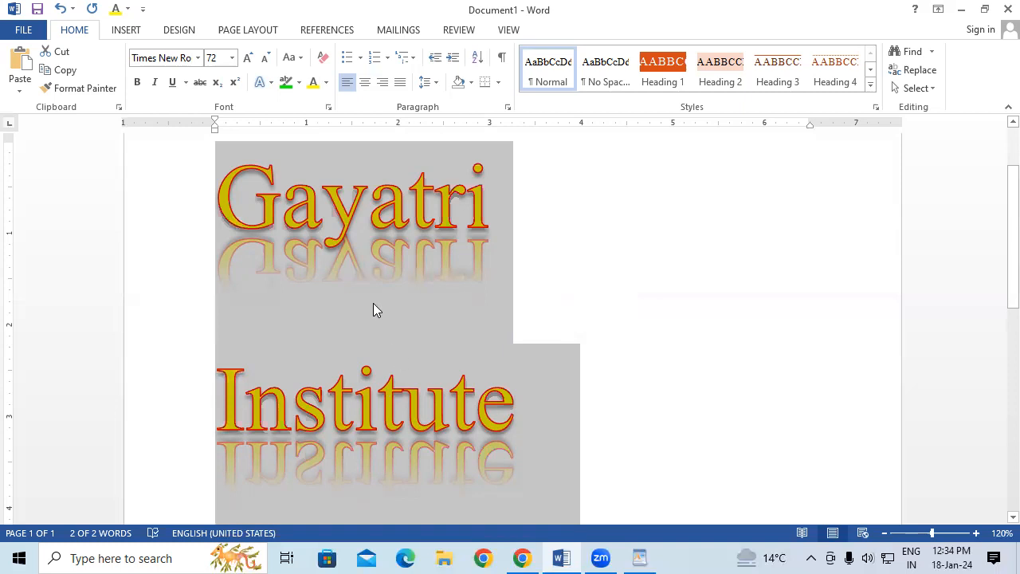
Remove the reflection from "Gayatri Institute" by choosing No Reflection.
{"action": "left_click", "coordinate": [272, 83]}
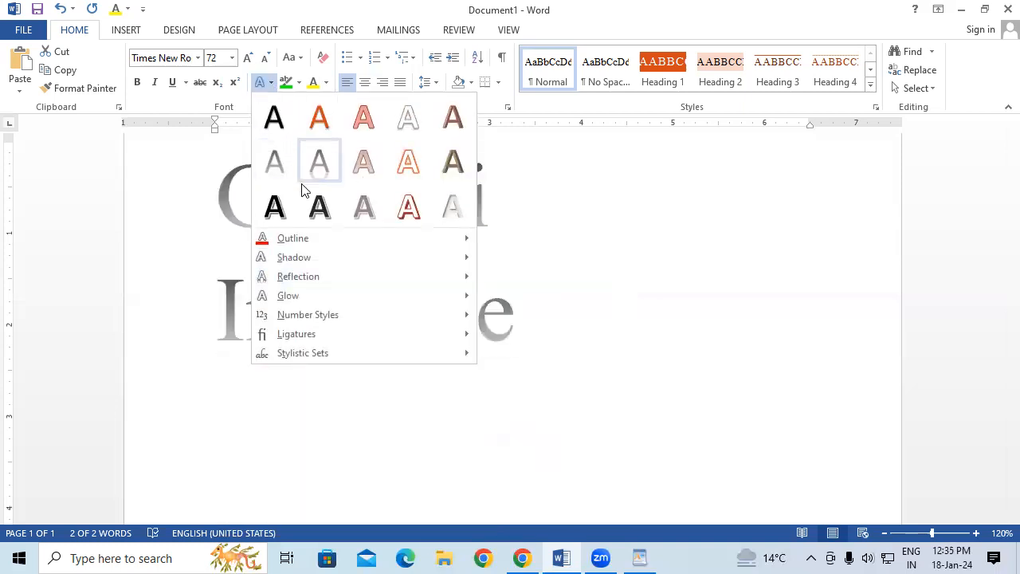
{"action": "mouse_move", "coordinate": [299, 277]}
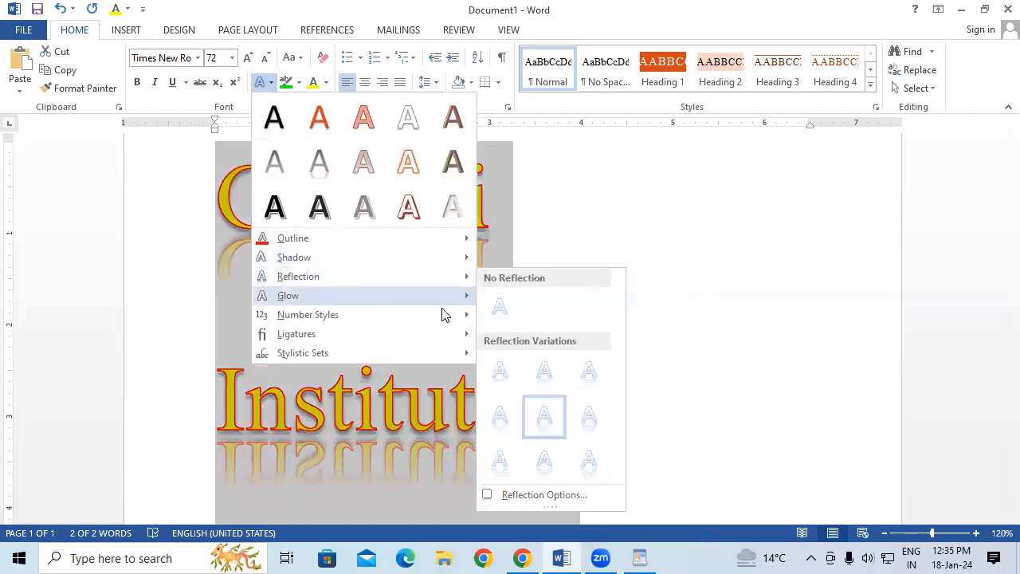
{"action": "left_click", "coordinate": [494, 306]}
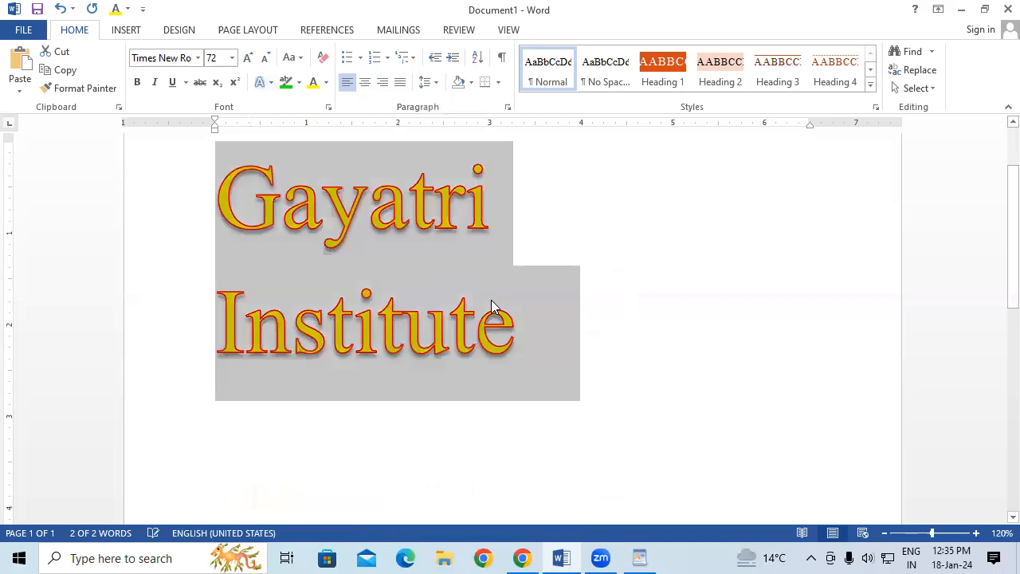
Apply the second glow variation in the second row, a dark red glow, to "Gayatri Institute".
{"action": "left_click", "coordinate": [270, 83]}
{"action": "mouse_move", "coordinate": [296, 300]}
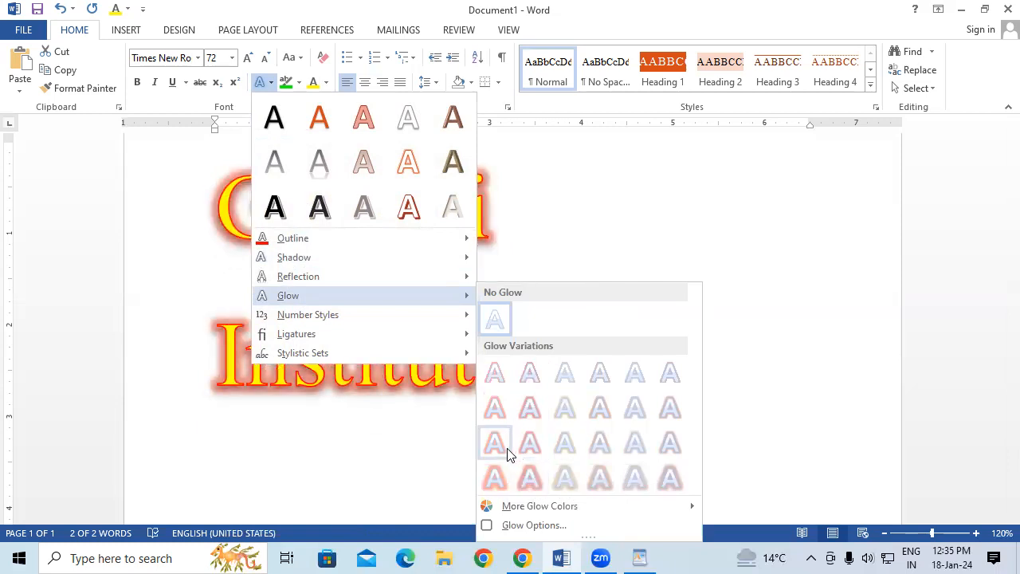
{"action": "left_click", "coordinate": [525, 412]}
{"action": "left_click", "coordinate": [574, 358]}
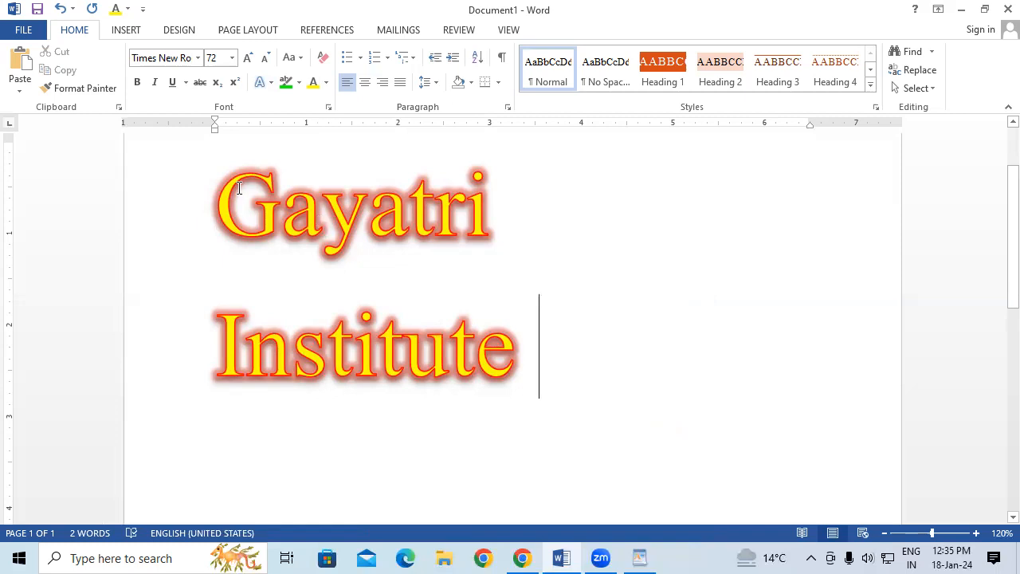
Select all the text and change the glow color of "Gayatri Institute" to standard green.
{"action": "key", "text": "ctrl+a"}
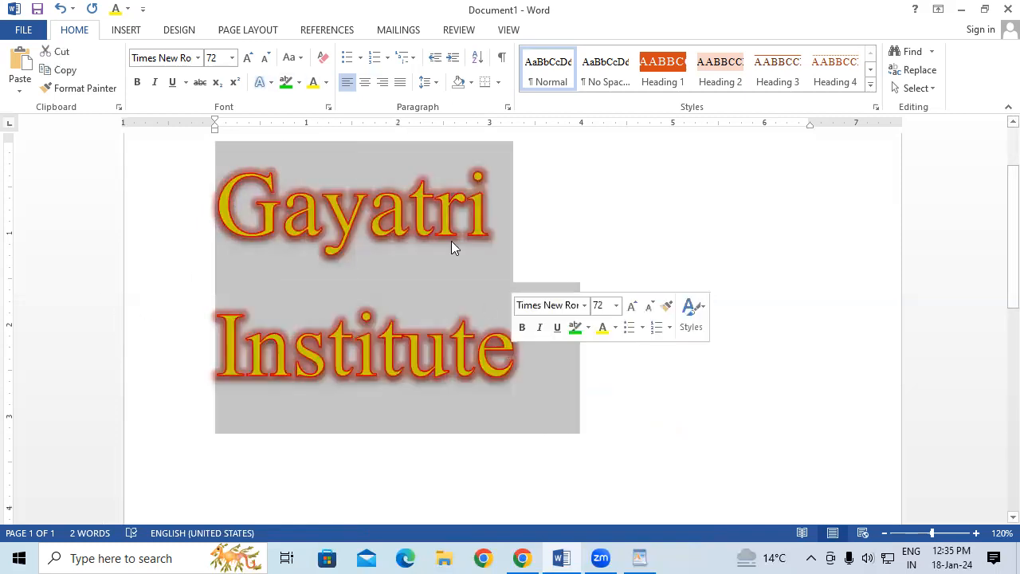
{"action": "left_click", "coordinate": [267, 82]}
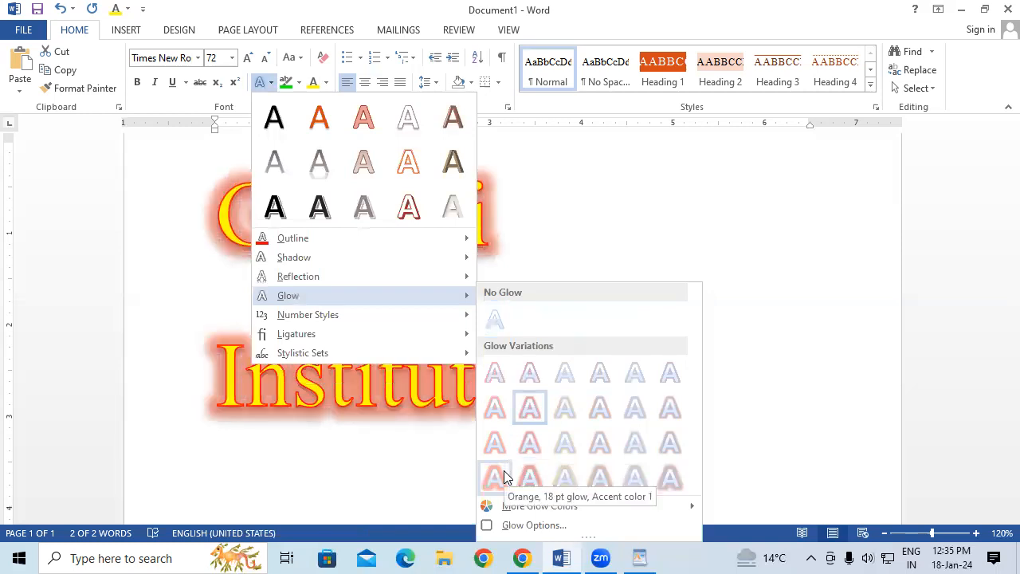
{"action": "mouse_move", "coordinate": [542, 510]}
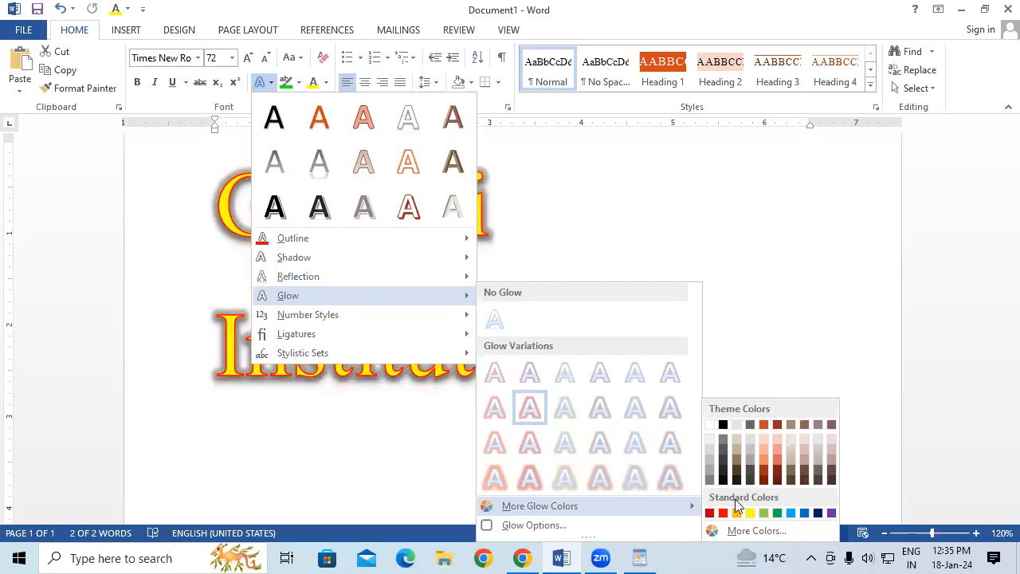
{"action": "left_click", "coordinate": [778, 514]}
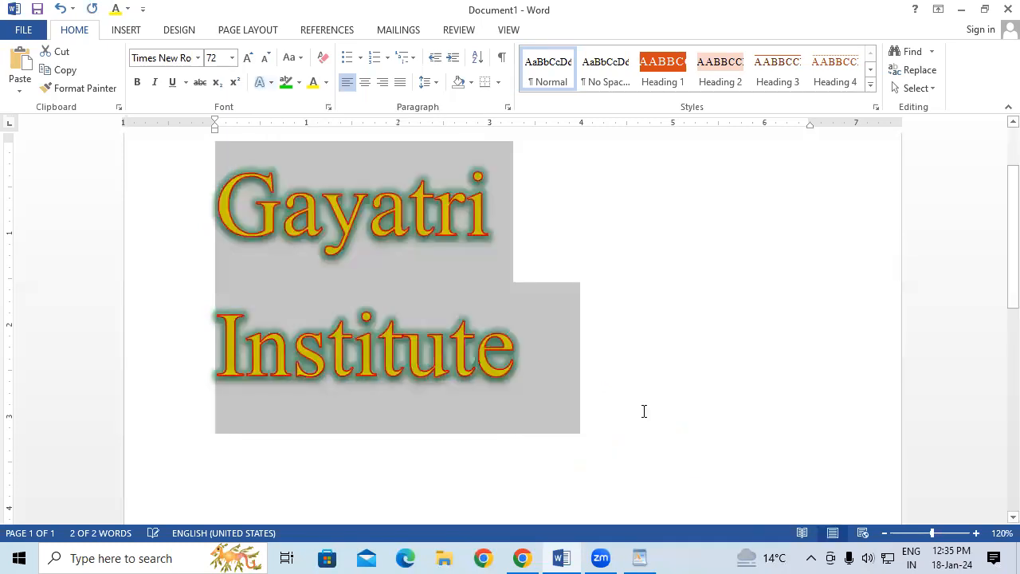
Open the glow options for "Gayatri Institute" and set the glow size to 16 pt with 0% transparency.
{"action": "left_click", "coordinate": [268, 83]}
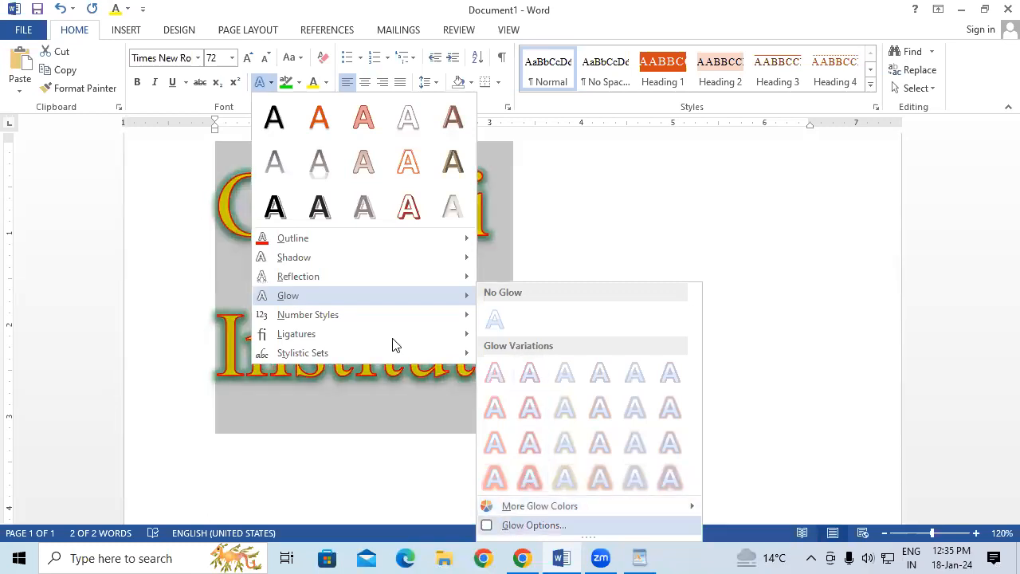
{"action": "mouse_move", "coordinate": [888, 311]}
{"action": "left_mouse_down"}
{"action": "mouse_move", "coordinate": [925, 316]}
{"action": "mouse_move", "coordinate": [879, 325]}
{"action": "mouse_move", "coordinate": [917, 325]}
{"action": "mouse_move", "coordinate": [892, 325]}
{"action": "left_mouse_up"}
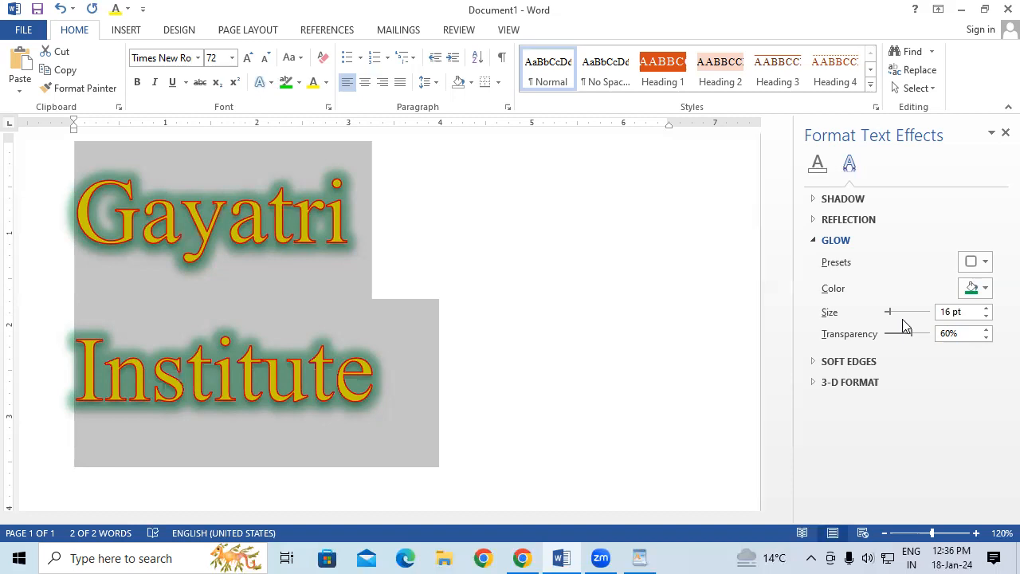
{"action": "left_click_drag", "start_coordinate": [913, 340], "coordinate": [884, 337]}
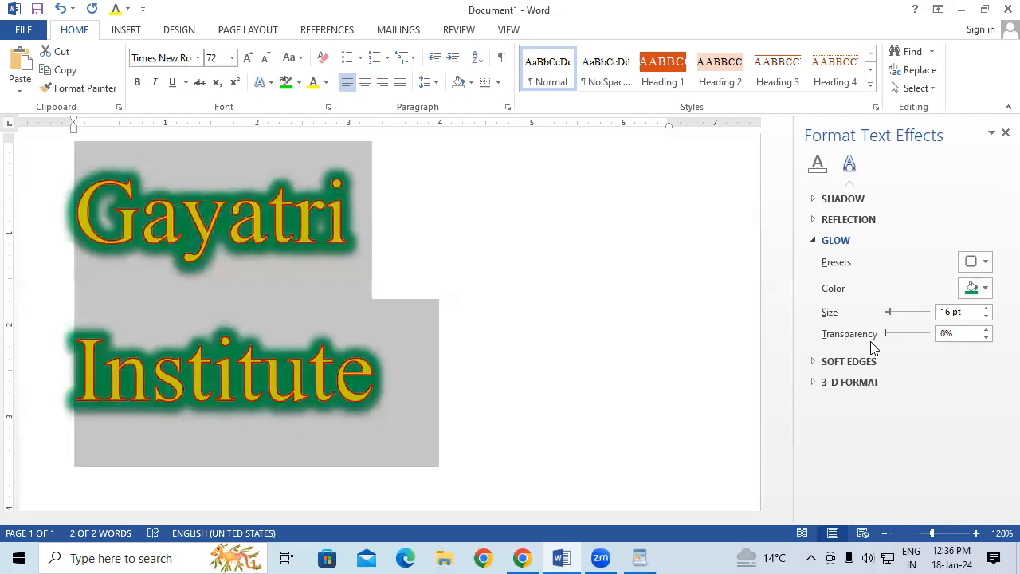
{"action": "left_click_drag", "start_coordinate": [886, 336], "coordinate": [929, 349]}
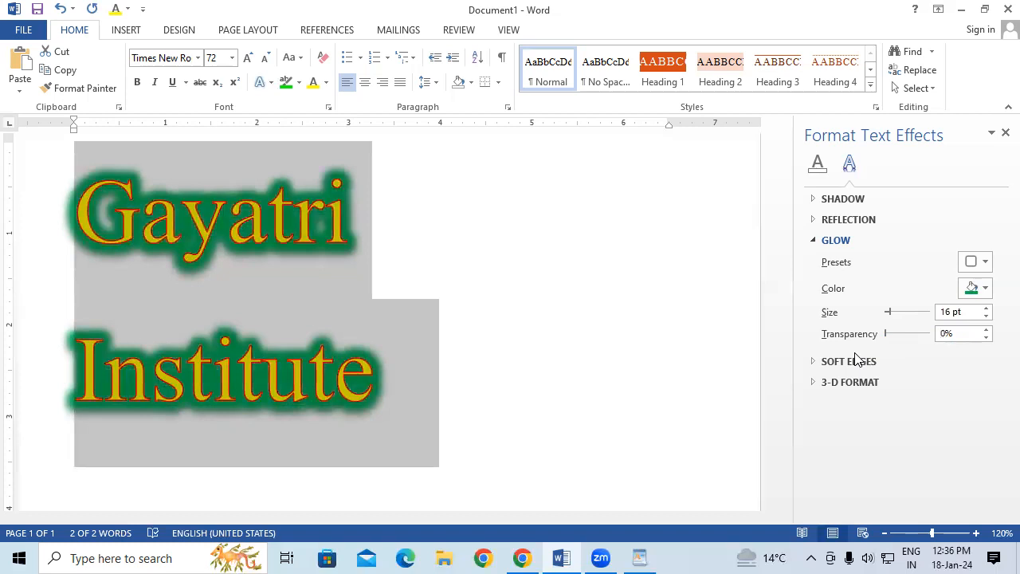
Recolor the glow of "Gayatri Institute" light blue, and replace it with the fifth 18 pt glow preset in the fourth row.
{"action": "left_click", "coordinate": [986, 287]}
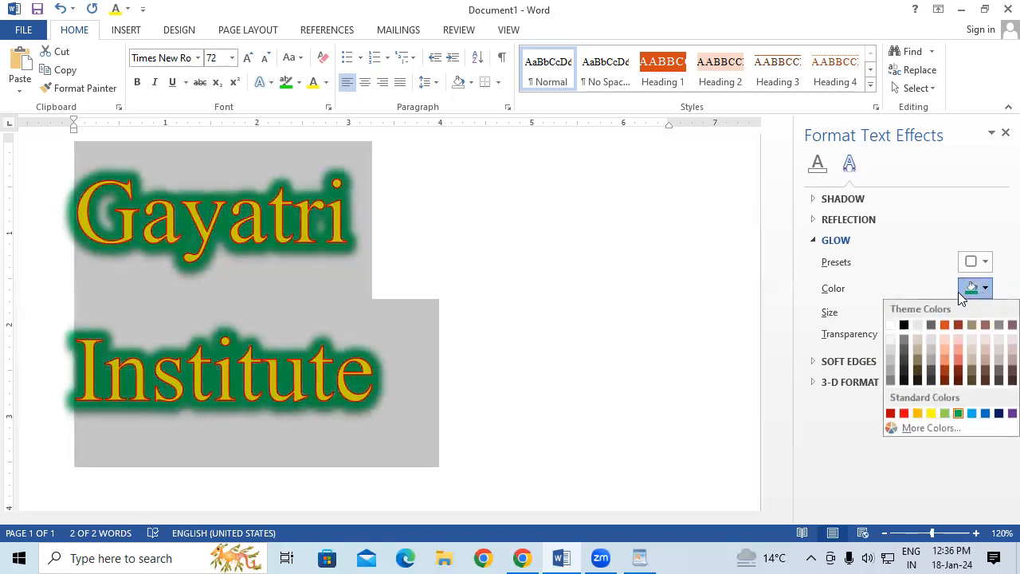
{"action": "left_click", "coordinate": [971, 412]}
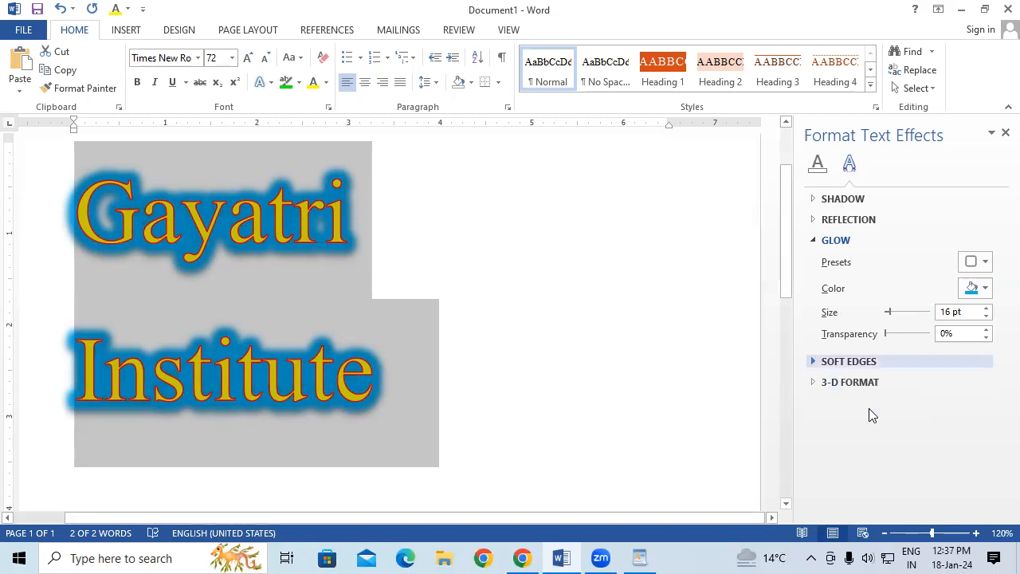
{"action": "left_click", "coordinate": [976, 261]}
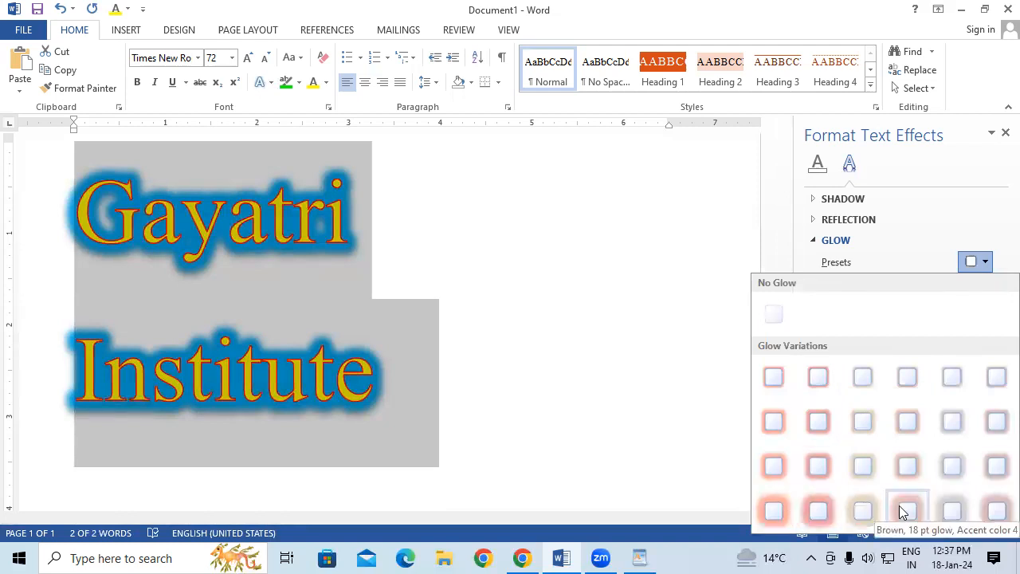
{"action": "left_click", "coordinate": [952, 510]}
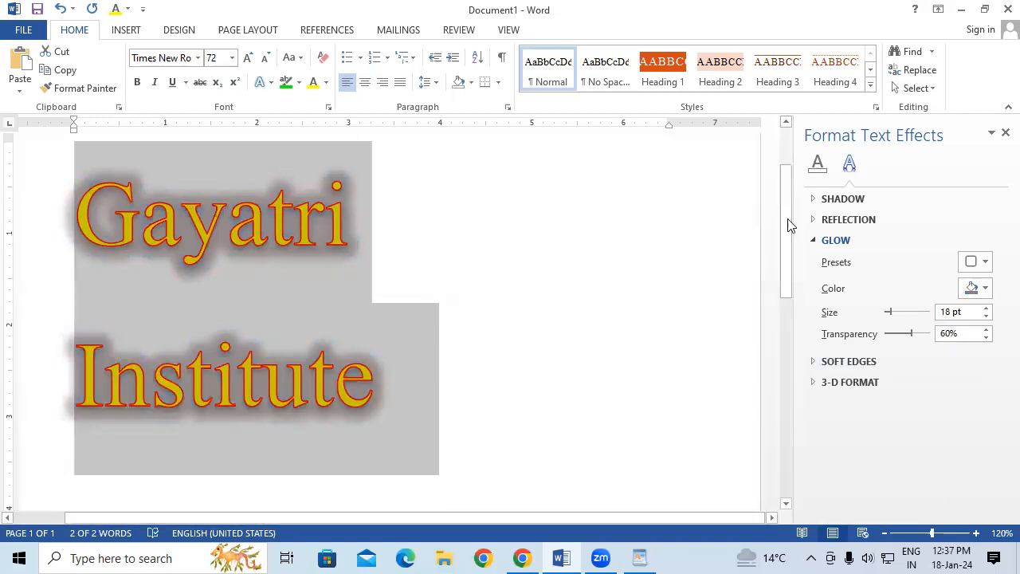
{"action": "left_click", "coordinate": [1005, 134]}
Set the glow of "Gayatri Institute" to standard green, 39 pt size and 0% transparency, and close the effect options.
{"action": "left_click", "coordinate": [267, 82]}
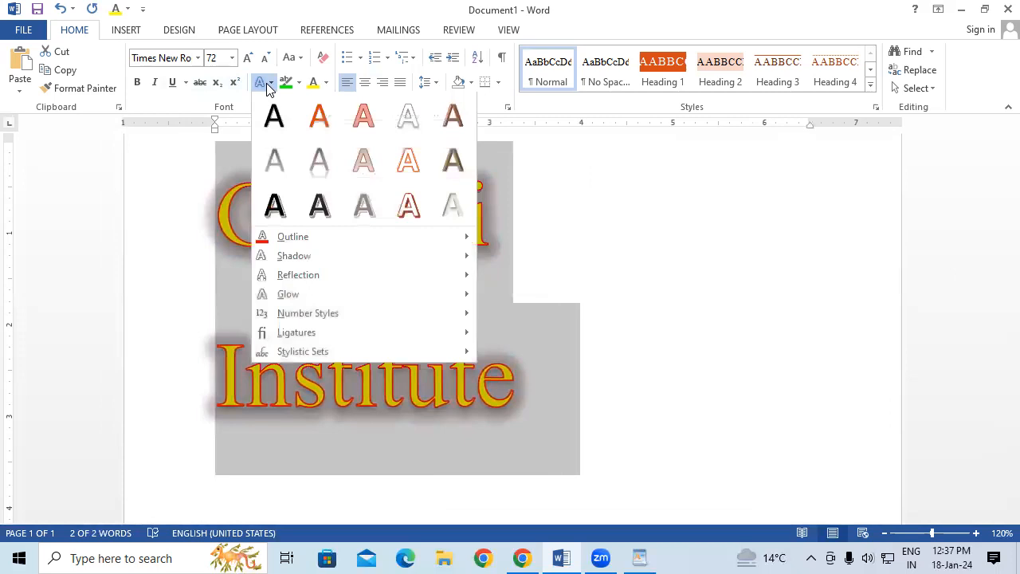
{"action": "mouse_move", "coordinate": [299, 301]}
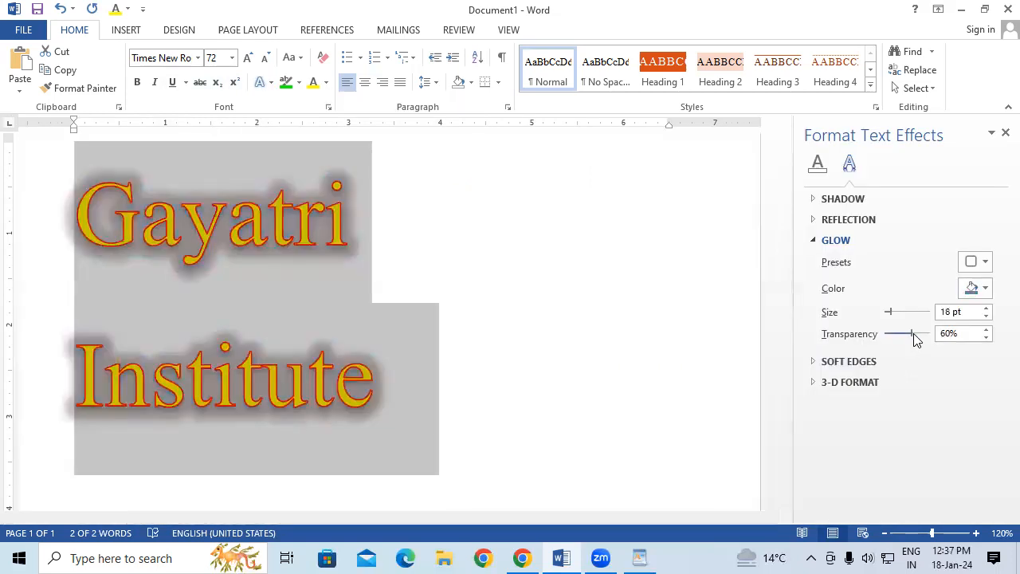
{"action": "left_click_drag", "start_coordinate": [913, 334], "coordinate": [887, 355]}
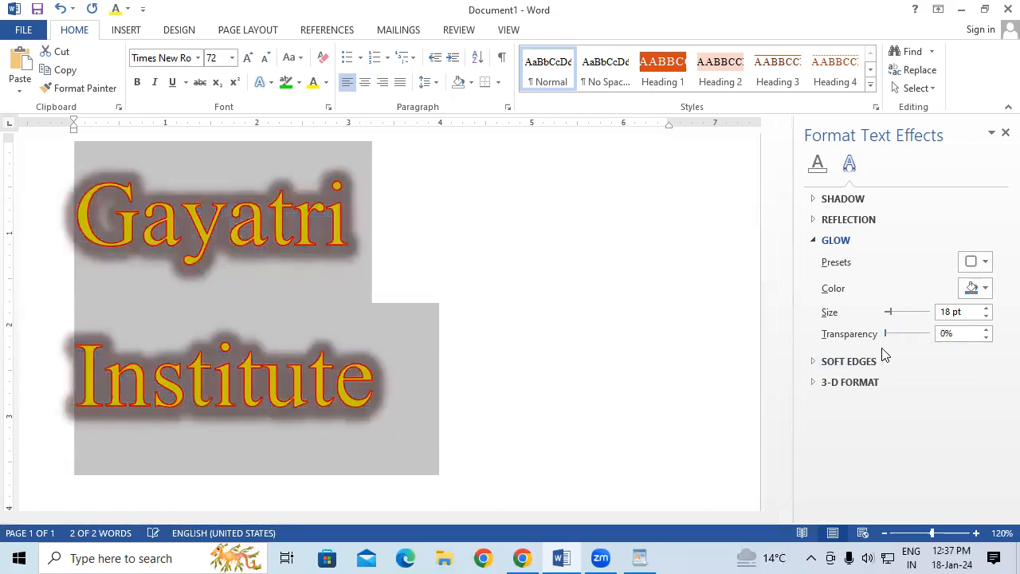
{"action": "left_click", "coordinate": [982, 290]}
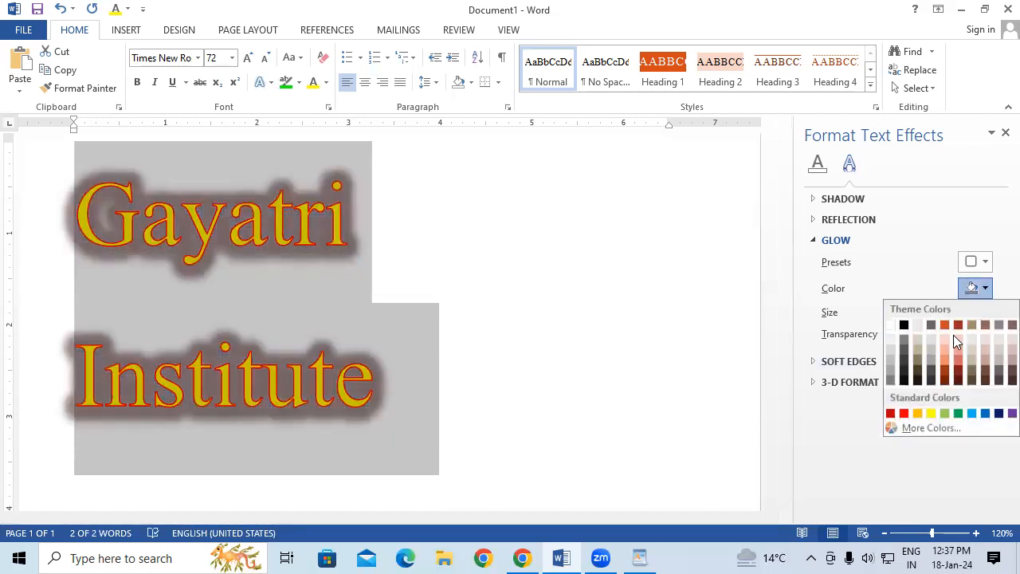
{"action": "left_click", "coordinate": [958, 414]}
{"action": "left_click_drag", "start_coordinate": [888, 317], "coordinate": [899, 317]}
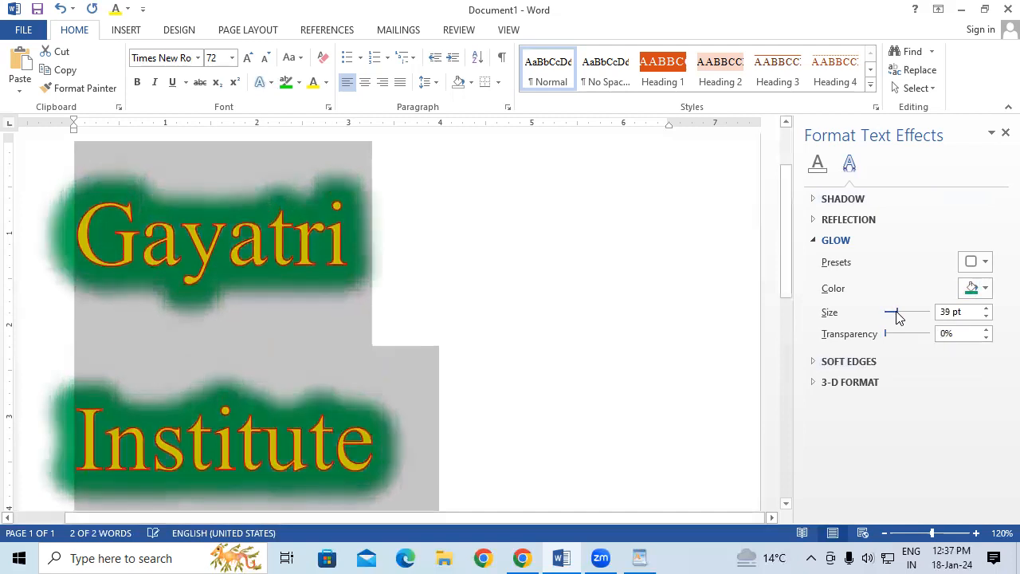
{"action": "left_click", "coordinate": [693, 326]}
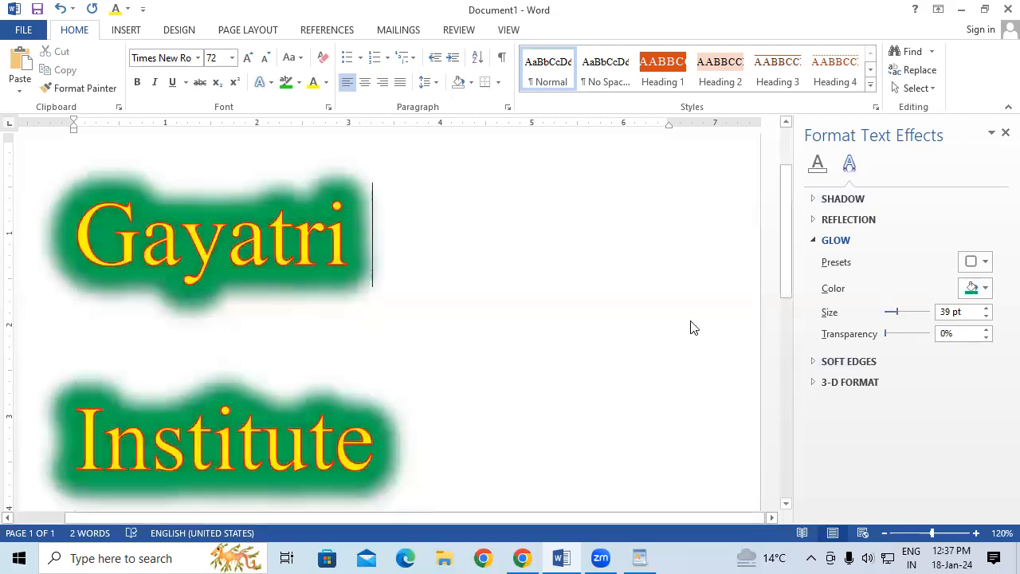
{"action": "left_click", "coordinate": [1003, 134]}
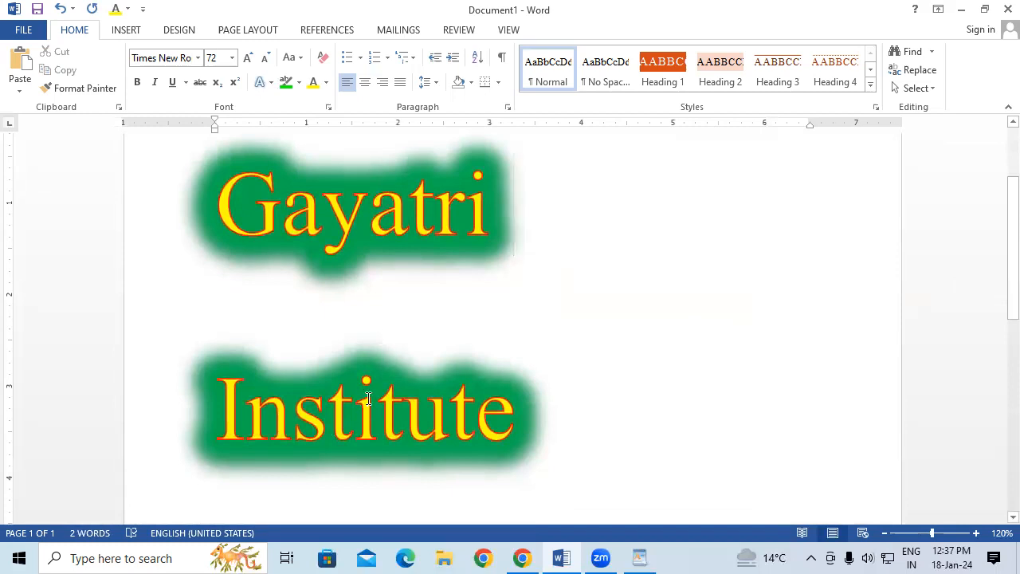
{"action": "left_click_drag", "start_coordinate": [539, 418], "coordinate": [212, 216]}
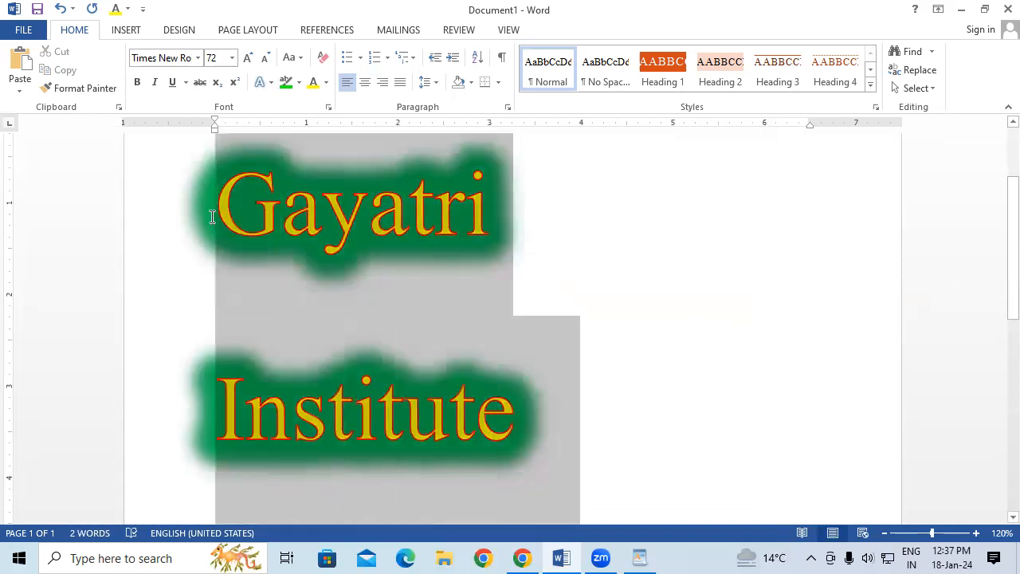
{"action": "left_click", "coordinate": [269, 83]}
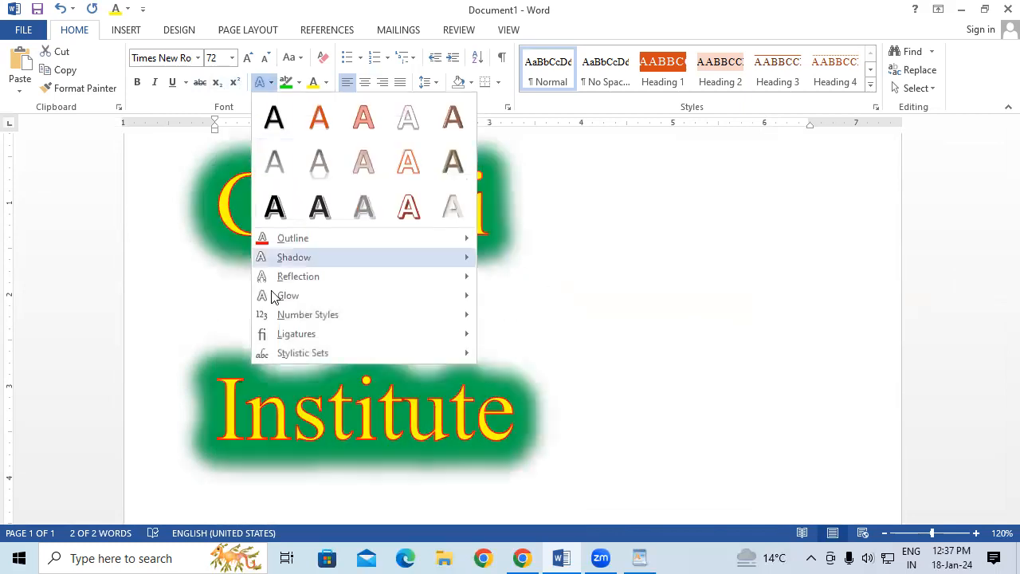
{"action": "mouse_move", "coordinate": [295, 324]}
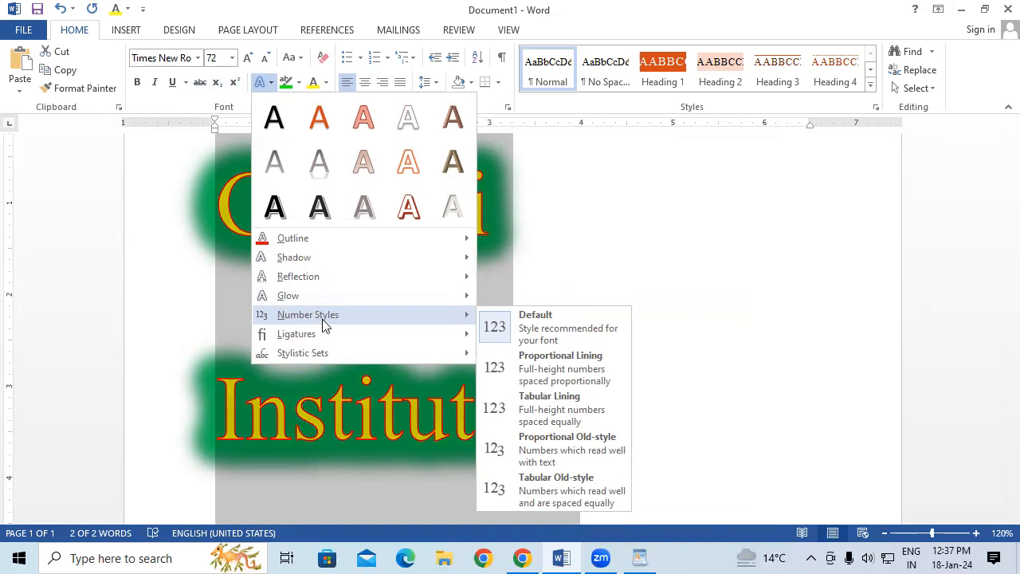
{"action": "left_click", "coordinate": [630, 264]}
Enter the sample digits 123456789 in the blank area below "Institute".
{"action": "scroll", "coordinate": [628, 260], "scroll_direction": "down", "scroll_amount": 5}
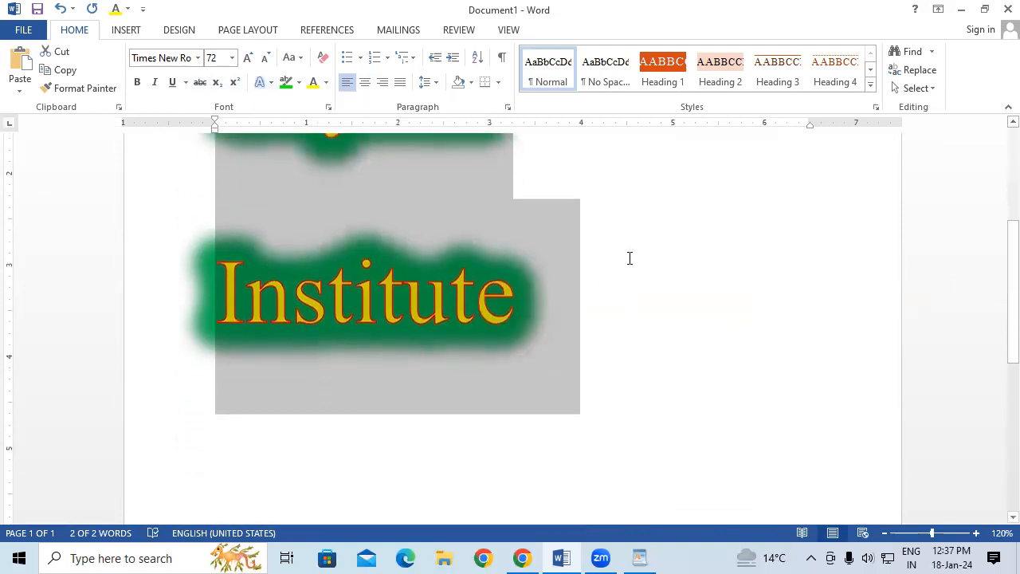
{"action": "left_click", "coordinate": [378, 366]}
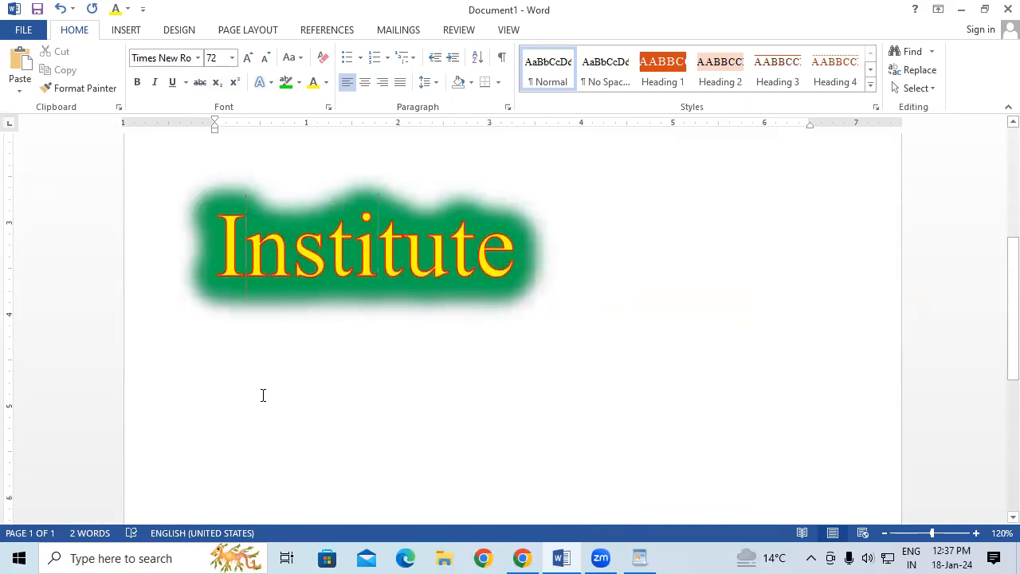
{"action": "scroll", "coordinate": [388, 366], "scroll_direction": "down", "scroll_amount": 1}
{"action": "type", "text": "1"}
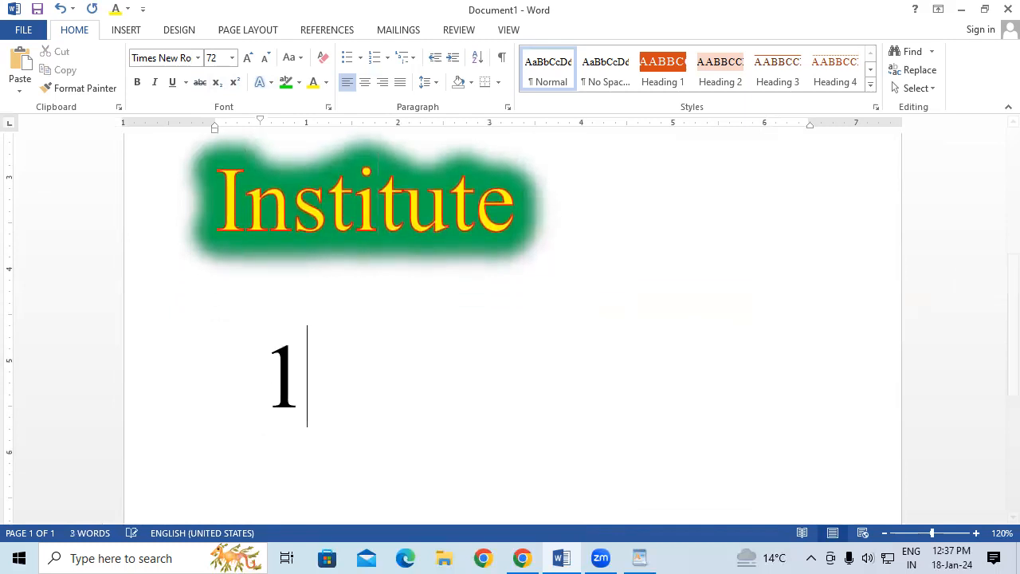
{"action": "type", "text": "23456789"}
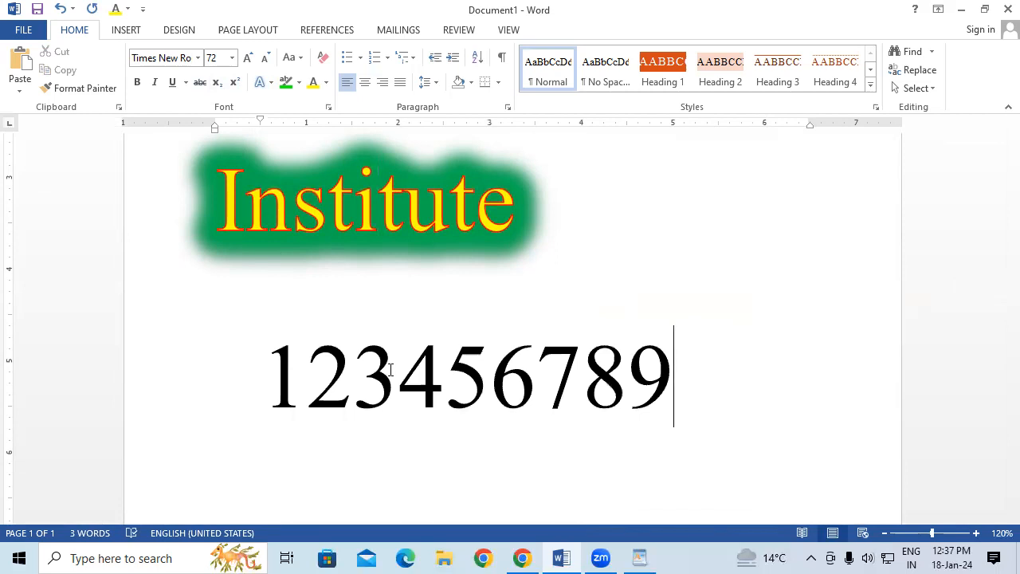
Apply the Proportional Old-style number style to the digits 123456789 and deselect them.
{"action": "left_click_drag", "start_coordinate": [247, 367], "coordinate": [673, 351]}
{"action": "left_click", "coordinate": [262, 82]}
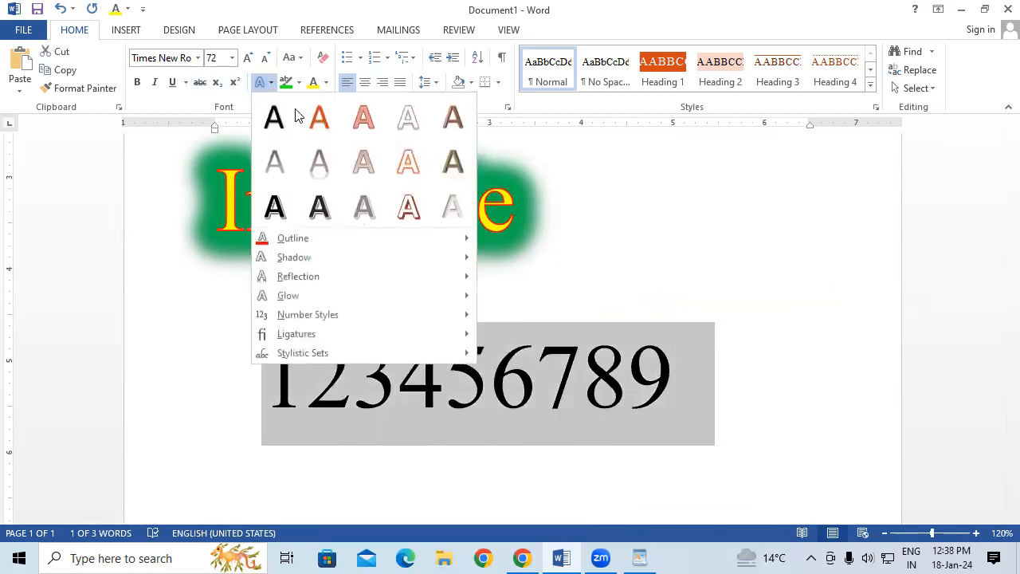
{"action": "mouse_move", "coordinate": [297, 319]}
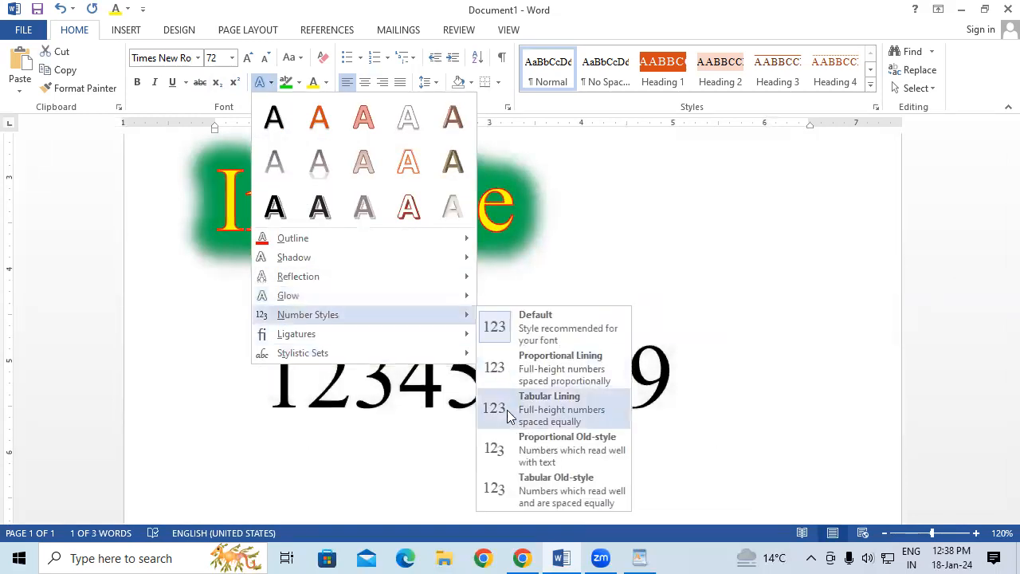
{"action": "left_click", "coordinate": [504, 454]}
{"action": "left_click", "coordinate": [752, 422]}
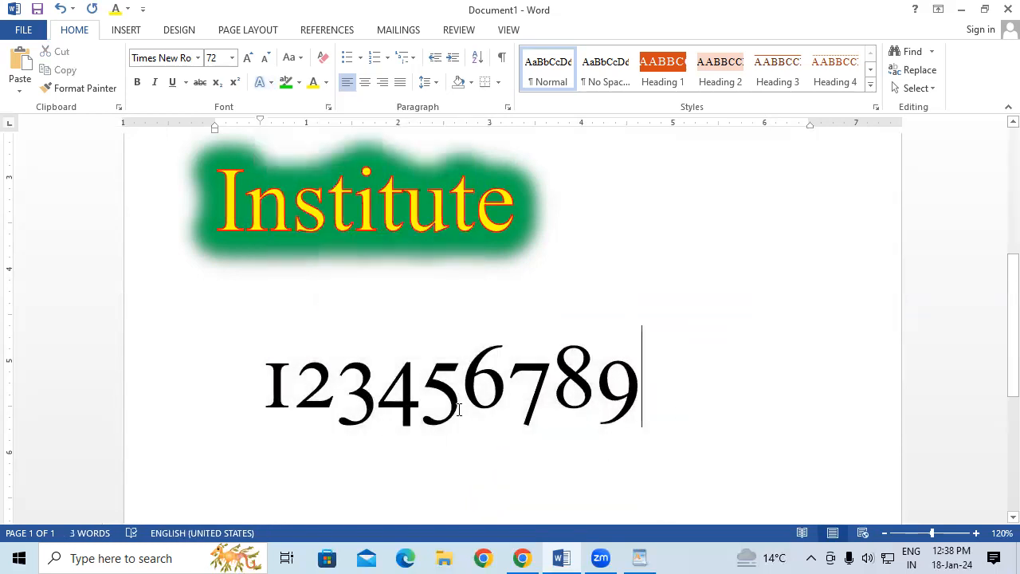
{"action": "left_click_drag", "start_coordinate": [316, 405], "coordinate": [338, 404]}
{"action": "left_click_drag", "start_coordinate": [454, 389], "coordinate": [341, 391]}
{"action": "left_click", "coordinate": [503, 389]}
{"action": "left_click_drag", "start_coordinate": [476, 389], "coordinate": [614, 412]}
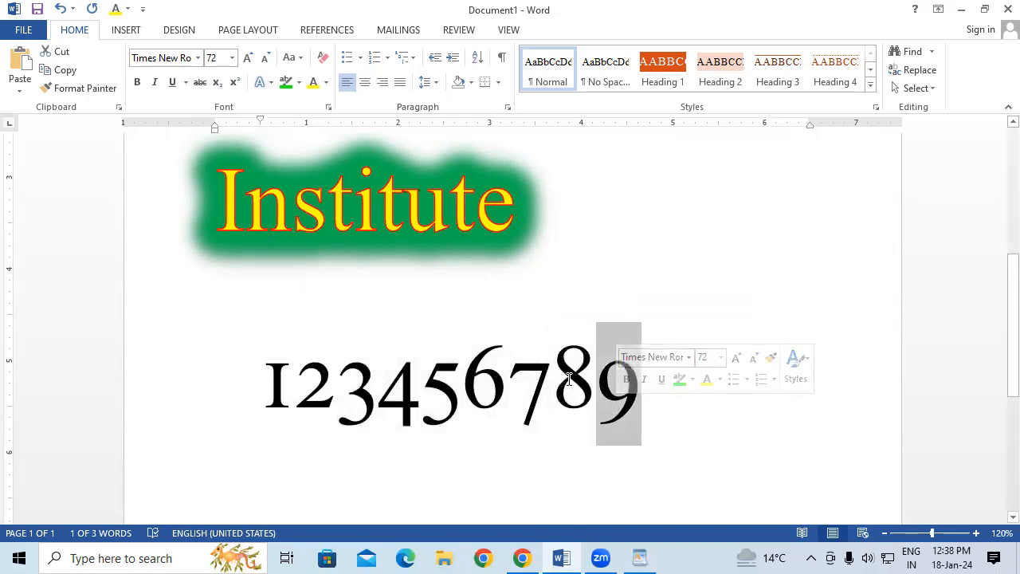
Try a green text highlight on the number 123456789 and clear it with No Color.
{"action": "left_click_drag", "start_coordinate": [242, 366], "coordinate": [644, 392]}
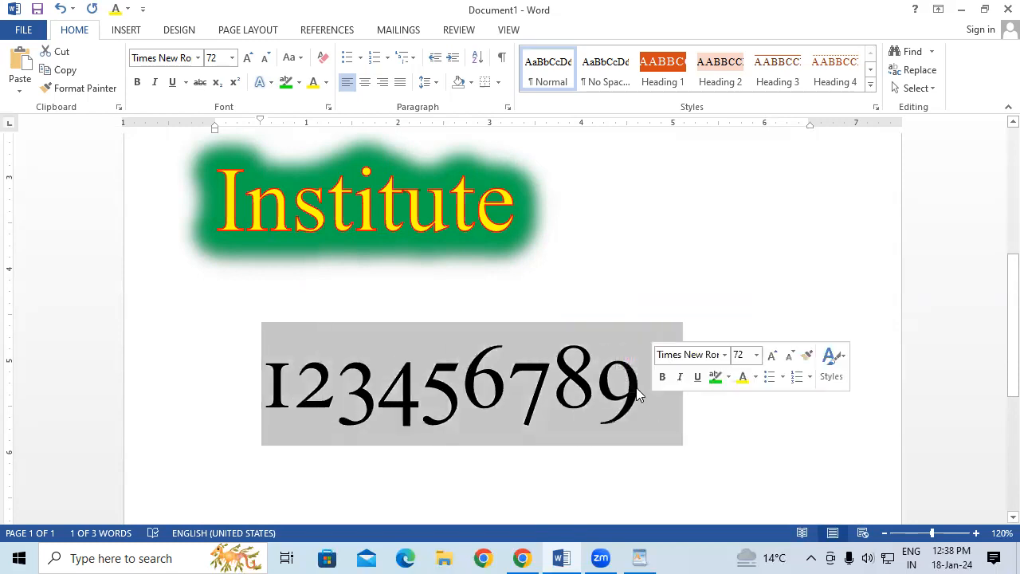
{"action": "left_click", "coordinate": [284, 84]}
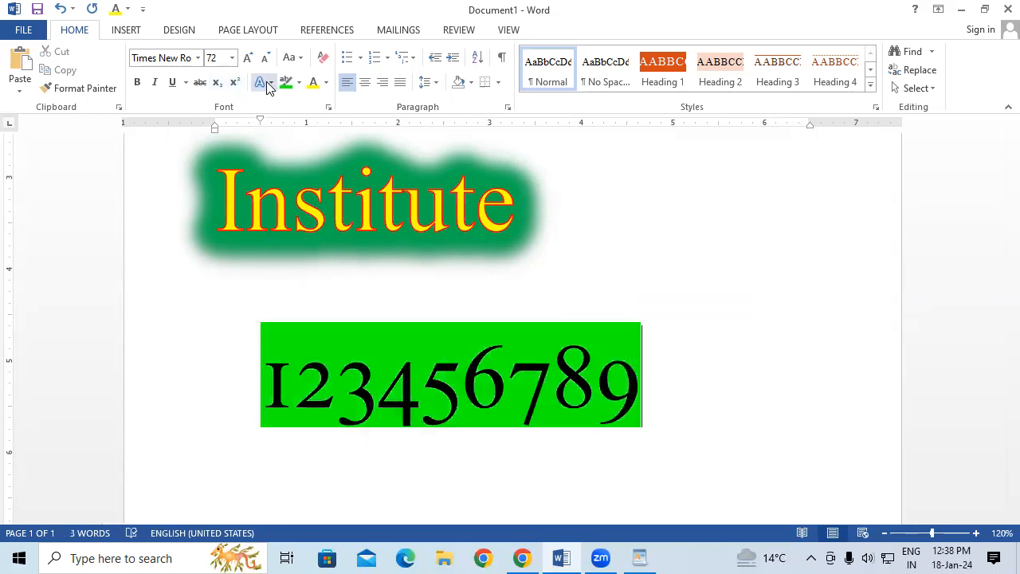
{"action": "left_click", "coordinate": [300, 85]}
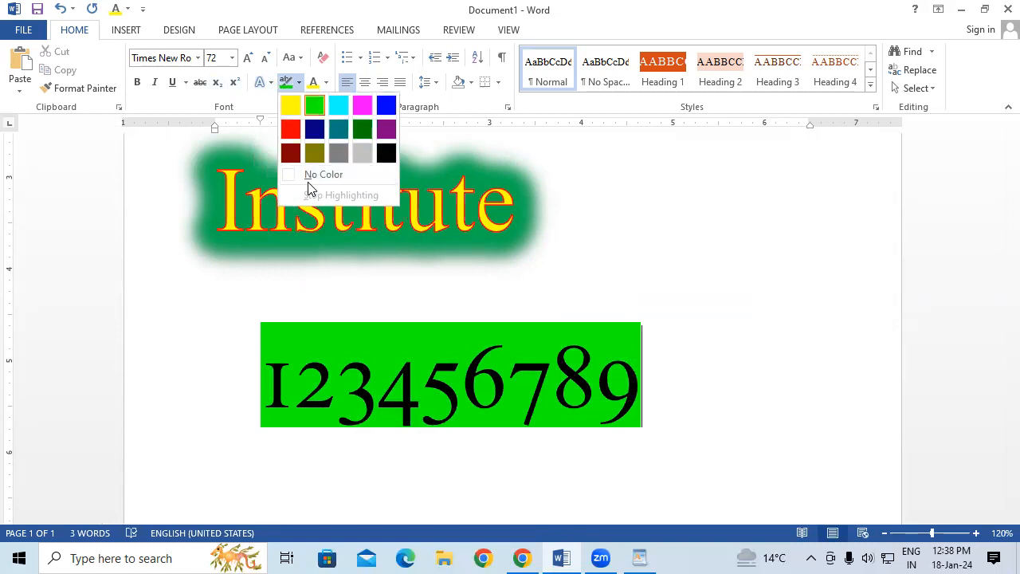
{"action": "left_click", "coordinate": [306, 176]}
Examine the ligature options available for the number 123456789.
{"action": "mouse_move", "coordinate": [266, 374]}
{"action": "left_mouse_down"}
{"action": "mouse_move", "coordinate": [638, 396]}
{"action": "mouse_move", "coordinate": [606, 382]}
{"action": "mouse_move", "coordinate": [210, 365]}
{"action": "left_mouse_up"}
{"action": "key", "text": "Escape"}
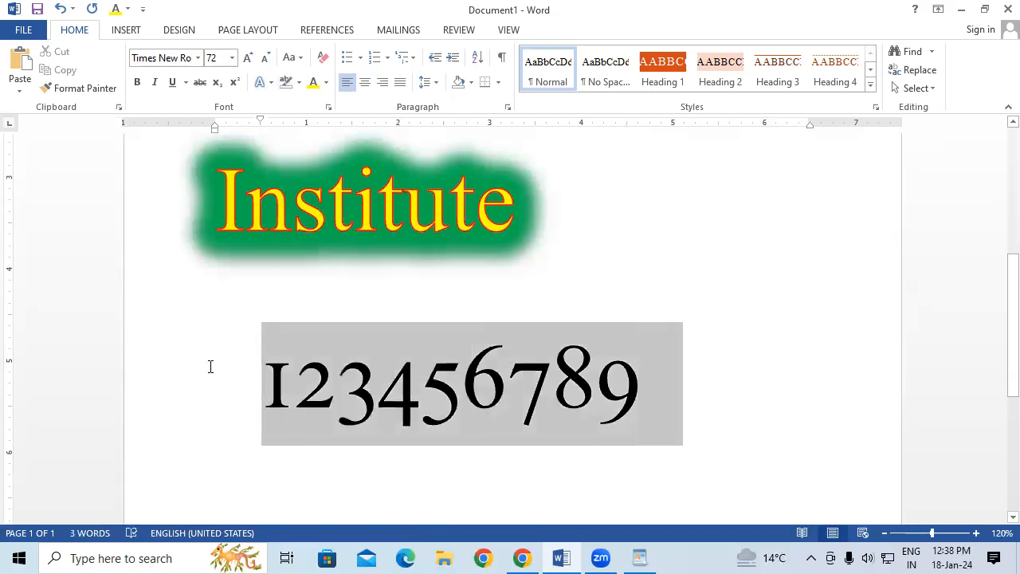
{"action": "left_click", "coordinate": [272, 83]}
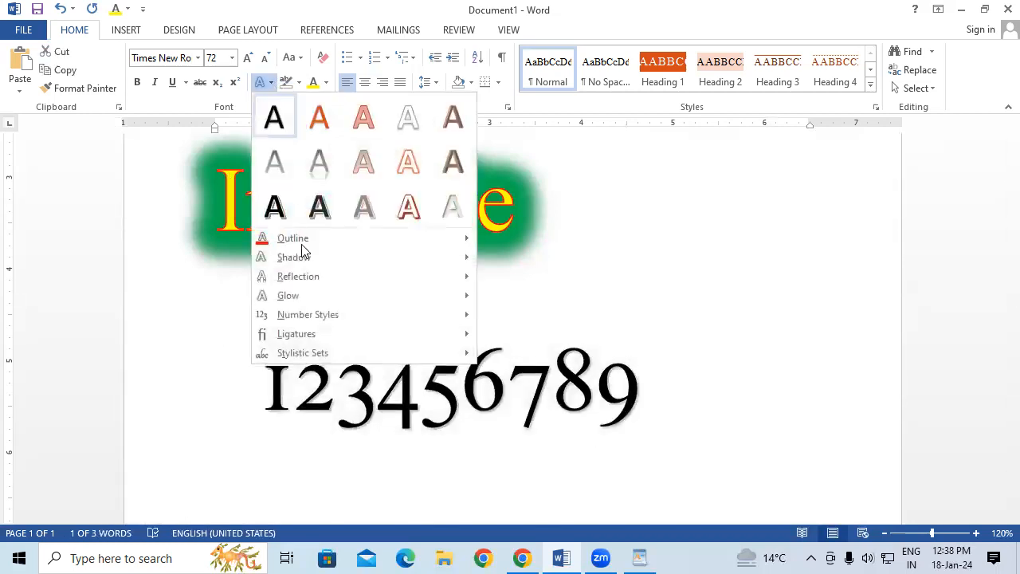
{"action": "mouse_move", "coordinate": [320, 328]}
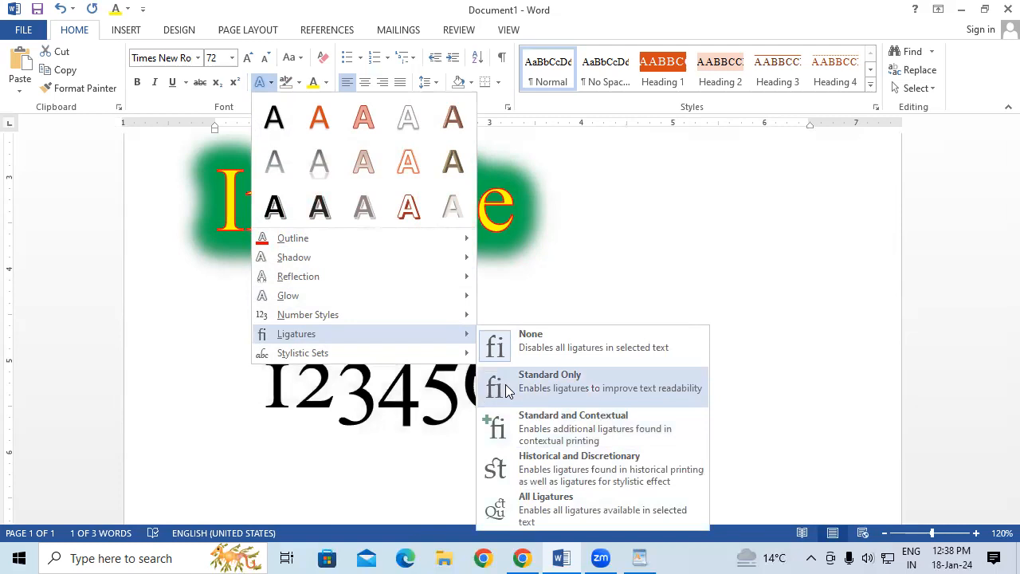
{"action": "left_click", "coordinate": [426, 391]}
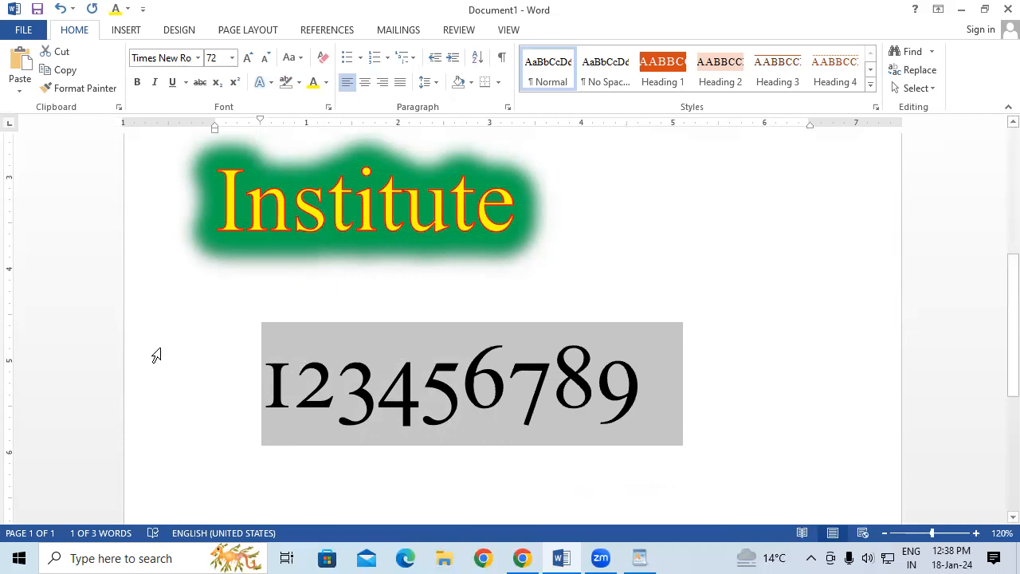
{"action": "left_click", "coordinate": [120, 30]}
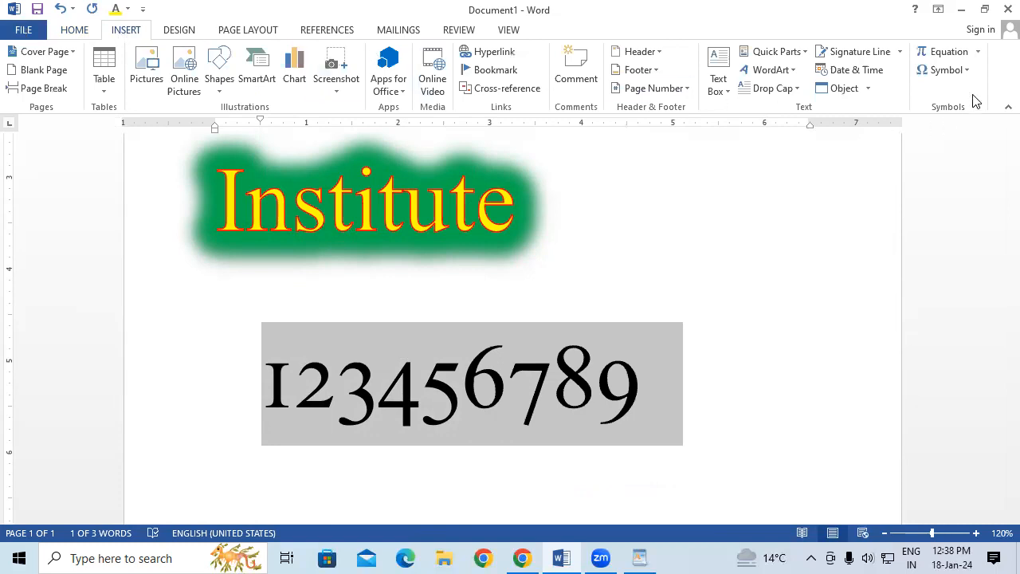
{"action": "left_click", "coordinate": [959, 75]}
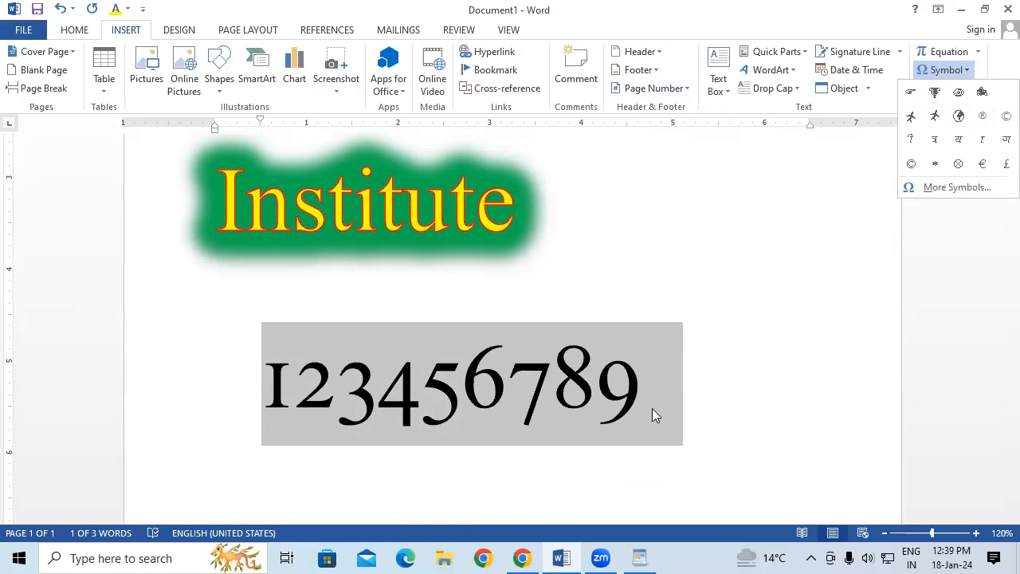
{"action": "left_click", "coordinate": [98, 31]}
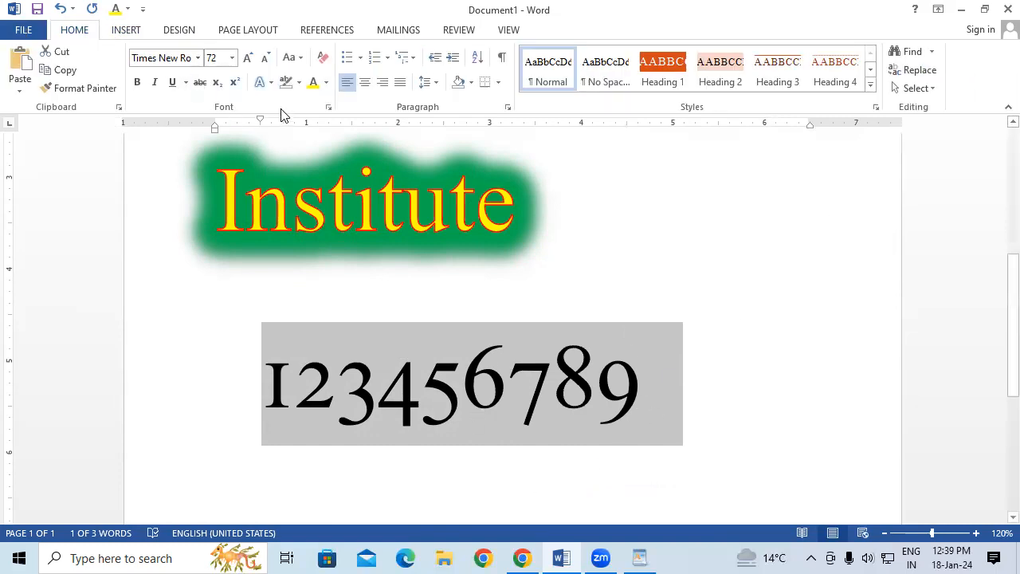
Apply Historical and Discretionary ligatures to the number 123456789.
{"action": "left_click", "coordinate": [269, 83]}
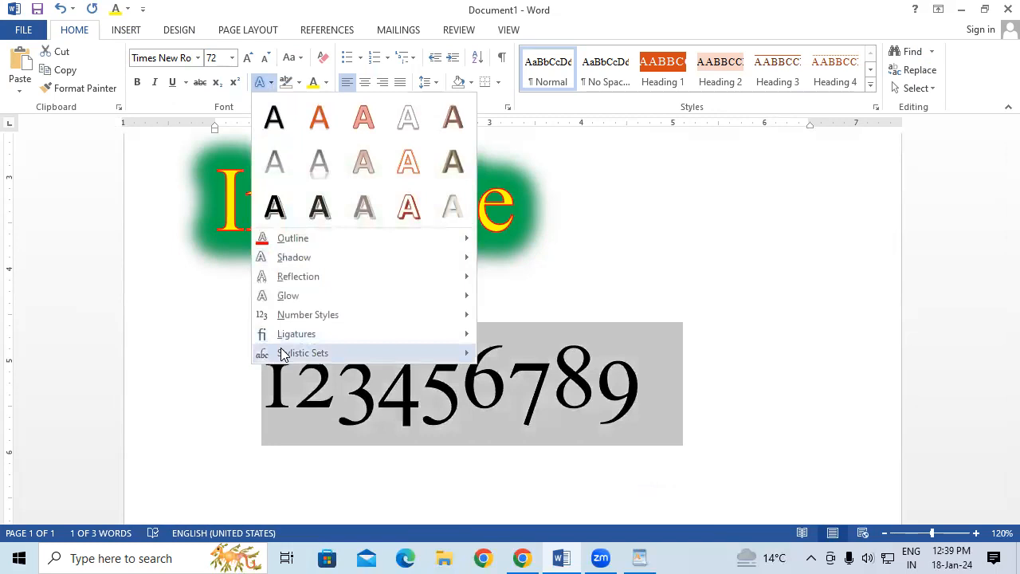
{"action": "mouse_move", "coordinate": [283, 354]}
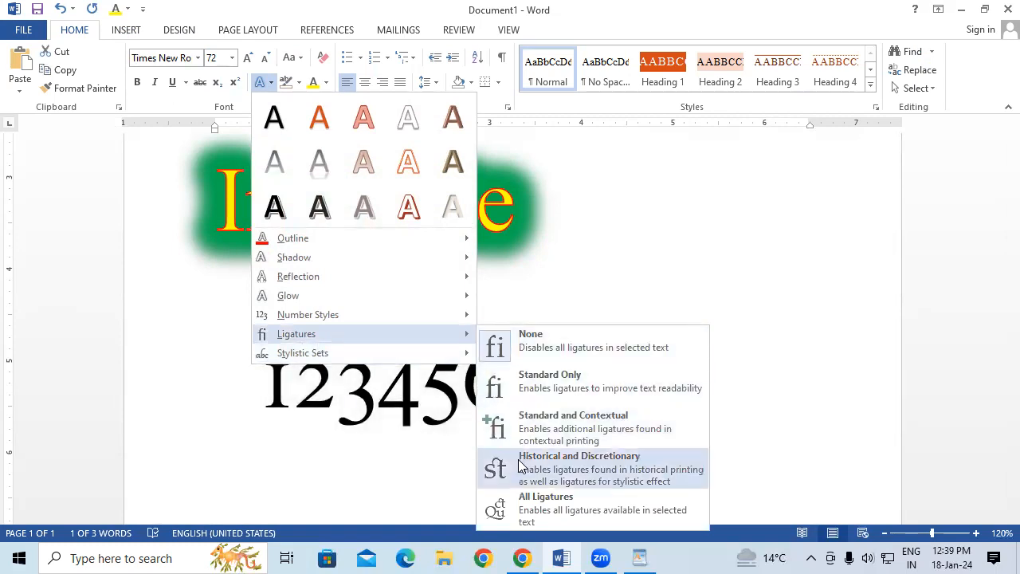
{"action": "left_click", "coordinate": [569, 467]}
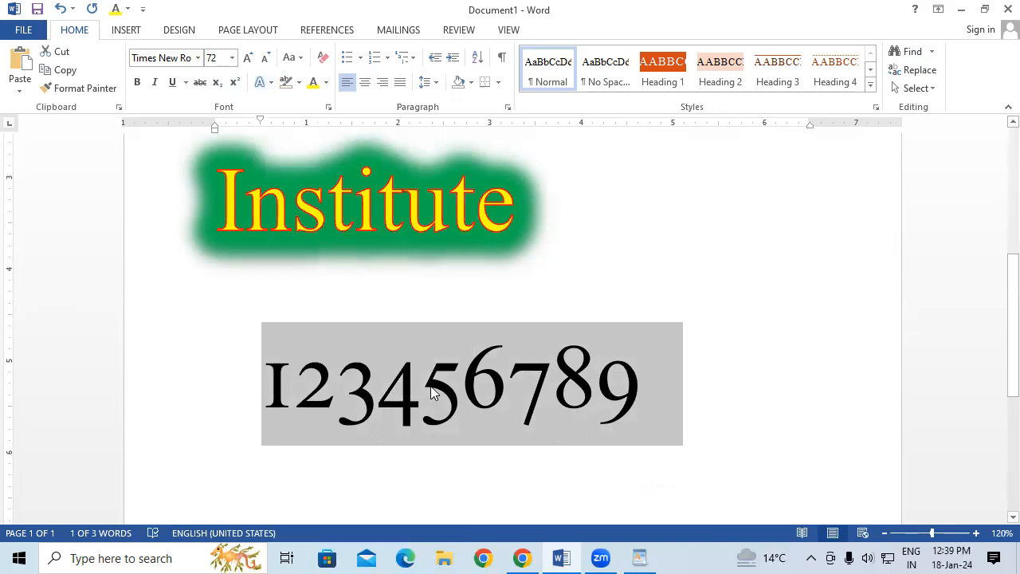
Examine the outline, glow and shadow text effects offered for the number line and for the word Institute.
{"action": "left_click", "coordinate": [271, 82]}
{"action": "mouse_move", "coordinate": [325, 341]}
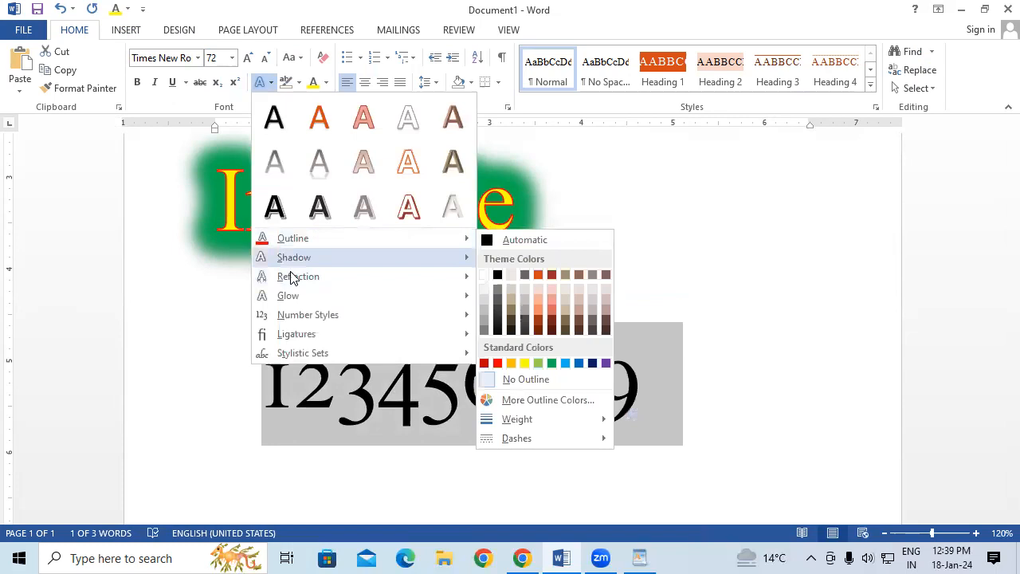
{"action": "mouse_move", "coordinate": [292, 301]}
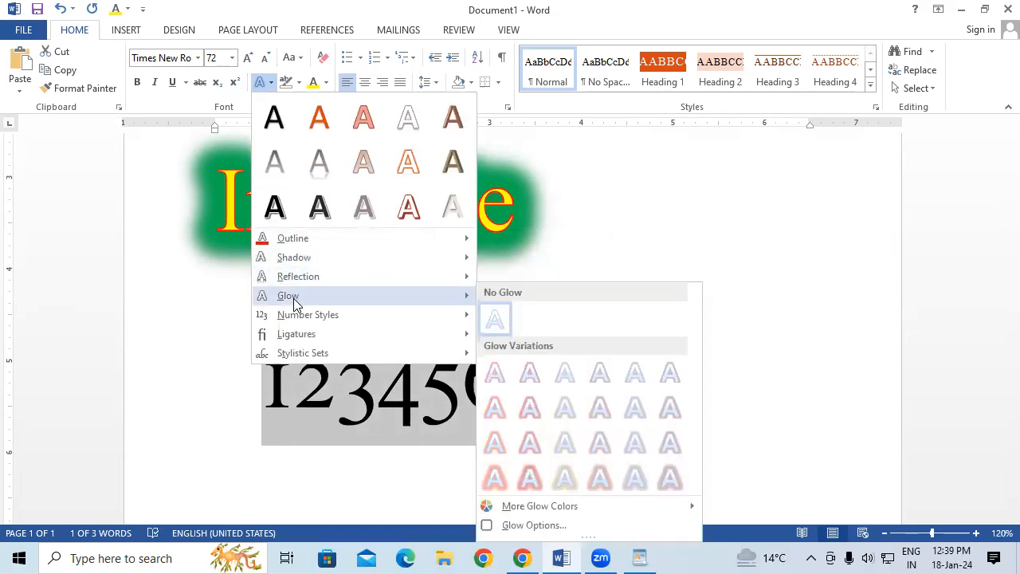
{"action": "mouse_move", "coordinate": [356, 257]}
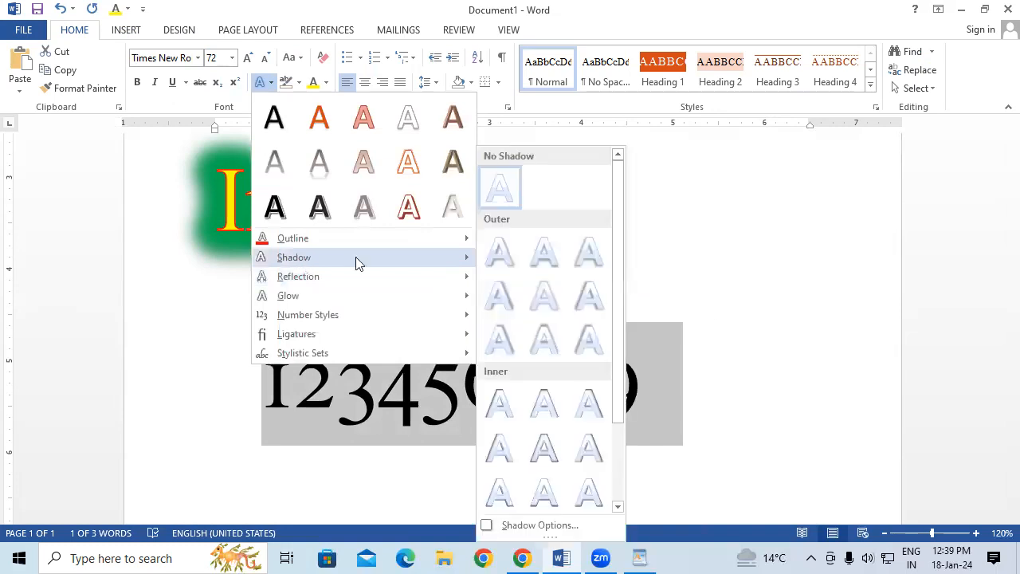
{"action": "left_click", "coordinate": [667, 358]}
{"action": "left_click", "coordinate": [652, 371]}
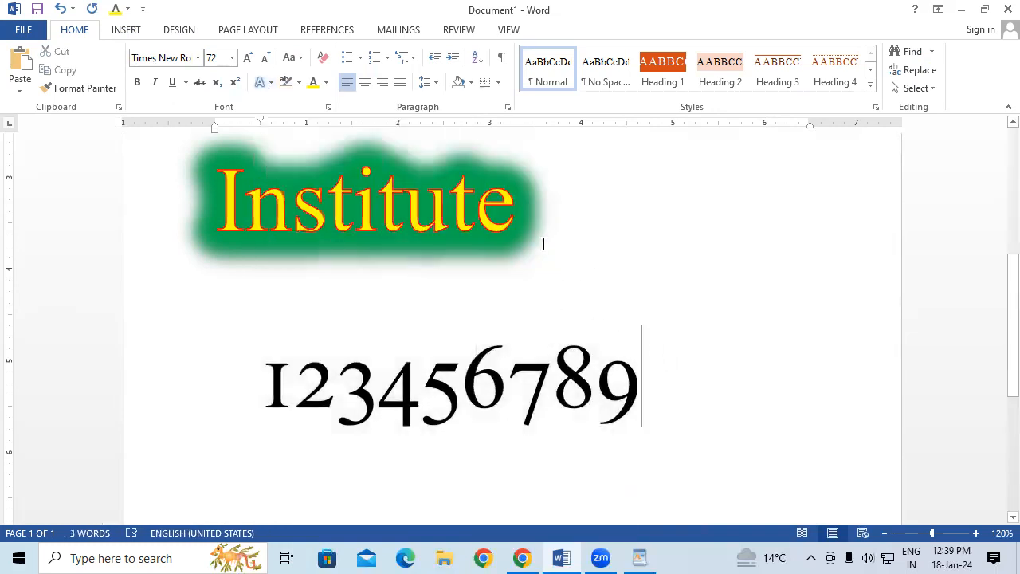
{"action": "left_click_drag", "start_coordinate": [478, 205], "coordinate": [195, 163]}
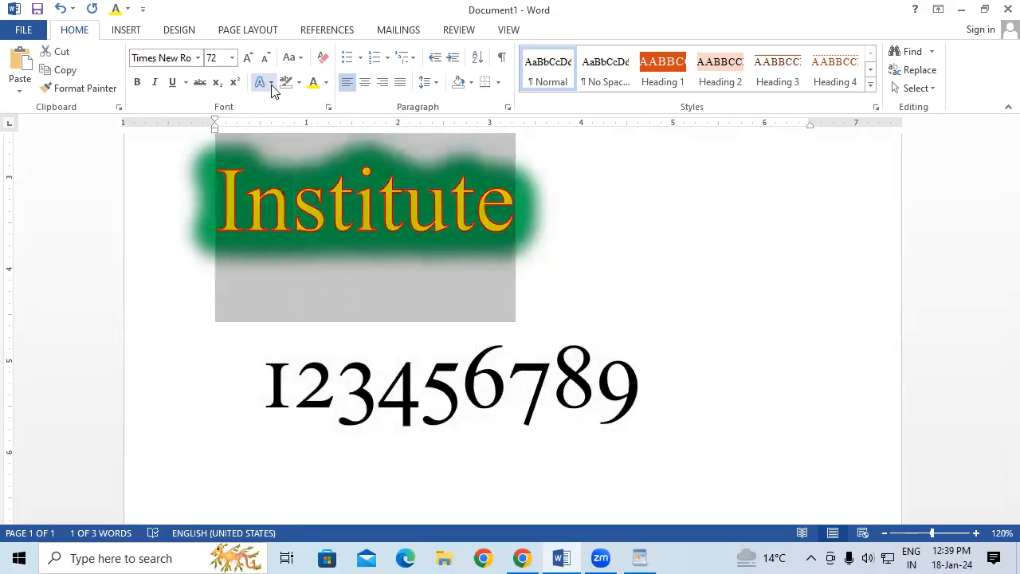
{"action": "left_click", "coordinate": [271, 83]}
{"action": "mouse_move", "coordinate": [298, 301]}
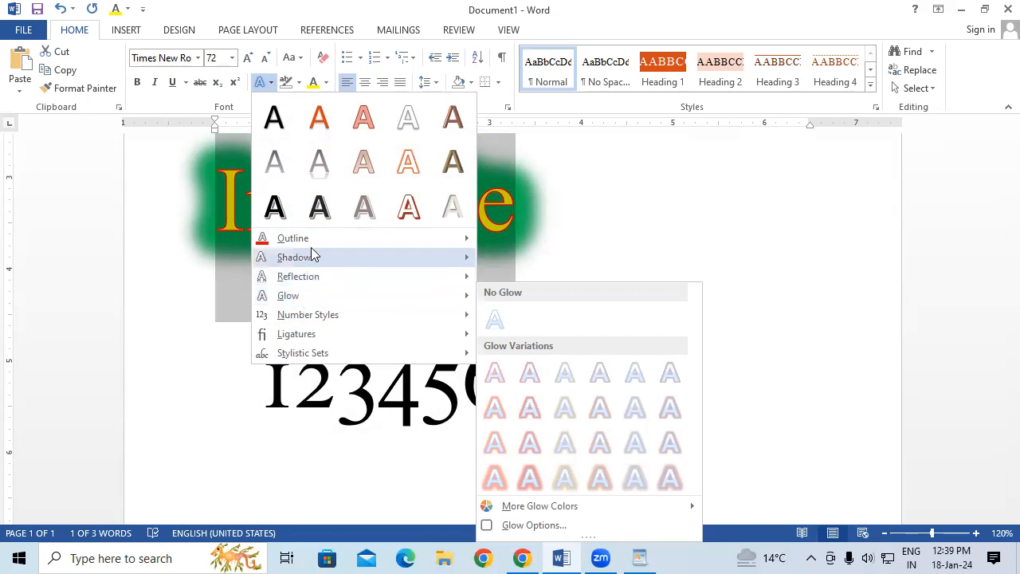
{"action": "mouse_move", "coordinate": [311, 255]}
Give the number 123456789 a light blue text outline.
{"action": "left_click_drag", "start_coordinate": [661, 385], "coordinate": [265, 383]}
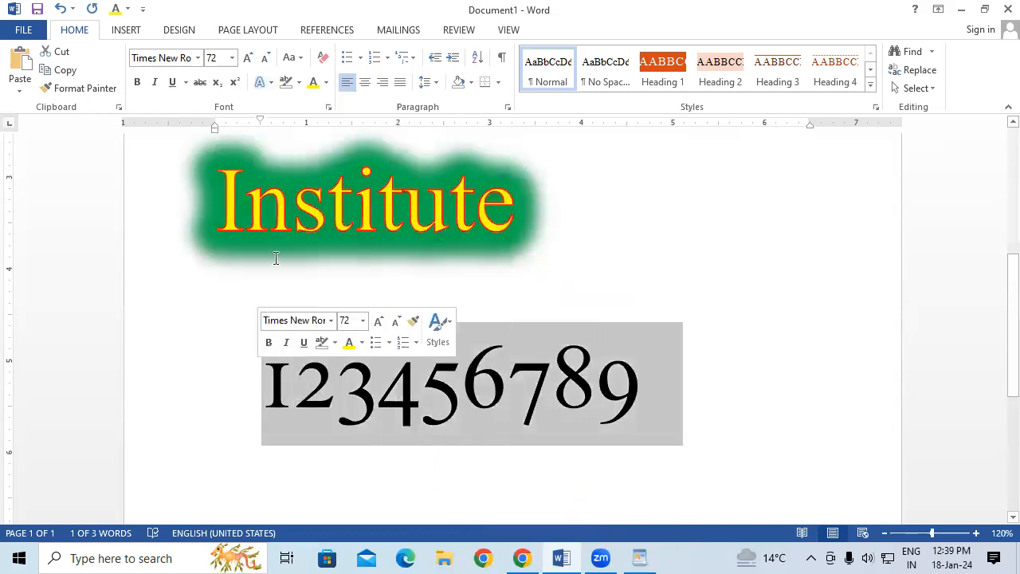
{"action": "left_click", "coordinate": [271, 82]}
{"action": "mouse_move", "coordinate": [303, 244]}
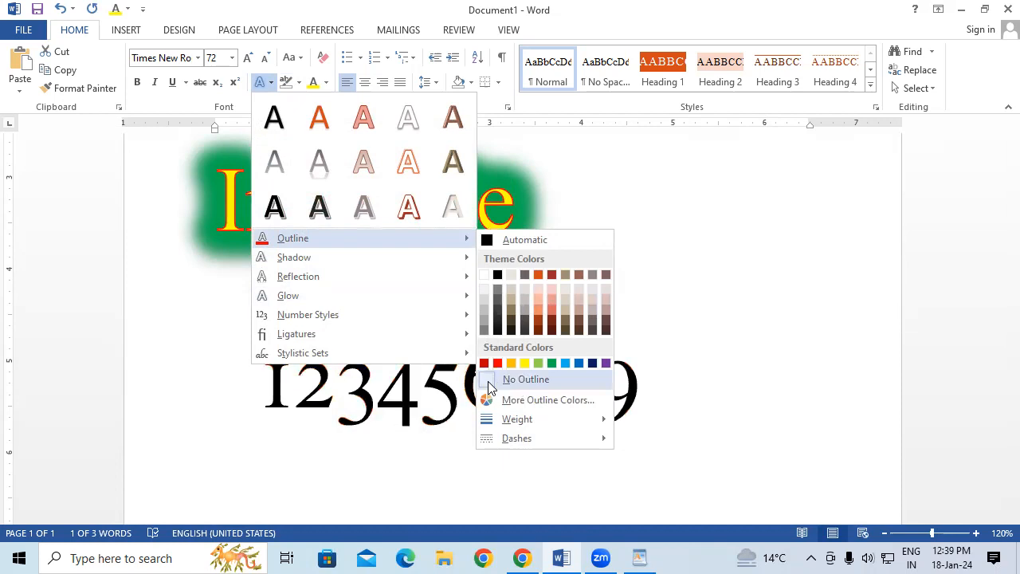
{"action": "left_click", "coordinate": [565, 363]}
{"action": "left_click", "coordinate": [671, 266]}
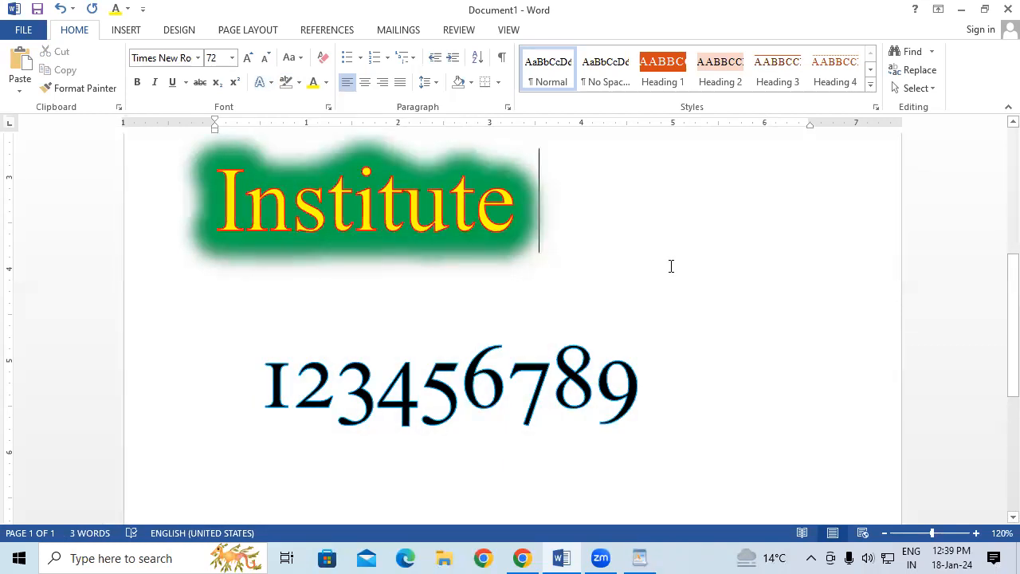
Delete all text in the document, from the word Gayatri through the number line, leaving a blank page.
{"action": "left_click_drag", "start_coordinate": [674, 387], "coordinate": [263, 387]}
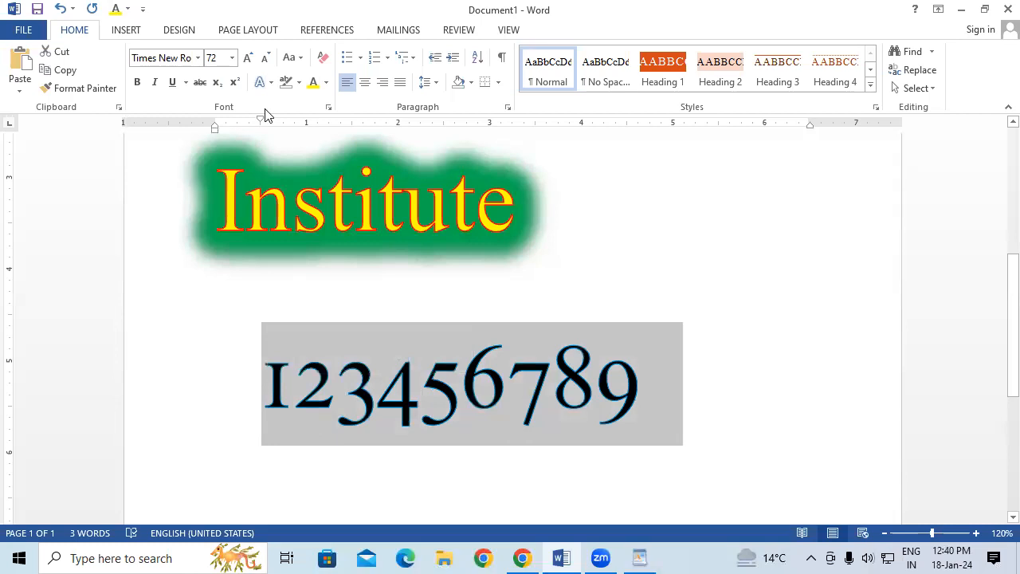
{"action": "left_click_drag", "start_coordinate": [811, 406], "coordinate": [187, 101]}
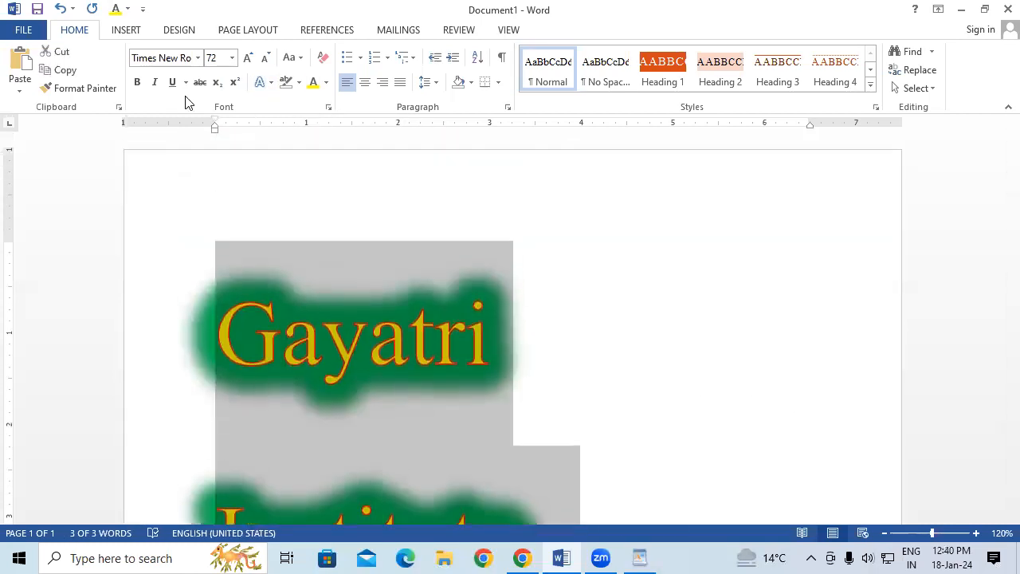
{"action": "key", "text": "Delete"}
{"action": "key", "text": "BackSpace"}
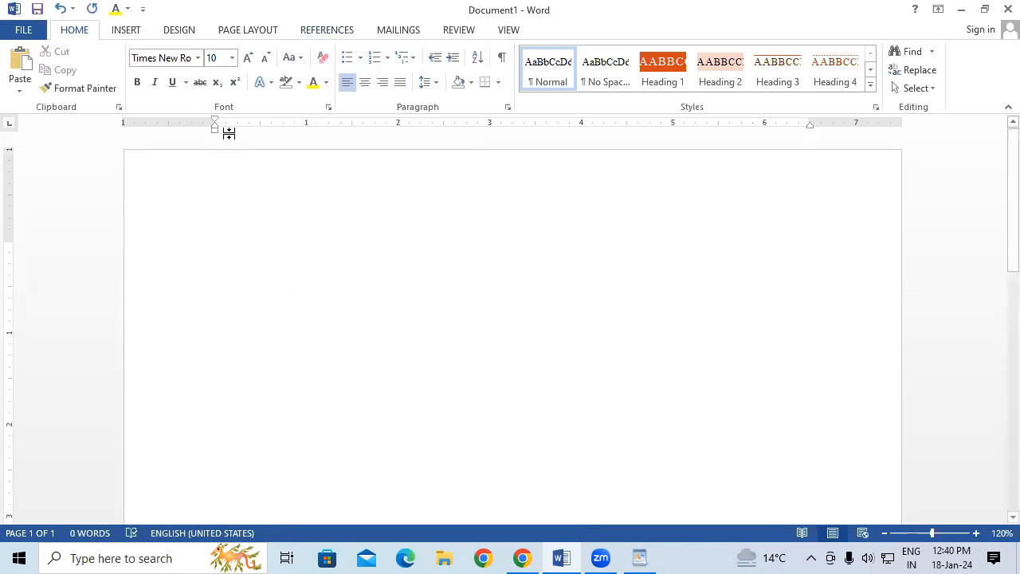
Set the font size to 72 and enter the word Gayatri on the blank page.
{"action": "left_click", "coordinate": [232, 58]}
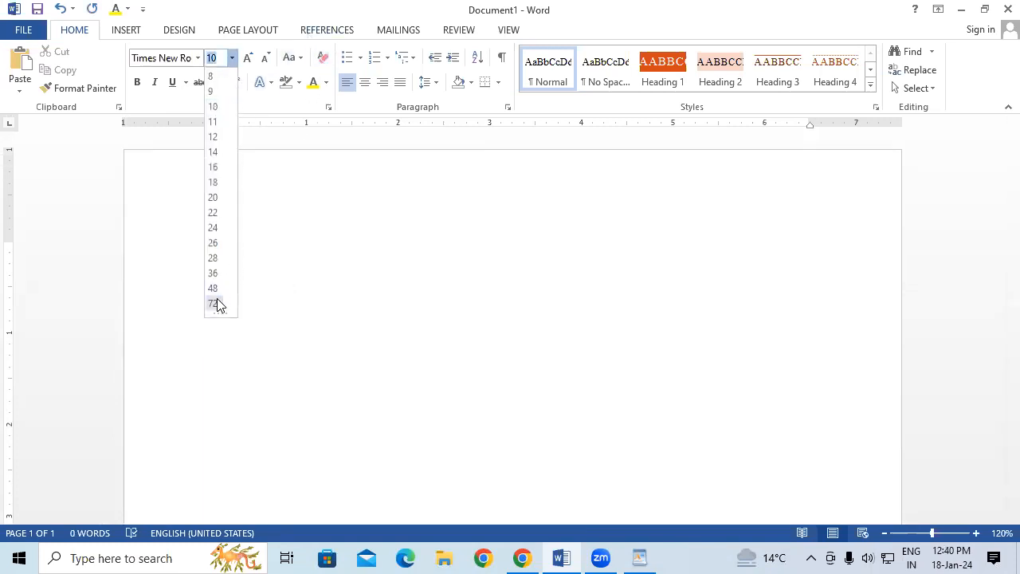
{"action": "left_click", "coordinate": [216, 303]}
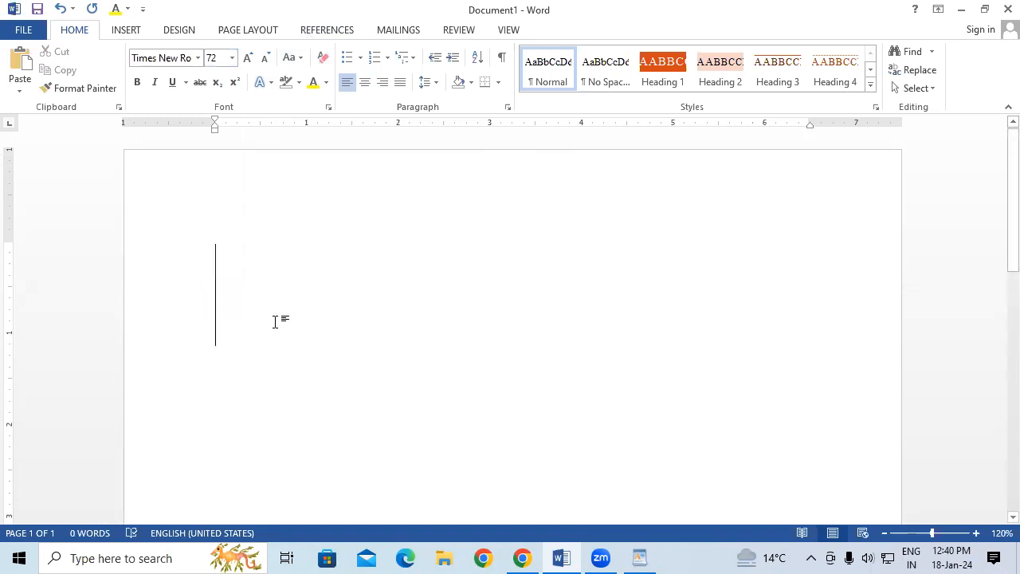
{"action": "type", "text": "Ga"}
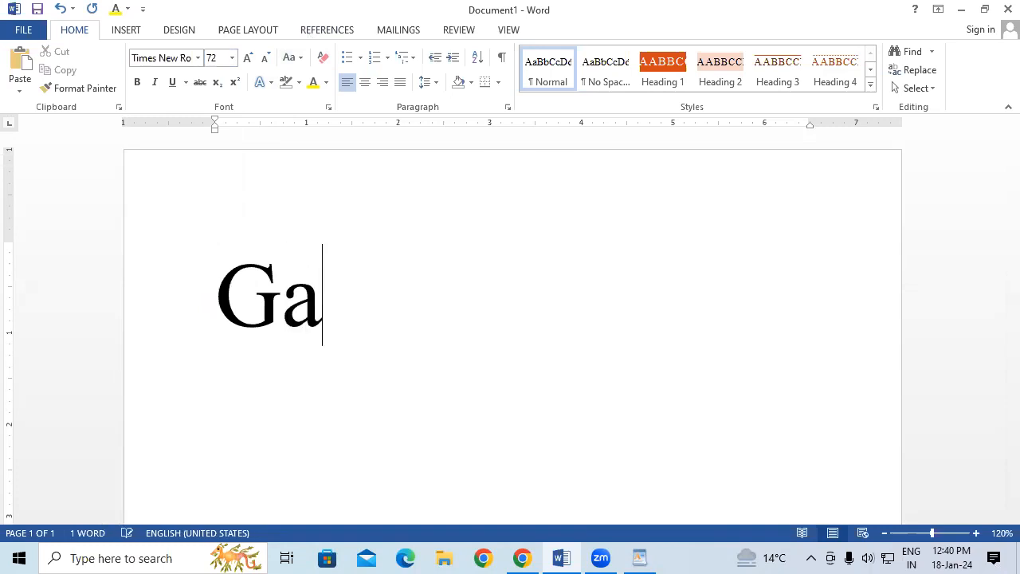
{"action": "type", "text": "yatr"}
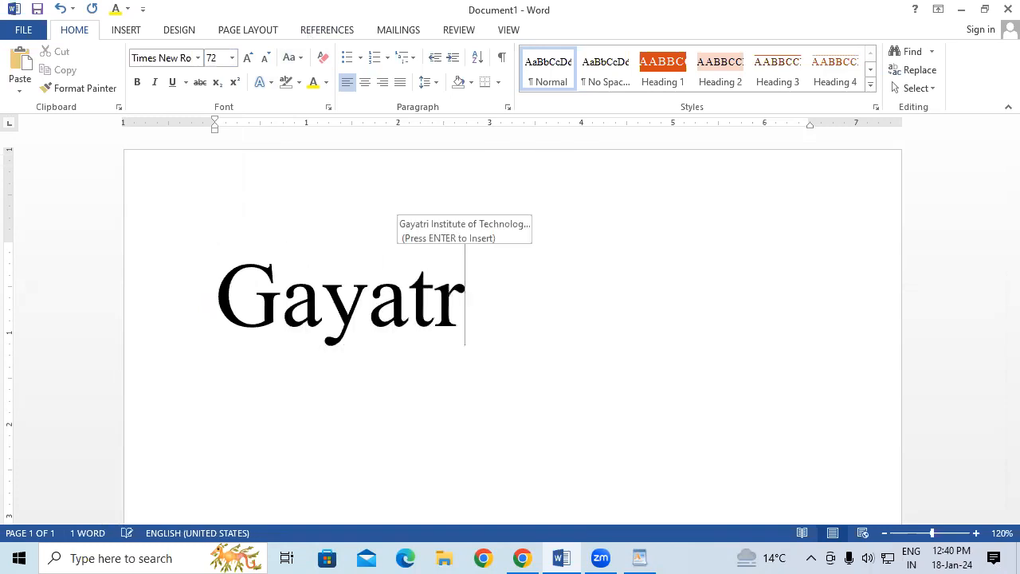
{"action": "type", "text": "i"}
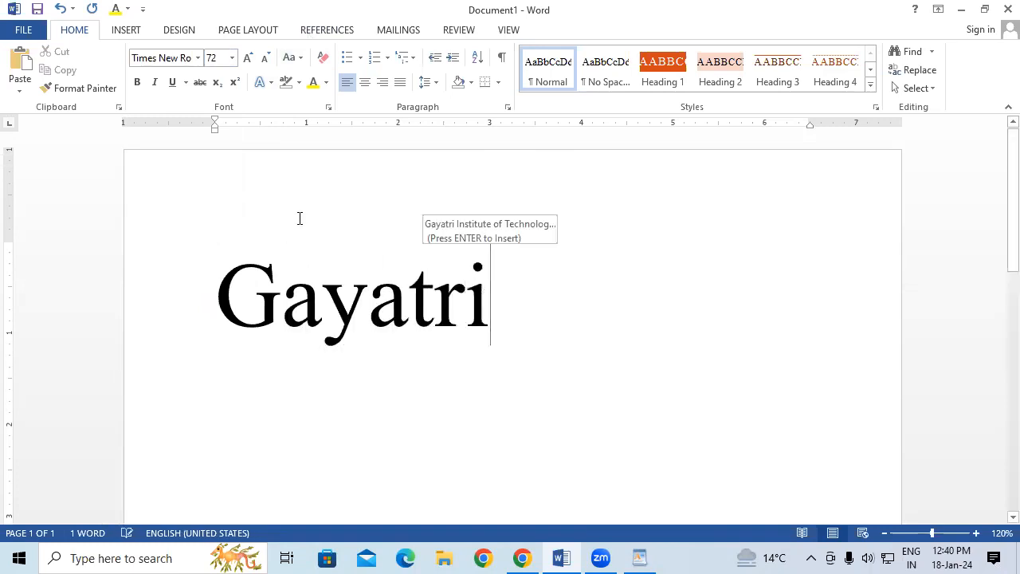
Apply a reflection text effect to the word Gayatri.
{"action": "left_click_drag", "start_coordinate": [478, 298], "coordinate": [219, 301]}
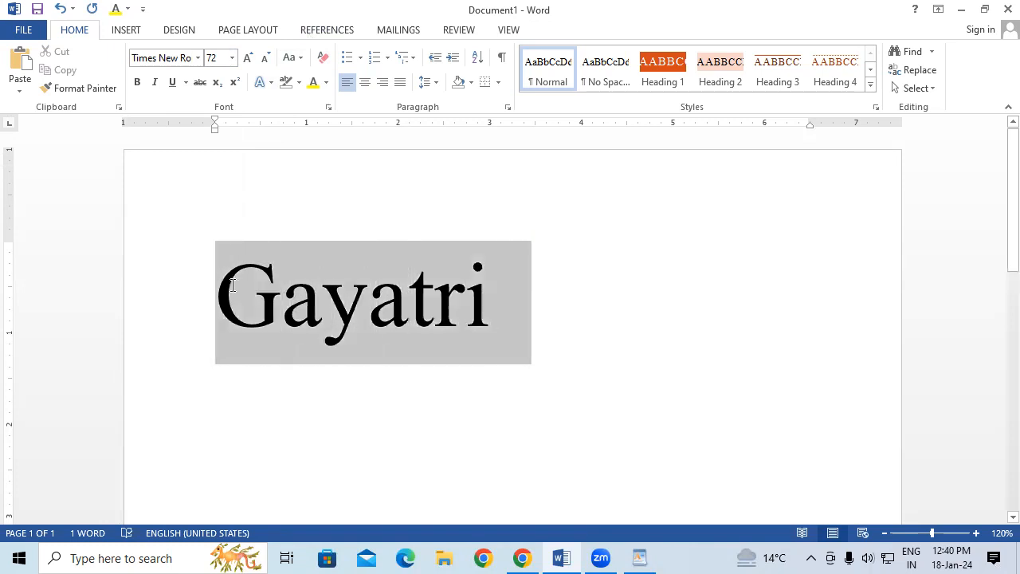
{"action": "left_click", "coordinate": [271, 83]}
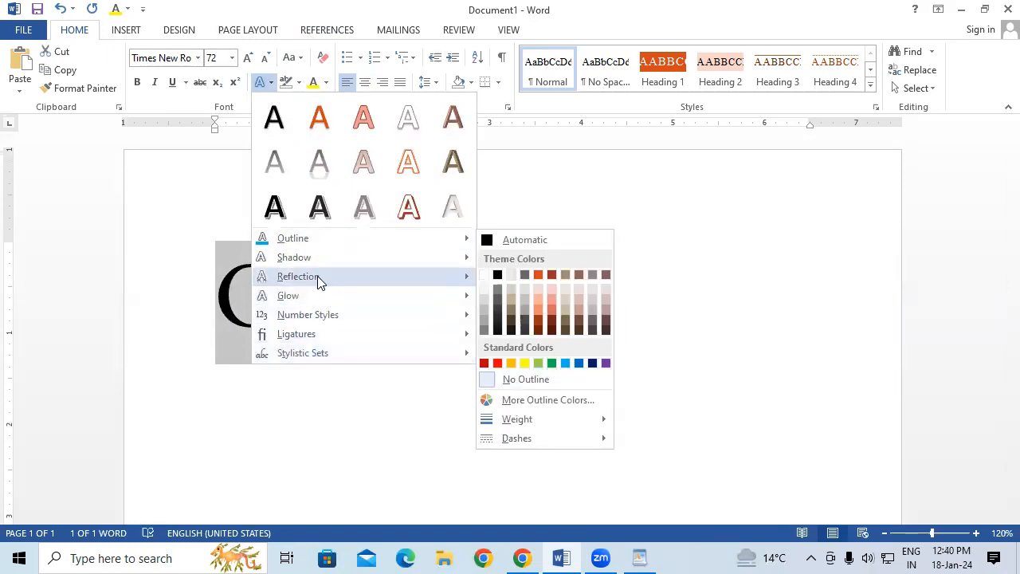
{"action": "mouse_move", "coordinate": [317, 276]}
{"action": "left_click", "coordinate": [500, 448]}
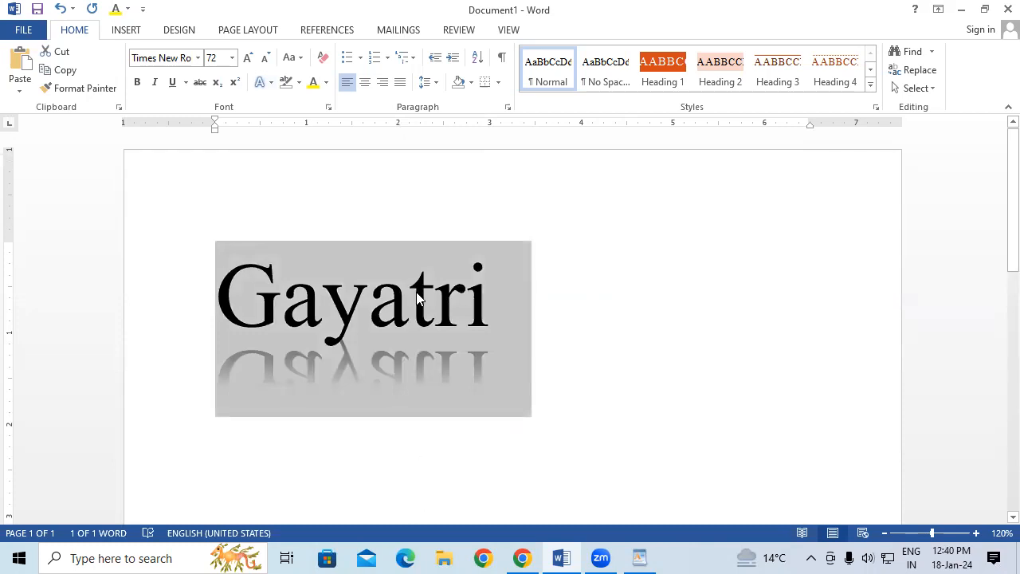
Delete the reflected word Gayatri from the page.
{"action": "key", "text": "Delete"}
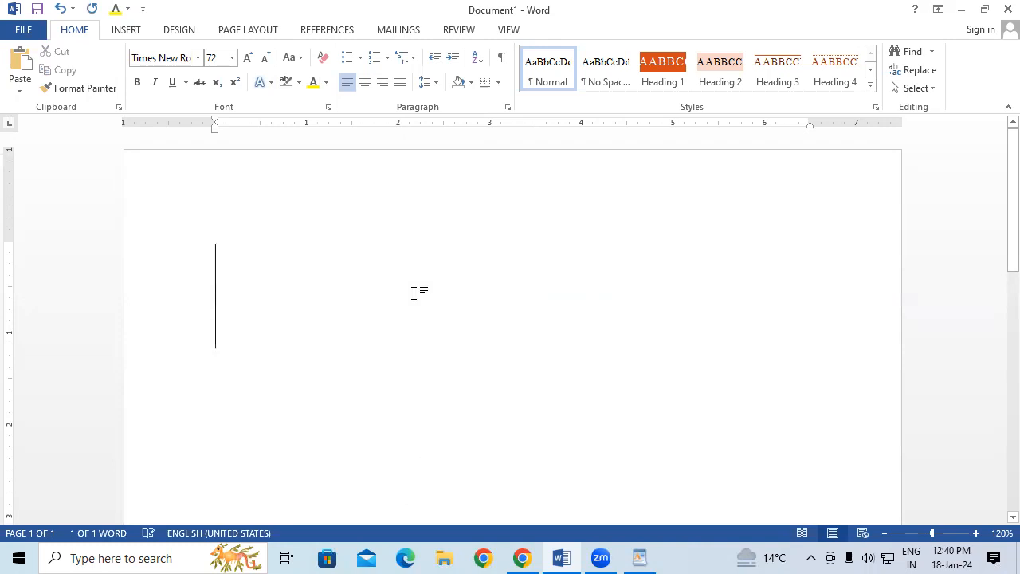
{"action": "left_click", "coordinate": [299, 82]}
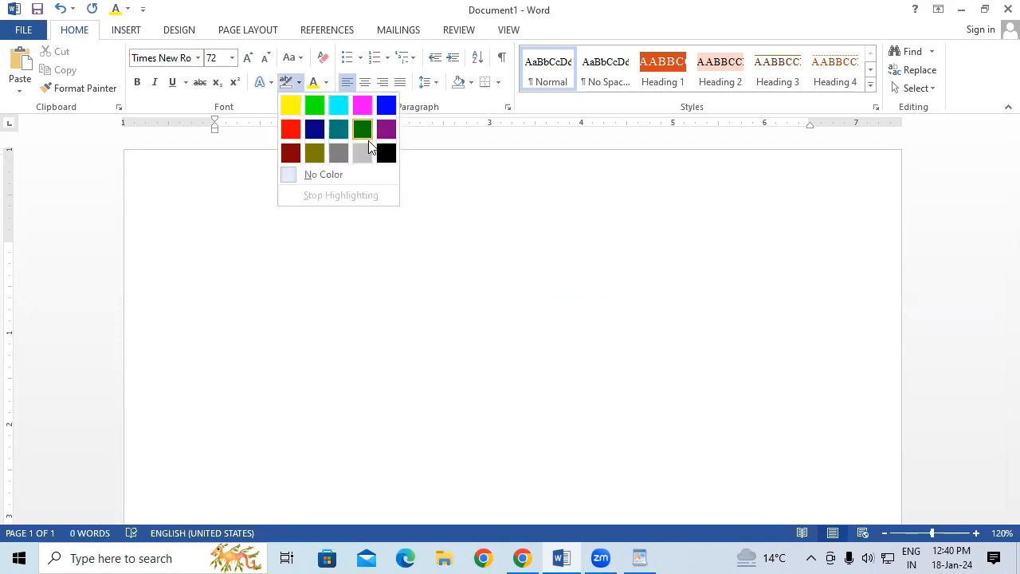
{"action": "left_click", "coordinate": [467, 226]}
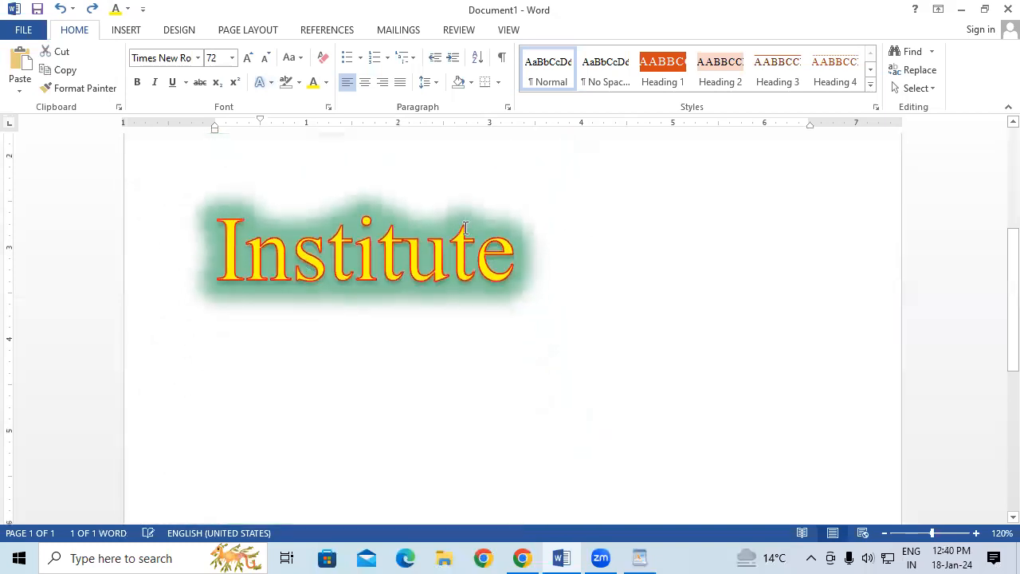
Undo the previous edits repeatedly, back to the long multi-paragraph sample text whose first paragraph is bold.
{"action": "key", "text": "ctrl+z"}
{"action": "key", "text": "ctrl+z"}
{"action": "key", "text": "ctrl+z"}
{"action": "key", "text": "ctrl+z"}
{"action": "key", "text": "ctrl+z"}
{"action": "key", "text": "ctrl+z"}
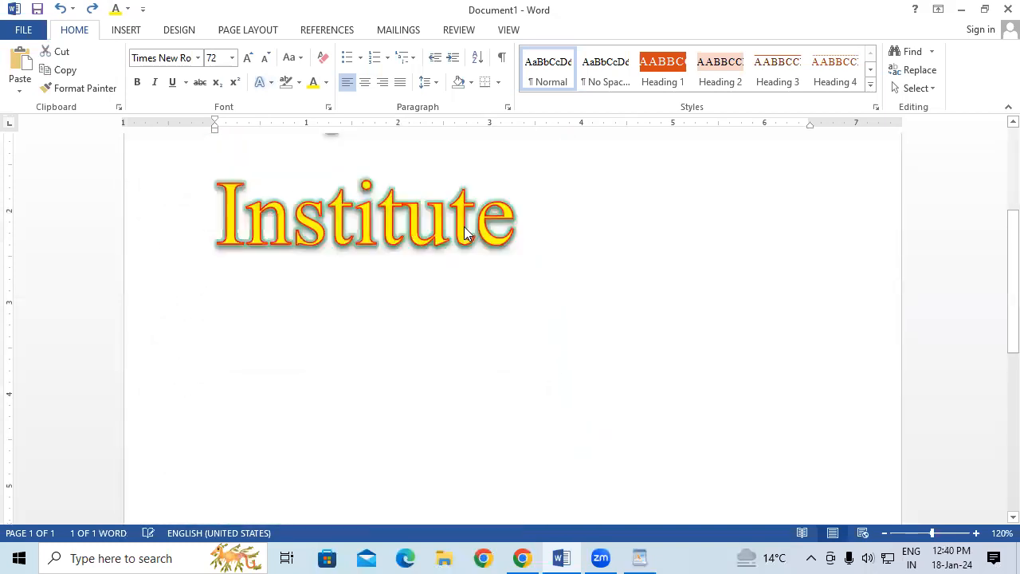
{"action": "key", "text": "ctrl+z"}
{"action": "key", "text": "ctrl+z"}
{"action": "key", "text": "ctrl+z"}
{"action": "key", "text": "ctrl+z"}
{"action": "key", "text": "ctrl+z"}
{"action": "key", "text": "ctrl+z"}
{"action": "key", "text": "ctrl+z"}
{"action": "key", "text": "ctrl+z"}
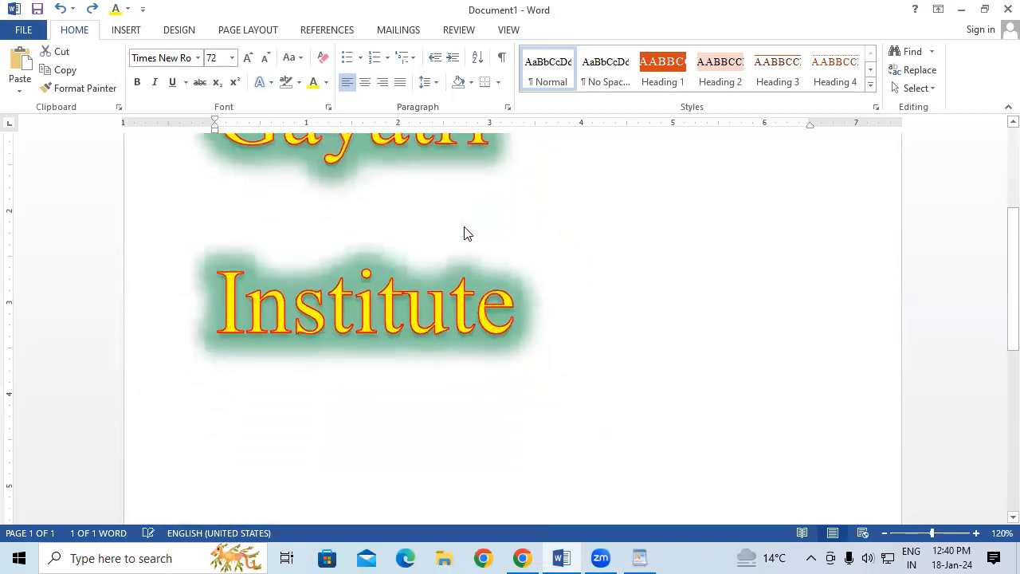
{"action": "key", "text": "ctrl+z"}
{"action": "key", "text": "ctrl+z"}
{"action": "key", "text": "ctrl+z"}
{"action": "key", "text": "ctrl+z"}
{"action": "key", "text": "ctrl+z"}
{"action": "key", "text": "ctrl+z"}
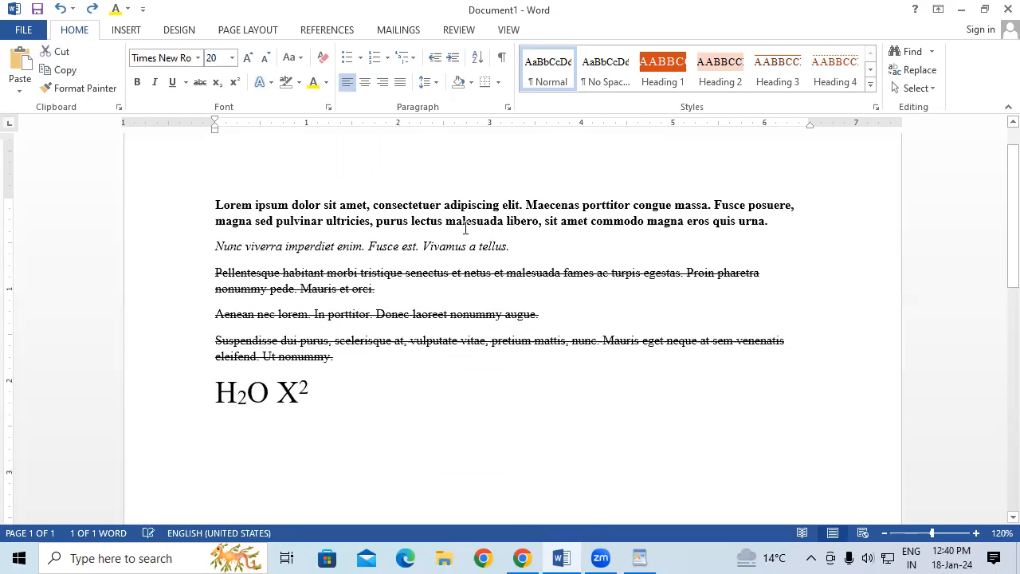
{"action": "key", "text": "ctrl+z"}
{"action": "key", "text": "ctrl+z"}
{"action": "key", "text": "ctrl+z"}
{"action": "key", "text": "ctrl+z"}
{"action": "key", "text": "ctrl+z"}
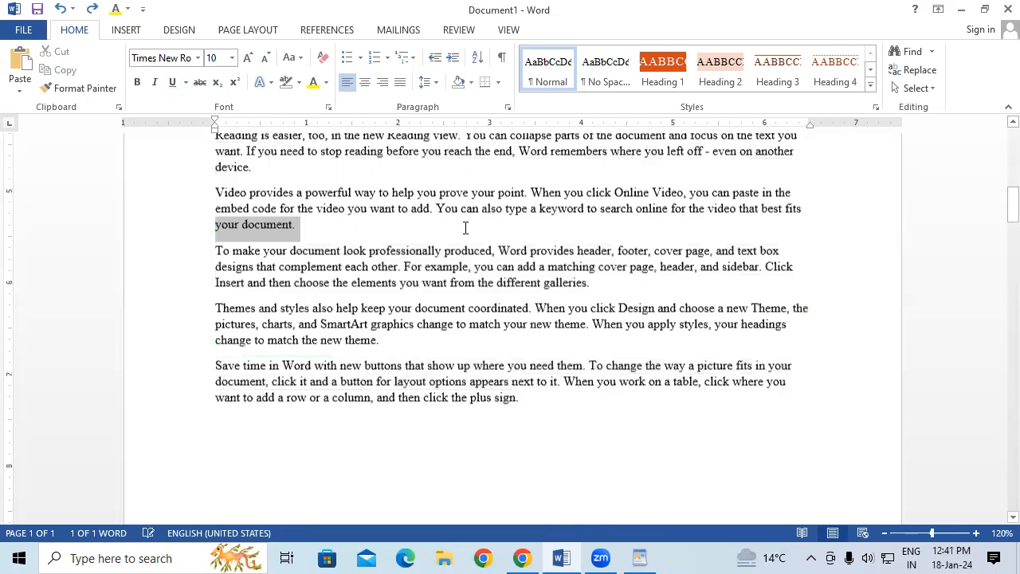
{"action": "key", "text": "ctrl+z"}
{"action": "key", "text": "ctrl+z"}
{"action": "key", "text": "ctrl+z"}
{"action": "key", "text": "ctrl+z"}
{"action": "key", "text": "ctrl+z"}
{"action": "key", "text": "ctrl+z"}
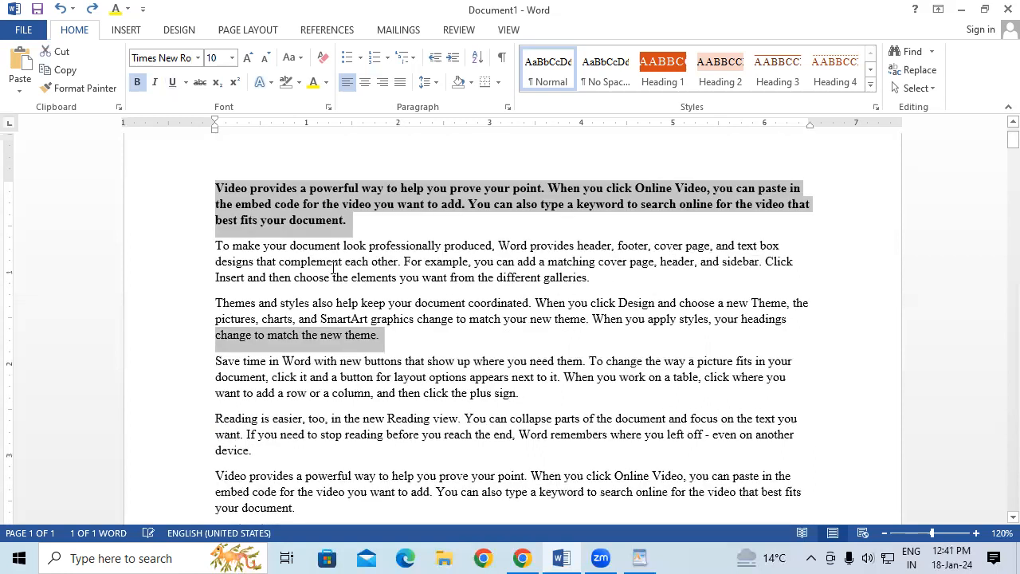
Highlight the bold first paragraph, beginning "Video provides a powerful way", in turquoise.
{"action": "double_click", "coordinate": [189, 200]}
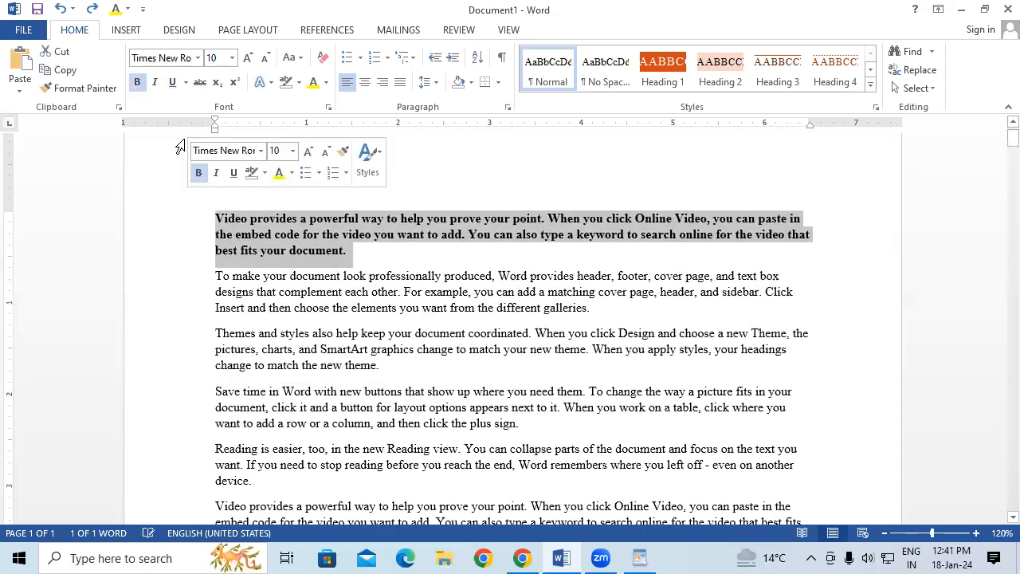
{"action": "left_click", "coordinate": [300, 82]}
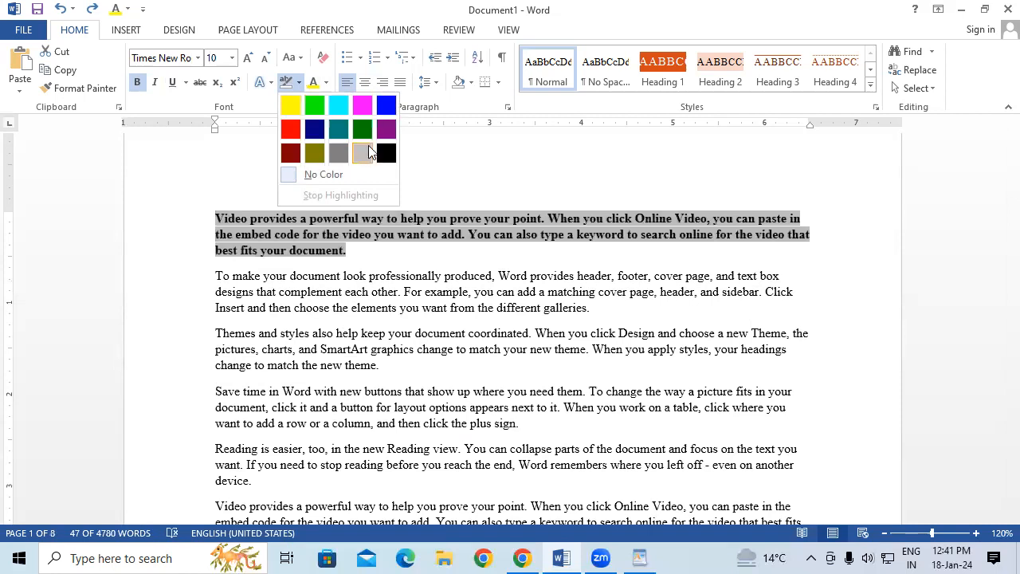
{"action": "left_click", "coordinate": [337, 109]}
{"action": "left_click", "coordinate": [365, 349]}
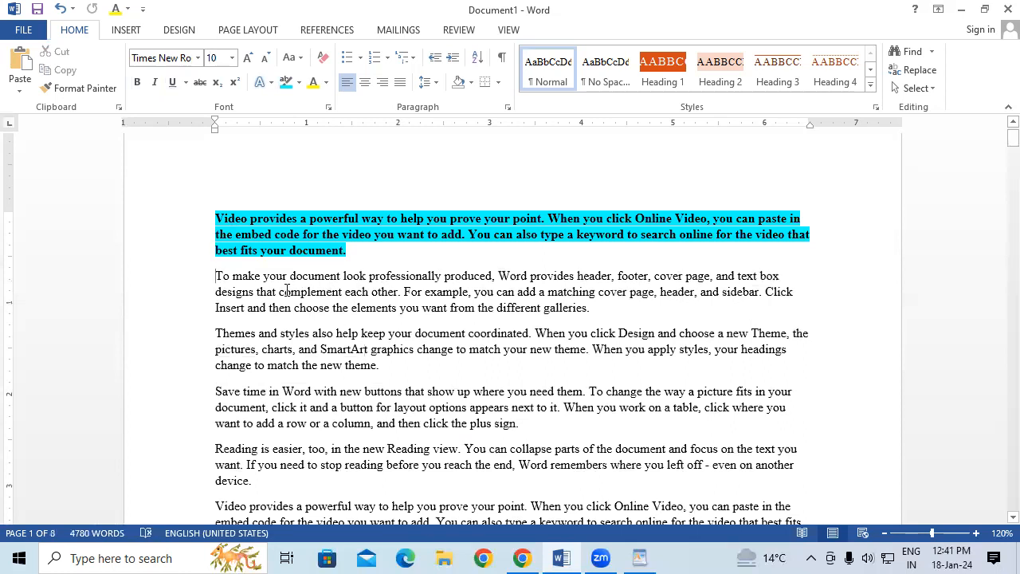
{"action": "left_click_drag", "start_coordinate": [217, 275], "coordinate": [648, 314]}
{"action": "left_click", "coordinate": [327, 83]}
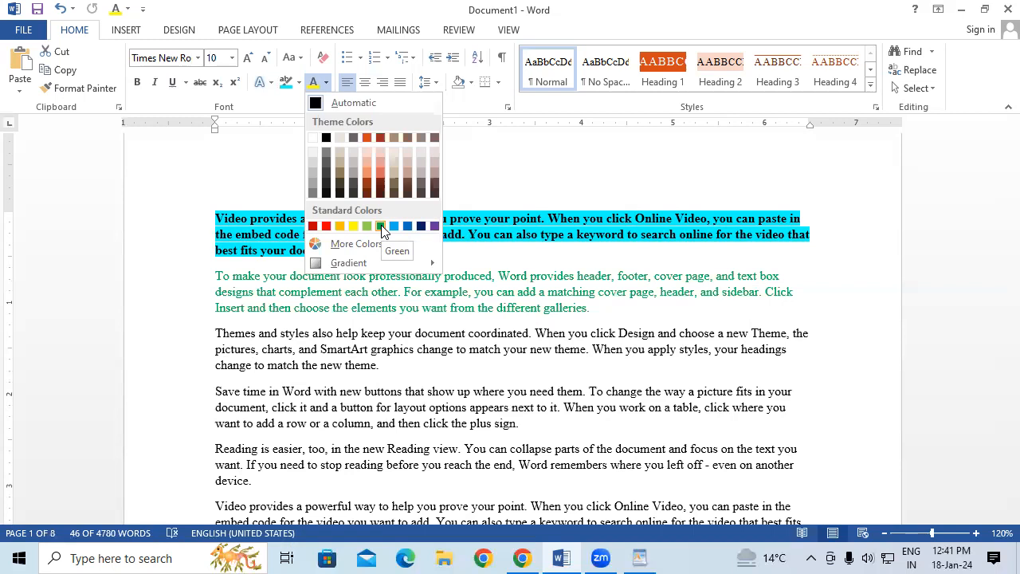
{"action": "left_click", "coordinate": [500, 295]}
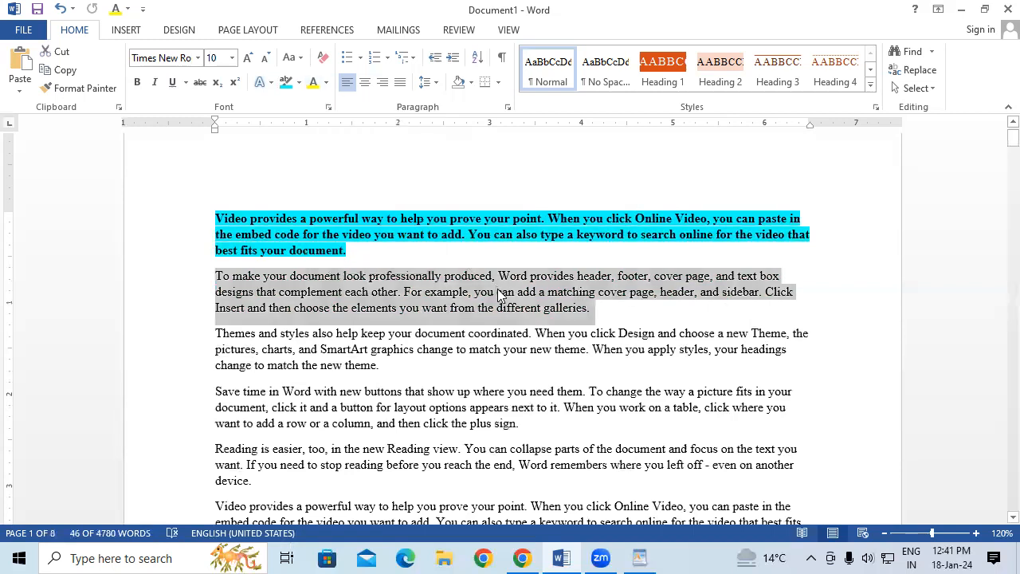
Replace all of the document's text with the single word Gayatri.
{"action": "key", "text": "ctrl+a"}
{"action": "key", "text": "Delete"}
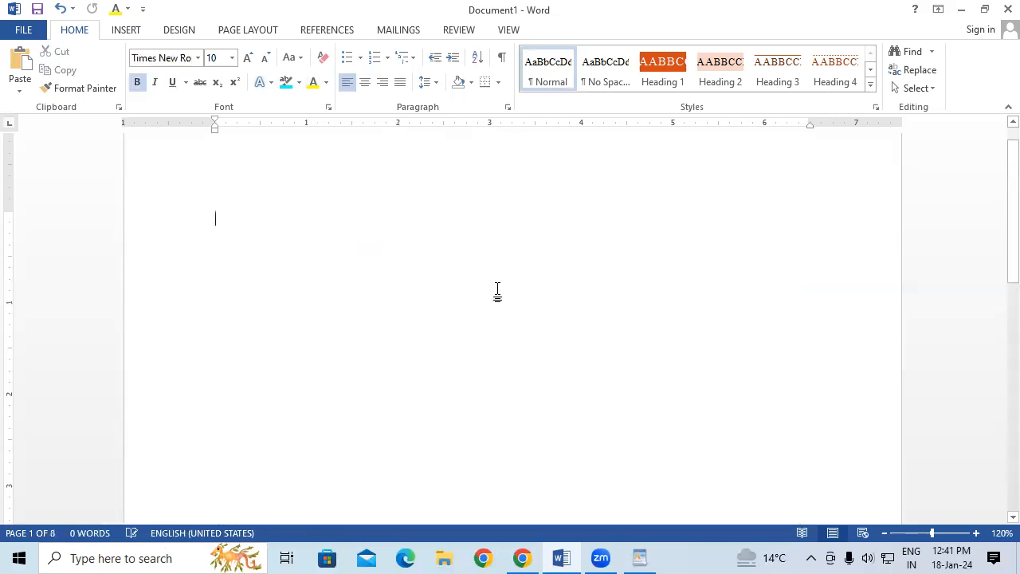
{"action": "type", "text": "Gayatri"}
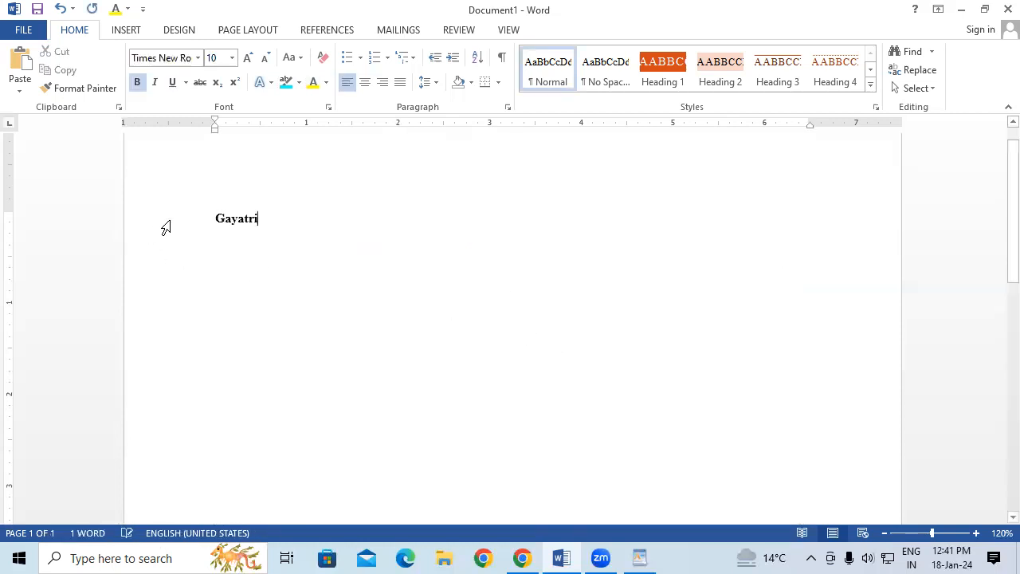
Enlarge the word Gayatri to font size 100.
{"action": "left_click_drag", "start_coordinate": [273, 214], "coordinate": [209, 228]}
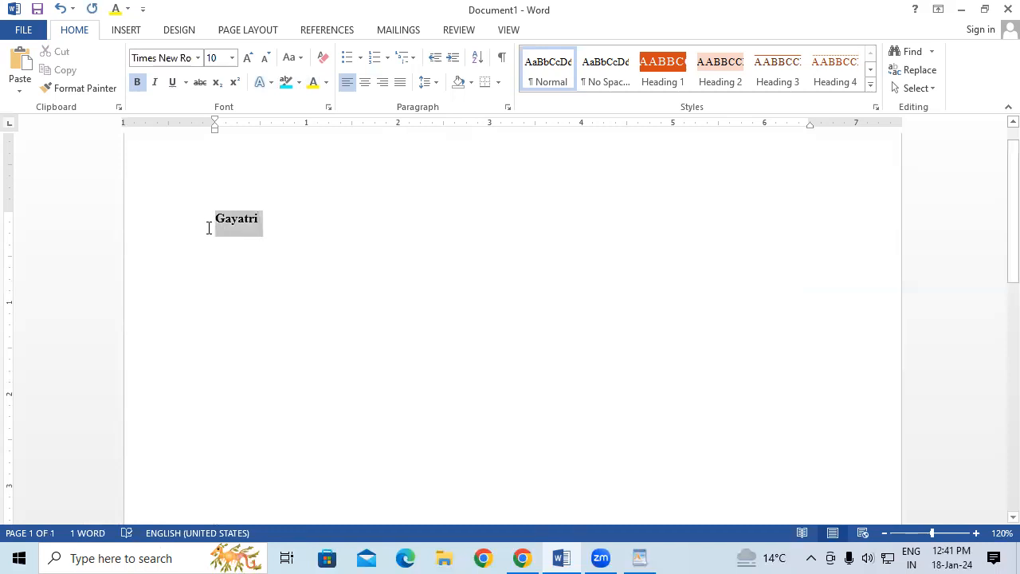
{"action": "left_click", "coordinate": [248, 57]}
{"action": "left_click", "coordinate": [232, 57]}
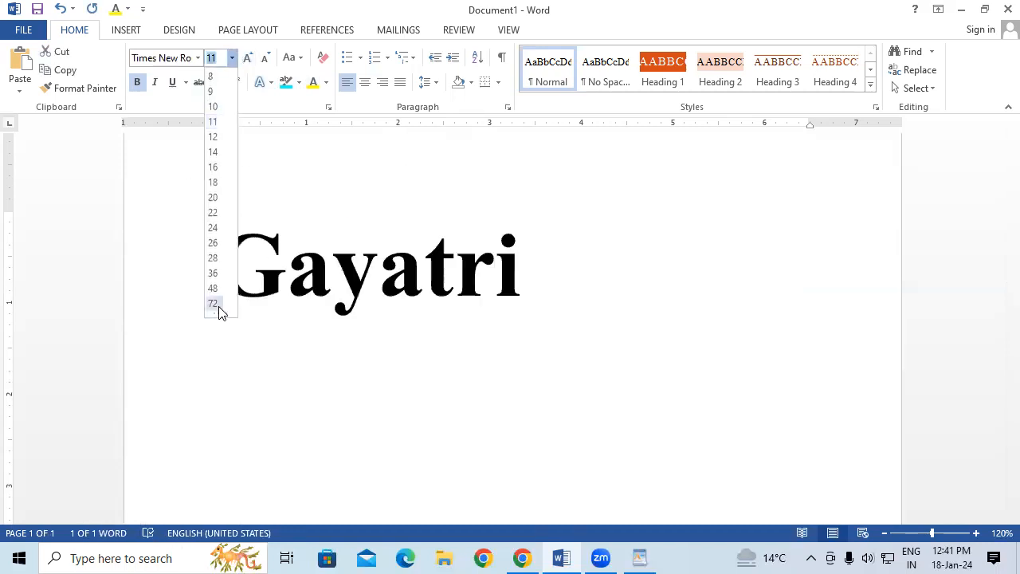
{"action": "left_click", "coordinate": [221, 303]}
{"action": "left_click", "coordinate": [248, 59]}
{"action": "left_click", "coordinate": [246, 59]}
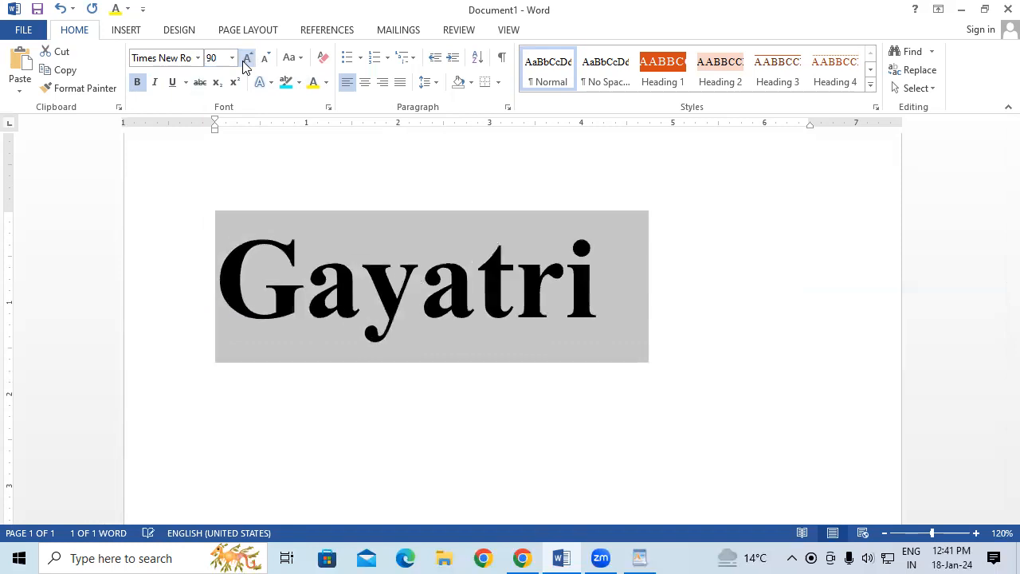
{"action": "left_click", "coordinate": [243, 61]}
{"action": "left_click", "coordinate": [344, 335]}
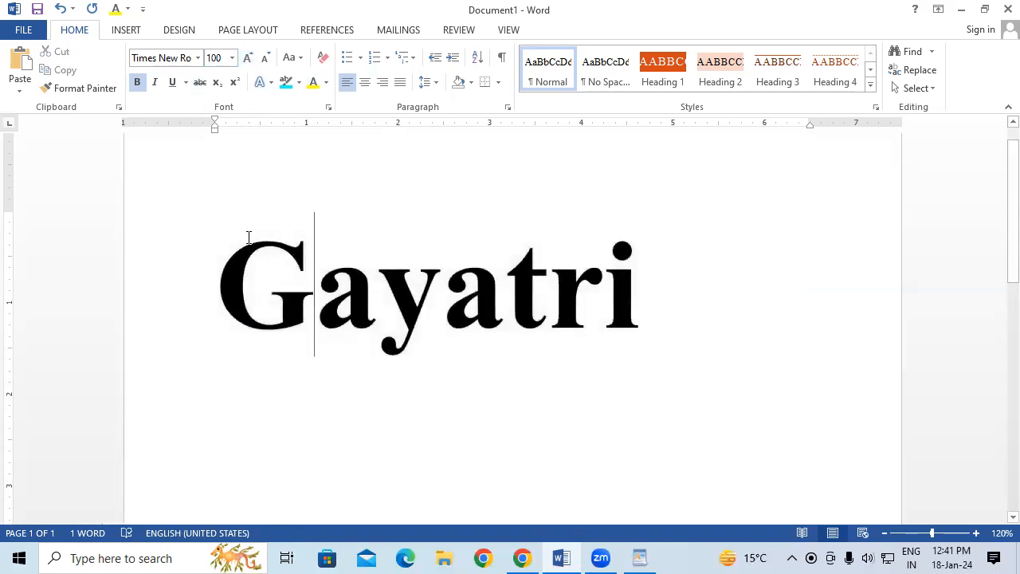
Change the font color of the word Gayatri to the standard Green.
{"action": "left_click_drag", "start_coordinate": [706, 294], "coordinate": [247, 237]}
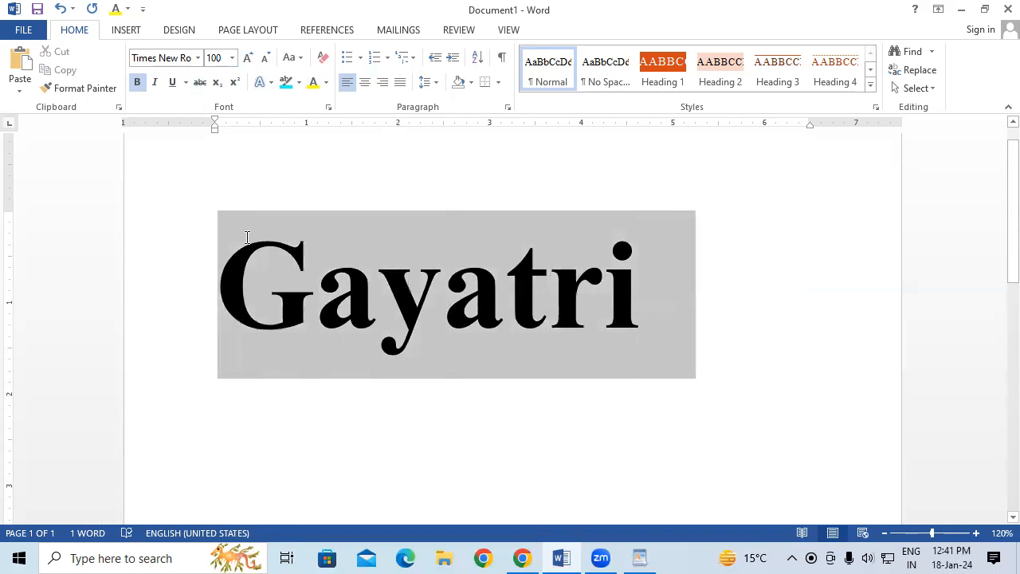
{"action": "left_click", "coordinate": [326, 82]}
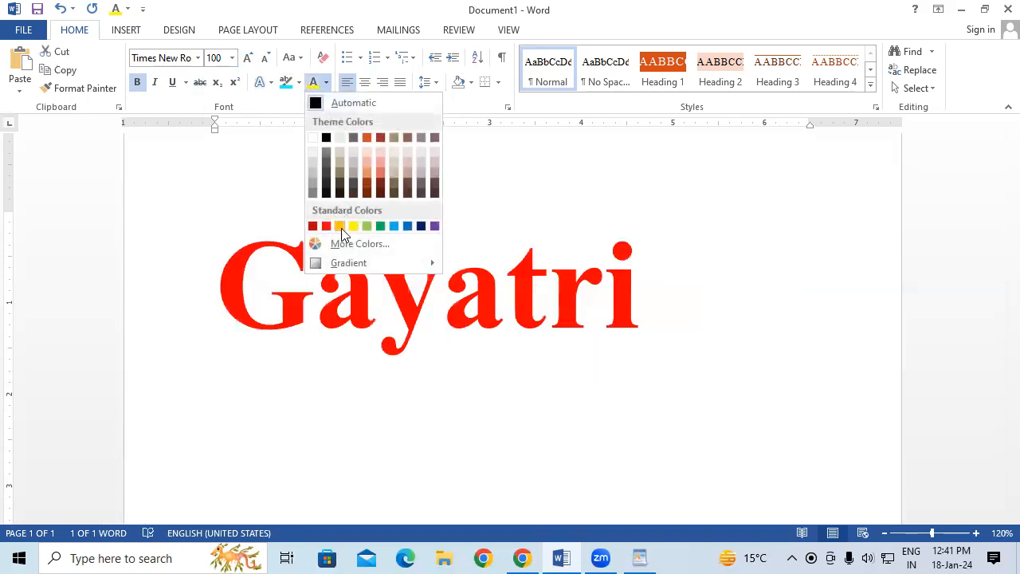
{"action": "left_click", "coordinate": [381, 227]}
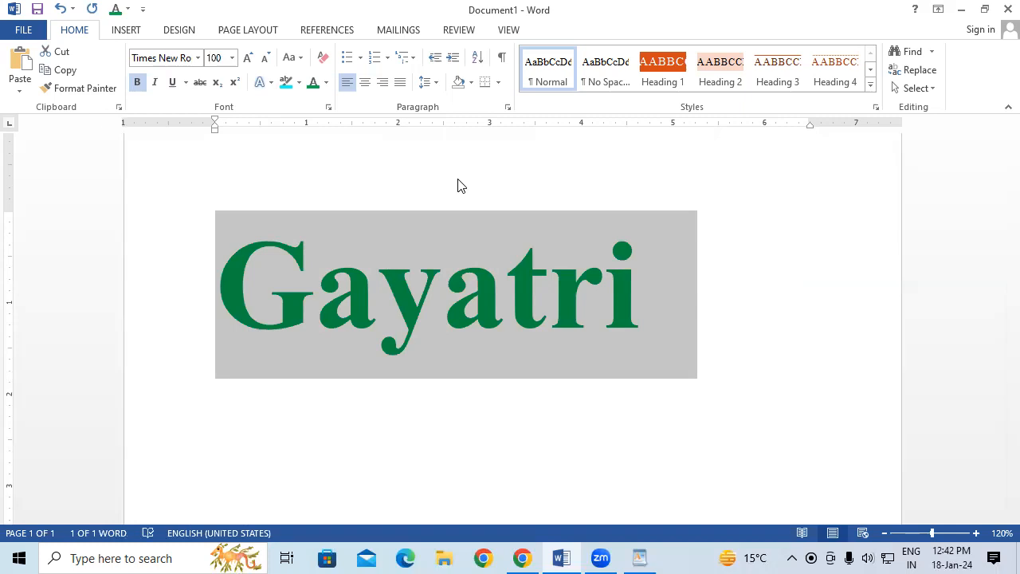
Give the word Gayatri a custom amber font color with RGB values 225, 166, 1.
{"action": "left_click", "coordinate": [326, 83]}
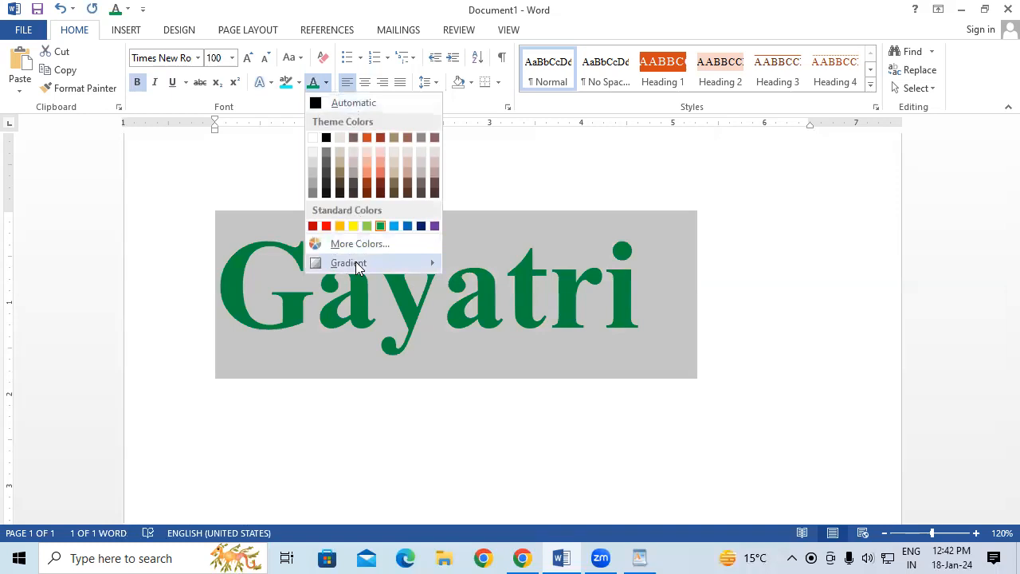
{"action": "mouse_move", "coordinate": [358, 269]}
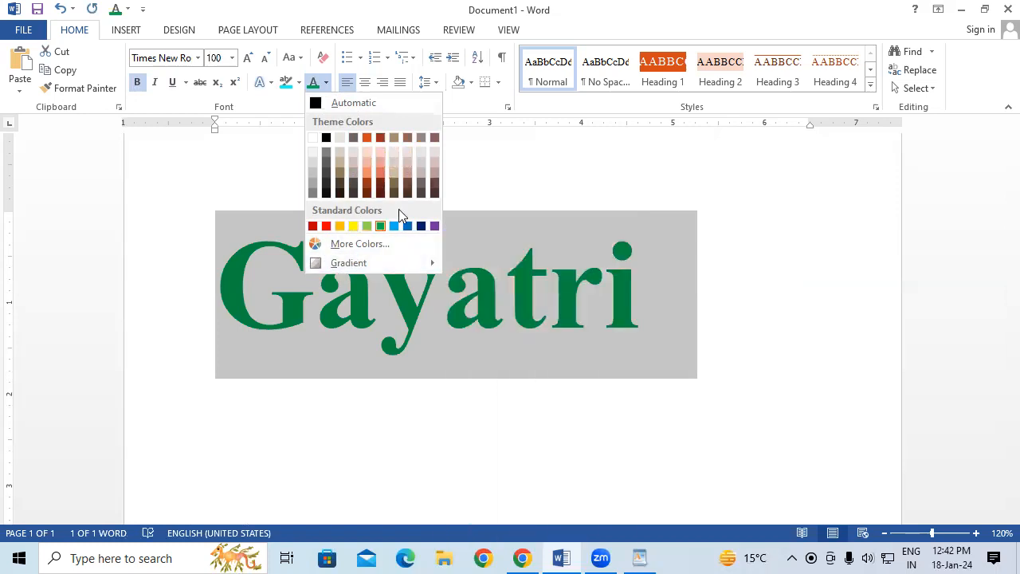
{"action": "left_click", "coordinate": [361, 245]}
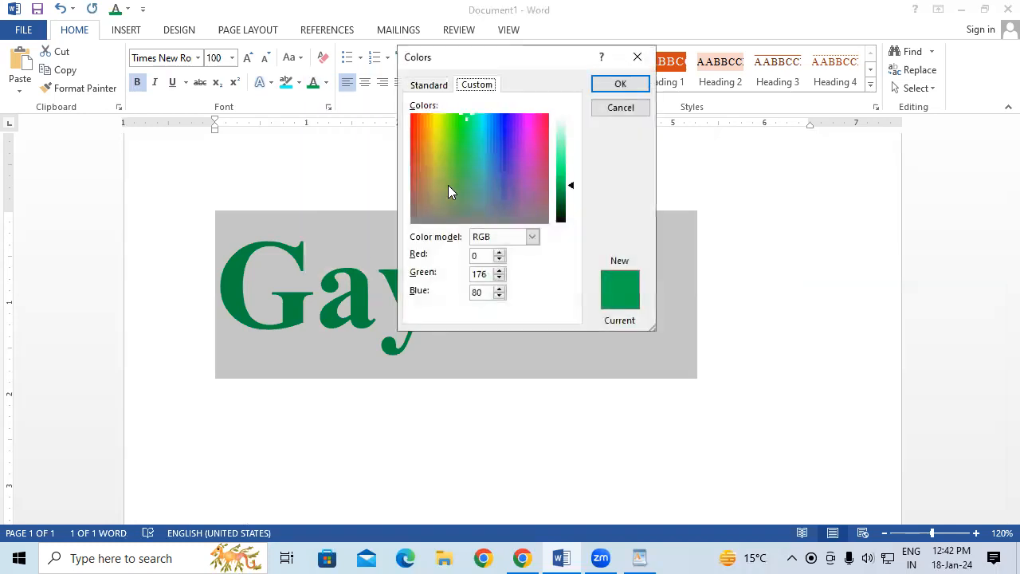
{"action": "left_click_drag", "start_coordinate": [467, 117], "coordinate": [451, 156]}
{"action": "left_click_drag", "start_coordinate": [571, 188], "coordinate": [553, 172]}
{"action": "left_click_drag", "start_coordinate": [460, 155], "coordinate": [428, 113]}
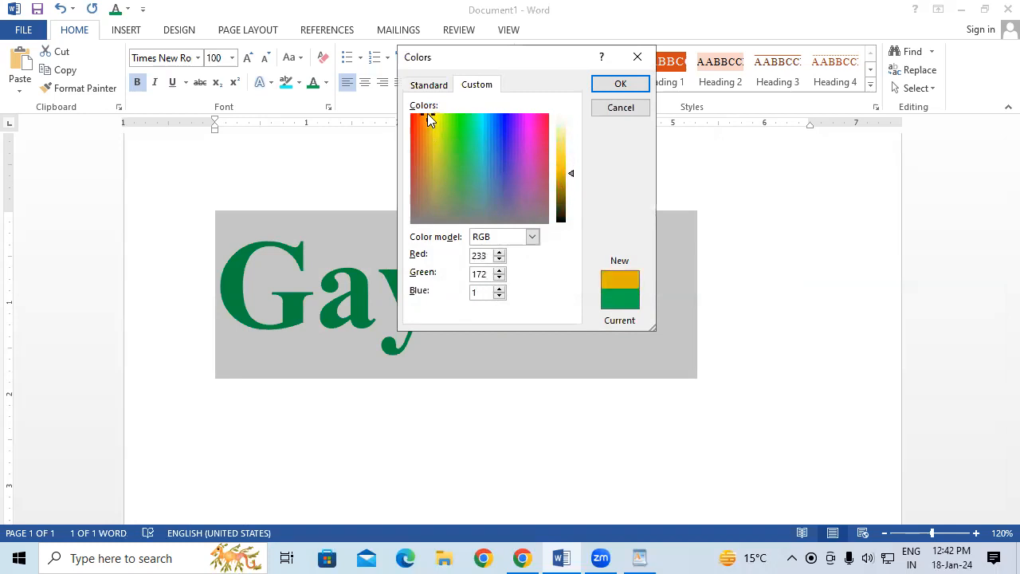
{"action": "left_click_drag", "start_coordinate": [571, 174], "coordinate": [579, 182]}
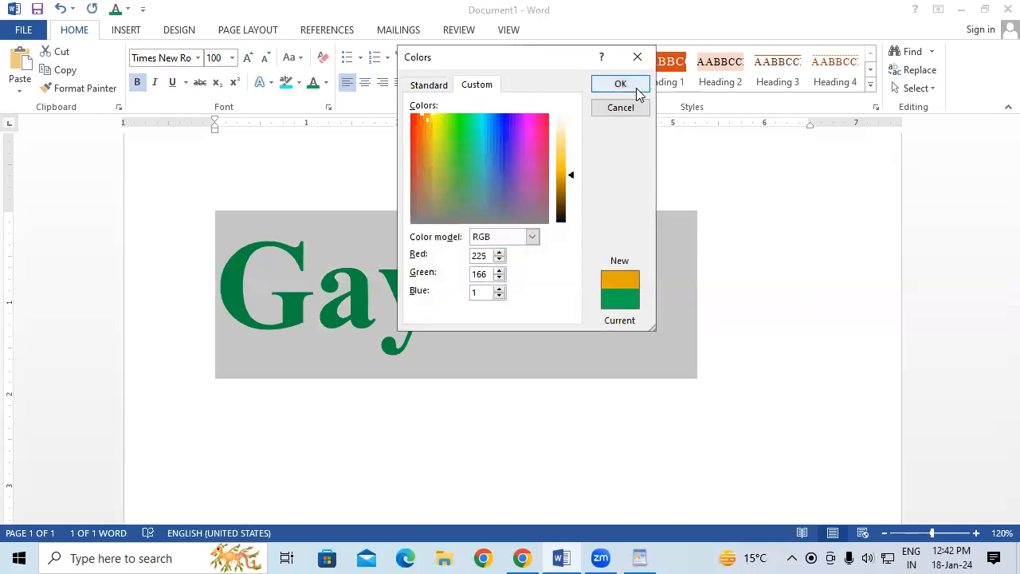
{"action": "left_click", "coordinate": [634, 88]}
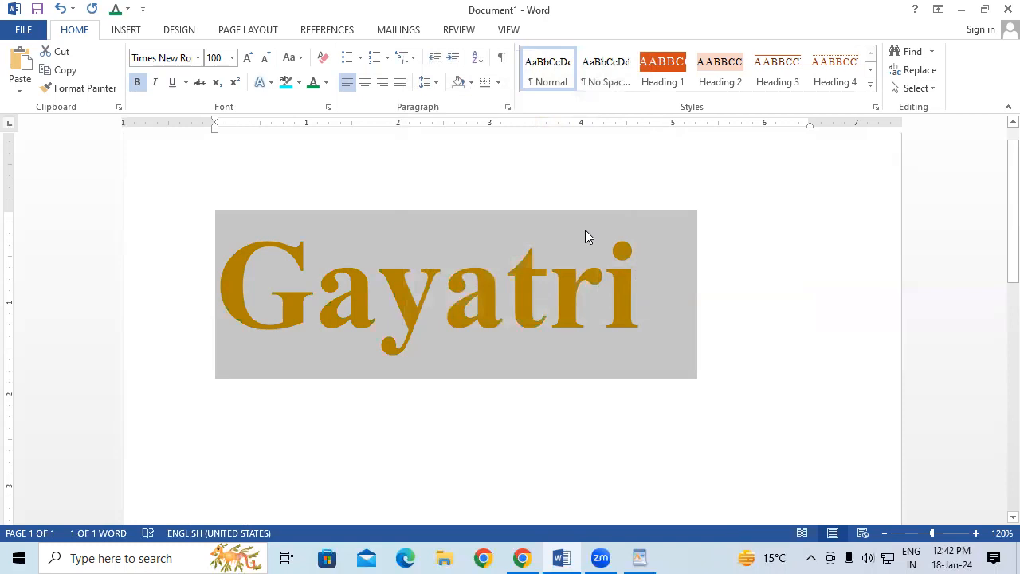
{"action": "left_click", "coordinate": [326, 83]}
{"action": "mouse_move", "coordinate": [360, 294]}
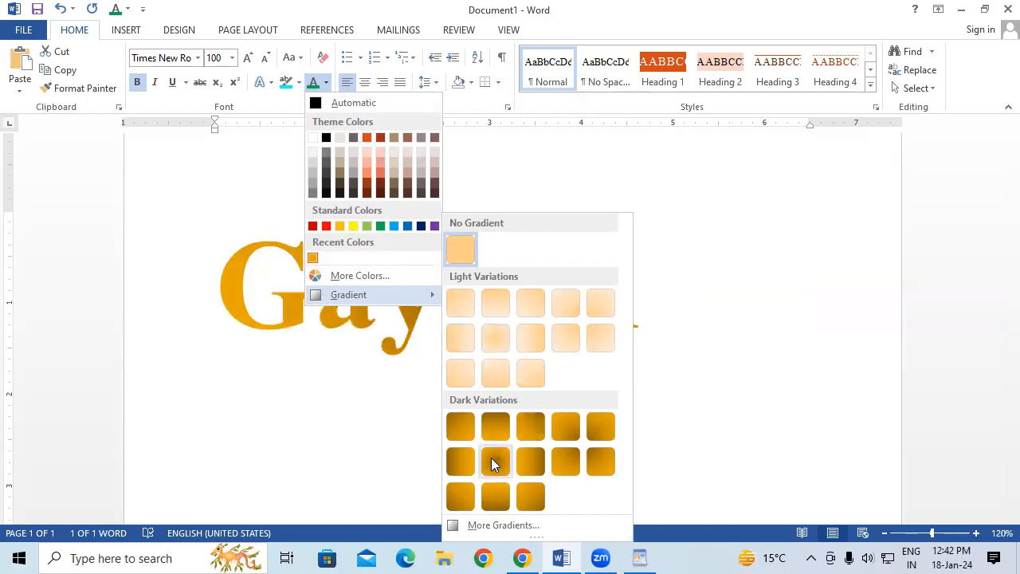
{"action": "left_click", "coordinate": [343, 456]}
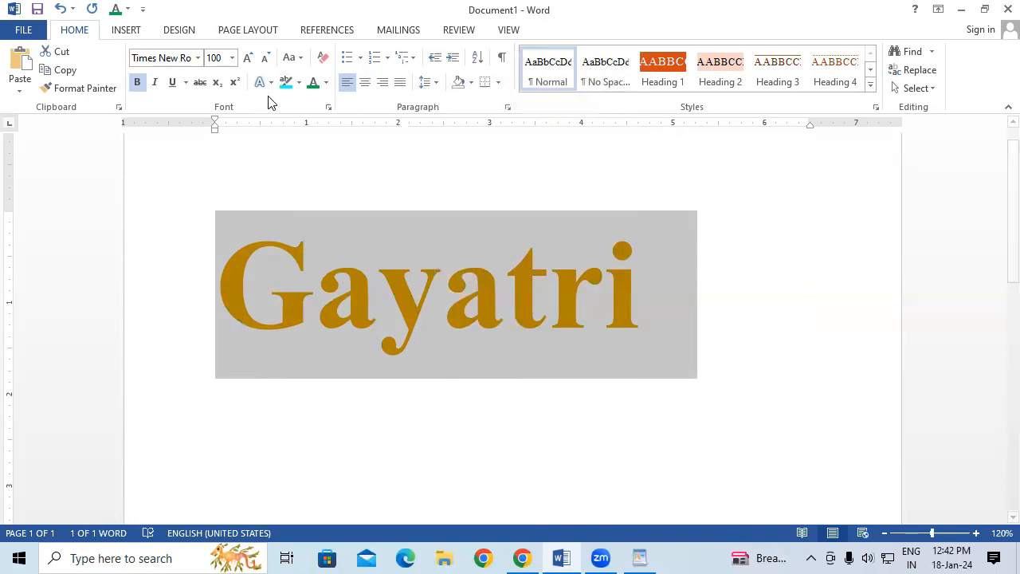
Open the detailed text fill settings for the word Gayatri and give it a solid green fill at 0% transparency.
{"action": "left_click", "coordinate": [326, 83]}
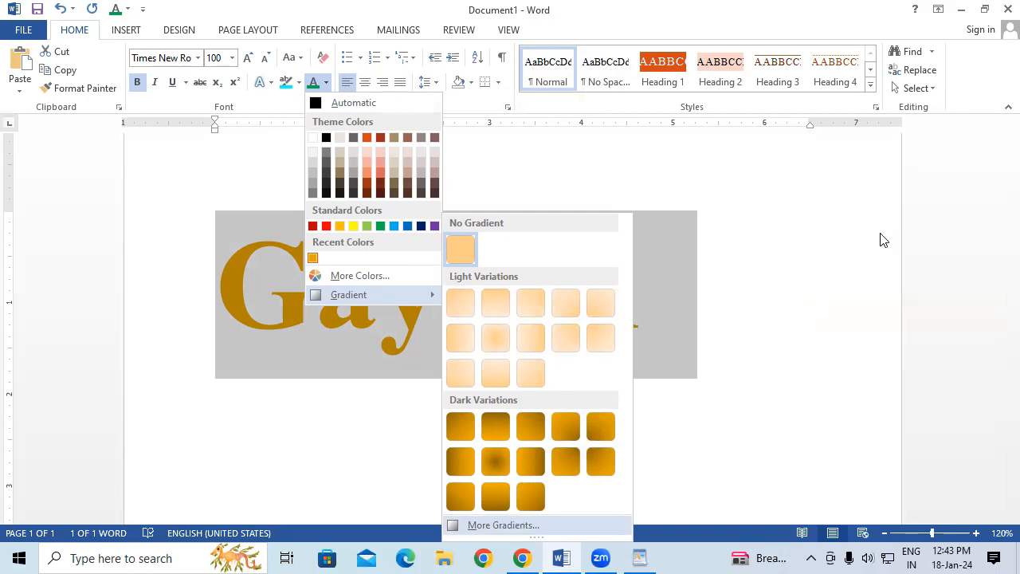
{"action": "left_click", "coordinate": [986, 288]}
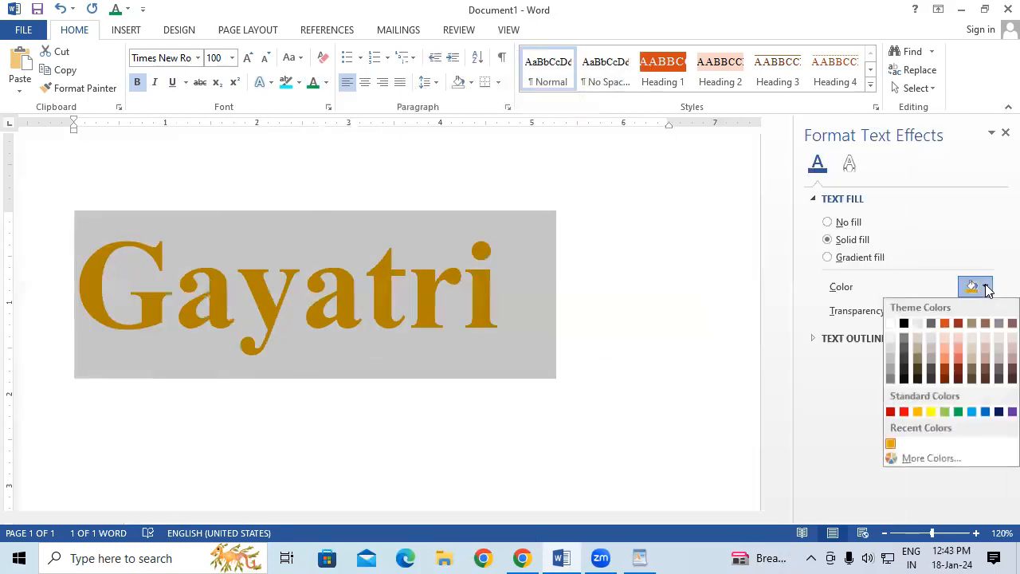
{"action": "left_click", "coordinate": [958, 412]}
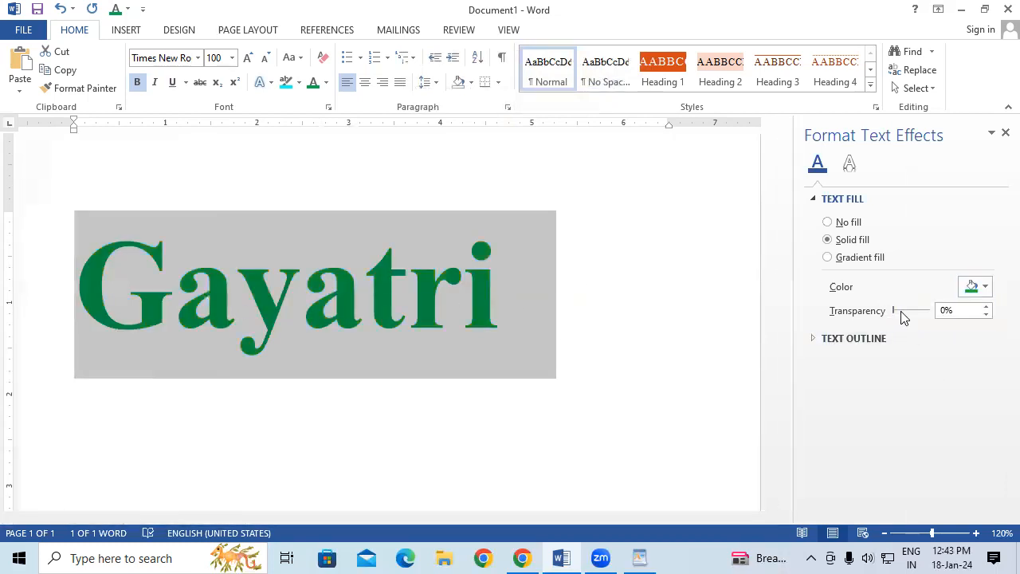
{"action": "mouse_move", "coordinate": [896, 310]}
{"action": "left_mouse_down"}
{"action": "mouse_move", "coordinate": [927, 315]}
{"action": "mouse_move", "coordinate": [879, 321]}
{"action": "mouse_move", "coordinate": [888, 314]}
{"action": "mouse_move", "coordinate": [924, 328]}
{"action": "mouse_move", "coordinate": [892, 325]}
{"action": "left_mouse_up"}
Apply a gradient fill to the word Gayatri with one middle gradient stop removed and the other placed at 58%.
{"action": "left_click", "coordinate": [828, 257]}
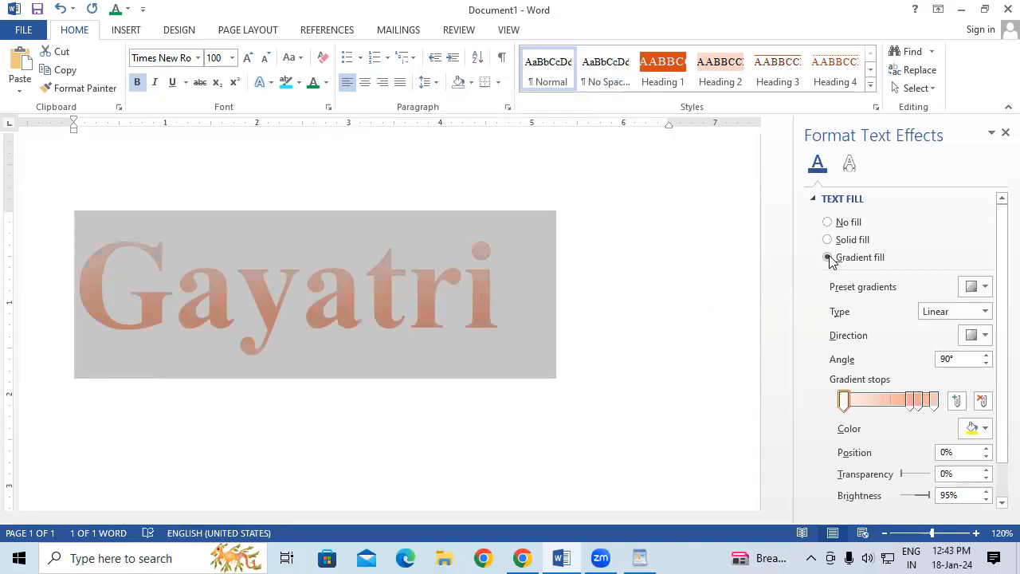
{"action": "mouse_move", "coordinate": [917, 400]}
{"action": "left_mouse_down"}
{"action": "mouse_move", "coordinate": [876, 407]}
{"action": "mouse_move", "coordinate": [899, 405]}
{"action": "left_mouse_up"}
{"action": "left_click", "coordinate": [982, 402]}
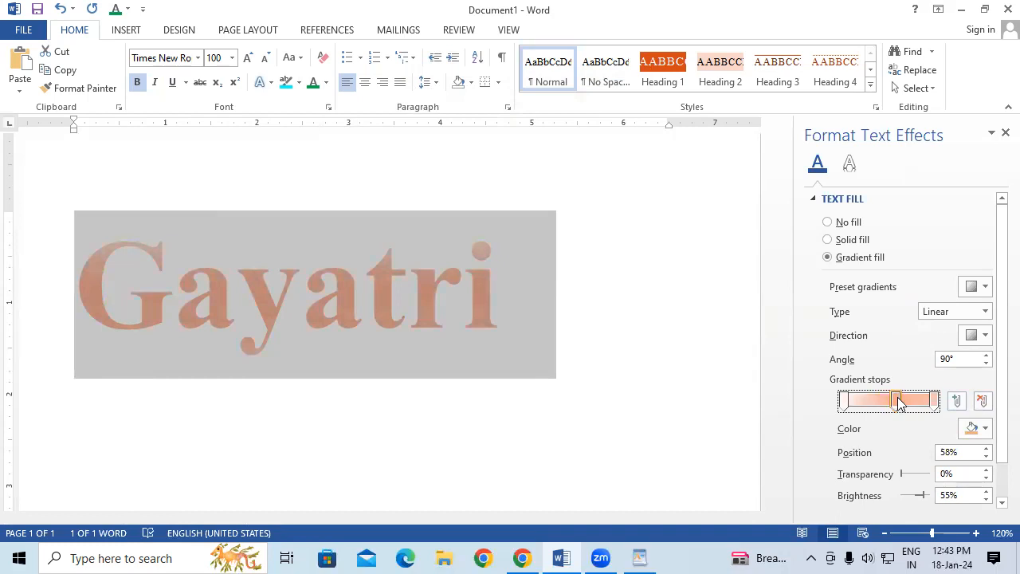
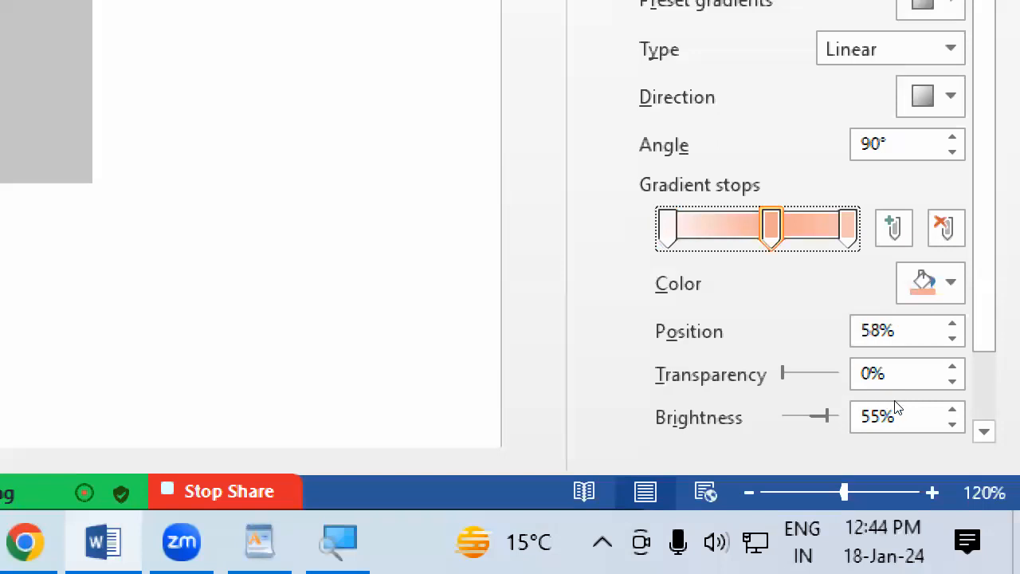
Remove the gradient stop at 100% and move the 58% stop to 32%.
{"action": "left_click", "coordinate": [936, 405]}
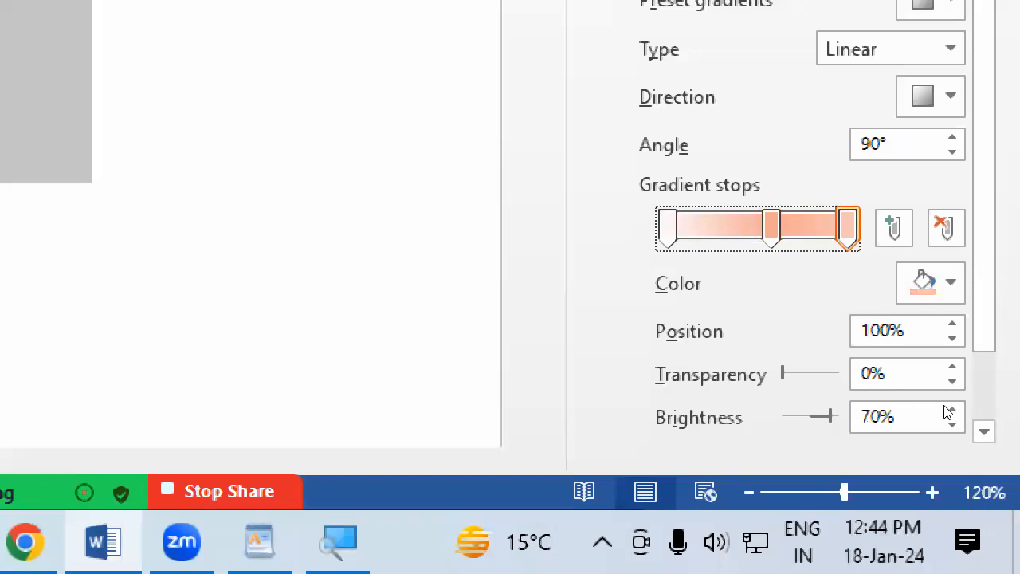
{"action": "left_click", "coordinate": [946, 228]}
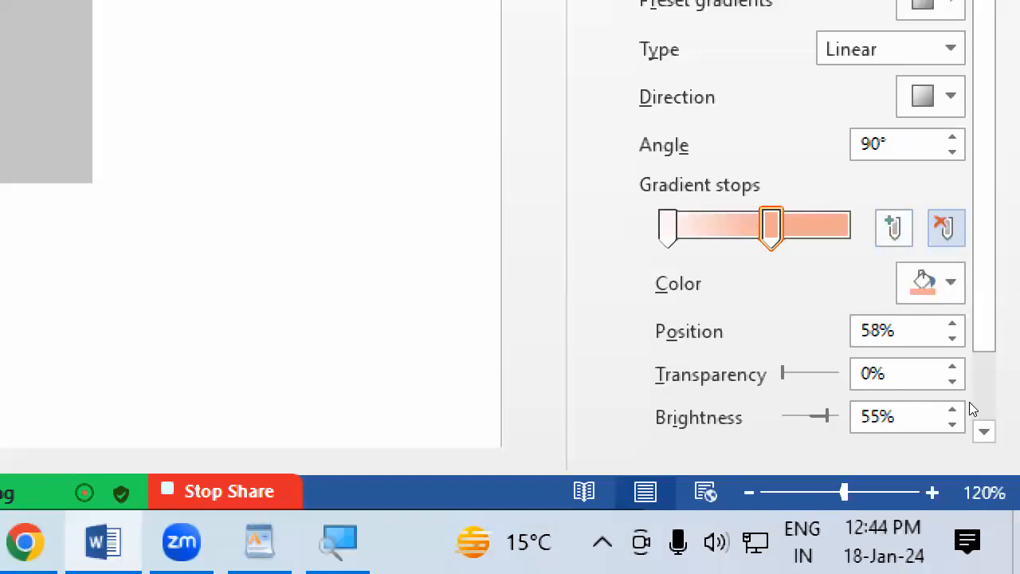
{"action": "left_click", "coordinate": [899, 396]}
{"action": "mouse_move", "coordinate": [668, 231]}
{"action": "left_mouse_down"}
{"action": "mouse_move", "coordinate": [694, 231]}
{"action": "mouse_move", "coordinate": [668, 231]}
{"action": "left_mouse_up"}
{"action": "left_click_drag", "start_coordinate": [771, 231], "coordinate": [725, 231]}
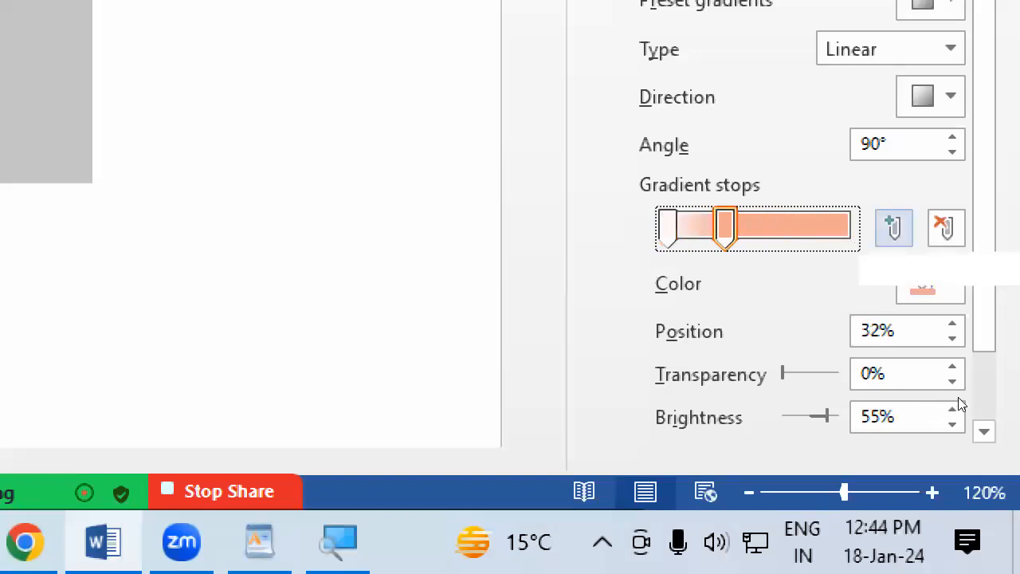
Add gradient stops until there are seven, spread roughly evenly, including stops at 15%, 30%, 48%, 65%, 83% and 100%.
{"action": "left_click", "coordinate": [894, 228]}
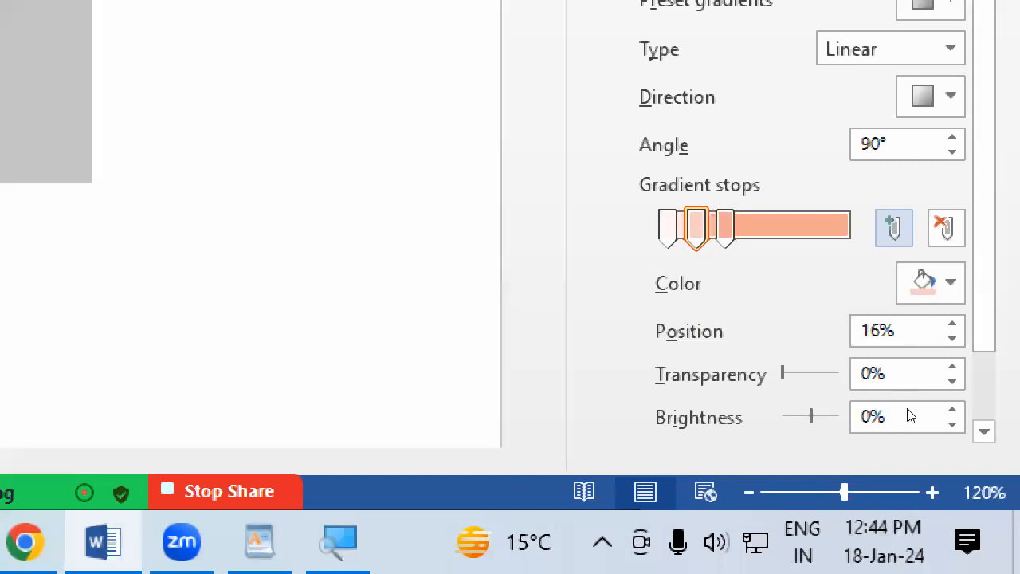
{"action": "left_click", "coordinate": [894, 227]}
{"action": "mouse_move", "coordinate": [696, 228]}
{"action": "left_mouse_down"}
{"action": "mouse_move", "coordinate": [754, 228]}
{"action": "mouse_move", "coordinate": [694, 229]}
{"action": "left_mouse_up"}
{"action": "left_click", "coordinate": [692, 229]}
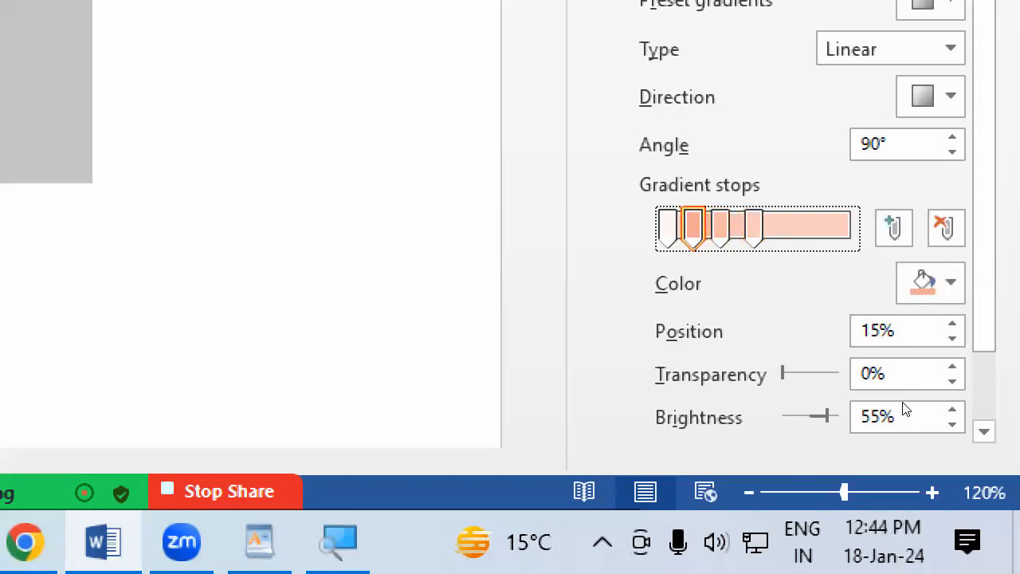
{"action": "left_click", "coordinate": [776, 227]}
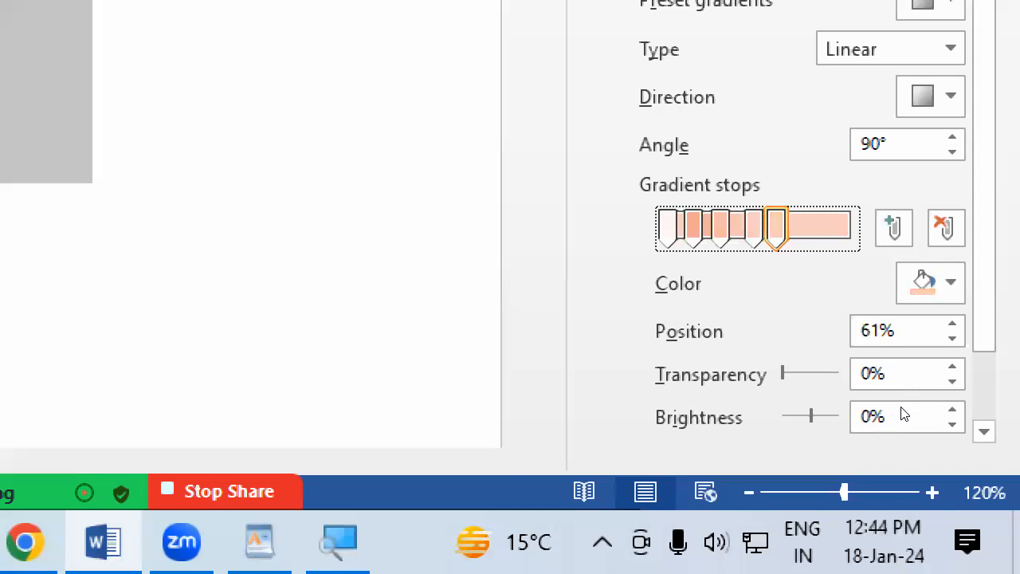
{"action": "left_click_drag", "start_coordinate": [776, 227], "coordinate": [784, 227]}
{"action": "left_click", "coordinate": [821, 227]}
{"action": "left_click_drag", "start_coordinate": [821, 227], "coordinate": [848, 227]}
{"action": "left_click", "coordinate": [840, 227]}
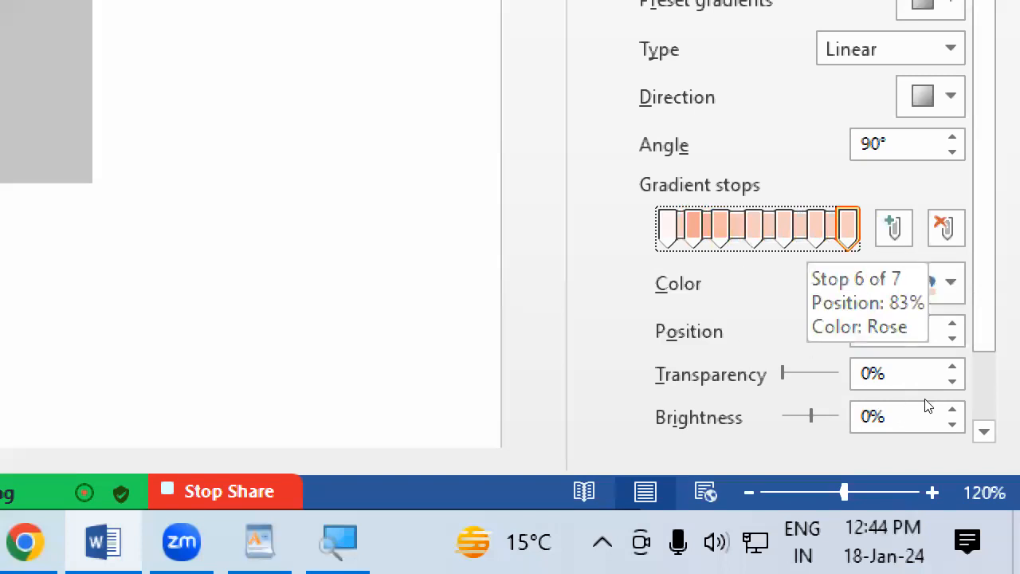
Color the gradient stop at 100% Green, the one at 83% Light Green and the one at 65% Yellow.
{"action": "left_click", "coordinate": [951, 283]}
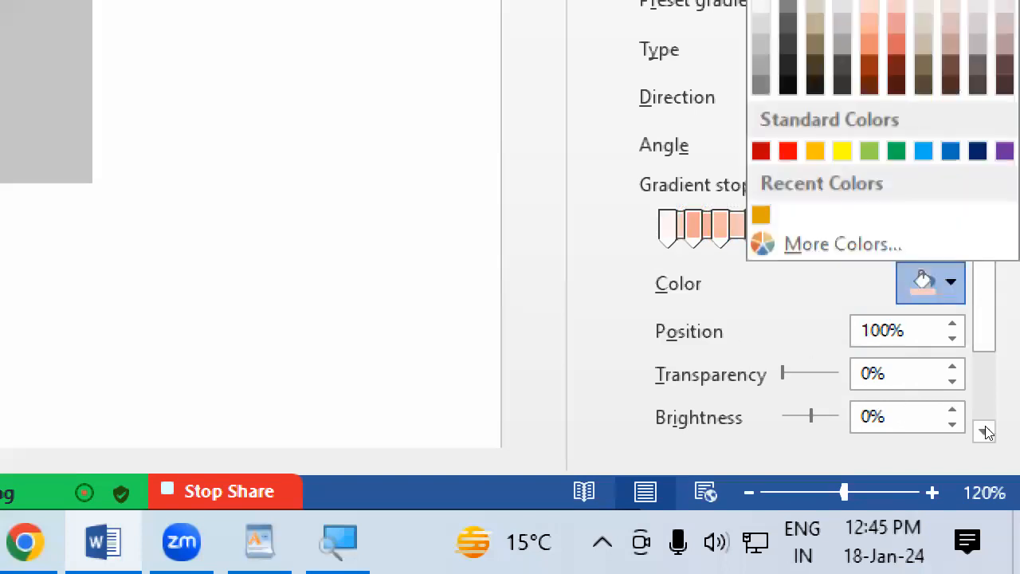
{"action": "left_click", "coordinate": [897, 151]}
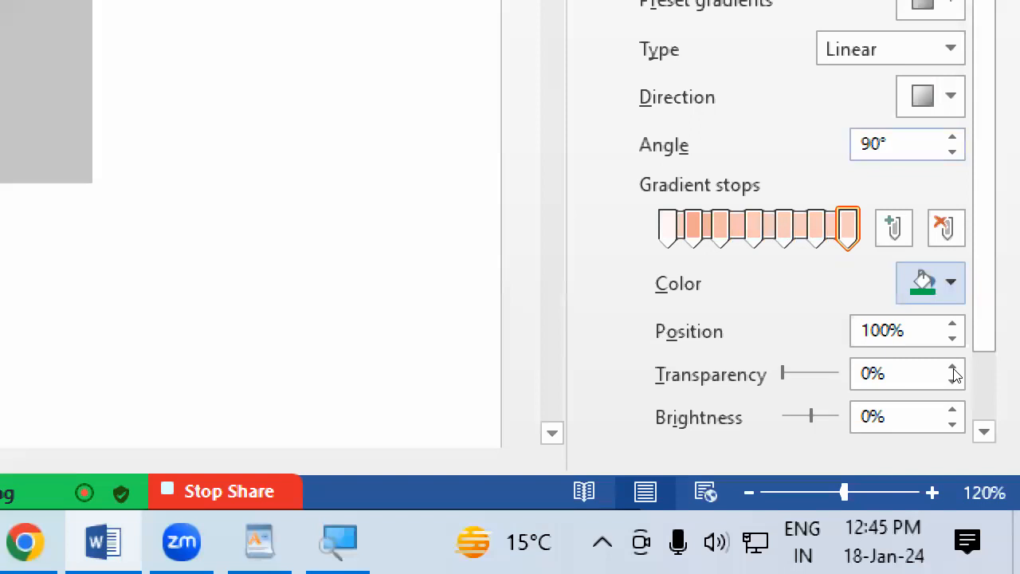
{"action": "left_click", "coordinate": [816, 228]}
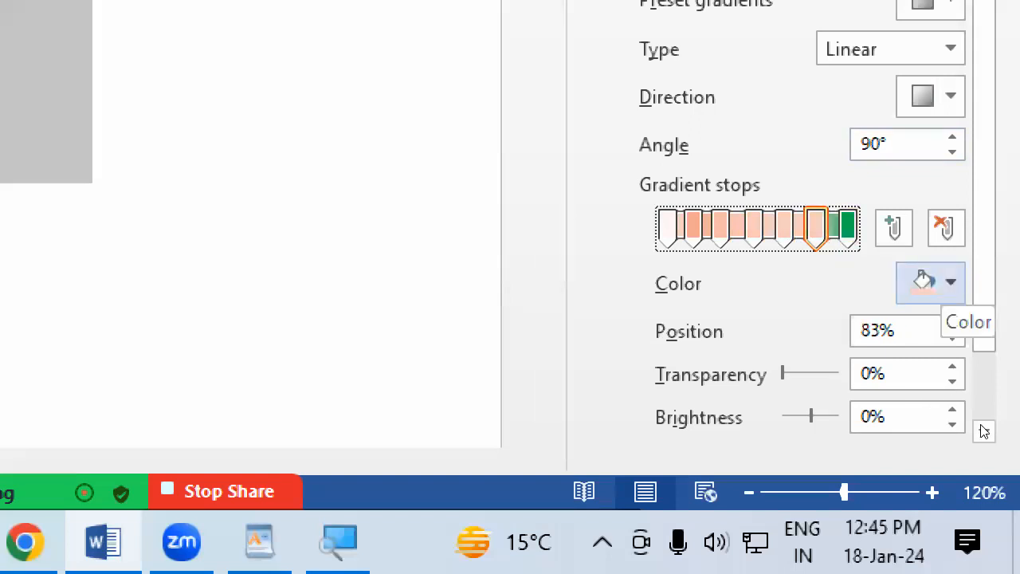
{"action": "left_click", "coordinate": [951, 283]}
{"action": "left_click", "coordinate": [870, 151]}
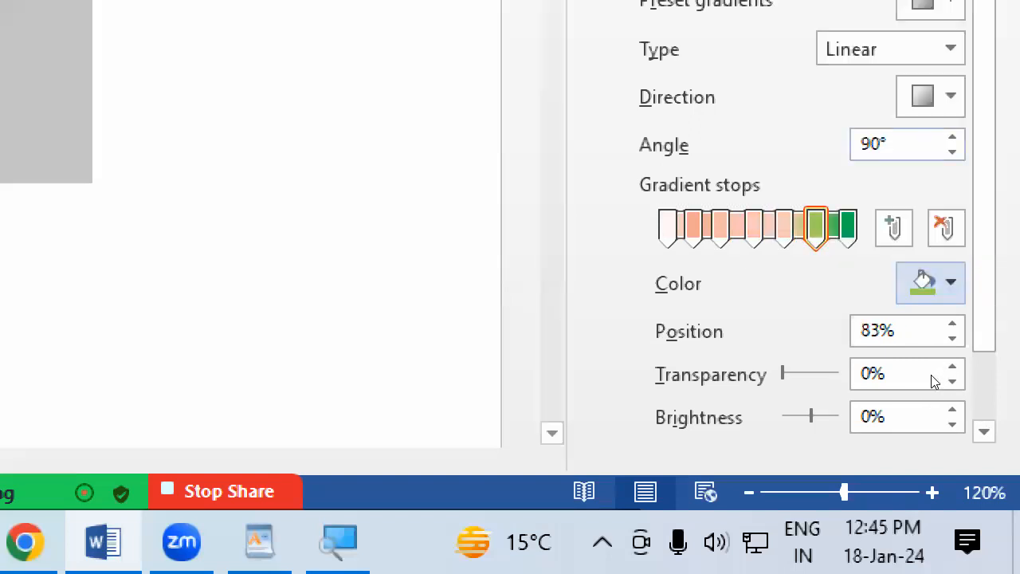
{"action": "left_click", "coordinate": [784, 227]}
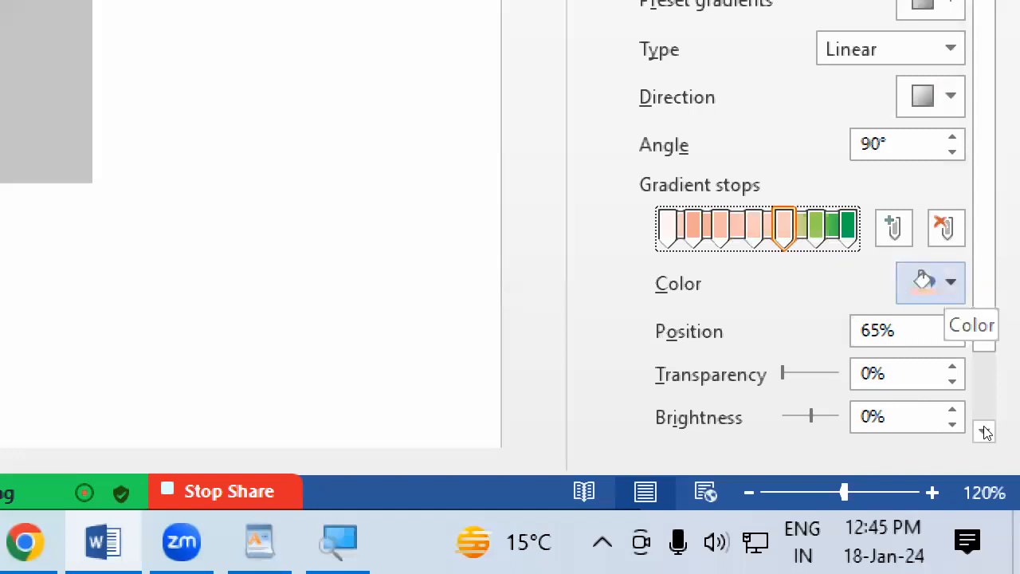
{"action": "left_click", "coordinate": [948, 283]}
{"action": "left_click", "coordinate": [843, 151]}
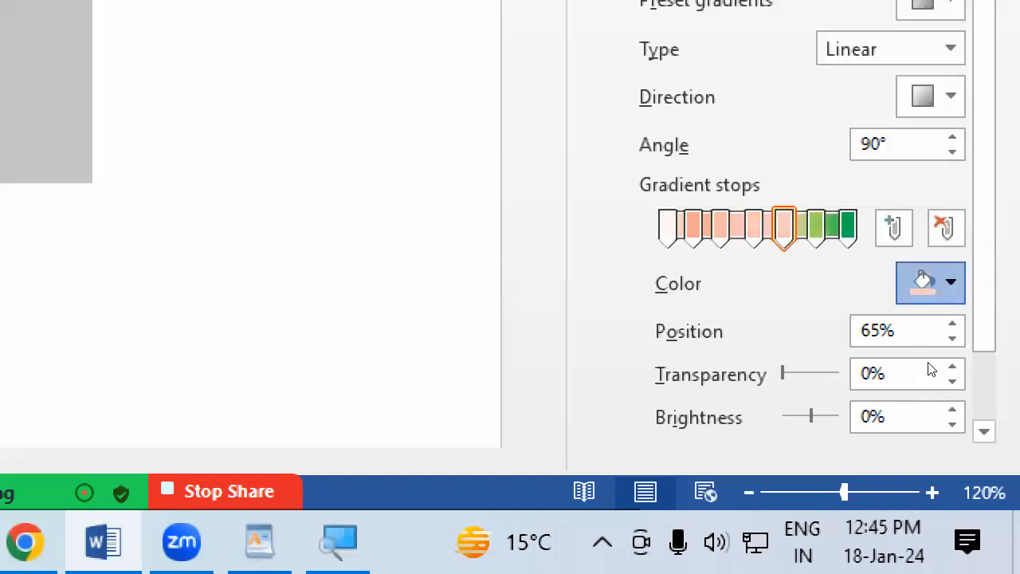
Color the gradient stop at 48% Dark Blue and the one at 30% Yellow.
{"action": "left_click", "coordinate": [754, 228]}
{"action": "left_click", "coordinate": [924, 280]}
{"action": "left_click", "coordinate": [978, 151]}
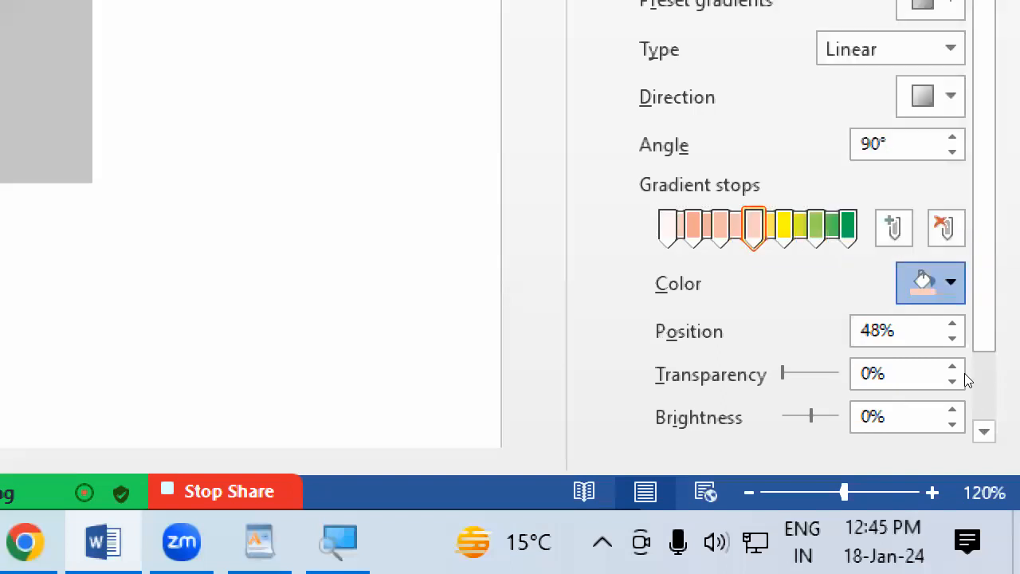
{"action": "left_click", "coordinate": [720, 228]}
{"action": "left_click", "coordinate": [925, 280]}
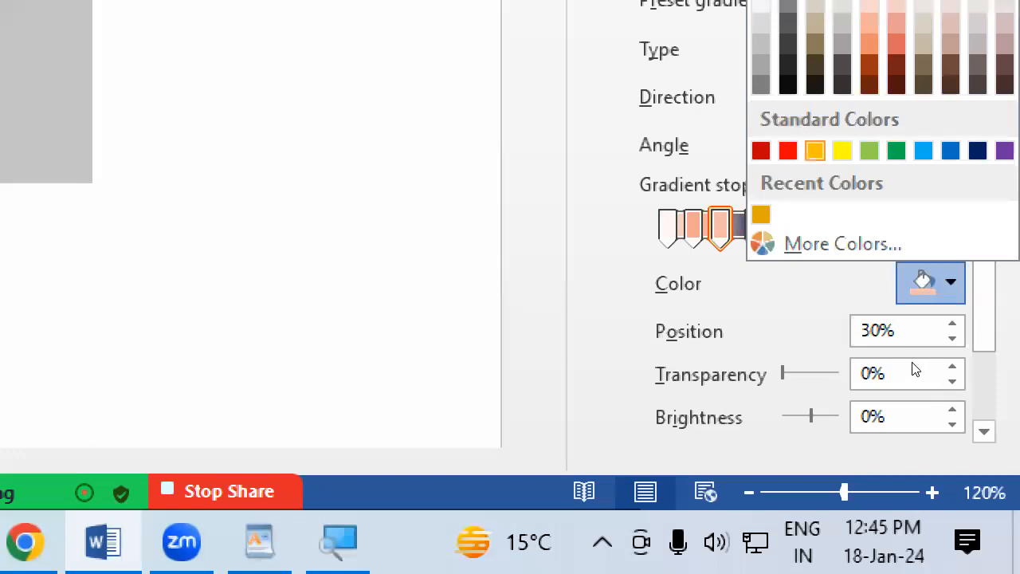
{"action": "left_click", "coordinate": [842, 151]}
Color the gradient stop at 15% Purple and the first stop at 0% Light Blue.
{"action": "left_click", "coordinate": [694, 228]}
{"action": "left_click", "coordinate": [931, 283]}
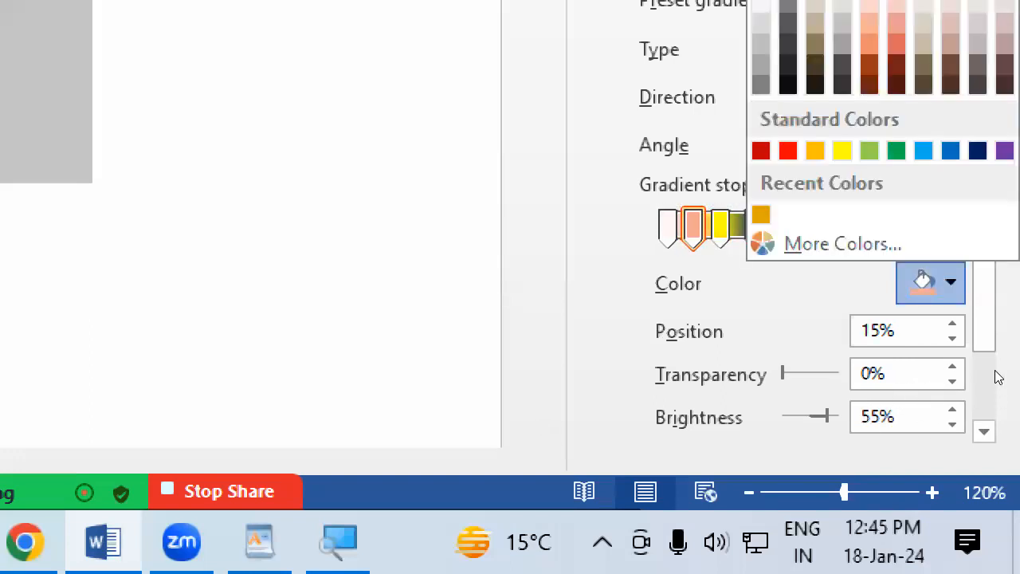
{"action": "left_click", "coordinate": [1004, 151]}
{"action": "left_click", "coordinate": [668, 228]}
{"action": "left_click", "coordinate": [931, 283]}
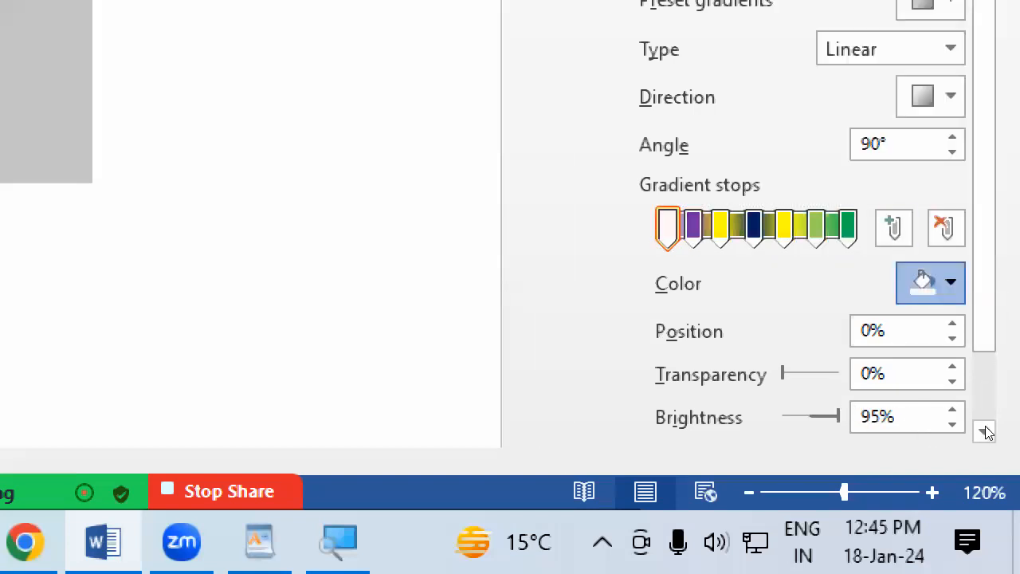
{"action": "left_click", "coordinate": [922, 151]}
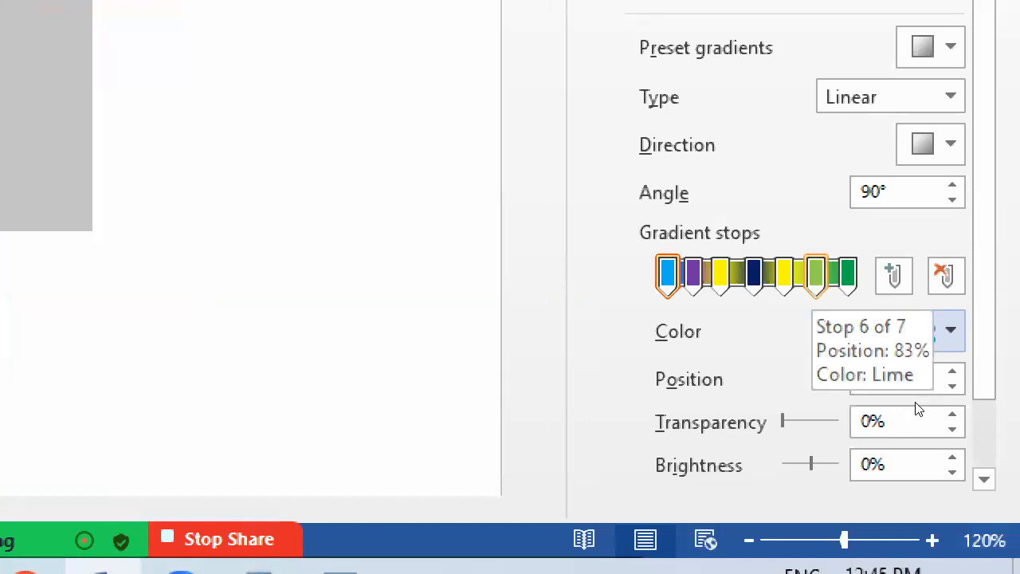
Remove the gradient stops at 83%, 65%, 48% and 30%, keeping the light blue, purple and green ones.
{"action": "left_click", "coordinate": [815, 275]}
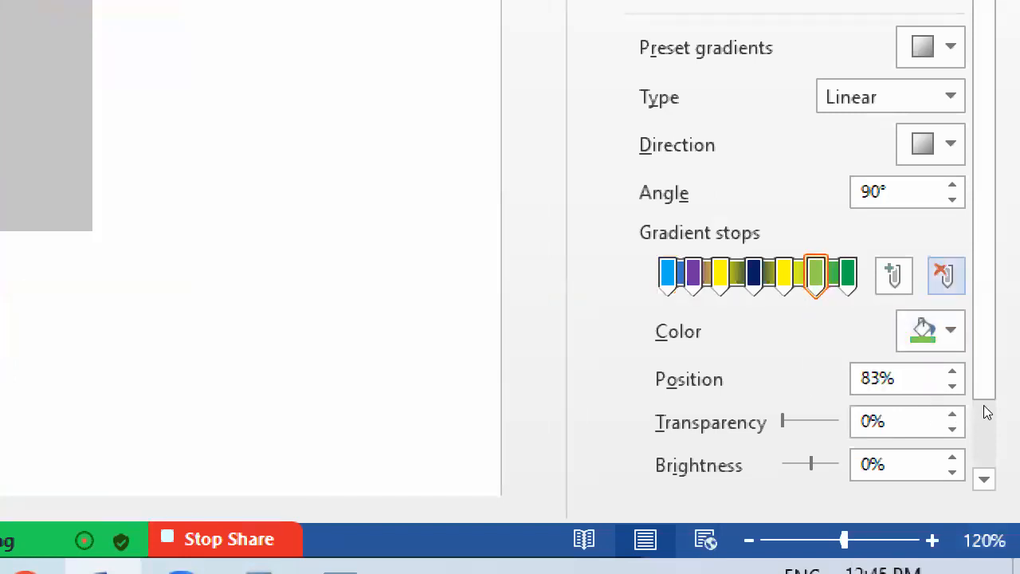
{"action": "left_click", "coordinate": [946, 276]}
{"action": "left_click", "coordinate": [784, 275]}
{"action": "left_click", "coordinate": [946, 276]}
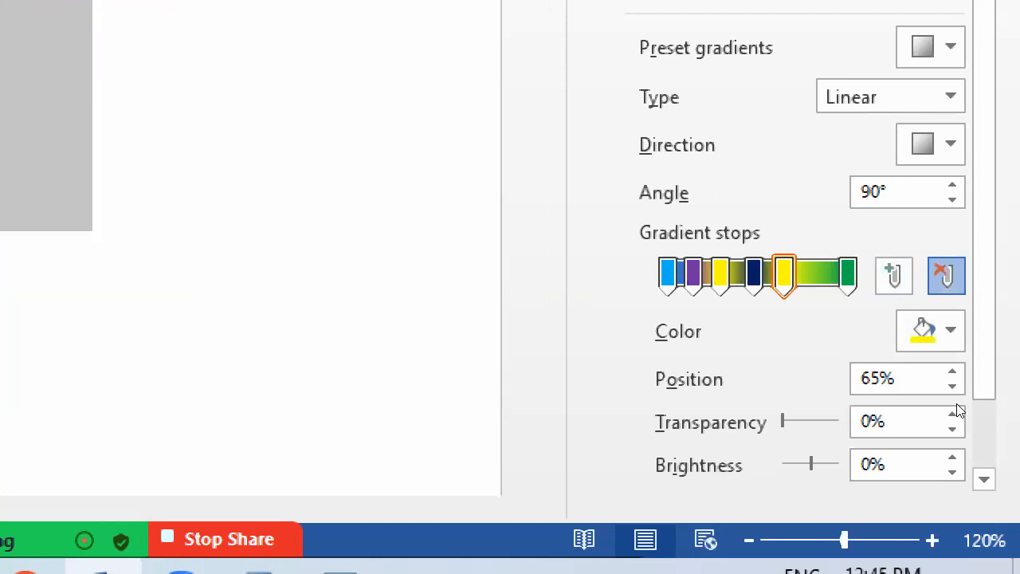
{"action": "left_click", "coordinate": [753, 275]}
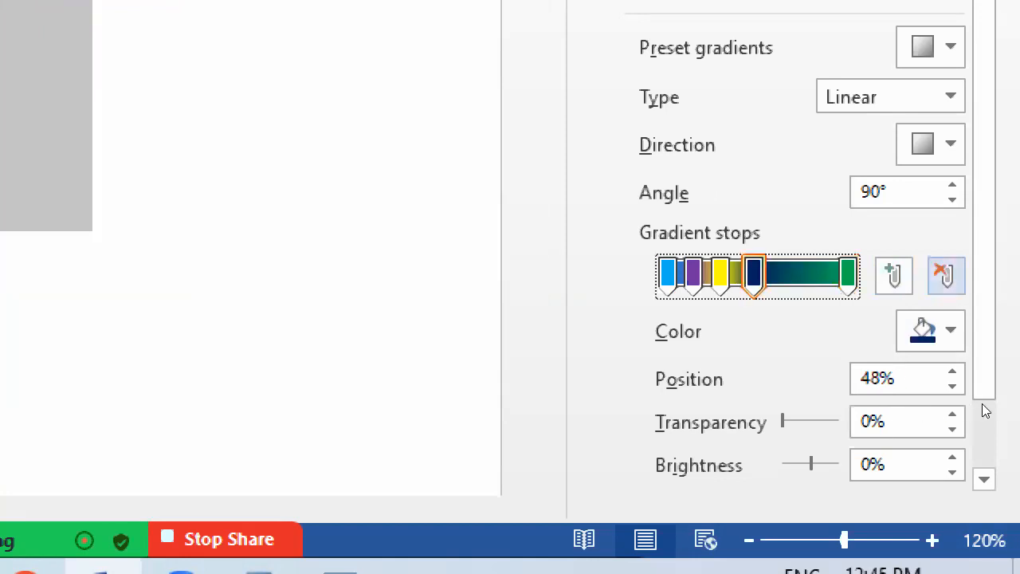
{"action": "left_click", "coordinate": [947, 276]}
{"action": "left_click", "coordinate": [721, 275]}
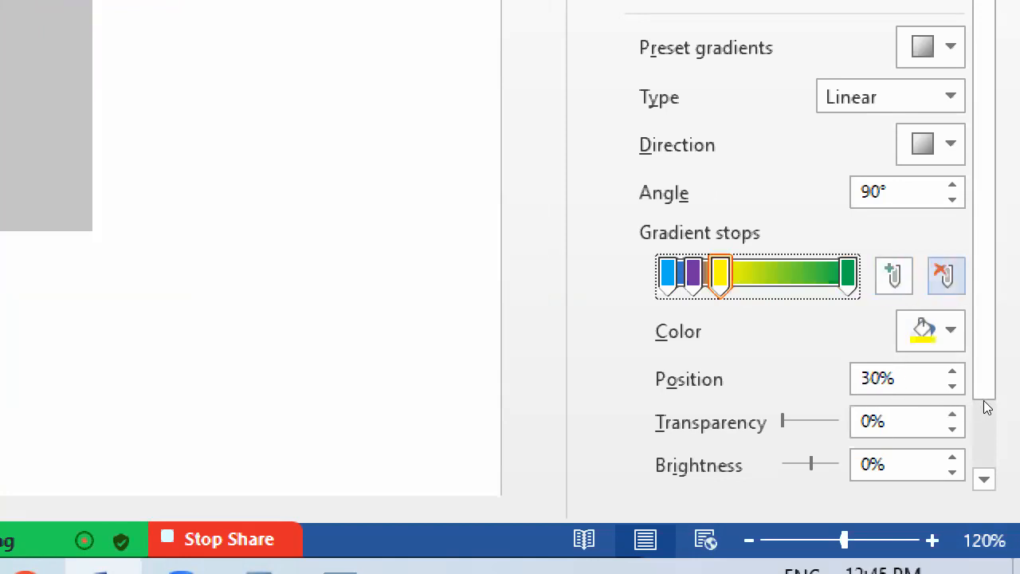
{"action": "left_click", "coordinate": [946, 276]}
Move the purple gradient stop to the 50% position.
{"action": "left_click_drag", "start_coordinate": [694, 275], "coordinate": [767, 275]}
{"action": "key", "text": "Left"}
{"action": "key", "text": "Left"}
{"action": "key", "text": "Left"}
{"action": "key", "text": "Left"}
{"action": "key", "text": "Left"}
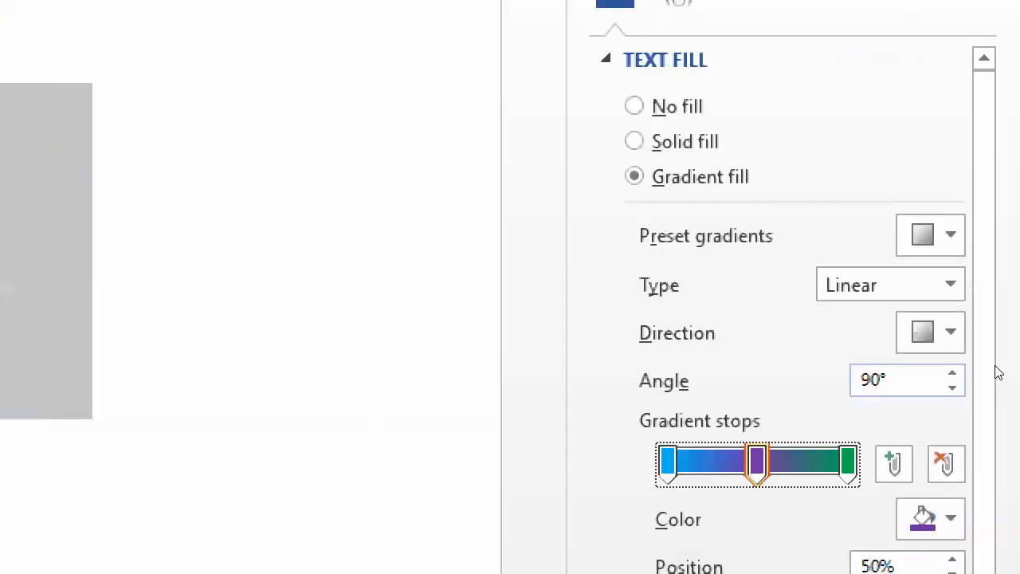
Give the gradient stop at 0% a custom orange color with RGB values 214, 105, 24.
{"action": "left_click", "coordinate": [668, 303]}
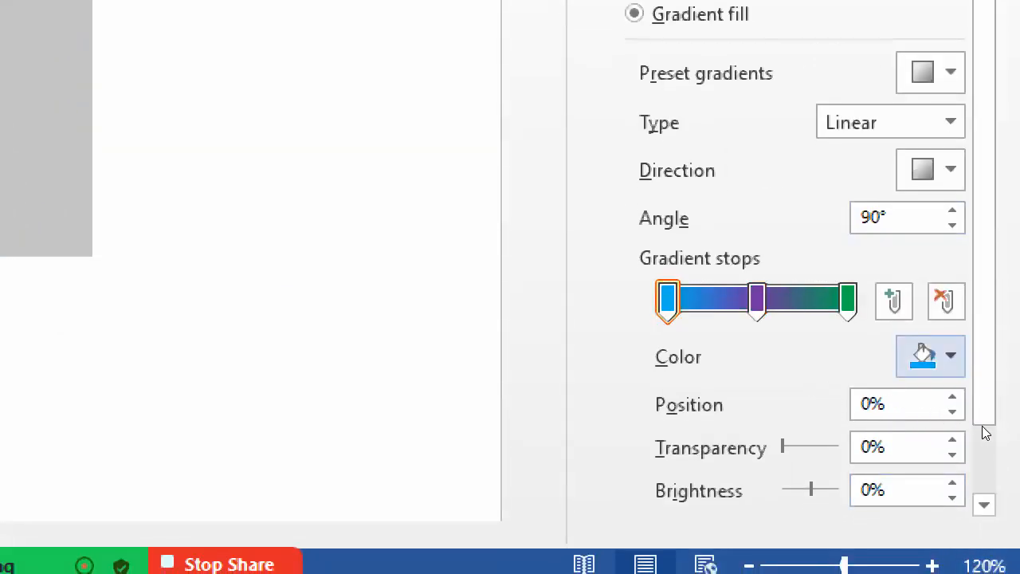
{"action": "left_click", "coordinate": [957, 361]}
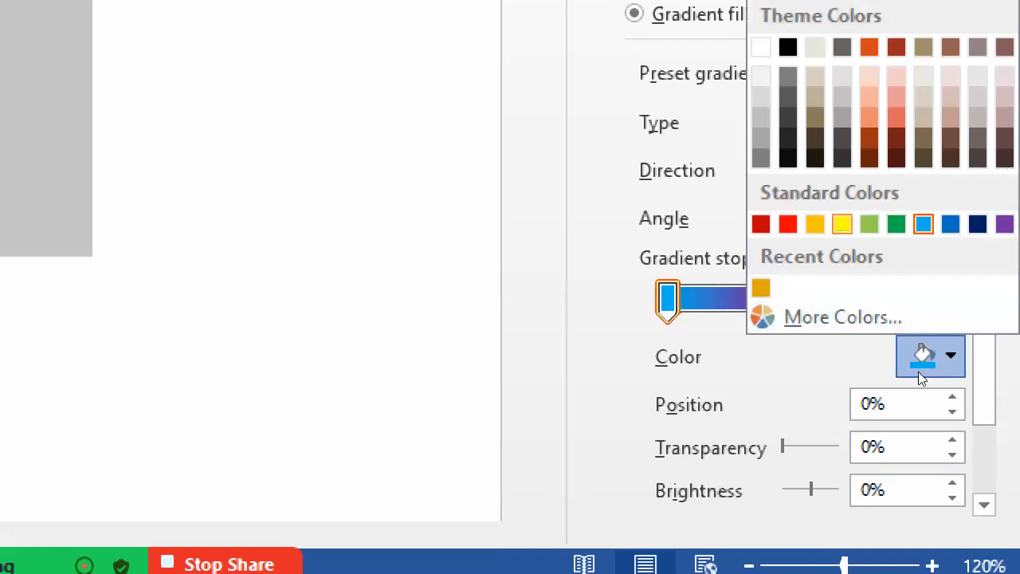
{"action": "key", "text": "Return"}
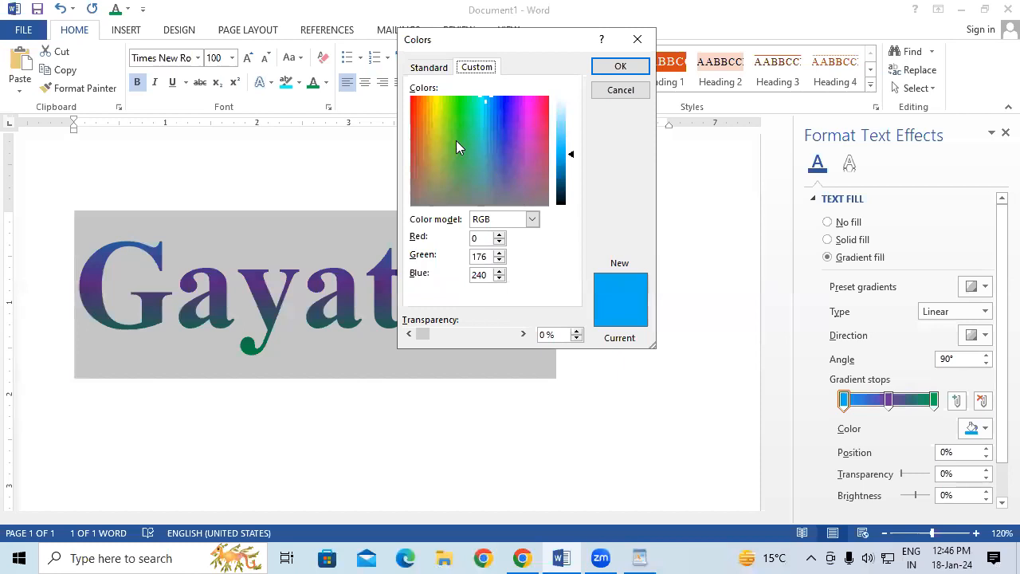
{"action": "left_click_drag", "start_coordinate": [426, 126], "coordinate": [420, 118]}
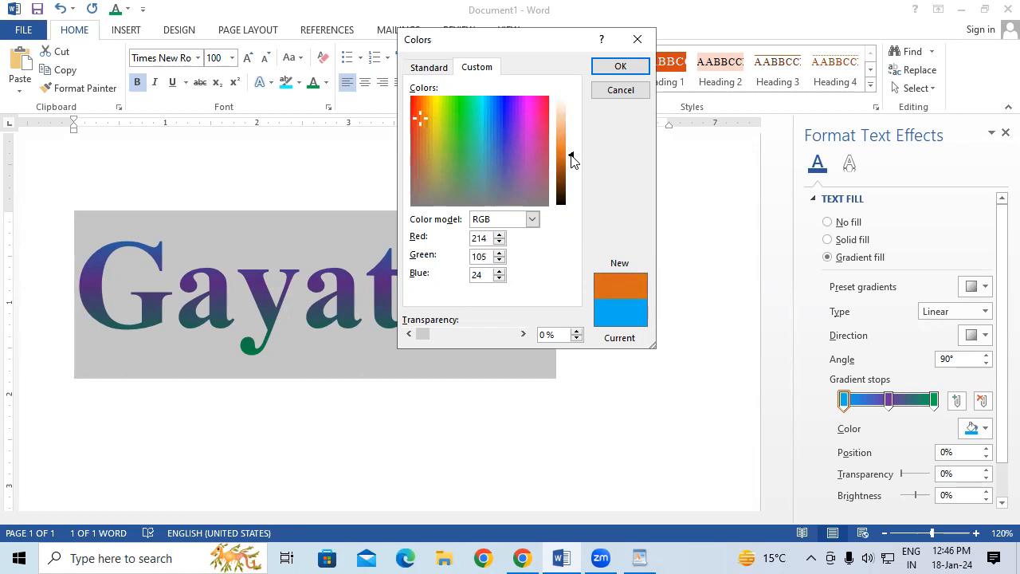
{"action": "left_click", "coordinate": [611, 68]}
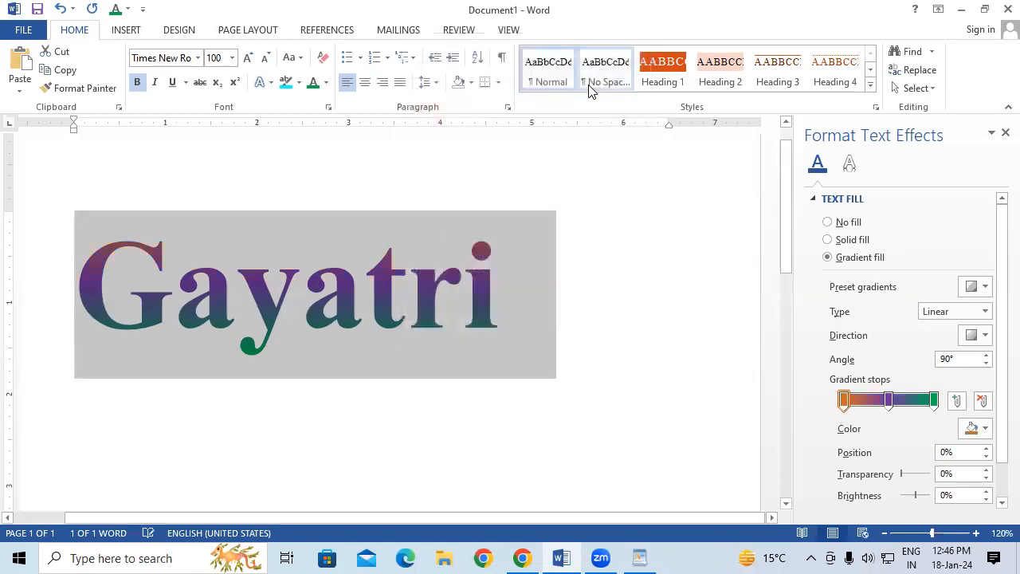
Color the middle gradient stop white and move it to 56%, with an additional orange stop placed at 15%.
{"action": "left_click", "coordinate": [889, 399]}
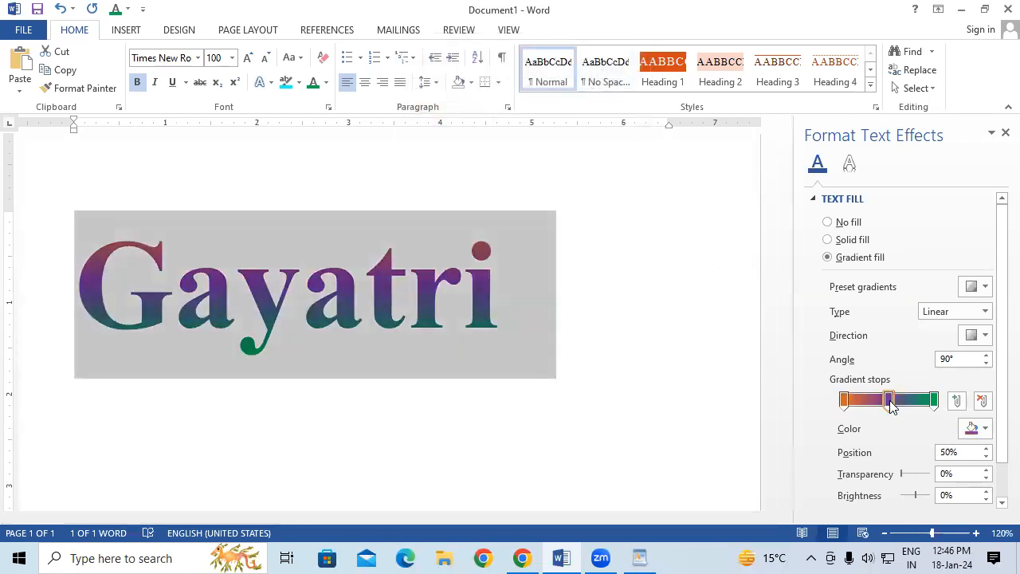
{"action": "left_click", "coordinate": [979, 428]}
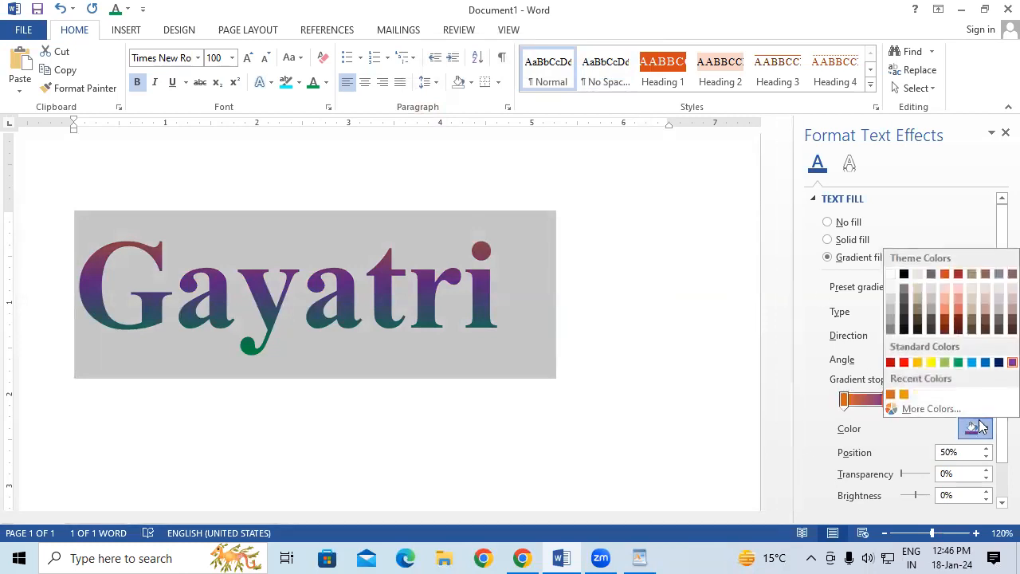
{"action": "left_click", "coordinate": [892, 276]}
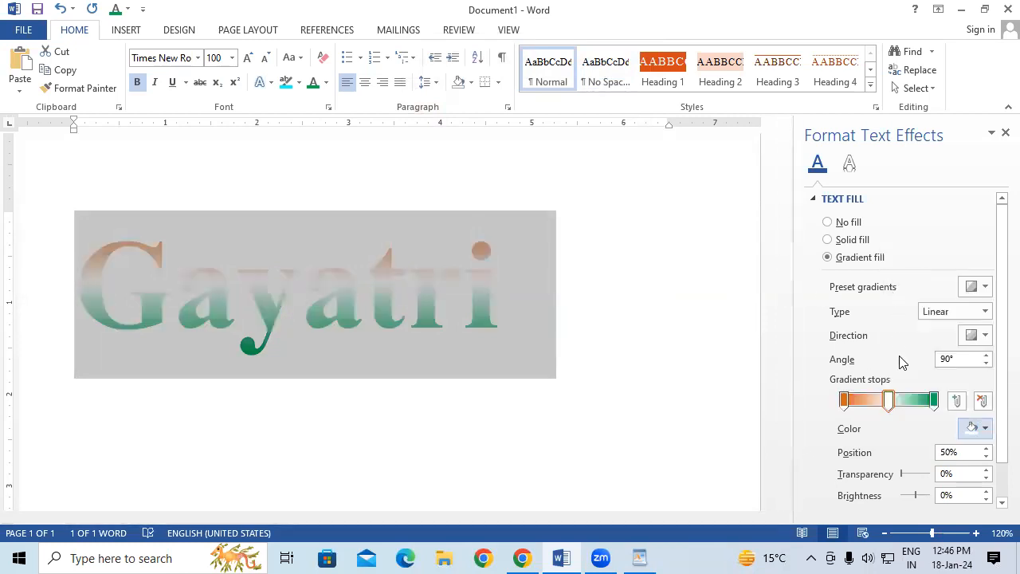
{"action": "left_click_drag", "start_coordinate": [889, 400], "coordinate": [863, 401]}
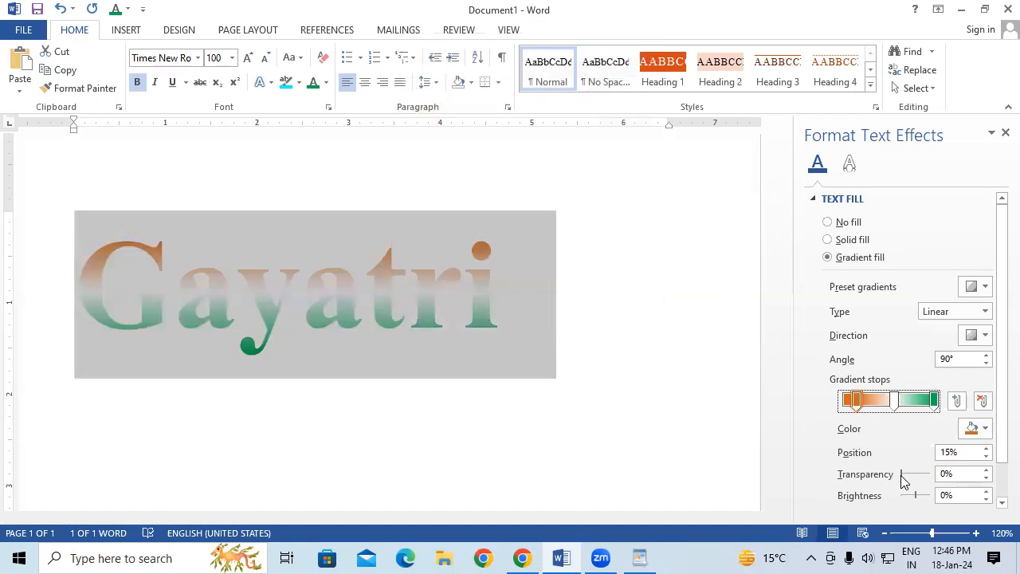
Set the white gradient stop to 52% transparency and -23% brightness, deselect the text and close the text effects settings.
{"action": "left_click", "coordinate": [893, 400]}
{"action": "left_click_drag", "start_coordinate": [902, 473], "coordinate": [912, 495]}
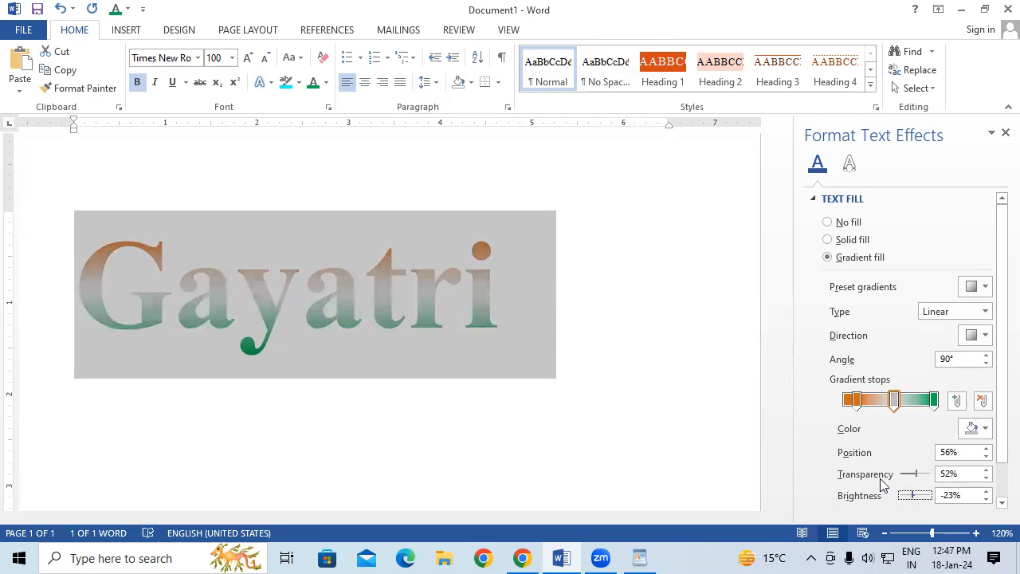
{"action": "left_click", "coordinate": [702, 384]}
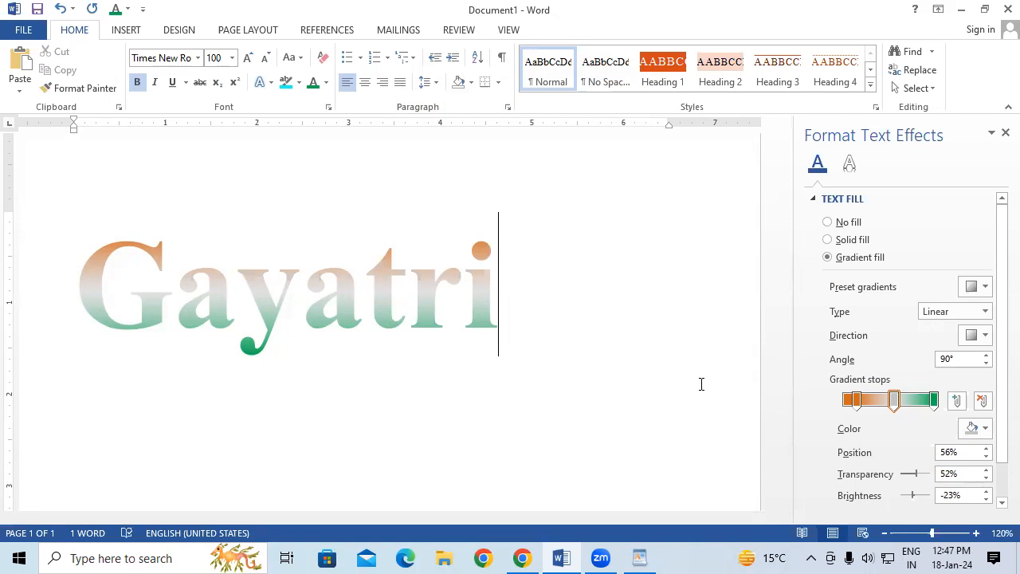
{"action": "left_click", "coordinate": [1004, 133]}
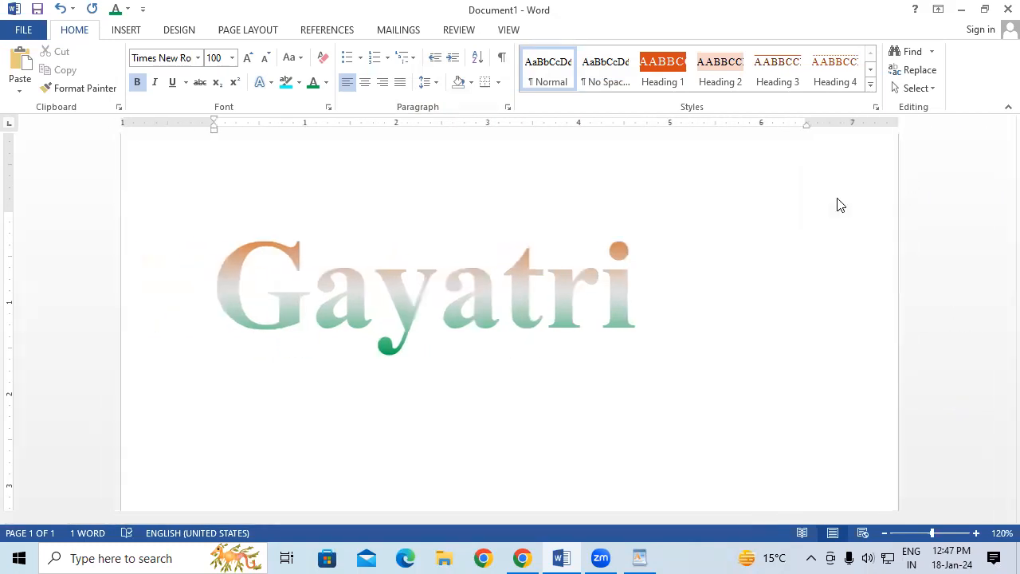
Select the gradient-filled word and open its detailed gradient fill settings, looking over the gradient types and preset gradients.
{"action": "left_click_drag", "start_coordinate": [654, 314], "coordinate": [224, 302]}
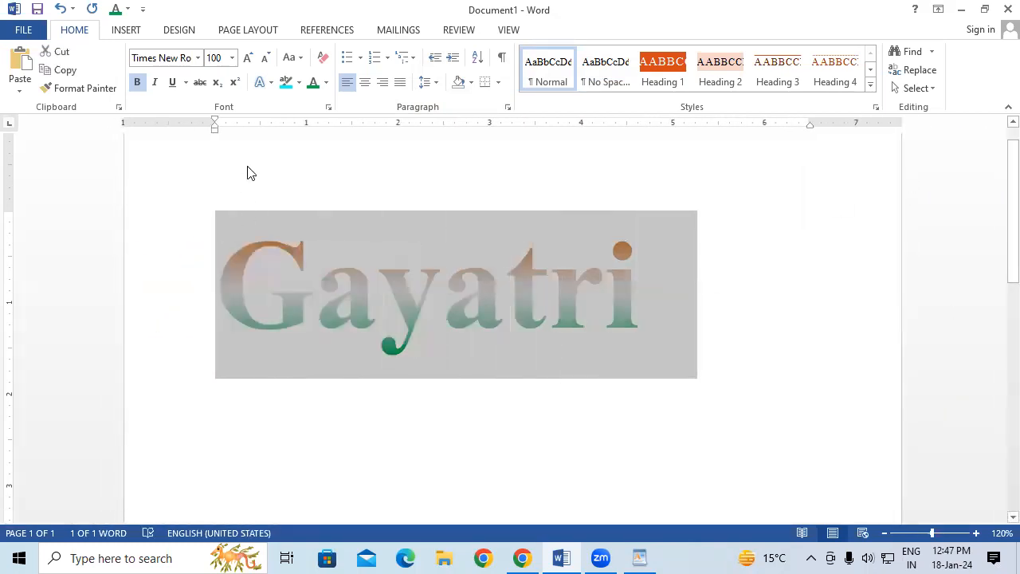
{"action": "left_click", "coordinate": [327, 82]}
{"action": "mouse_move", "coordinate": [349, 298]}
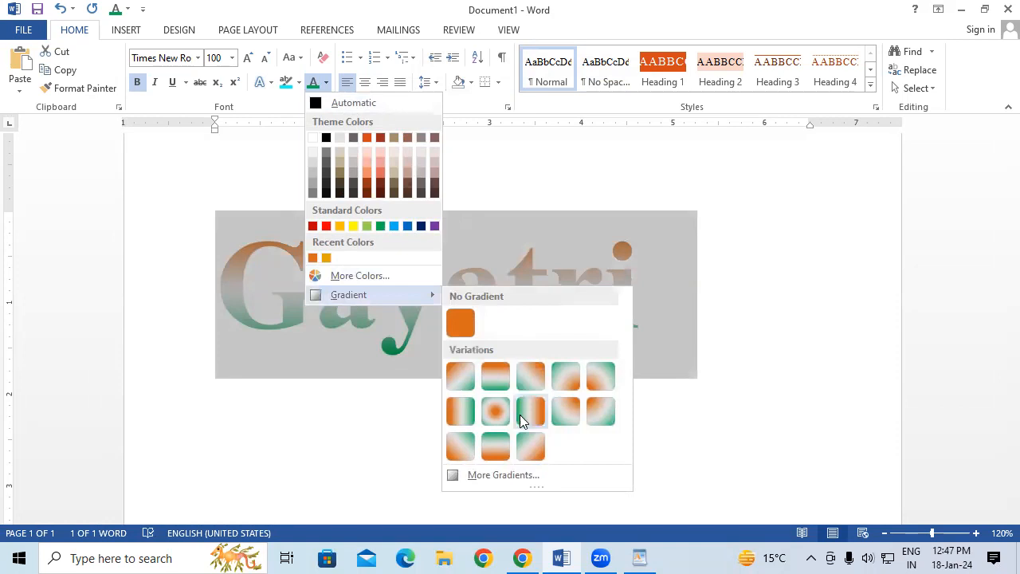
{"action": "left_click", "coordinate": [503, 474]}
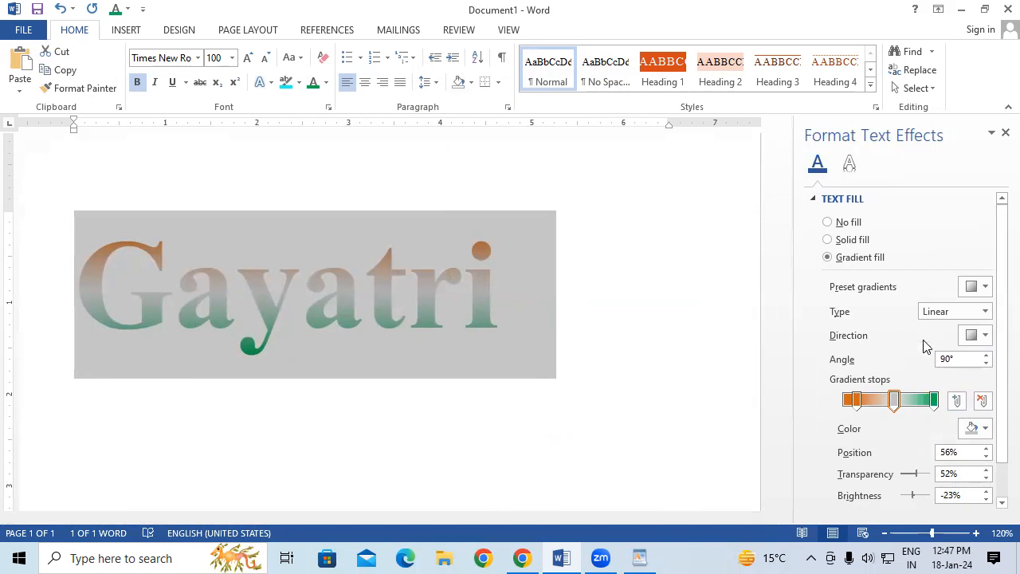
{"action": "left_click", "coordinate": [986, 311]}
{"action": "left_click", "coordinate": [982, 312]}
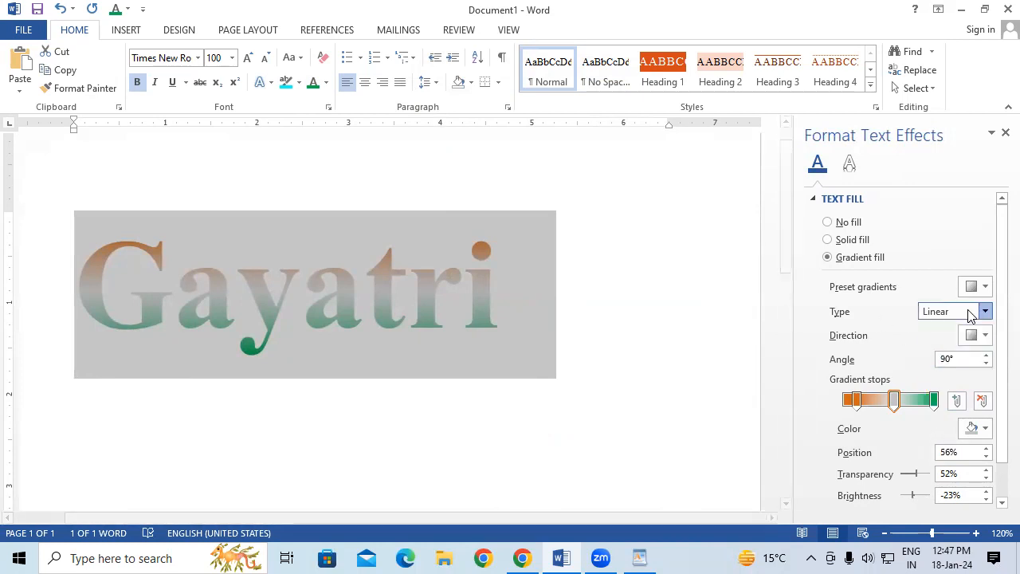
{"action": "left_click", "coordinate": [975, 287]}
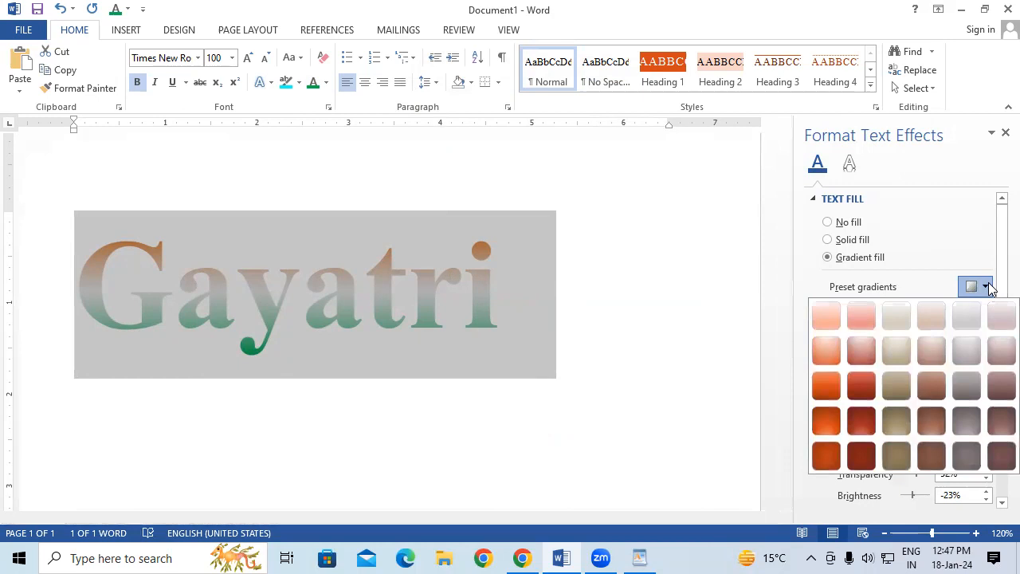
{"action": "left_click", "coordinate": [975, 287]}
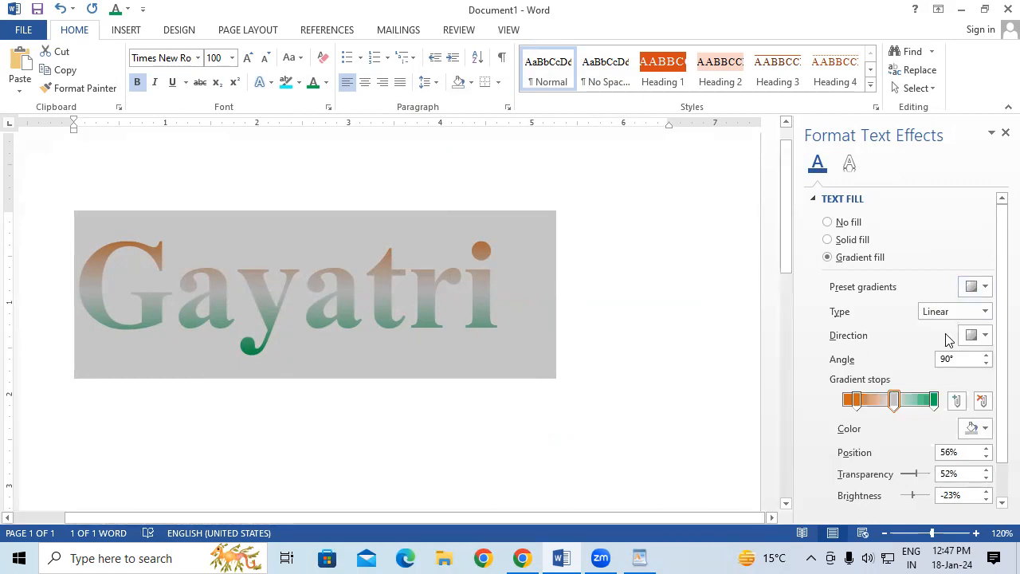
Try the 45° diagonal and the 90° downward linear directions on the word's gradient fill.
{"action": "left_click", "coordinate": [986, 336]}
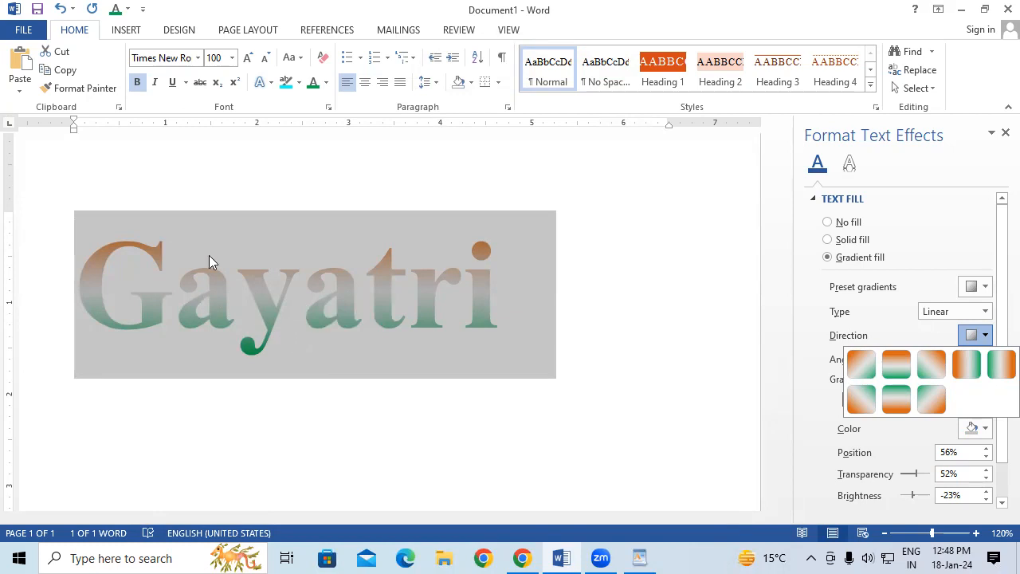
{"action": "left_click", "coordinate": [862, 368]}
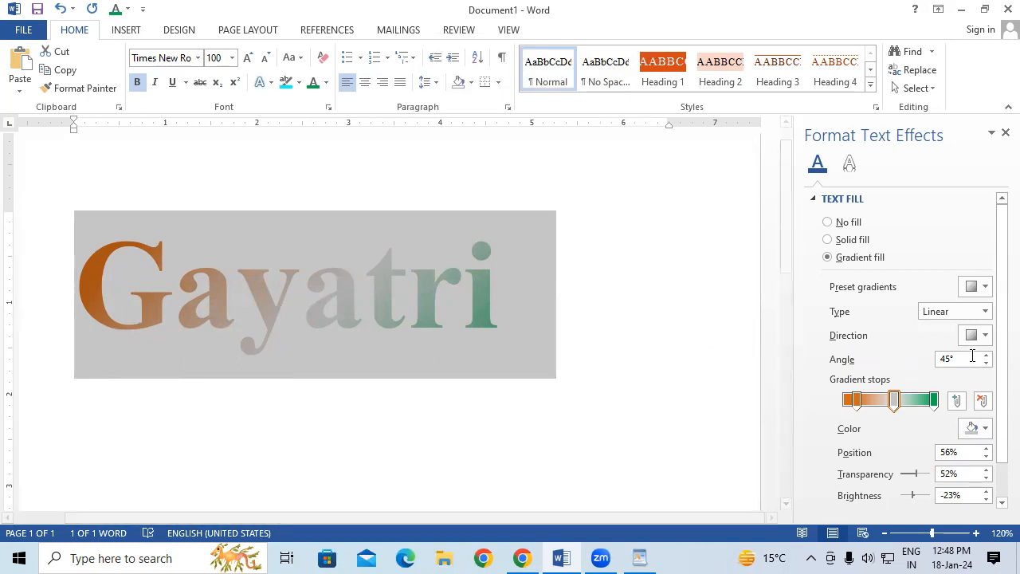
{"action": "left_click", "coordinate": [985, 335]}
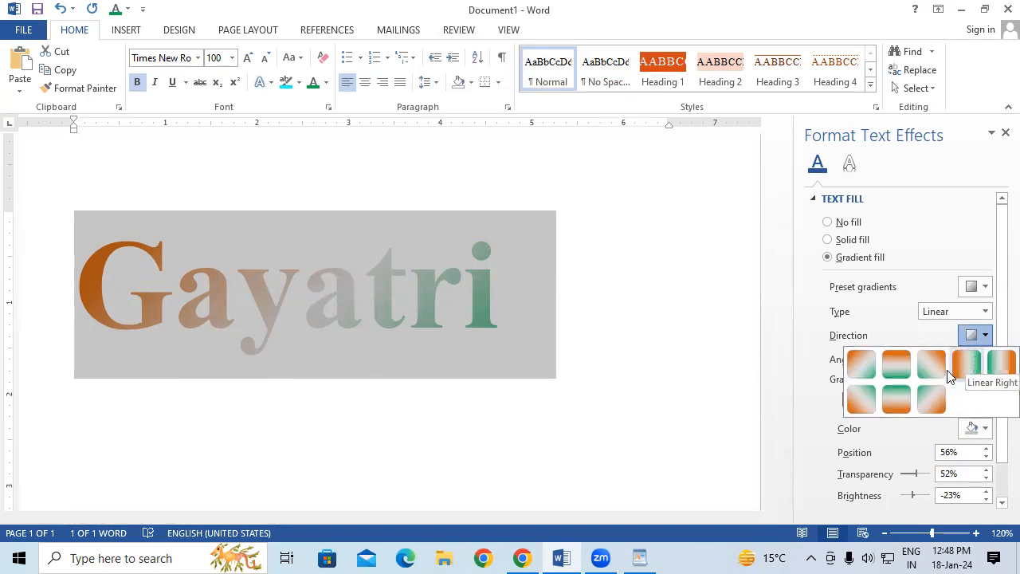
{"action": "left_click", "coordinate": [908, 373]}
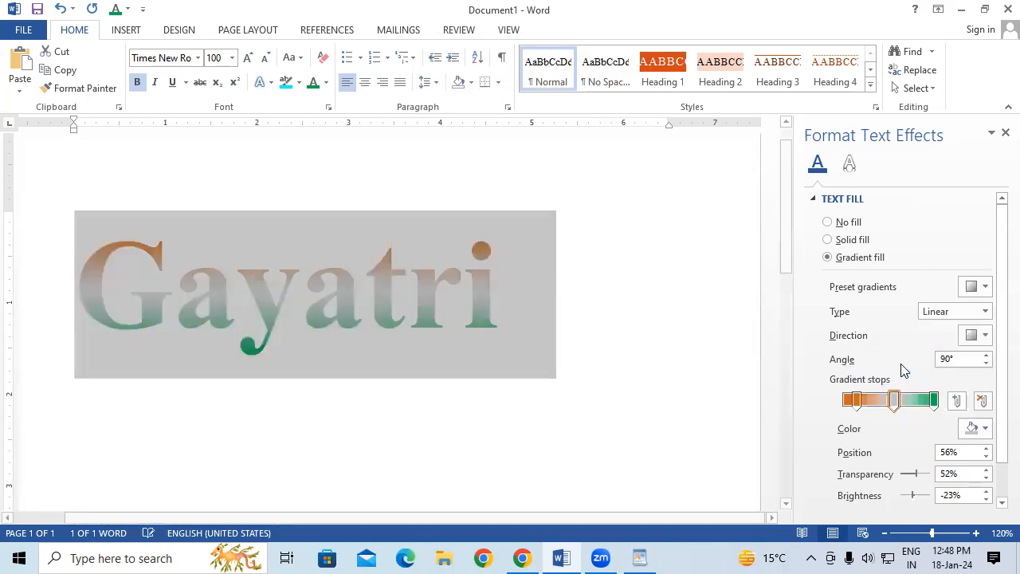
Set the direction of the word's gradient fill to Linear Right.
{"action": "left_click", "coordinate": [974, 336]}
{"action": "left_click", "coordinate": [969, 369]}
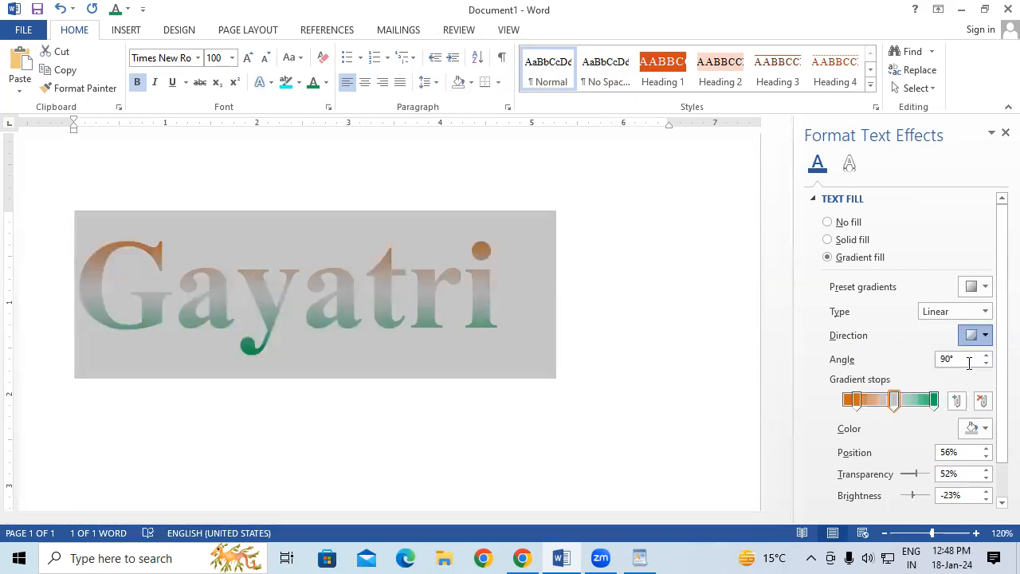
{"action": "left_click", "coordinate": [974, 335]}
{"action": "left_click", "coordinate": [978, 368]}
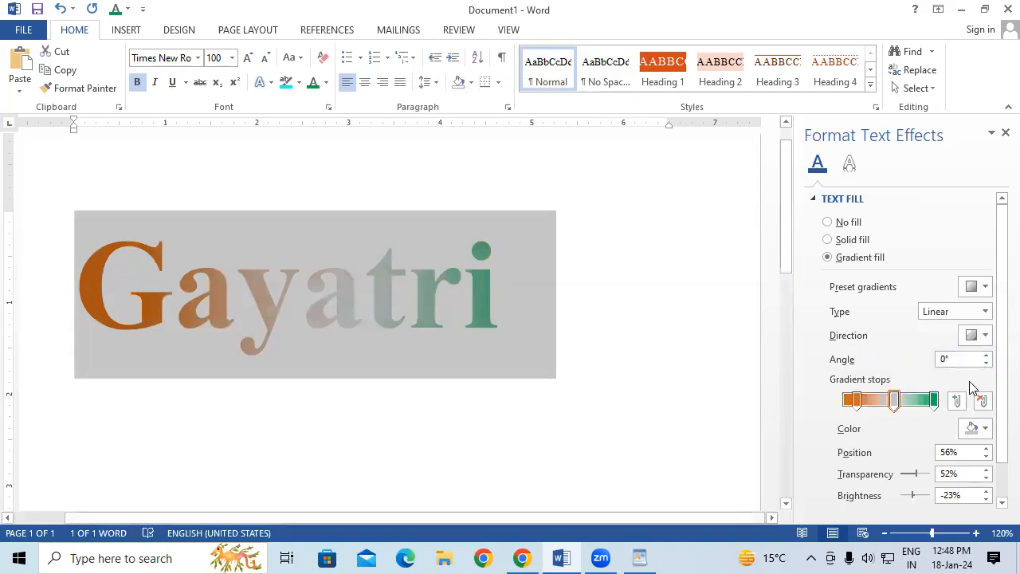
Raise the gradient angle gradually to see the colors rotate across the word, and bring it back down to 0°.
{"action": "left_click", "coordinate": [986, 357]}
{"action": "left_click", "coordinate": [987, 356]}
{"action": "left_click", "coordinate": [987, 357]}
{"action": "left_click", "coordinate": [987, 357]}
{"action": "left_click", "coordinate": [987, 357]}
{"action": "left_click", "coordinate": [987, 356]}
{"action": "left_click", "coordinate": [987, 356]}
{"action": "left_click", "coordinate": [987, 356]}
{"action": "left_click", "coordinate": [987, 356]}
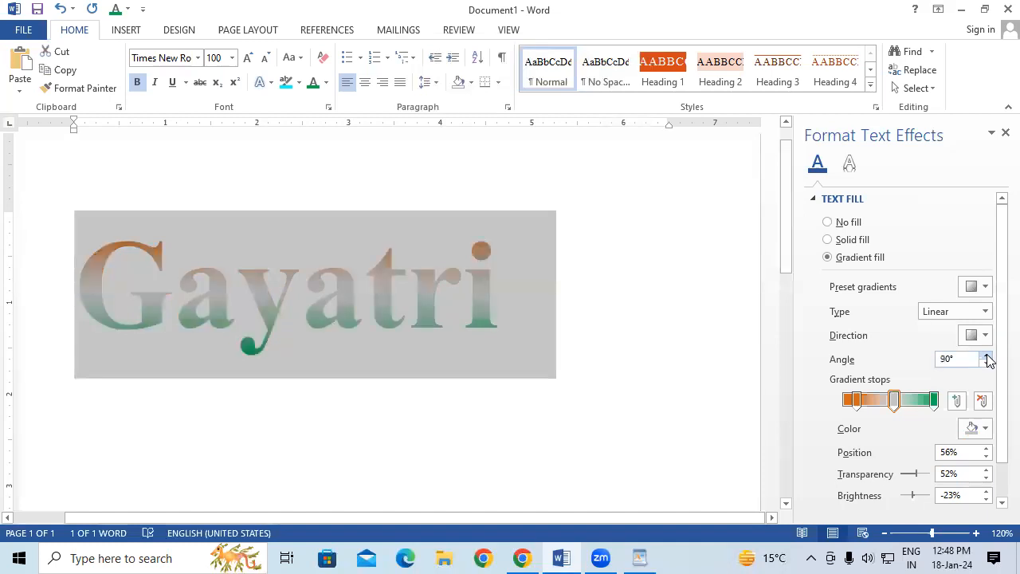
{"action": "left_click", "coordinate": [987, 356]}
{"action": "left_click", "coordinate": [987, 357]}
{"action": "left_click", "coordinate": [987, 357]}
{"action": "left_click", "coordinate": [987, 357]}
{"action": "left_click", "coordinate": [986, 357]}
{"action": "left_click", "coordinate": [987, 356]}
{"action": "left_click", "coordinate": [987, 356]}
{"action": "left_click", "coordinate": [987, 356]}
{"action": "left_click", "coordinate": [987, 357]}
{"action": "left_click", "coordinate": [987, 356]}
{"action": "left_click", "coordinate": [986, 357]}
{"action": "left_click", "coordinate": [987, 356]}
{"action": "left_click", "coordinate": [986, 356]}
{"action": "left_click", "coordinate": [987, 356]}
{"action": "left_click", "coordinate": [986, 356]}
{"action": "left_click", "coordinate": [986, 357]}
{"action": "left_click", "coordinate": [987, 357]}
{"action": "left_click", "coordinate": [987, 356]}
{"action": "left_click", "coordinate": [987, 356]}
{"action": "left_click", "coordinate": [987, 357]}
{"action": "left_click", "coordinate": [987, 357]}
{"action": "left_click", "coordinate": [987, 356]}
{"action": "left_click", "coordinate": [987, 357]}
{"action": "left_click", "coordinate": [987, 357]}
{"action": "left_click", "coordinate": [987, 356]}
{"action": "left_click", "coordinate": [987, 364]}
{"action": "left_click", "coordinate": [987, 364]}
{"action": "left_click", "coordinate": [987, 364]}
{"action": "left_click", "coordinate": [987, 364]}
{"action": "left_click", "coordinate": [987, 364]}
{"action": "left_click", "coordinate": [987, 364]}
{"action": "left_click", "coordinate": [987, 365]}
{"action": "left_click", "coordinate": [987, 364]}
{"action": "left_click", "coordinate": [987, 364]}
{"action": "left_click", "coordinate": [987, 364]}
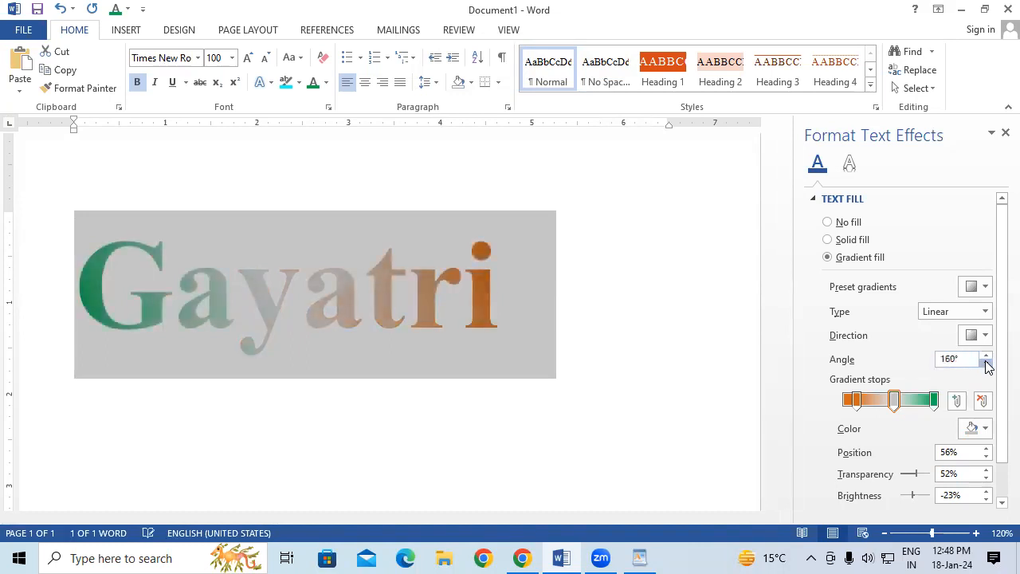
{"action": "left_click", "coordinate": [987, 364]}
{"action": "left_click", "coordinate": [987, 364]}
{"action": "left_click", "coordinate": [987, 364]}
{"action": "left_click", "coordinate": [986, 364]}
{"action": "left_click", "coordinate": [986, 365]}
{"action": "left_click", "coordinate": [987, 364]}
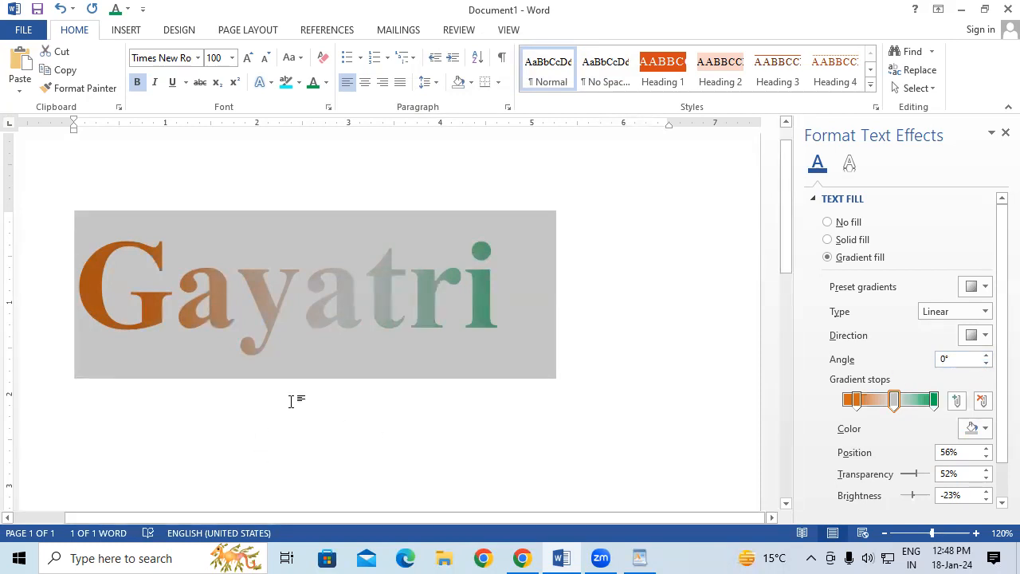
Close the text effects settings and look over the font color gradient variations without choosing one.
{"action": "left_click", "coordinate": [1005, 132]}
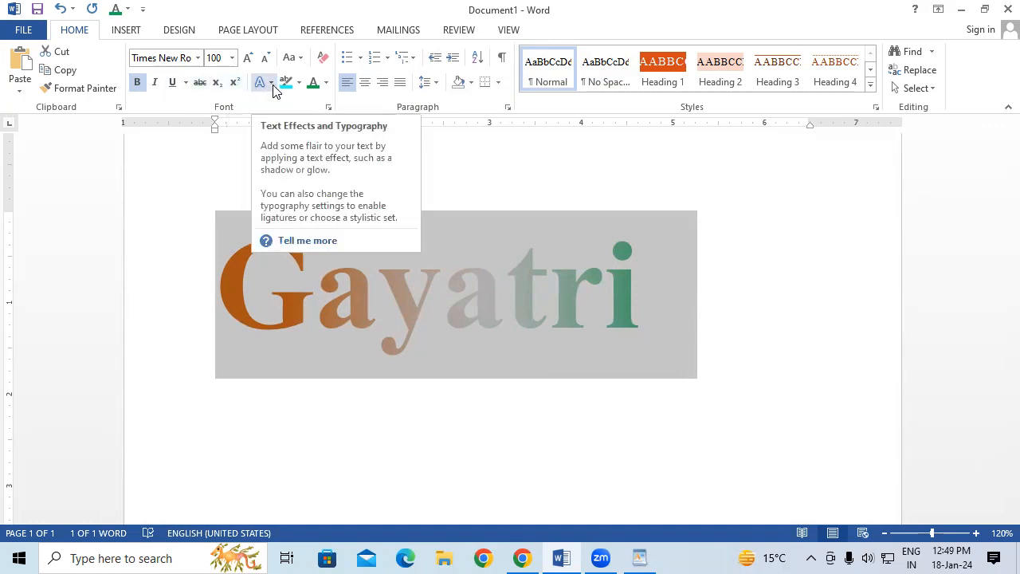
{"action": "left_click", "coordinate": [325, 83]}
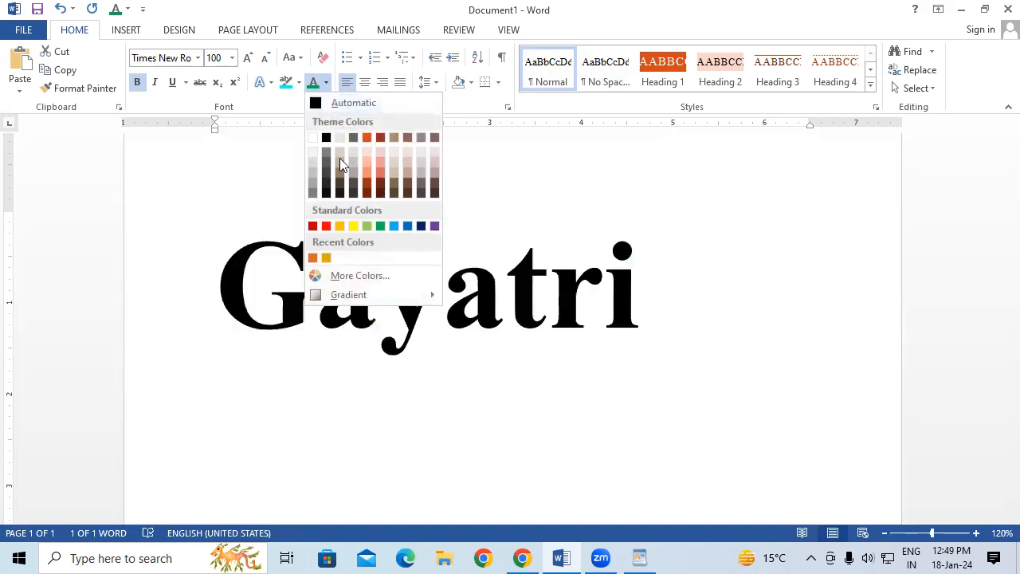
{"action": "mouse_move", "coordinate": [338, 294]}
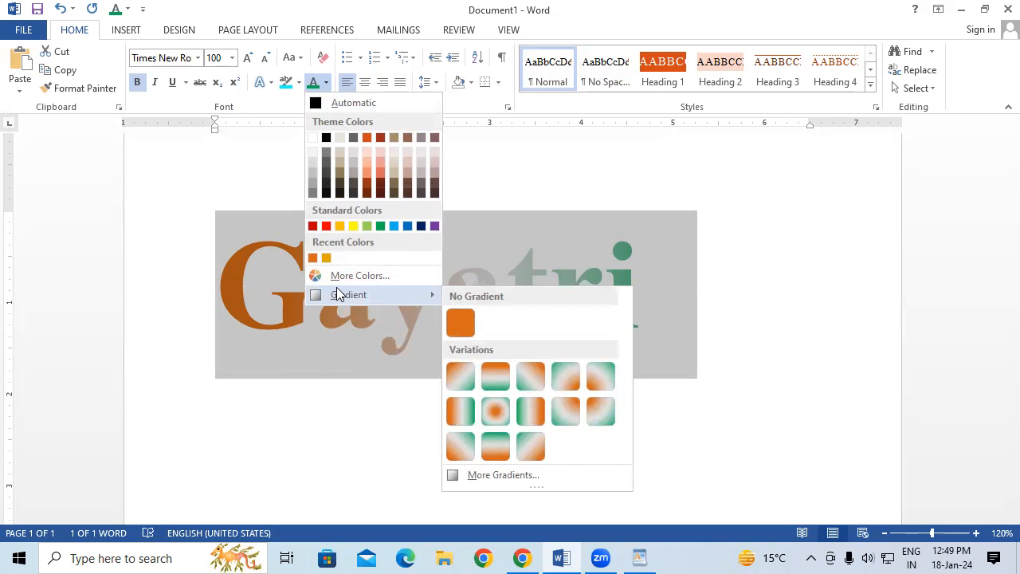
{"action": "left_click", "coordinate": [225, 284]}
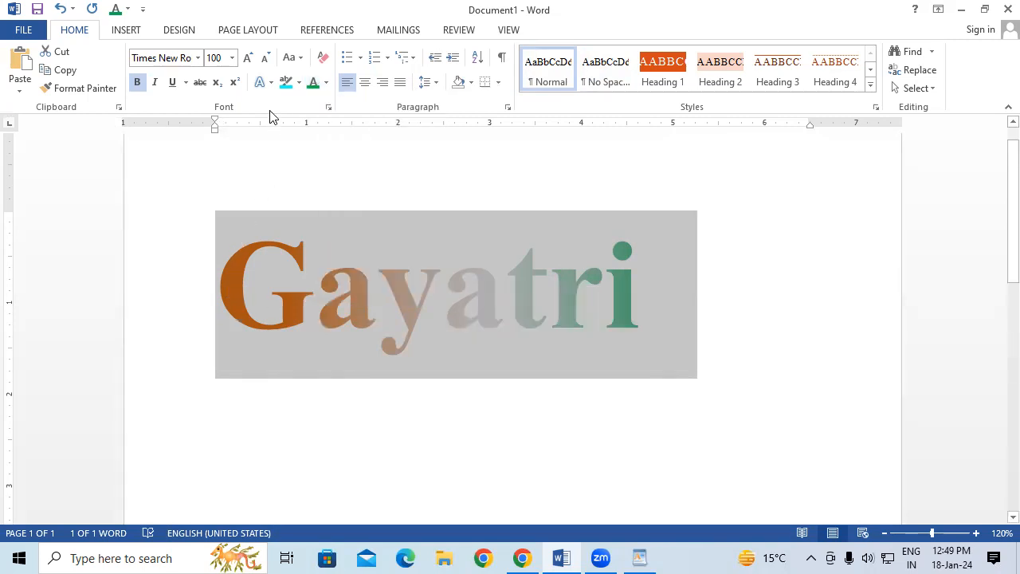
Grow and shrink the selected word's font size by increments, finishing at 110.
{"action": "left_click", "coordinate": [247, 59]}
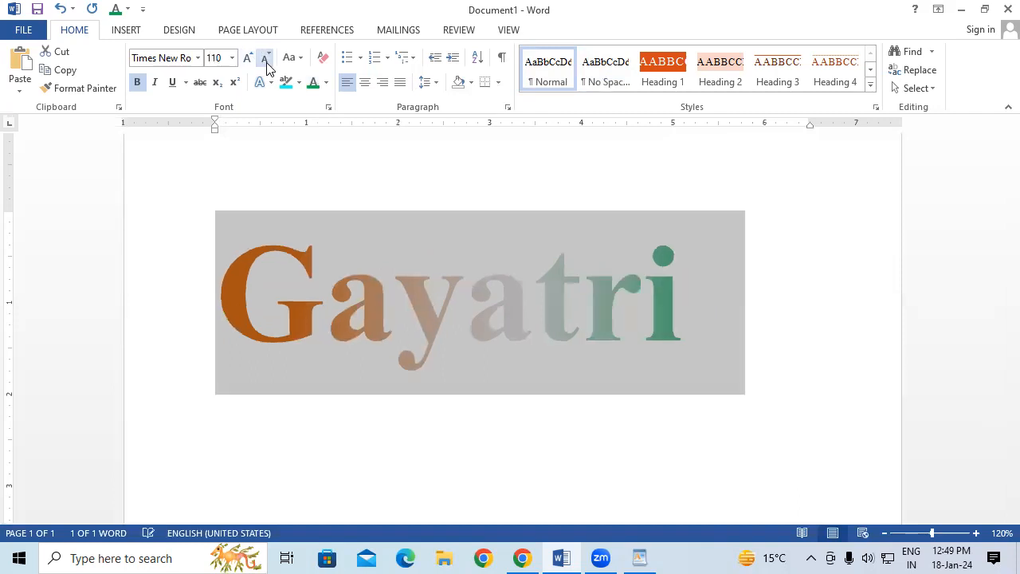
{"action": "left_click", "coordinate": [266, 64]}
{"action": "left_click", "coordinate": [266, 64]}
{"action": "left_click", "coordinate": [248, 61]}
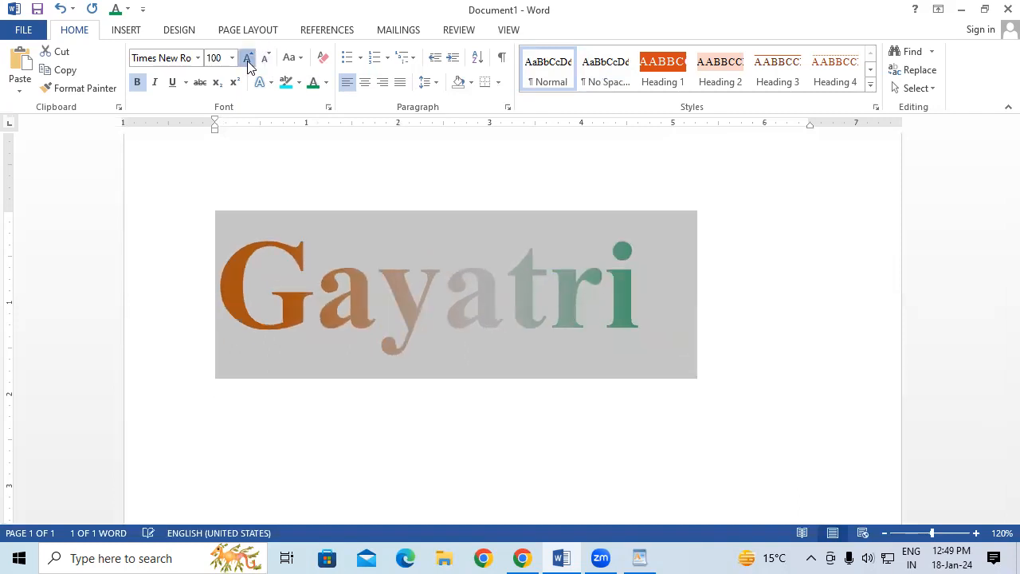
{"action": "left_click", "coordinate": [248, 61]}
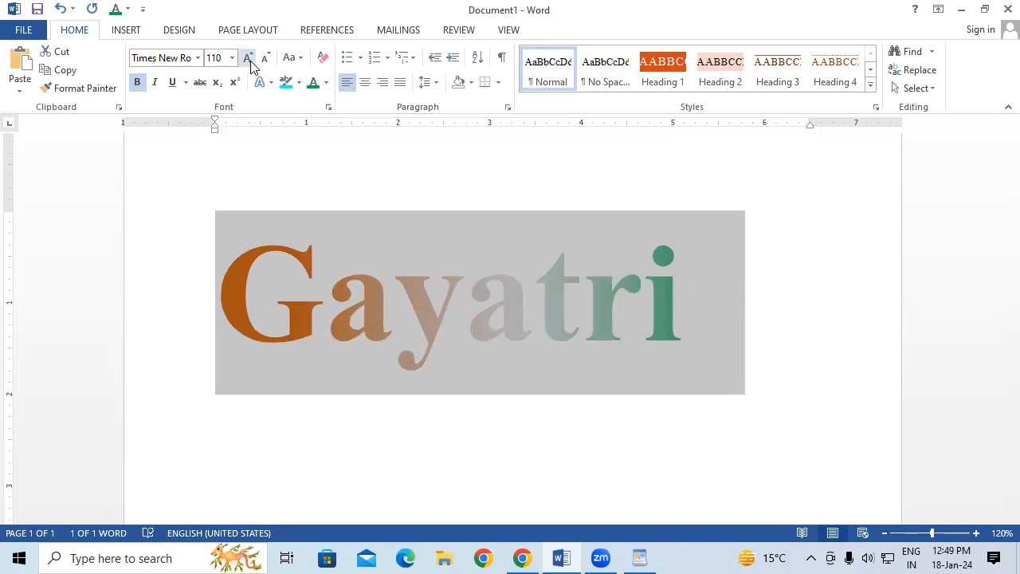
Change the selected word's case to lowercase and then to UPPERCASE.
{"action": "left_click", "coordinate": [305, 59]}
{"action": "left_click", "coordinate": [326, 80]}
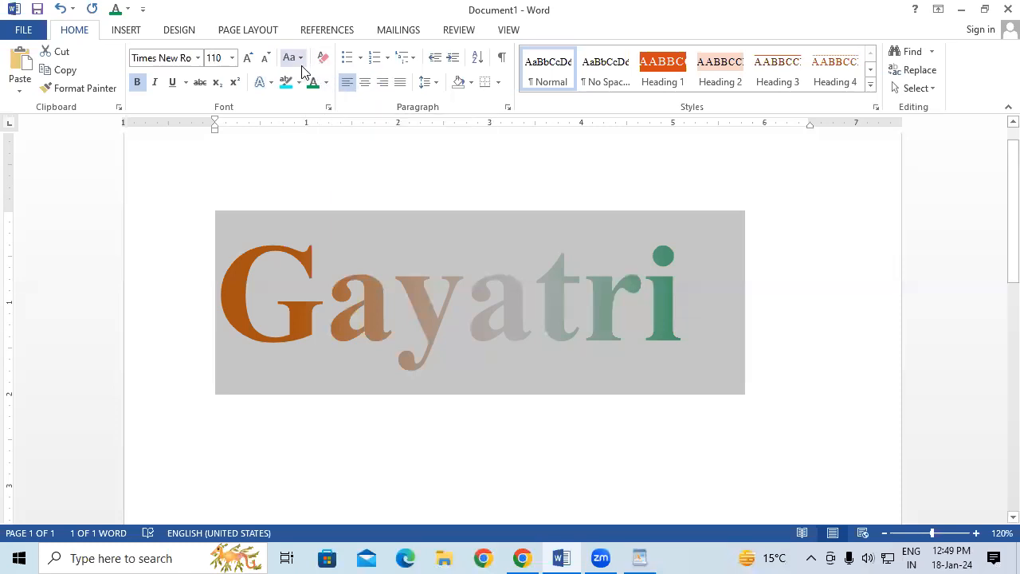
{"action": "left_click", "coordinate": [301, 64]}
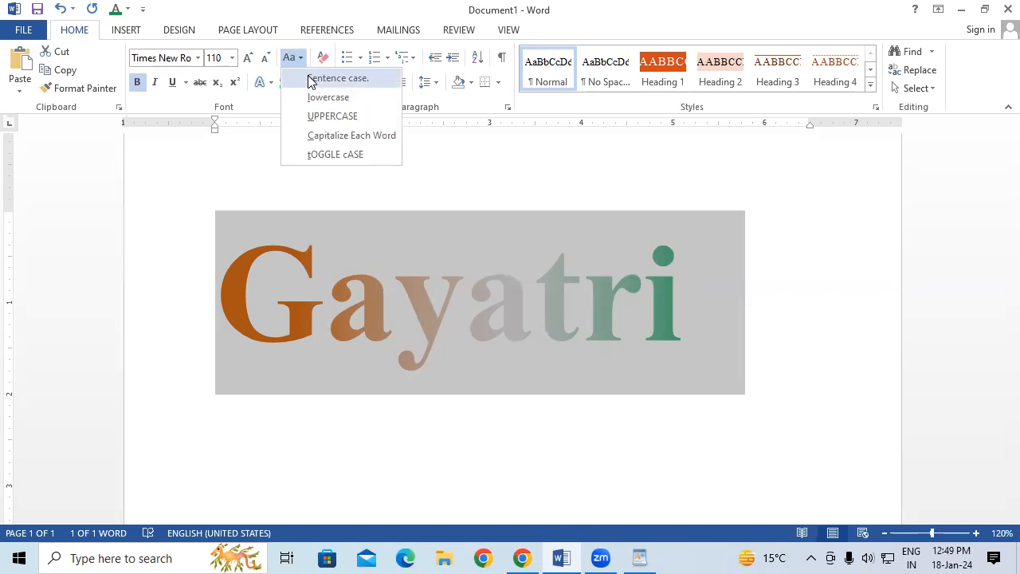
{"action": "left_click", "coordinate": [319, 99]}
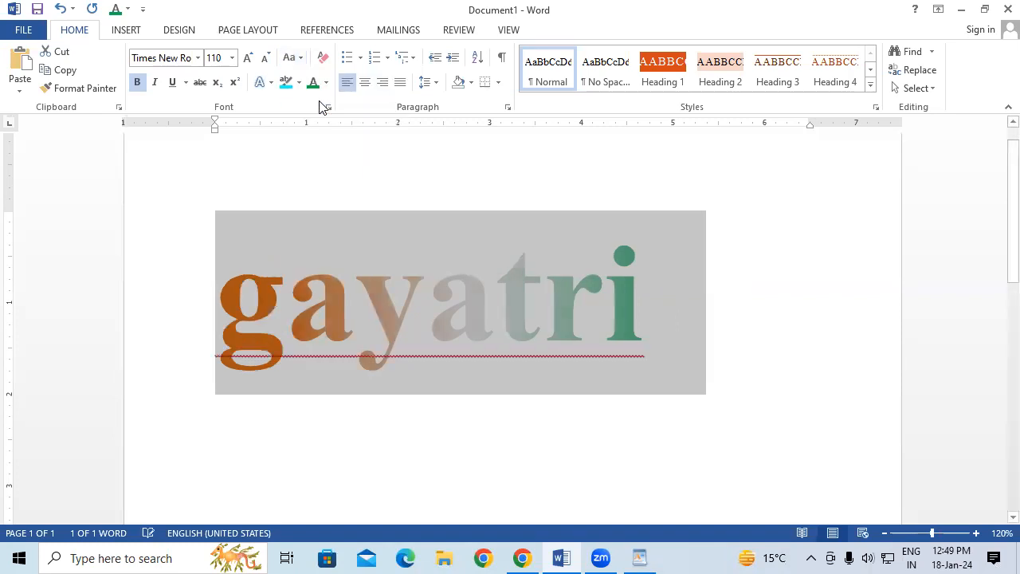
{"action": "left_click", "coordinate": [292, 58]}
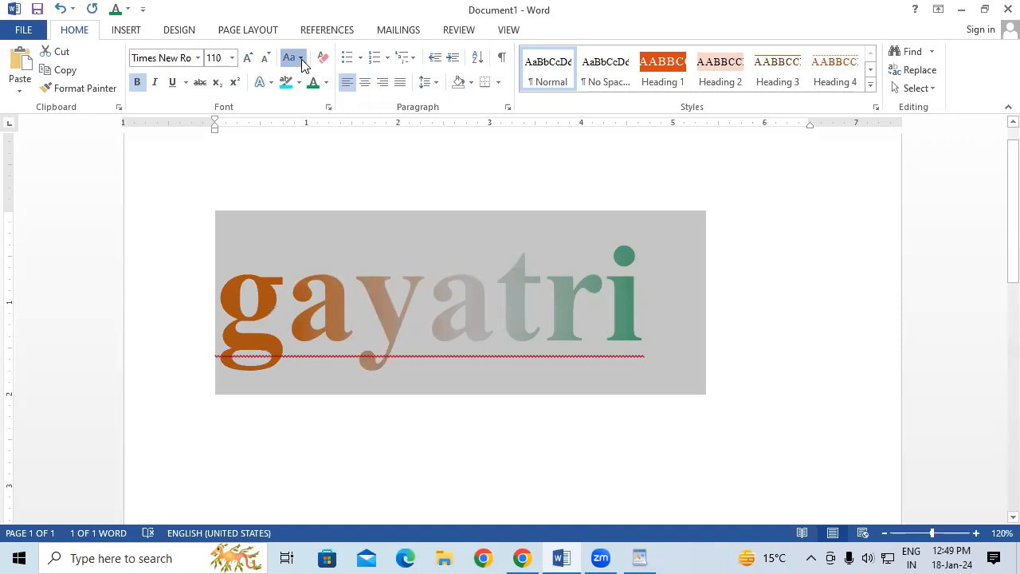
{"action": "left_click", "coordinate": [335, 118]}
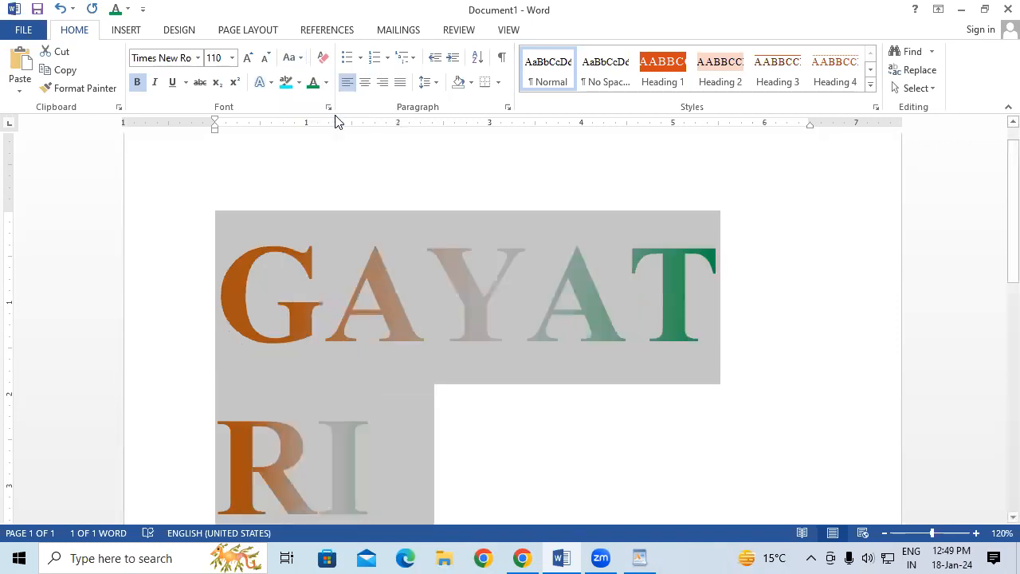
Shrink the selected word's font size to 90 and change its case to Capitalize Each Word.
{"action": "left_click", "coordinate": [264, 60]}
{"action": "left_click", "coordinate": [264, 60]}
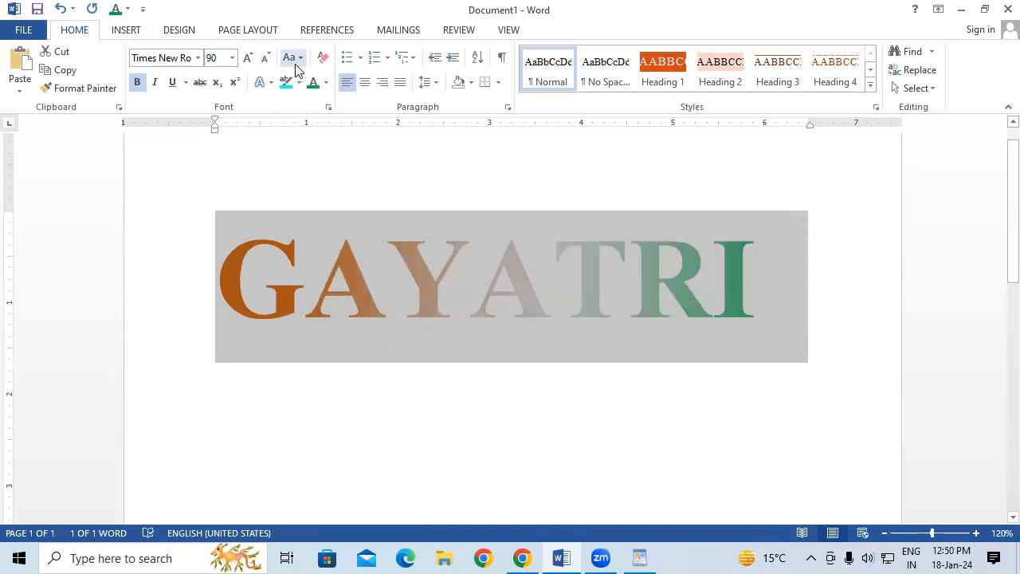
{"action": "left_click", "coordinate": [292, 58]}
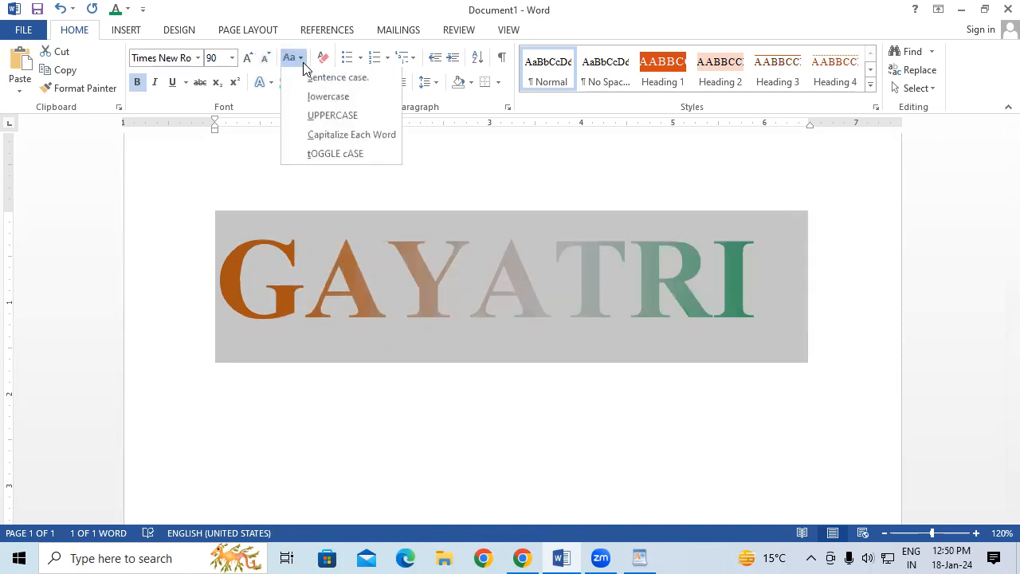
{"action": "left_click", "coordinate": [339, 137]}
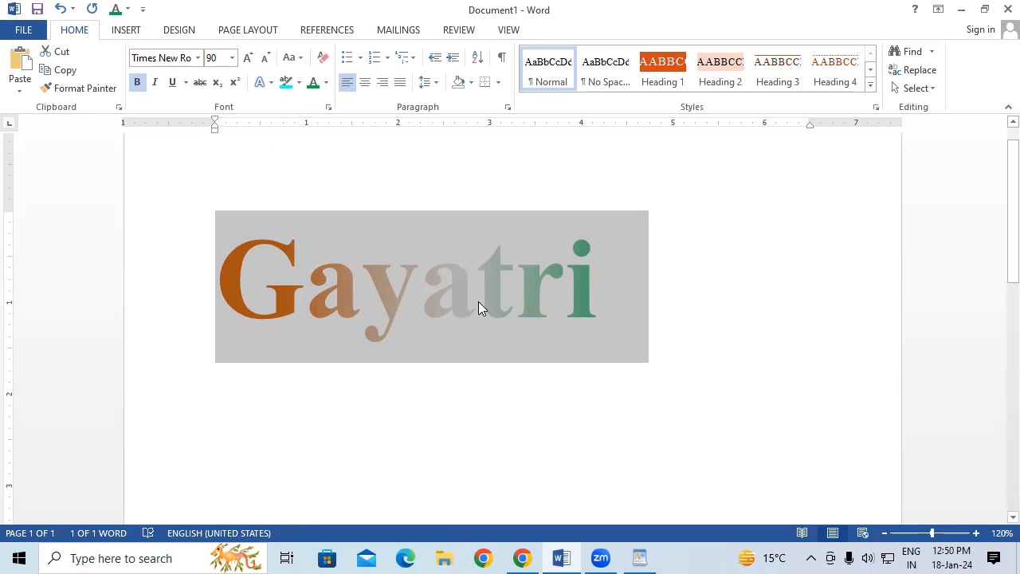
Create a new blank document and fill it with sample paragraphs using =rand().
{"action": "key", "text": "ctrl+n"}
{"action": "type", "text": "+r"}
{"action": "key", "text": "BackSpace"}
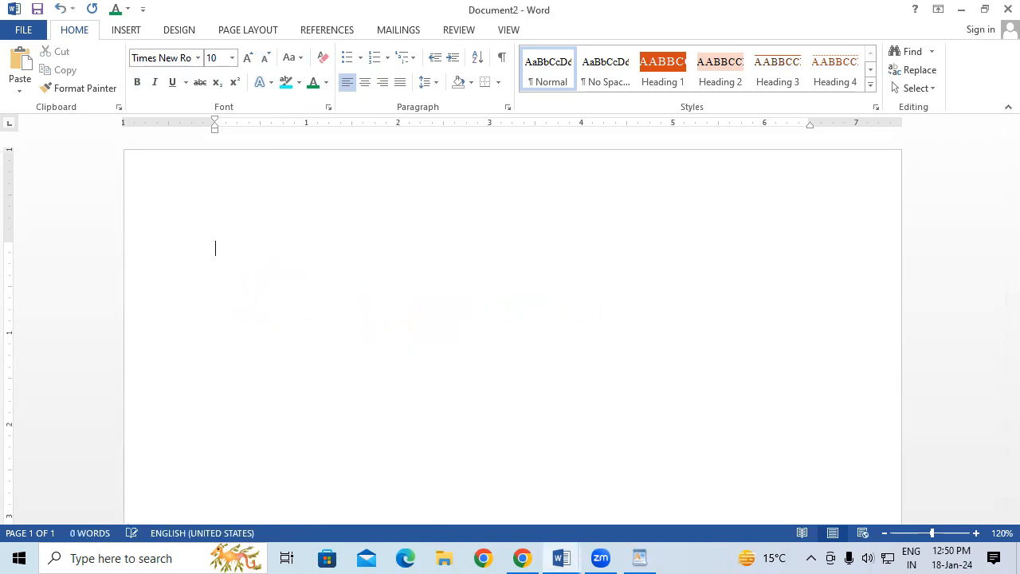
{"action": "type", "text": "=rand"}
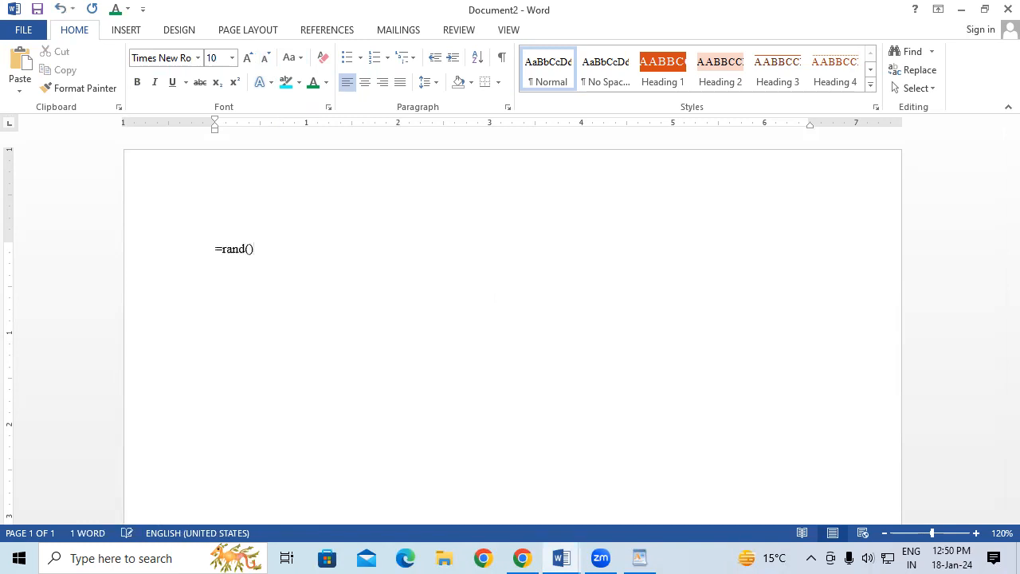
{"action": "type", "text": "()"}
{"action": "key", "text": "Return"}
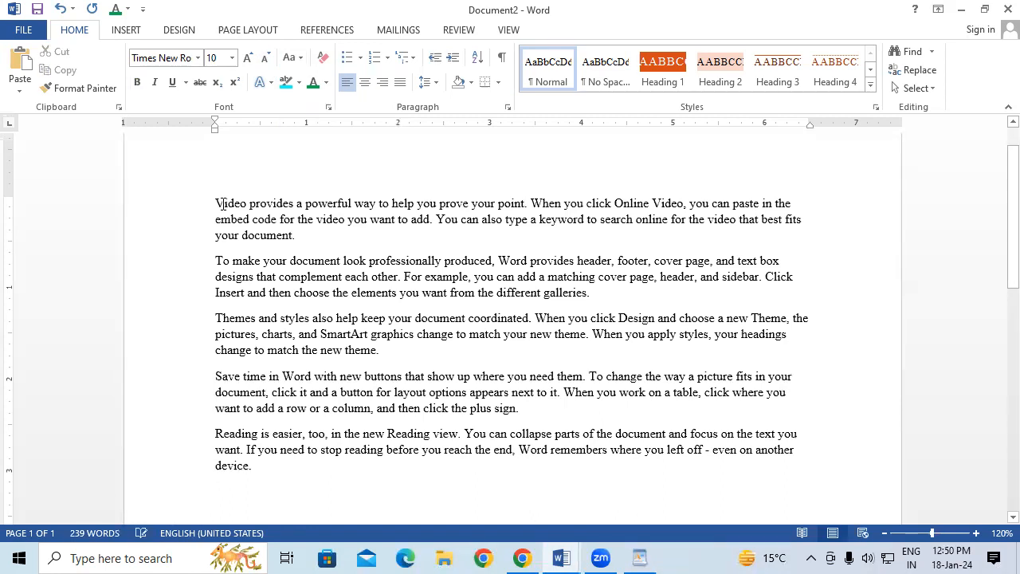
Change the case of all the sample paragraphs to lowercase.
{"action": "left_click_drag", "start_coordinate": [216, 203], "coordinate": [281, 471]}
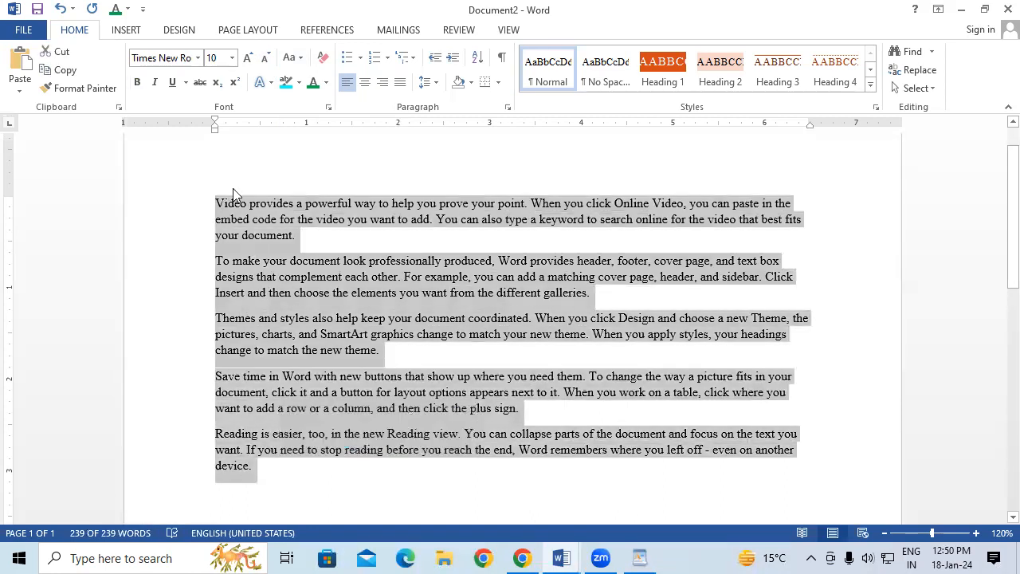
{"action": "left_click", "coordinate": [296, 57]}
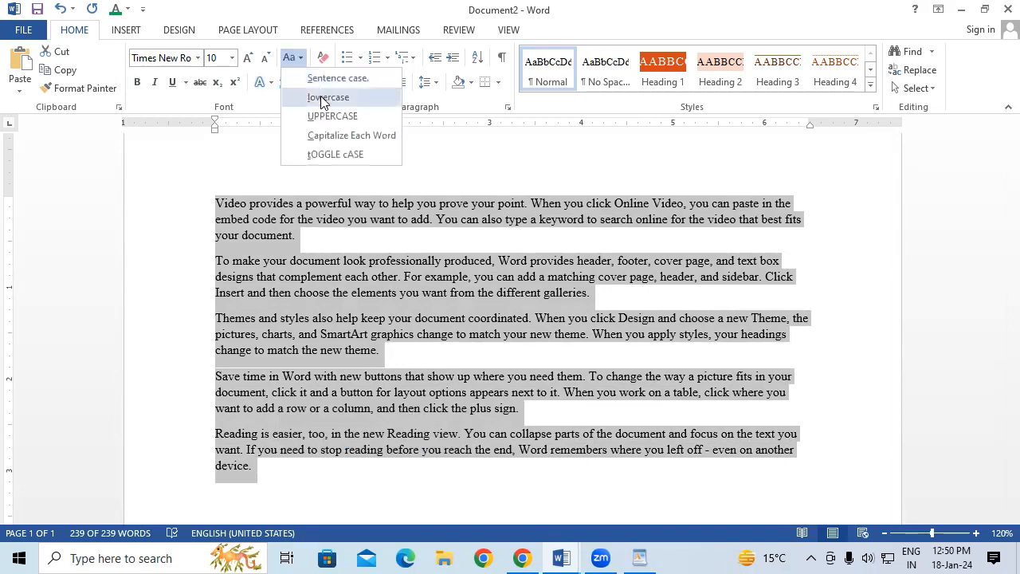
{"action": "left_click", "coordinate": [323, 97]}
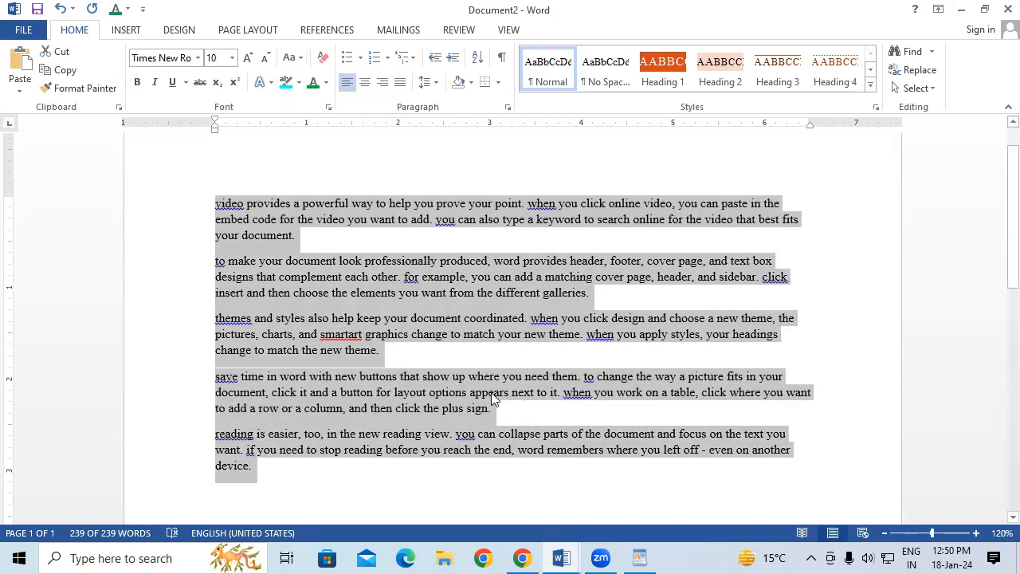
Change the case of all the sample paragraphs to Capitalize Each Word and inspect words in the first line.
{"action": "left_click", "coordinate": [975, 533]}
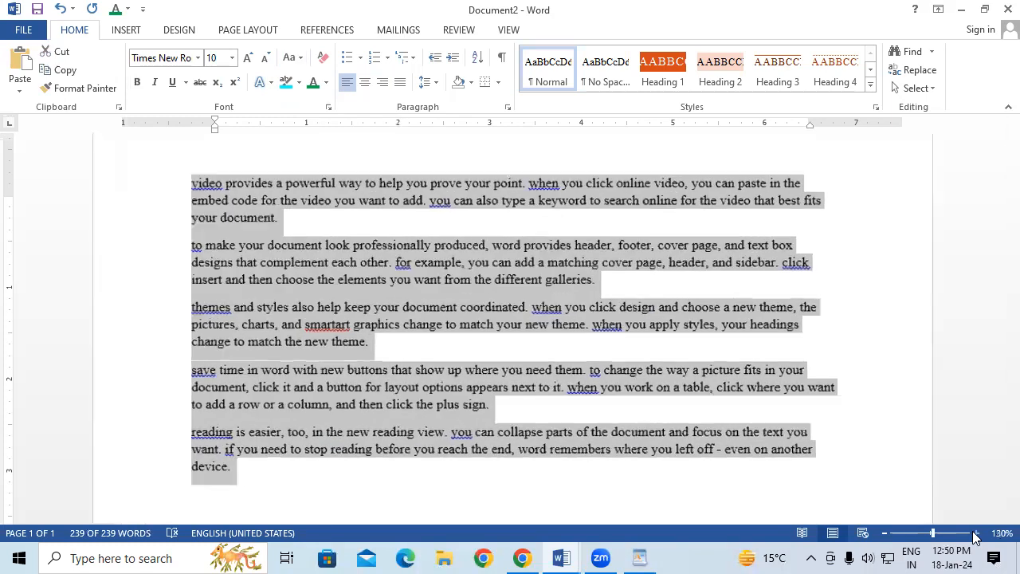
{"action": "left_click", "coordinate": [975, 532]}
{"action": "scroll", "coordinate": [441, 224], "scroll_direction": "up", "scroll_amount": 1}
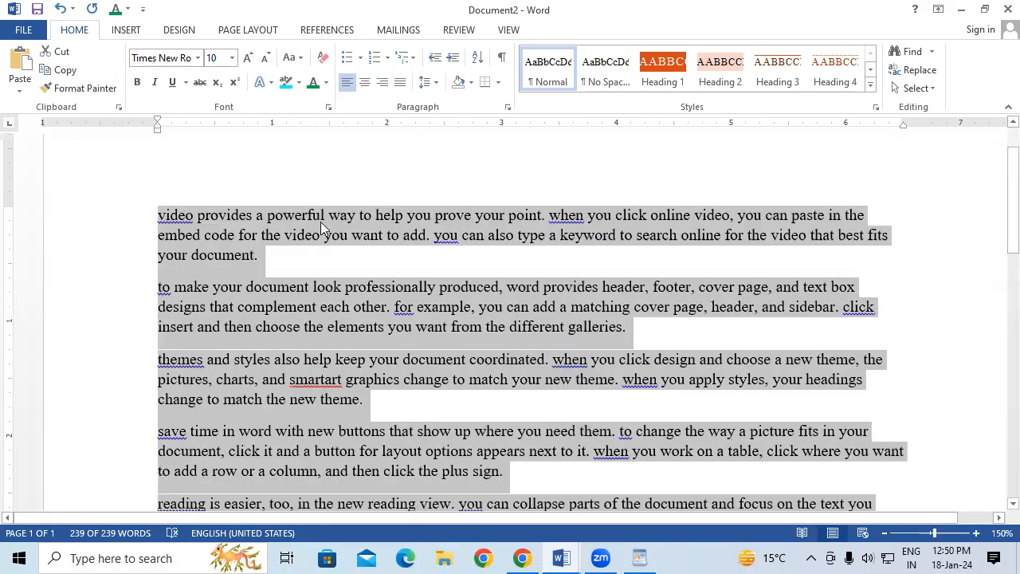
{"action": "left_click", "coordinate": [290, 57]}
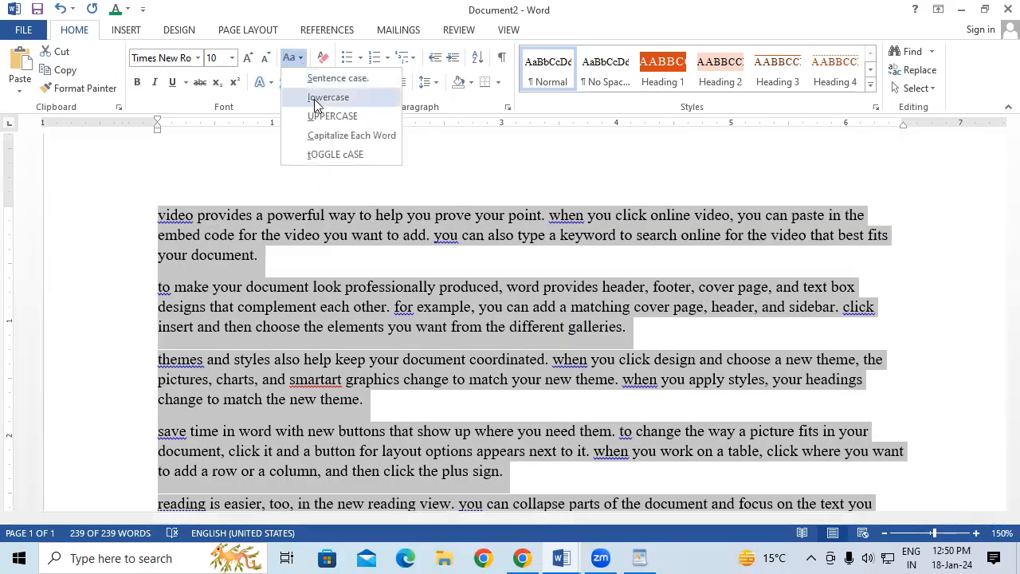
{"action": "left_click", "coordinate": [326, 135]}
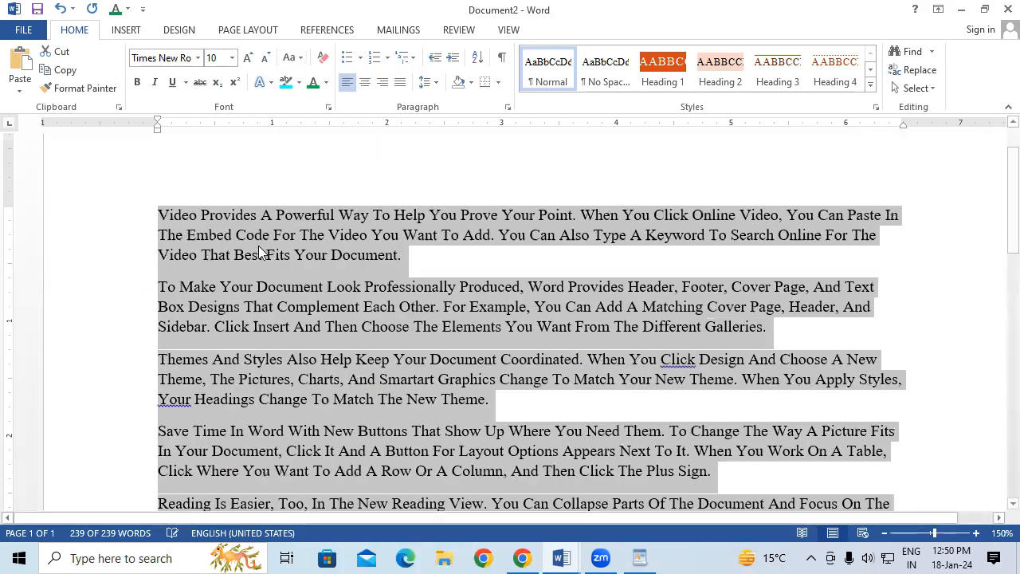
{"action": "left_click", "coordinate": [179, 213]}
{"action": "left_click_drag", "start_coordinate": [179, 213], "coordinate": [417, 222]}
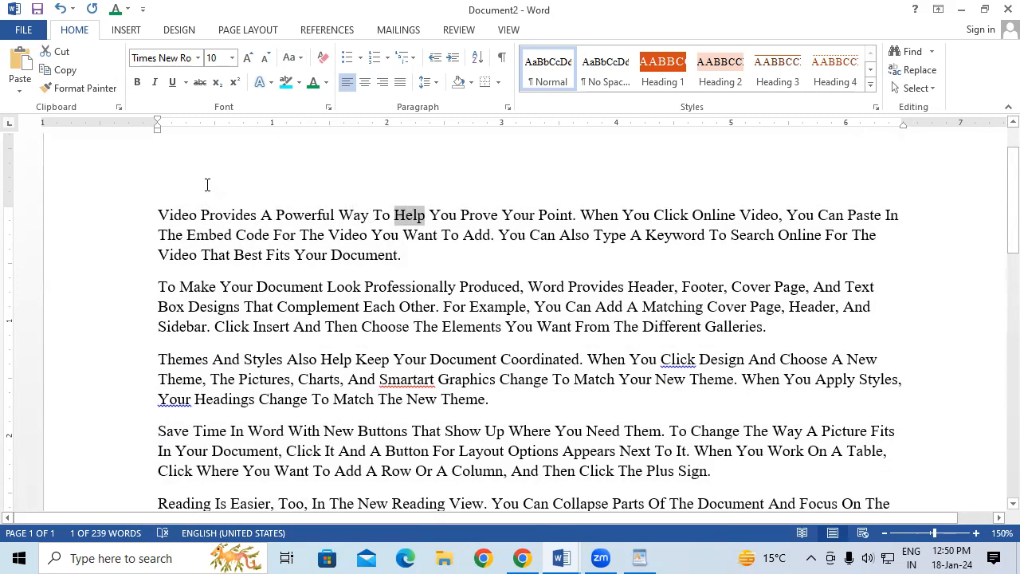
{"action": "left_click_drag", "start_coordinate": [169, 214], "coordinate": [200, 217]}
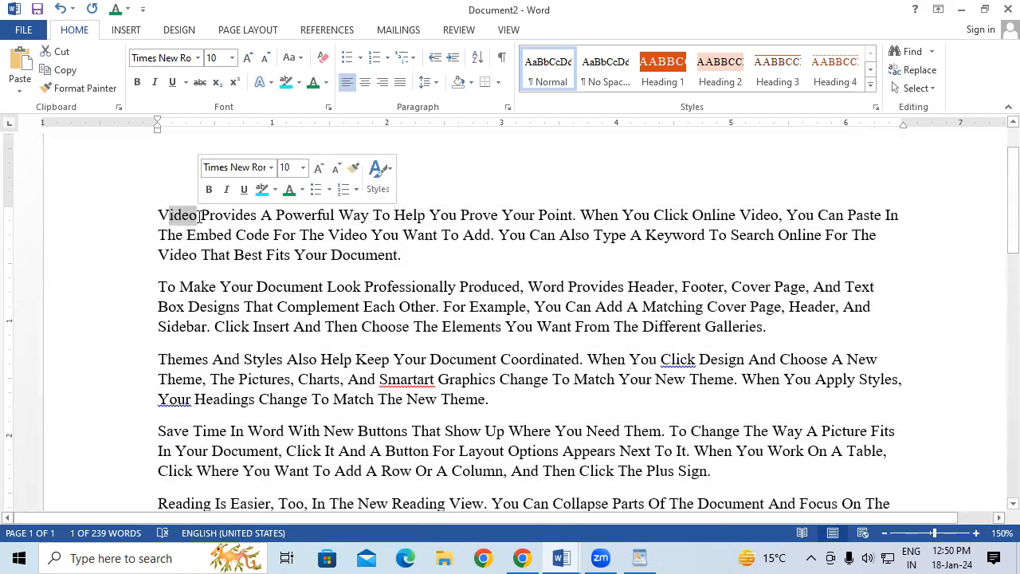
Apply tOGGLE cASE to the whole document text.
{"action": "key", "text": "ctrl+a"}
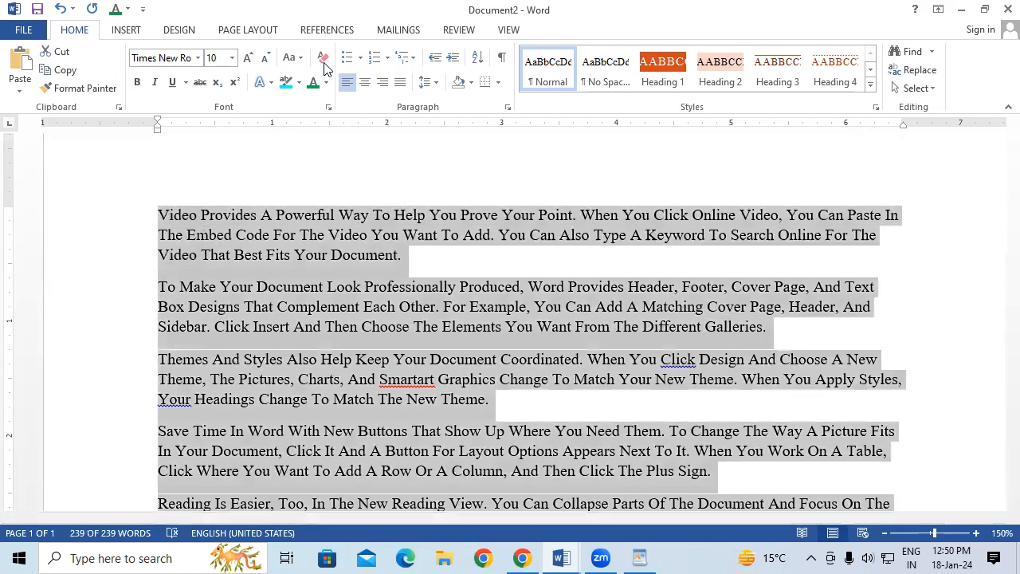
{"action": "left_click", "coordinate": [292, 58]}
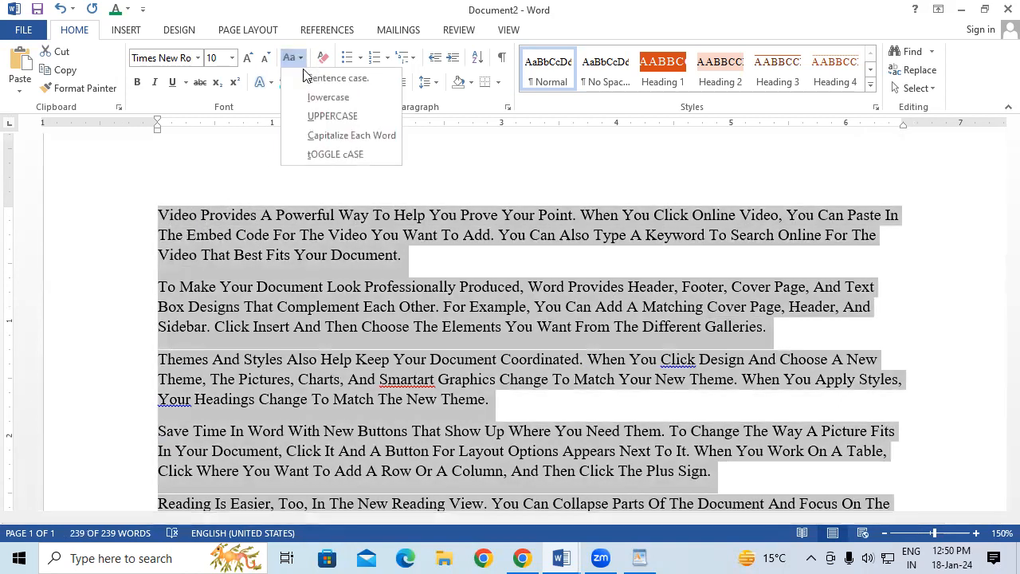
{"action": "left_click", "coordinate": [327, 155]}
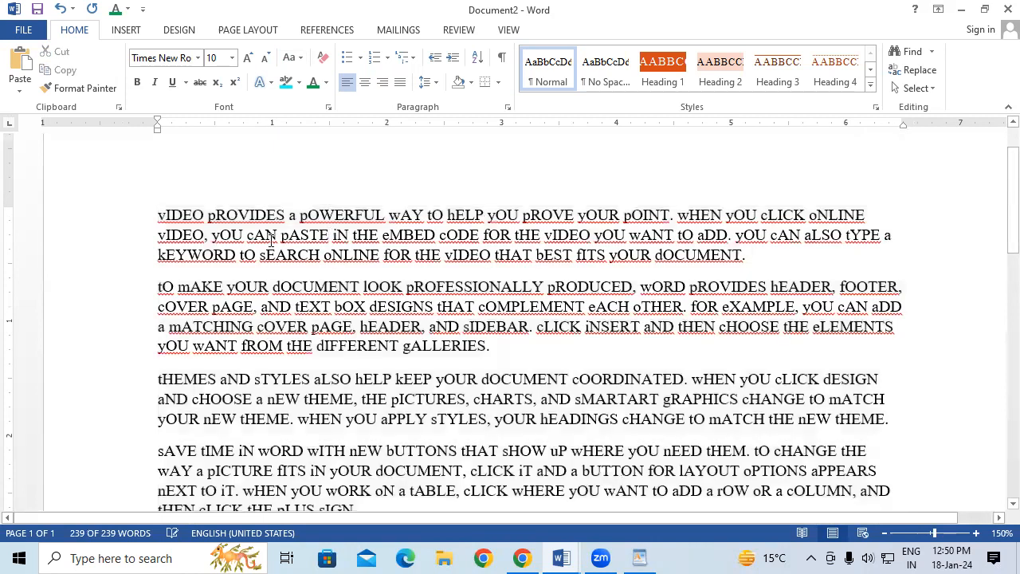
Examine the letter case within individual words of the first paragraph, starting with its first two words.
{"action": "left_click", "coordinate": [168, 215]}
{"action": "left_click_drag", "start_coordinate": [167, 215], "coordinate": [202, 214]}
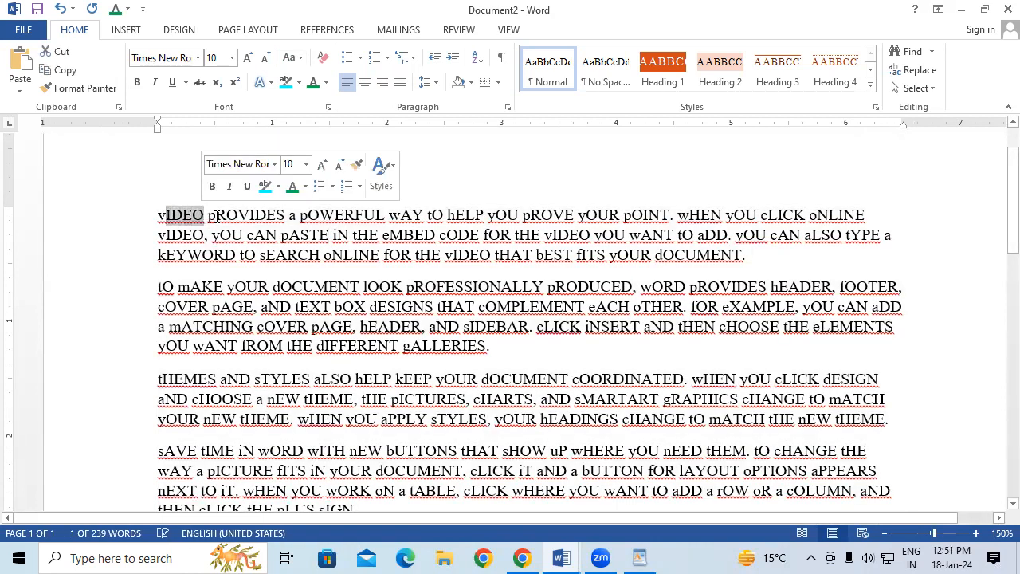
{"action": "left_click", "coordinate": [211, 215]}
{"action": "left_click_drag", "start_coordinate": [225, 216], "coordinate": [278, 214]}
{"action": "left_click_drag", "start_coordinate": [278, 215], "coordinate": [276, 215]}
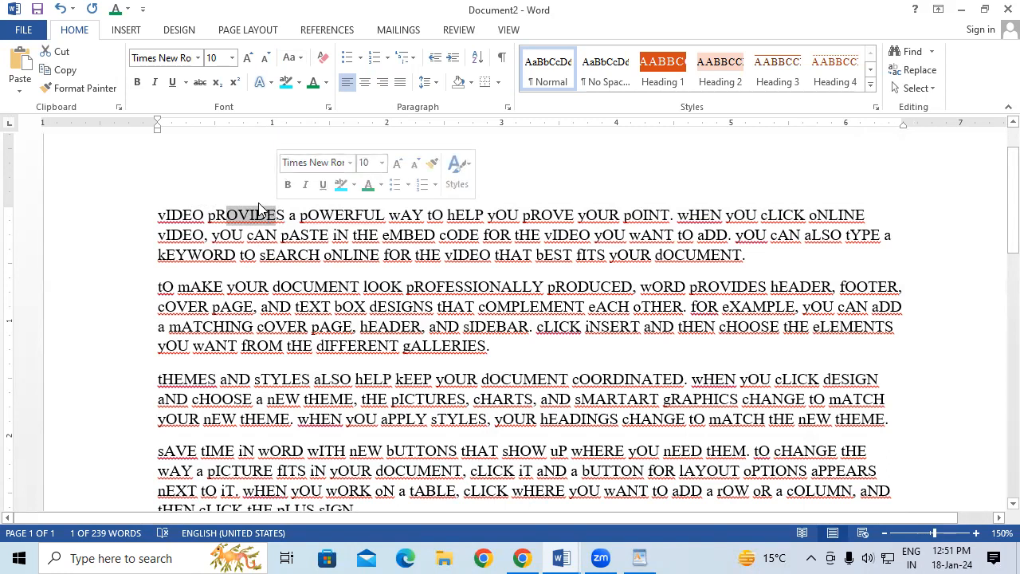
{"action": "left_click", "coordinate": [277, 234]}
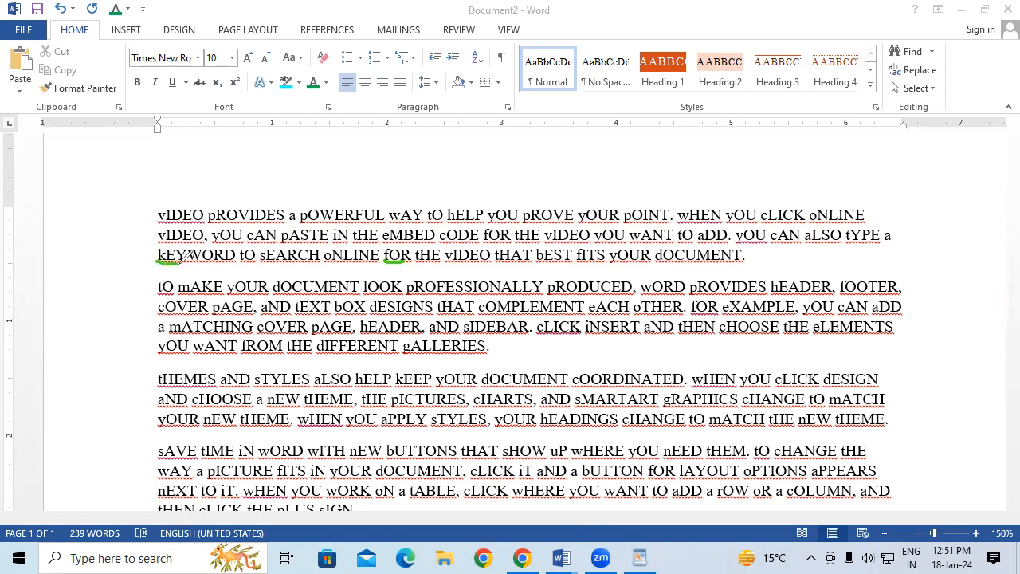
{"action": "left_click_drag", "start_coordinate": [252, 157], "coordinate": [303, 148]}
{"action": "left_click", "coordinate": [444, 32]}
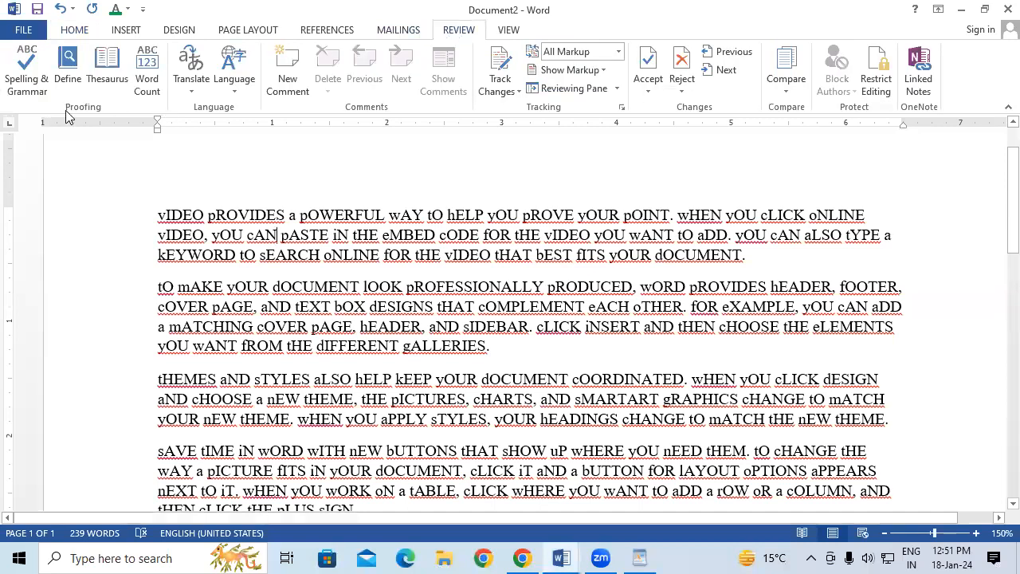
{"action": "left_click", "coordinate": [75, 29]}
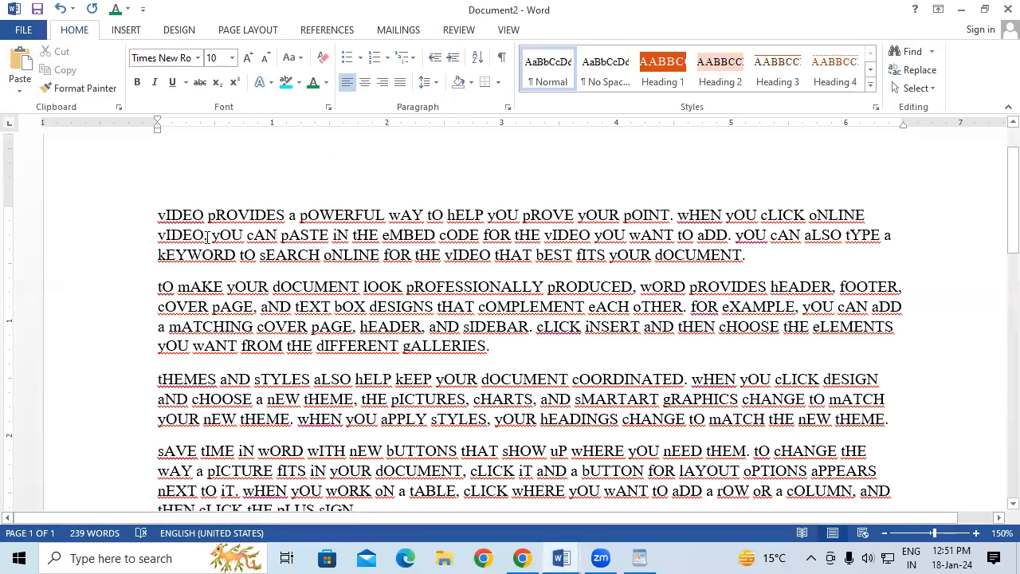
Set the case of the whole document text back to Capitalize Each Word.
{"action": "key", "text": "ctrl+a"}
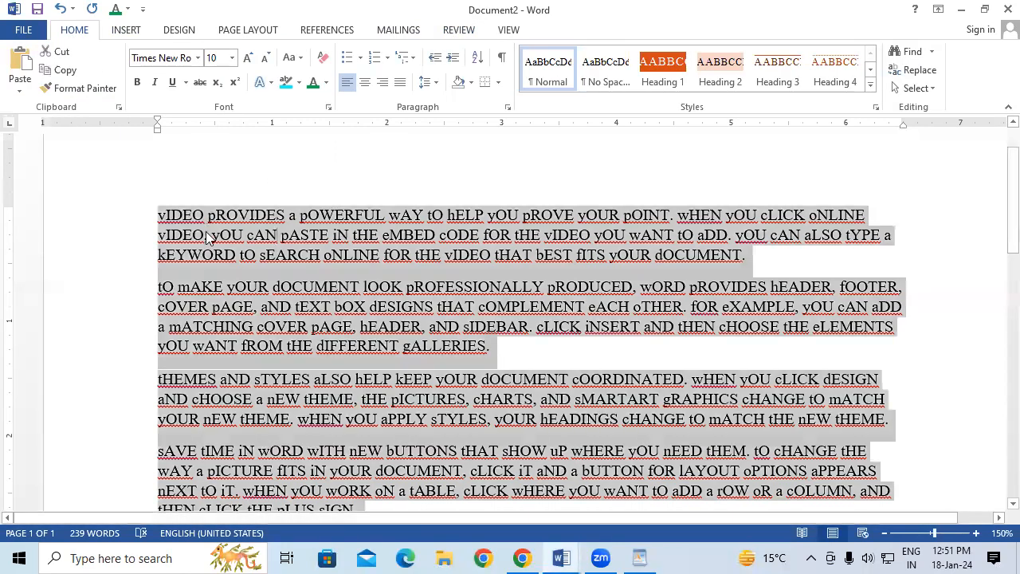
{"action": "left_click", "coordinate": [300, 62]}
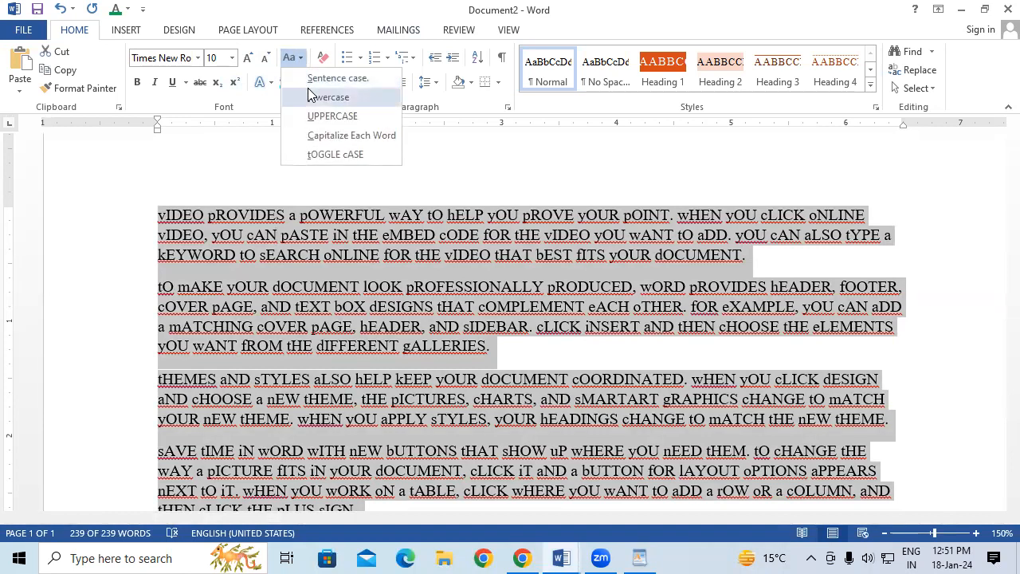
{"action": "left_click", "coordinate": [330, 135]}
{"action": "left_click", "coordinate": [489, 320]}
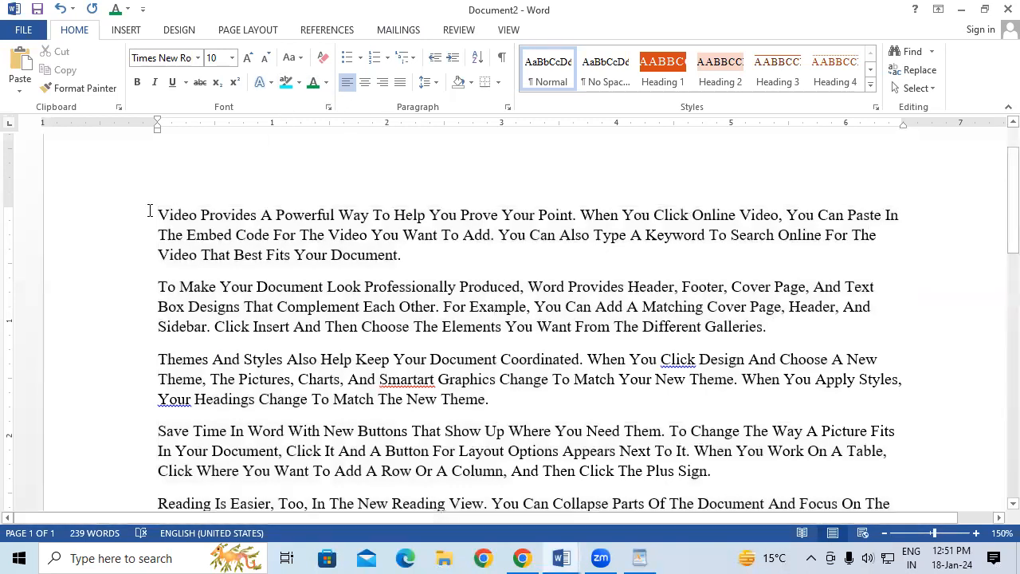
Make all the document text bold, italic and underlined, and color it green.
{"action": "key", "text": "ctrl+a"}
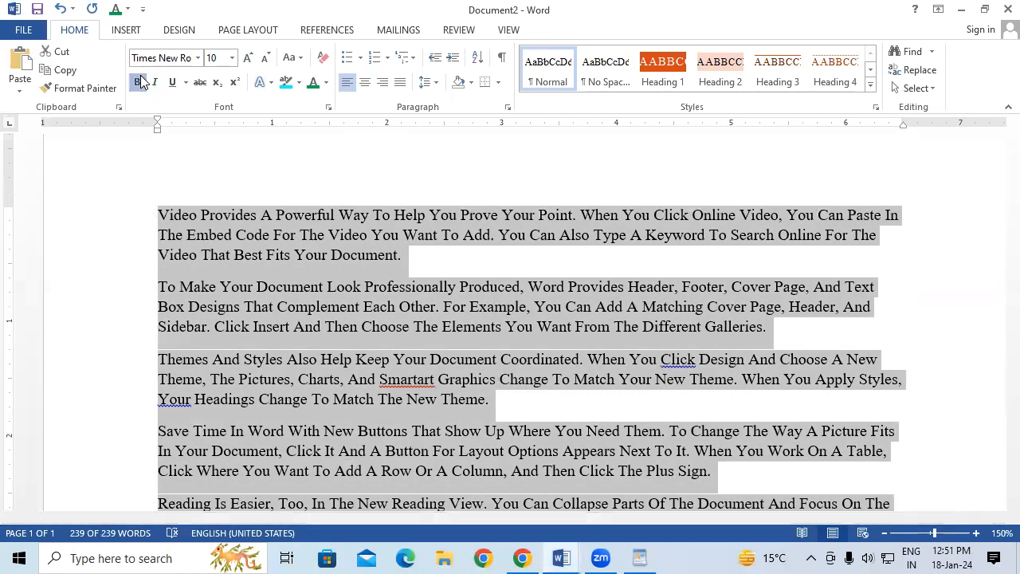
{"action": "left_click", "coordinate": [137, 82]}
{"action": "left_click", "coordinate": [154, 83]}
{"action": "left_click", "coordinate": [173, 83]}
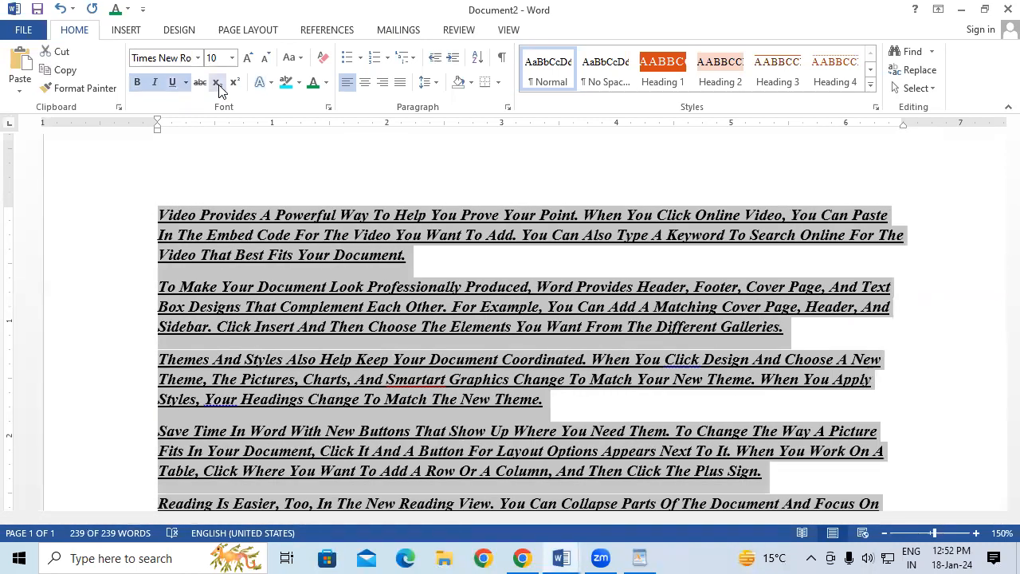
{"action": "left_click", "coordinate": [313, 83]}
{"action": "left_click", "coordinate": [303, 290]}
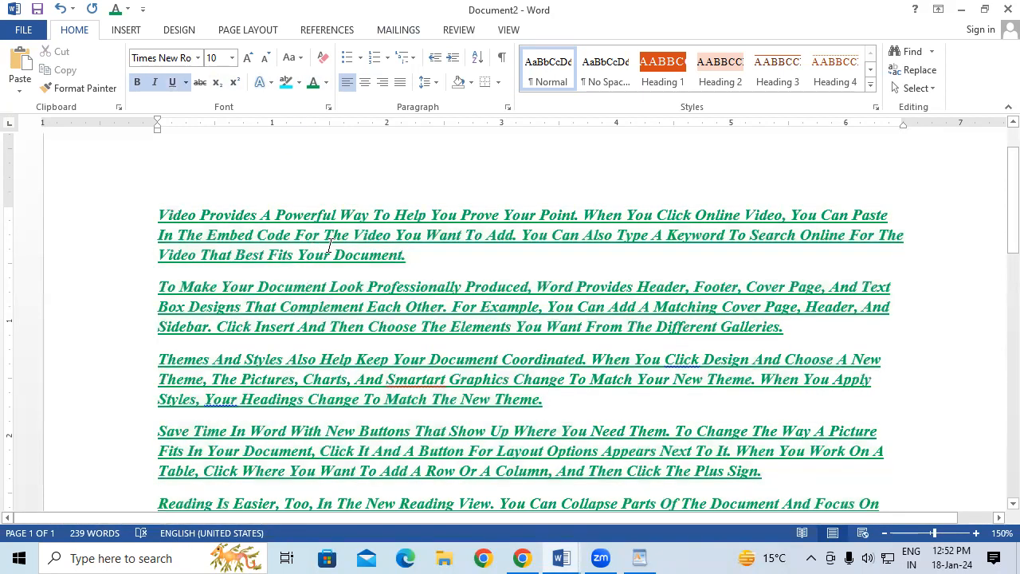
Grow the font of all the document text to size 14, and clear all its formatting.
{"action": "key", "text": "ctrl+a"}
{"action": "left_click", "coordinate": [249, 58]}
{"action": "left_click", "coordinate": [249, 58]}
{"action": "left_click", "coordinate": [248, 58]}
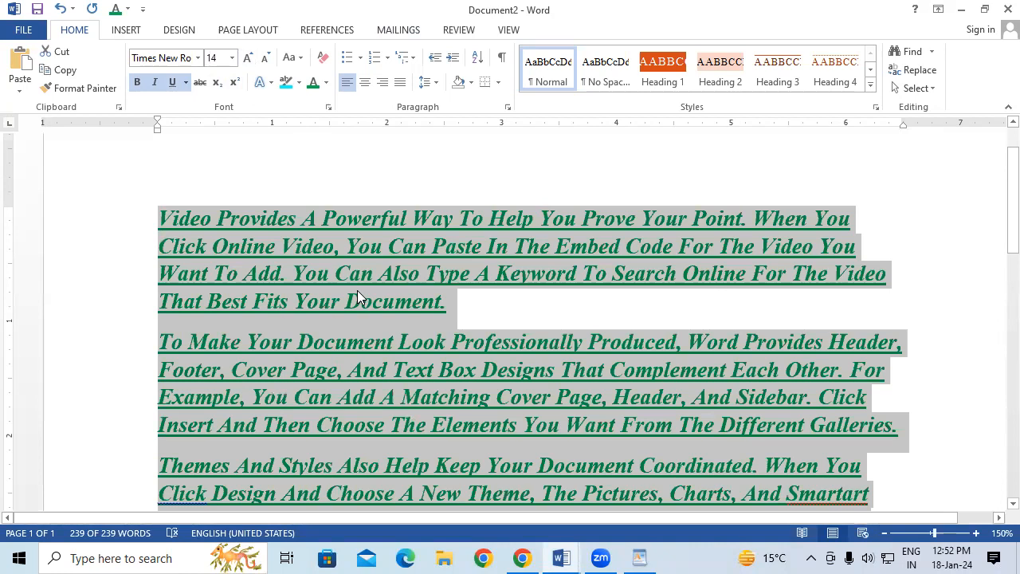
{"action": "left_click", "coordinate": [322, 58]}
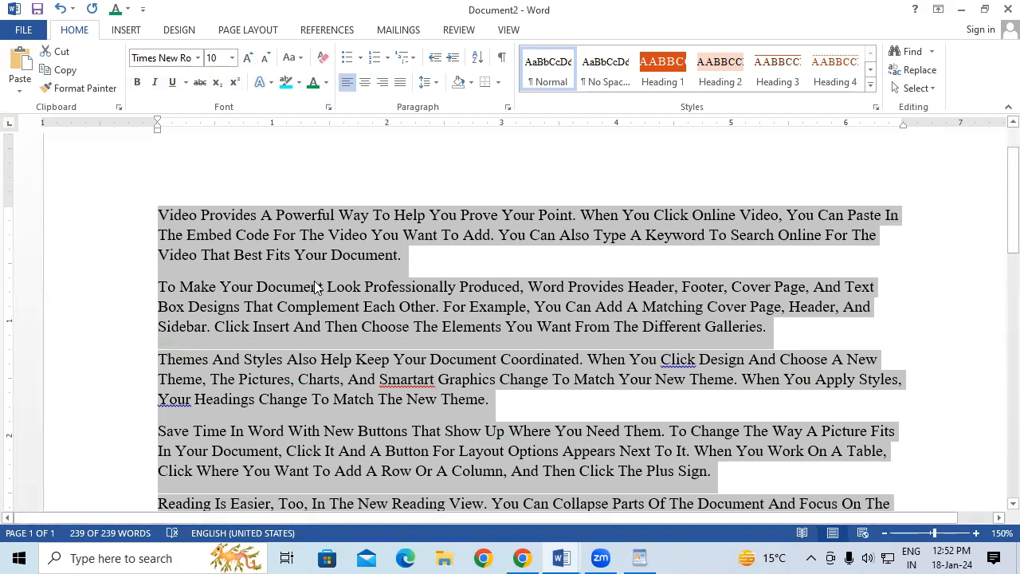
{"action": "left_click", "coordinate": [323, 59]}
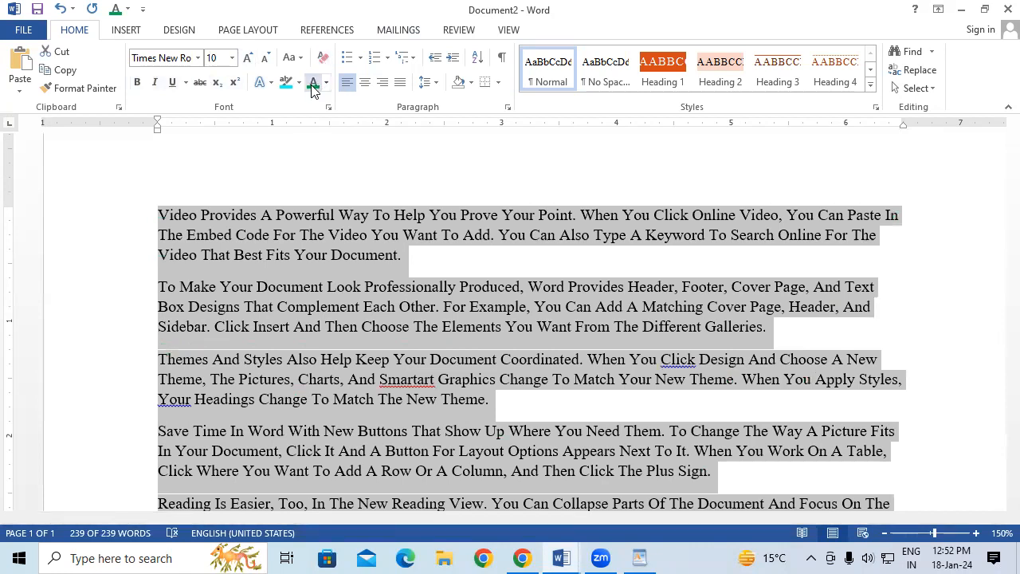
Restyle all the text as green, bold and italic at size 12, and clear all formatting again.
{"action": "left_click", "coordinate": [312, 83]}
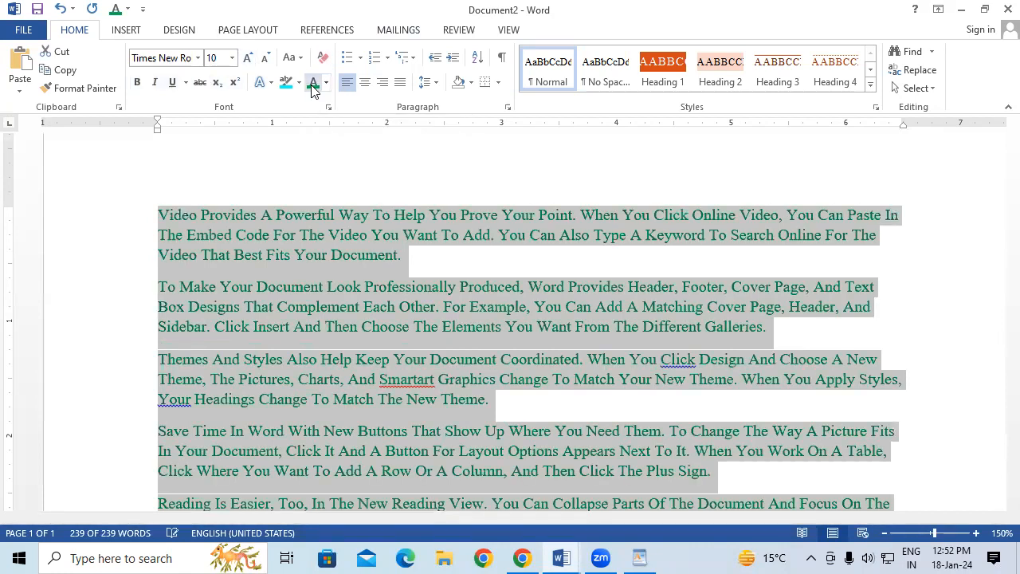
{"action": "left_click", "coordinate": [137, 84]}
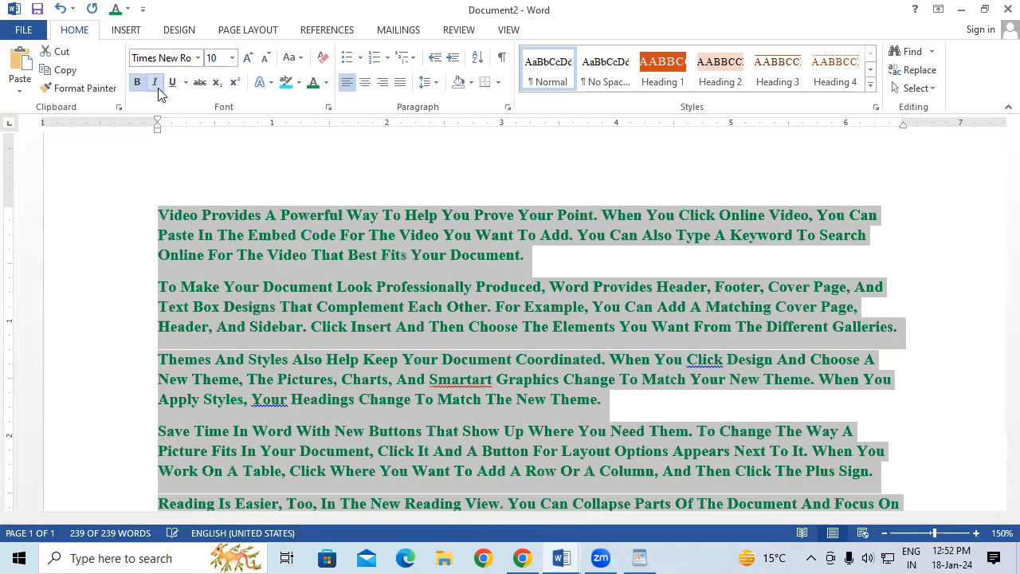
{"action": "left_click", "coordinate": [155, 83]}
{"action": "left_click", "coordinate": [248, 57]}
{"action": "left_click", "coordinate": [248, 57]}
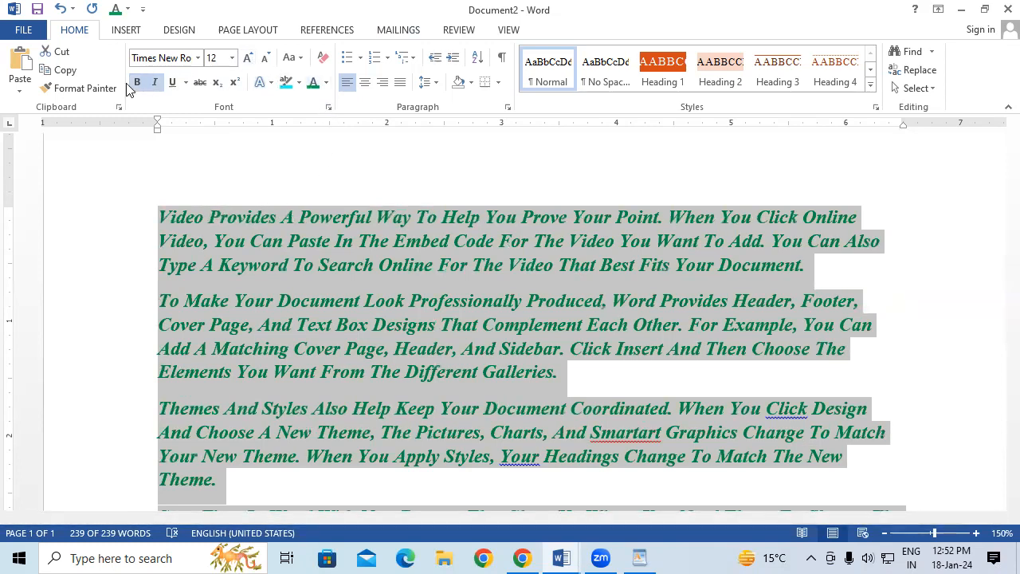
{"action": "left_click", "coordinate": [322, 62]}
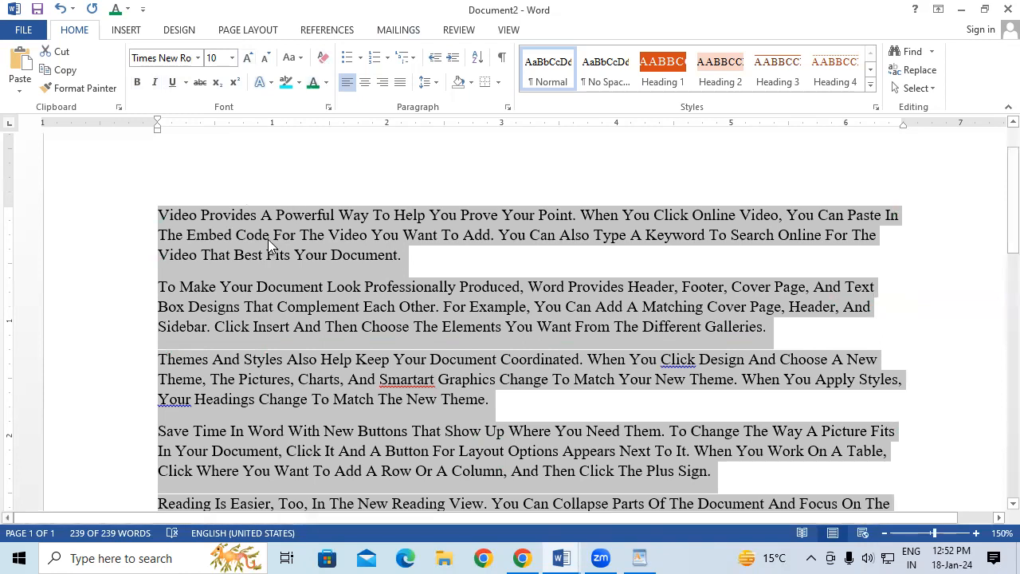
Change the font of all the document text to Blackadder ITC.
{"action": "left_click", "coordinate": [232, 57]}
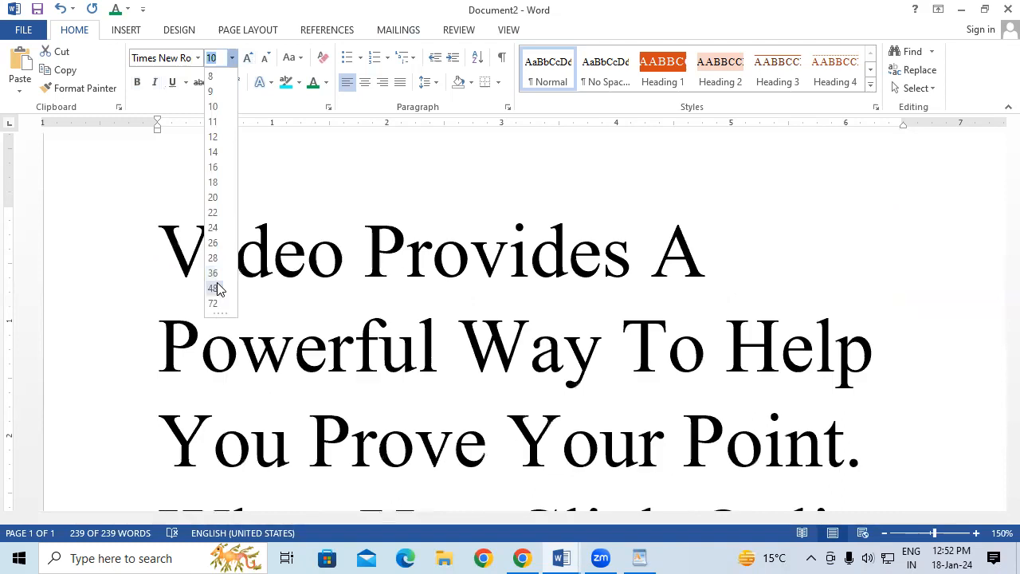
{"action": "left_click", "coordinate": [296, 204]}
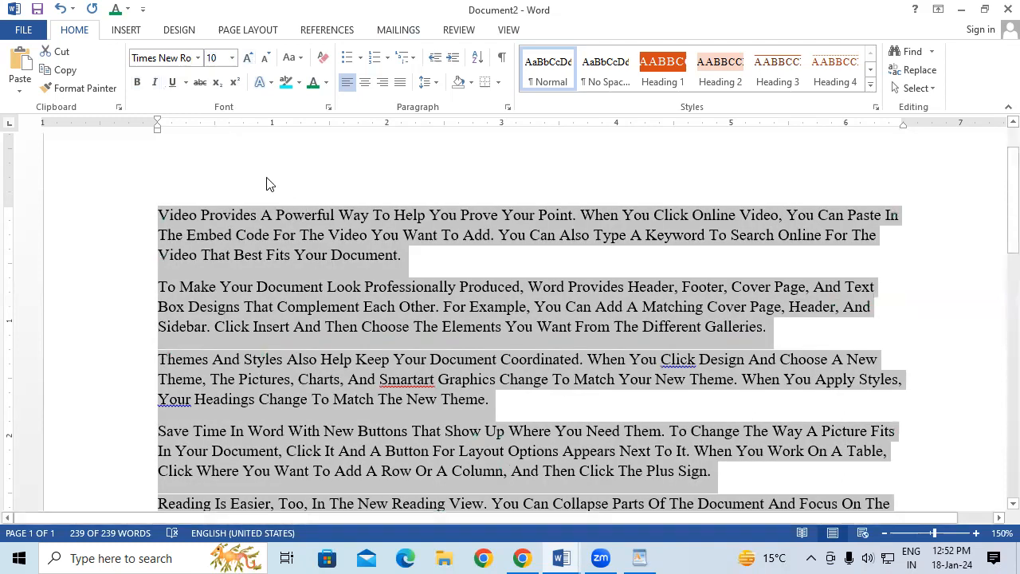
{"action": "left_click", "coordinate": [198, 58]}
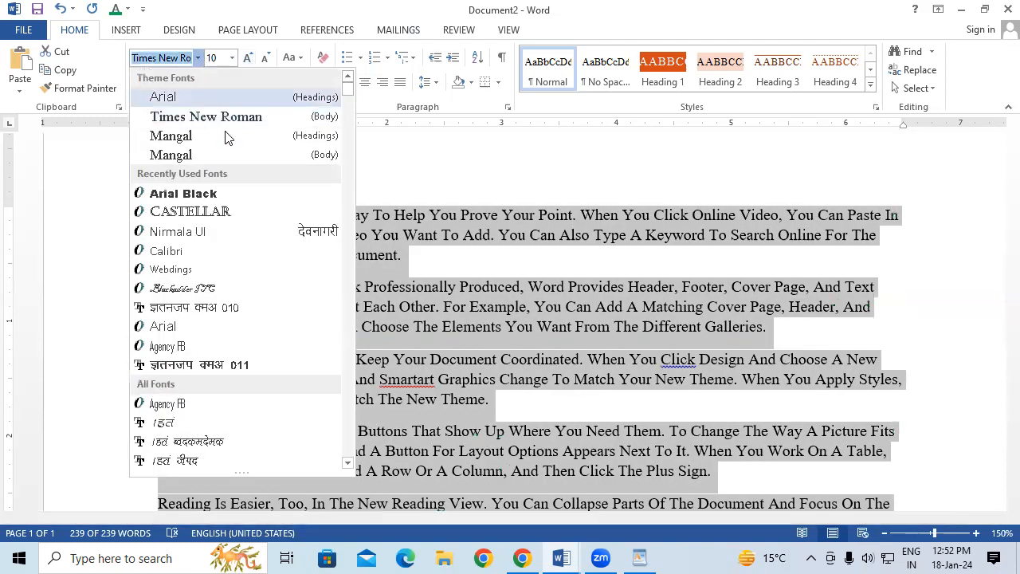
{"action": "scroll", "coordinate": [214, 275], "scroll_direction": "down", "scroll_amount": 1}
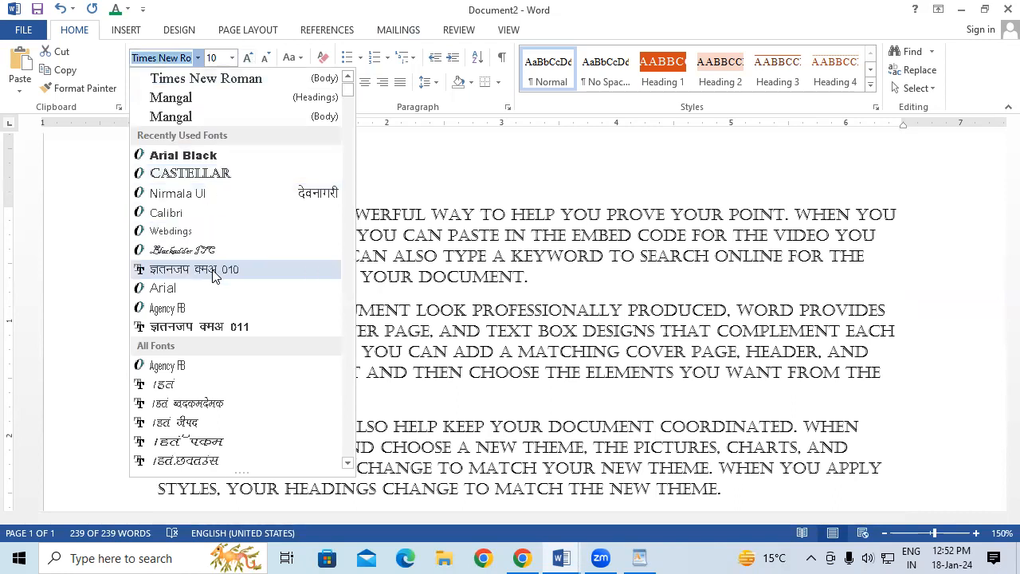
{"action": "scroll", "coordinate": [213, 275], "scroll_direction": "down", "scroll_amount": 2}
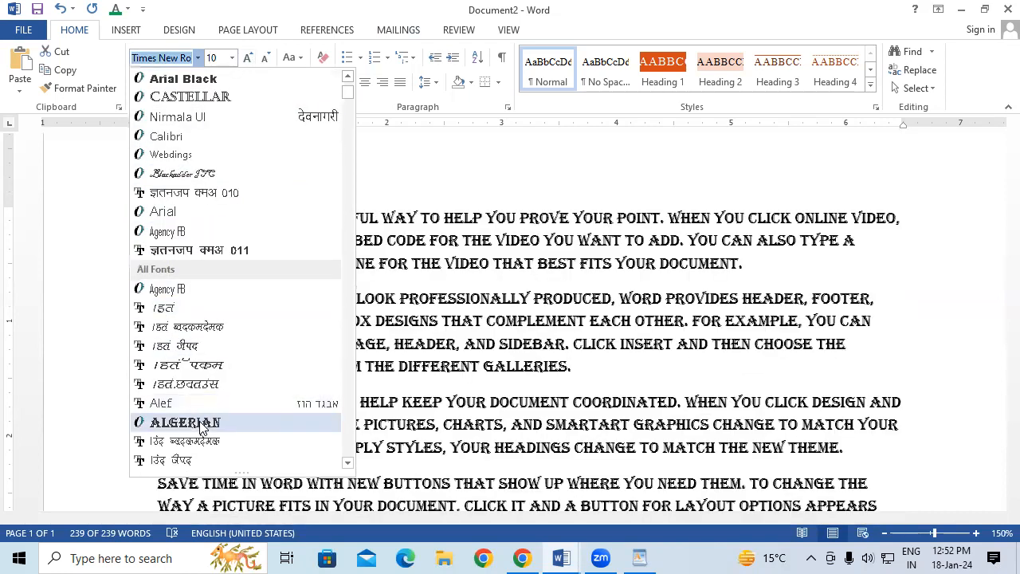
{"action": "scroll", "coordinate": [201, 429], "scroll_direction": "down", "scroll_amount": 3}
{"action": "scroll", "coordinate": [196, 419], "scroll_direction": "down", "scroll_amount": 3}
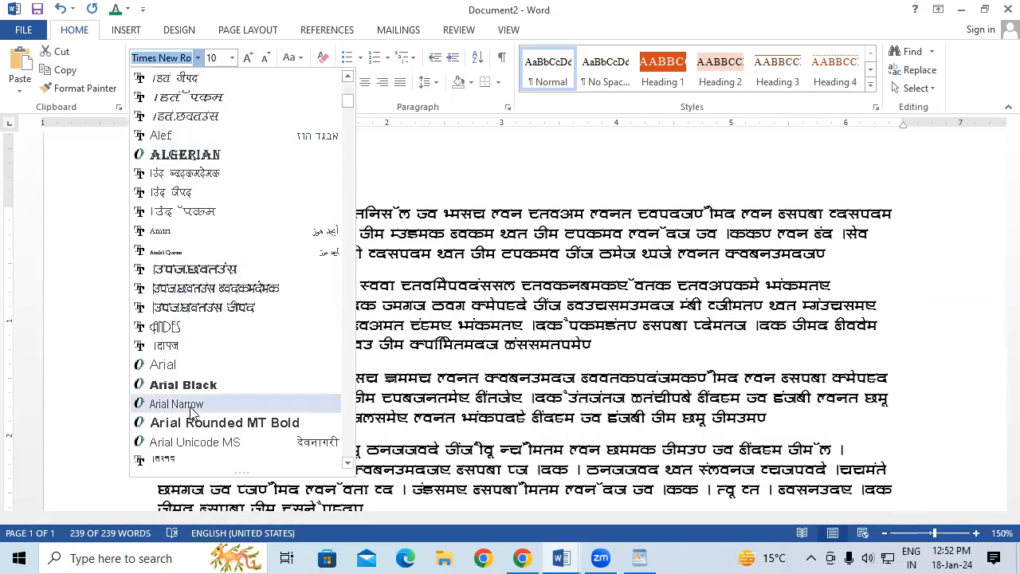
{"action": "scroll", "coordinate": [196, 415], "scroll_direction": "down", "scroll_amount": 2}
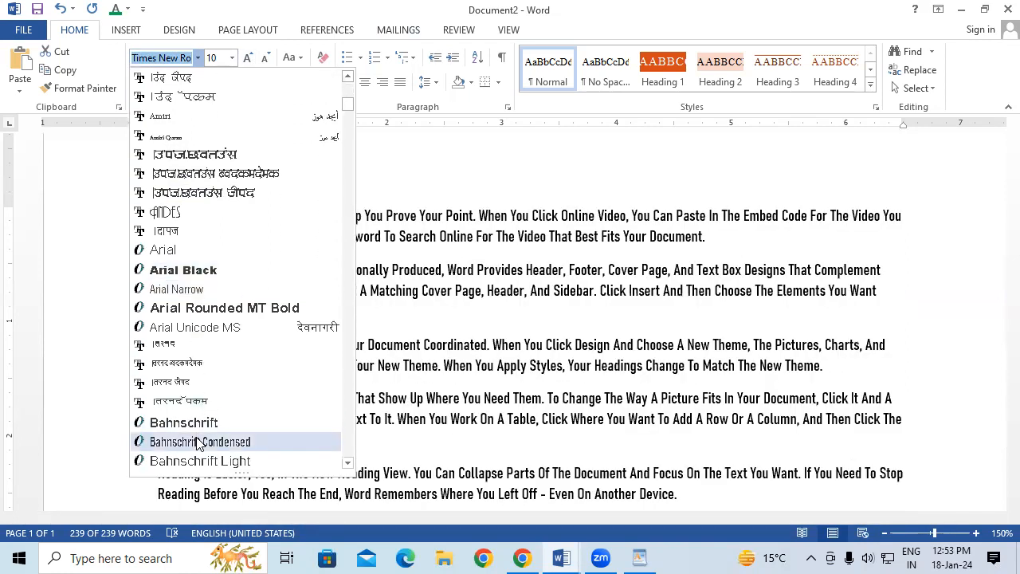
{"action": "scroll", "coordinate": [198, 438], "scroll_direction": "down", "scroll_amount": 5}
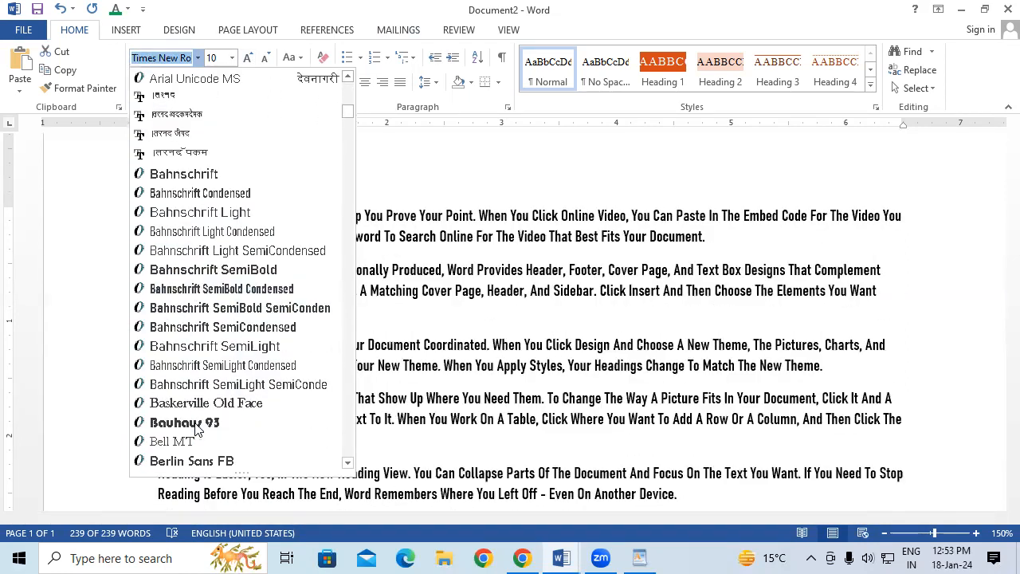
{"action": "scroll", "coordinate": [184, 422], "scroll_direction": "down", "scroll_amount": 2}
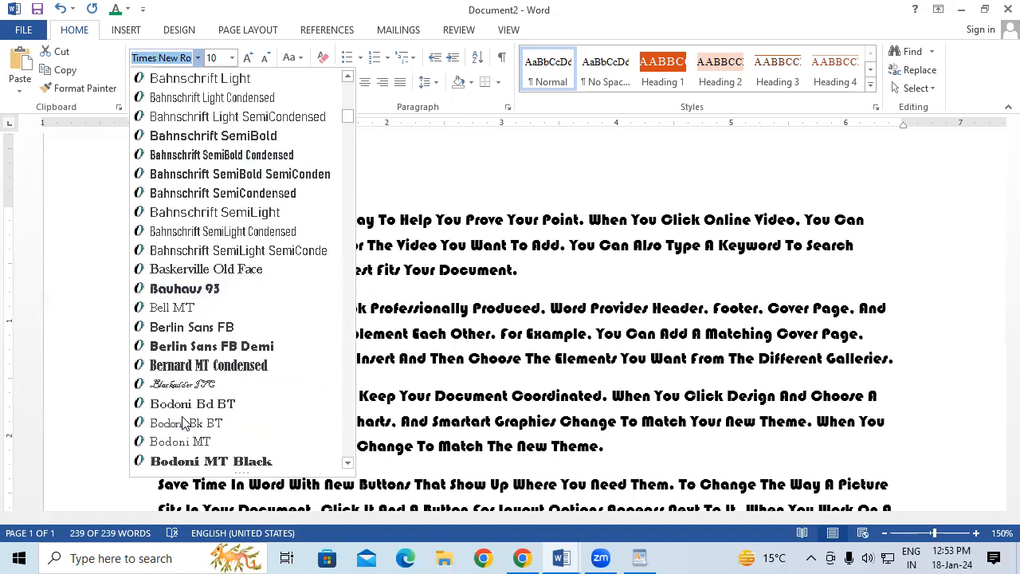
{"action": "left_click", "coordinate": [203, 387]}
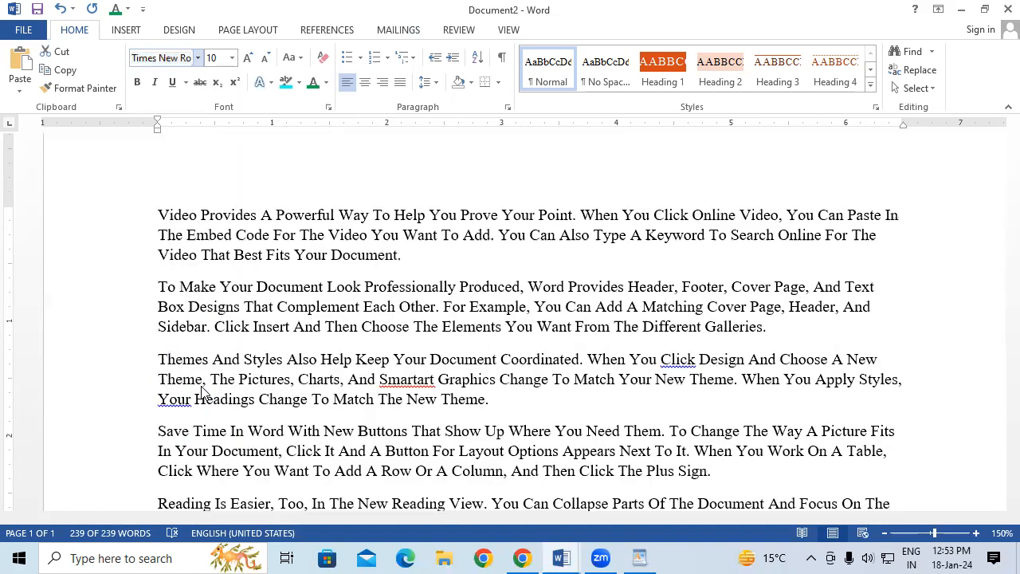
{"action": "left_click", "coordinate": [351, 313]}
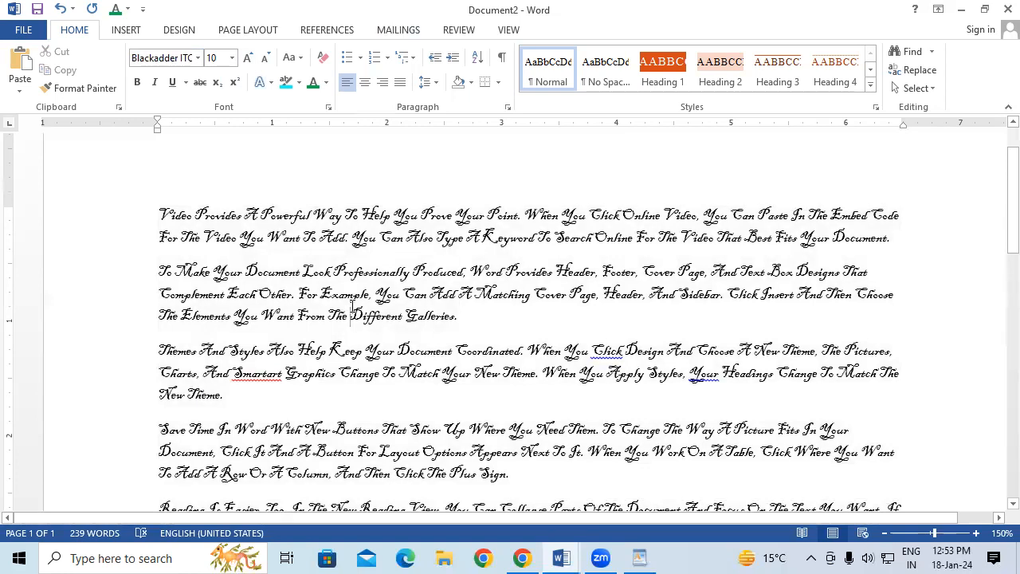
Preview further fonts on the whole document text and set its font to Calibri.
{"action": "key", "text": "ctrl+a"}
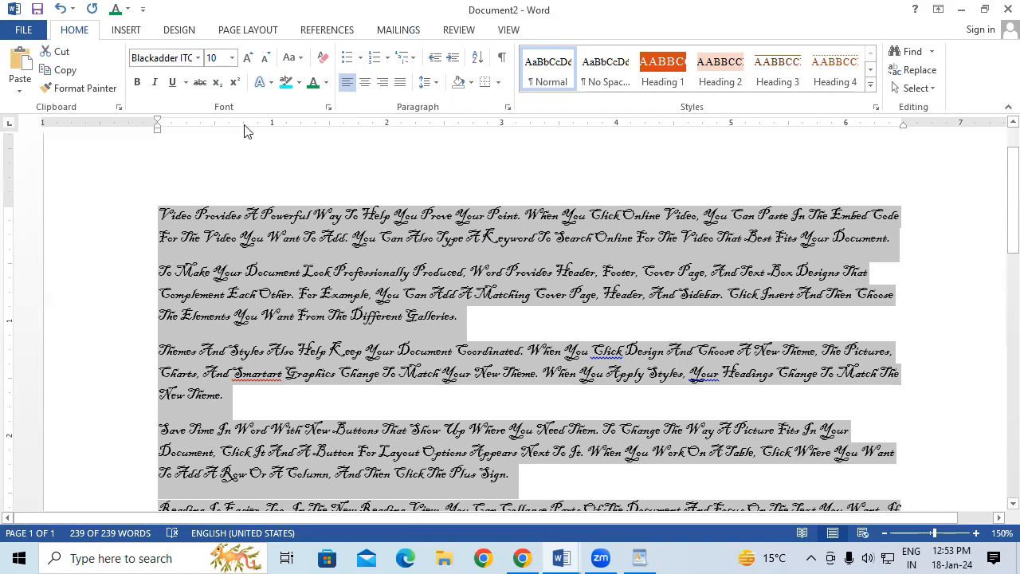
{"action": "left_click", "coordinate": [197, 59]}
{"action": "scroll", "coordinate": [210, 271], "scroll_direction": "down", "scroll_amount": 3}
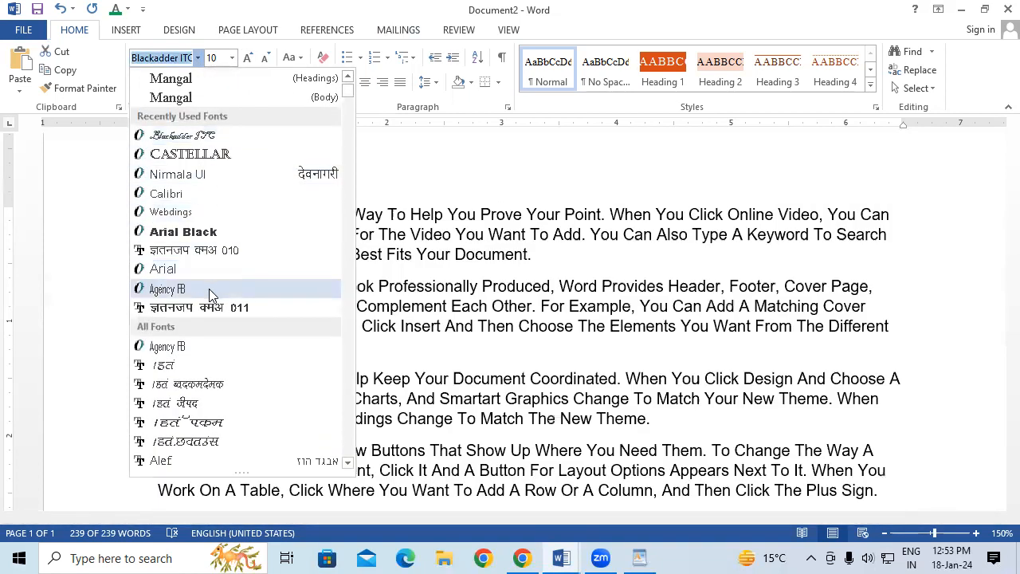
{"action": "left_click_drag", "start_coordinate": [353, 95], "coordinate": [349, 154]}
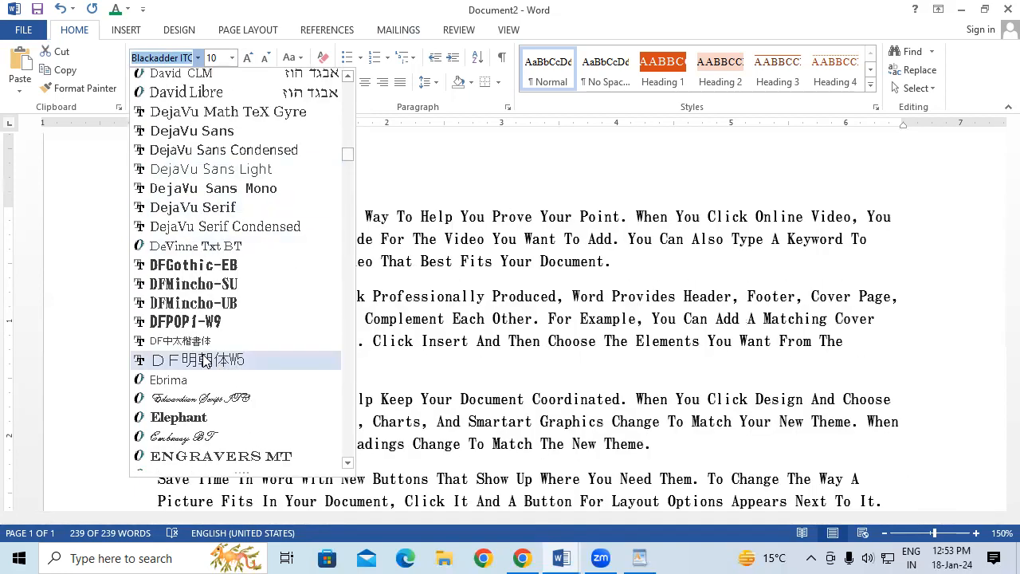
{"action": "scroll", "coordinate": [183, 348], "scroll_direction": "down", "scroll_amount": 1}
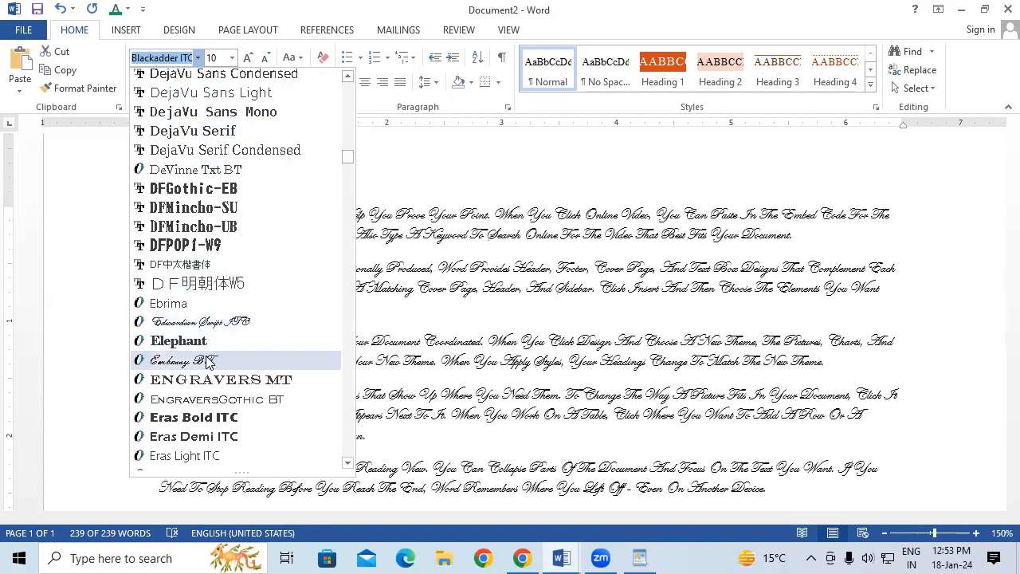
{"action": "scroll", "coordinate": [187, 358], "scroll_direction": "down", "scroll_amount": 1}
{"action": "scroll", "coordinate": [209, 364], "scroll_direction": "down", "scroll_amount": 1}
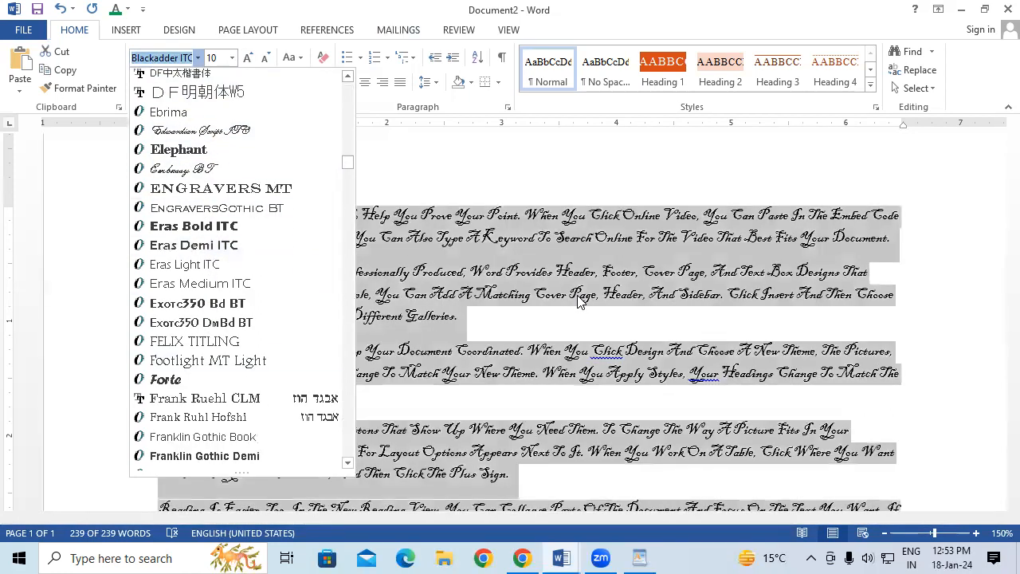
{"action": "left_click", "coordinate": [198, 57]}
{"action": "left_click", "coordinate": [198, 57]}
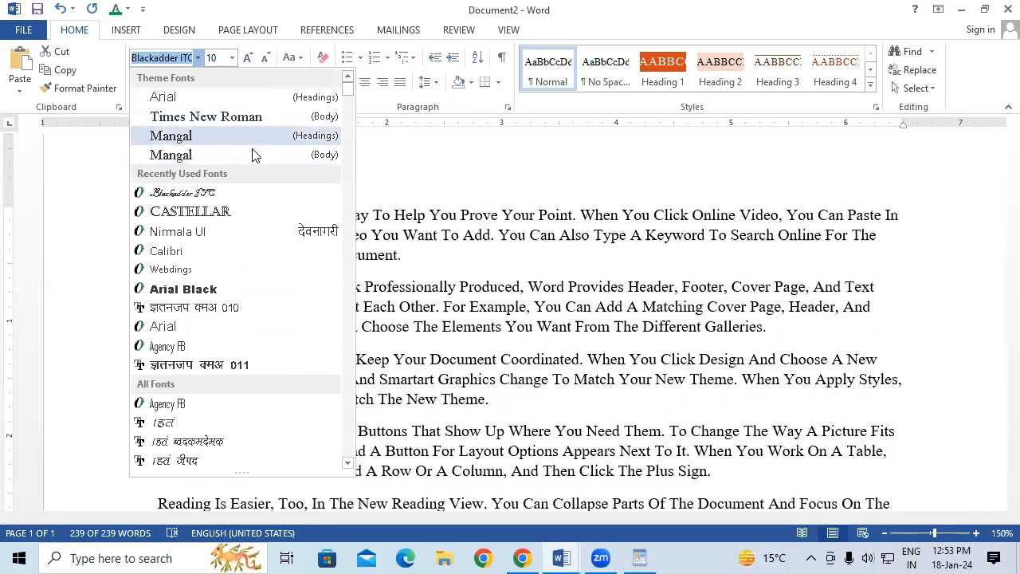
{"action": "left_click", "coordinate": [215, 250]}
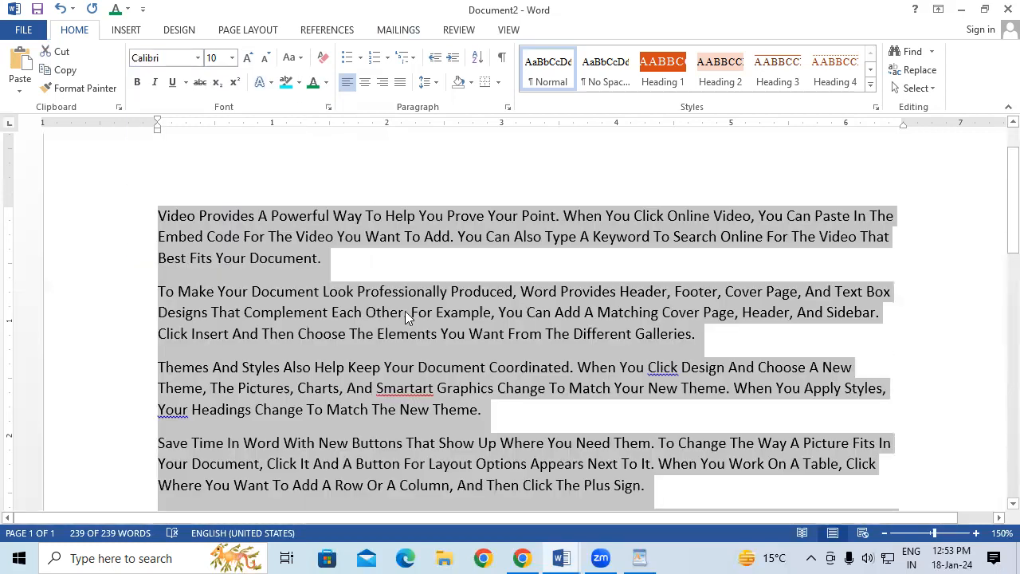
Set the current document formatting as the default for new documents.
{"action": "scroll", "coordinate": [375, 279], "scroll_direction": "up", "scroll_amount": 2}
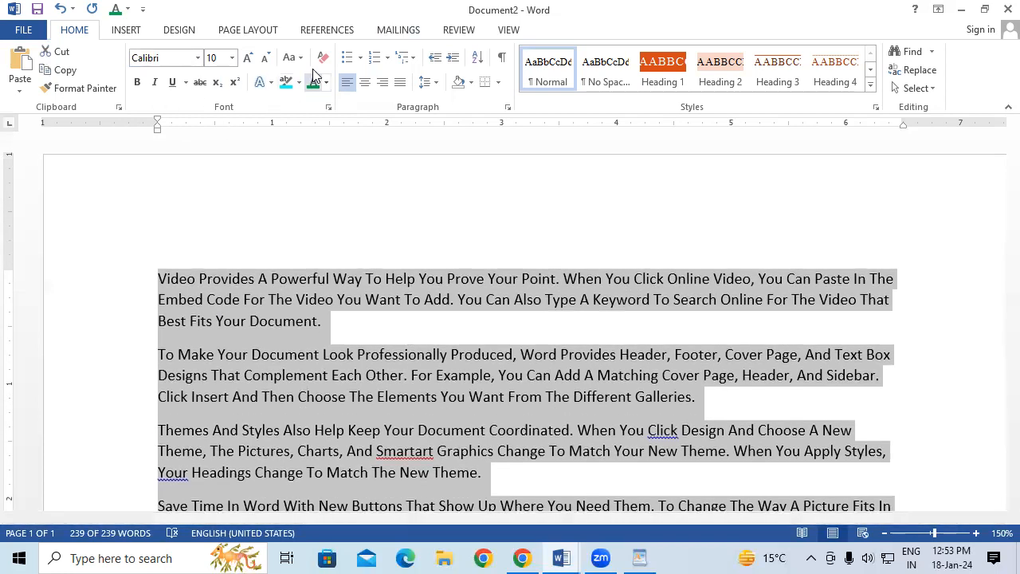
{"action": "left_click", "coordinate": [194, 33]}
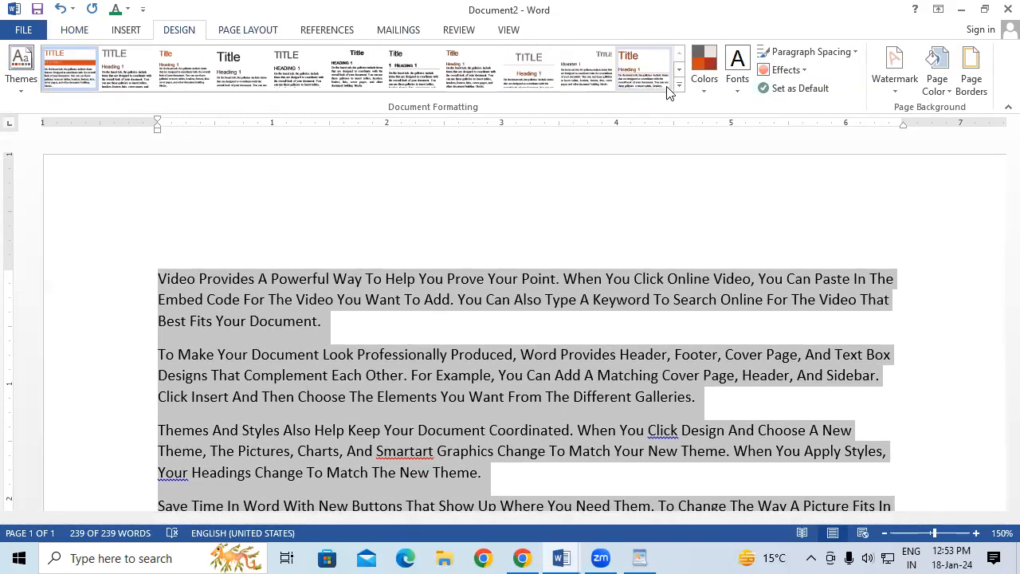
{"action": "left_click", "coordinate": [791, 87]}
{"action": "left_click", "coordinate": [482, 327]}
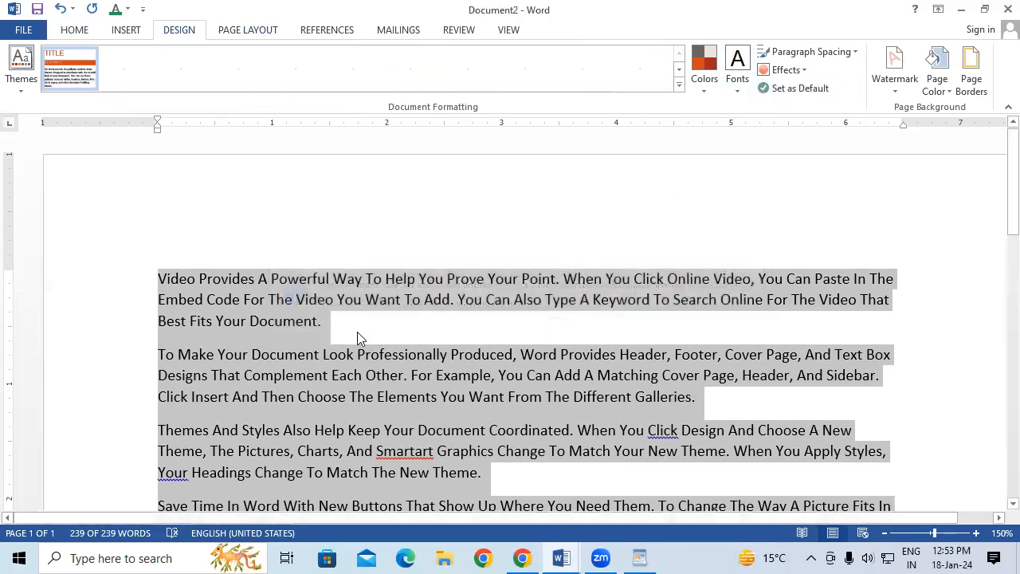
{"action": "left_click", "coordinate": [75, 30]}
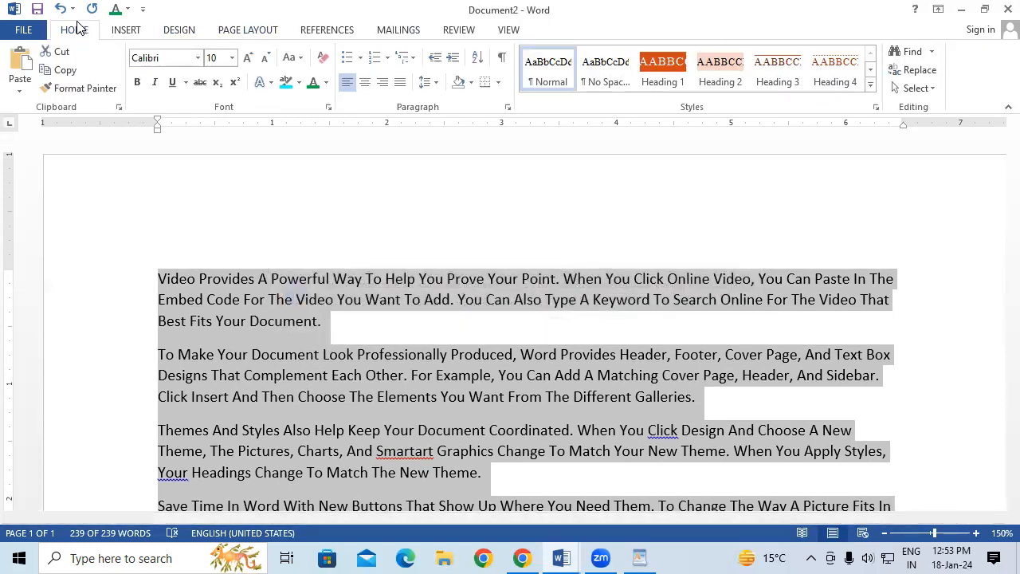
{"action": "left_click", "coordinate": [262, 82]}
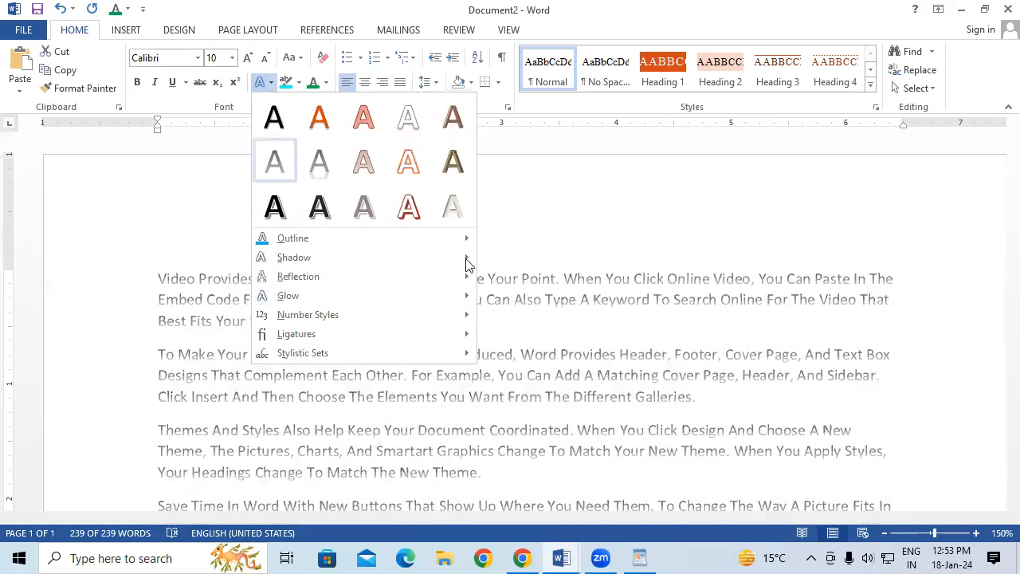
{"action": "left_click", "coordinate": [689, 295]}
{"action": "left_click", "coordinate": [326, 82]}
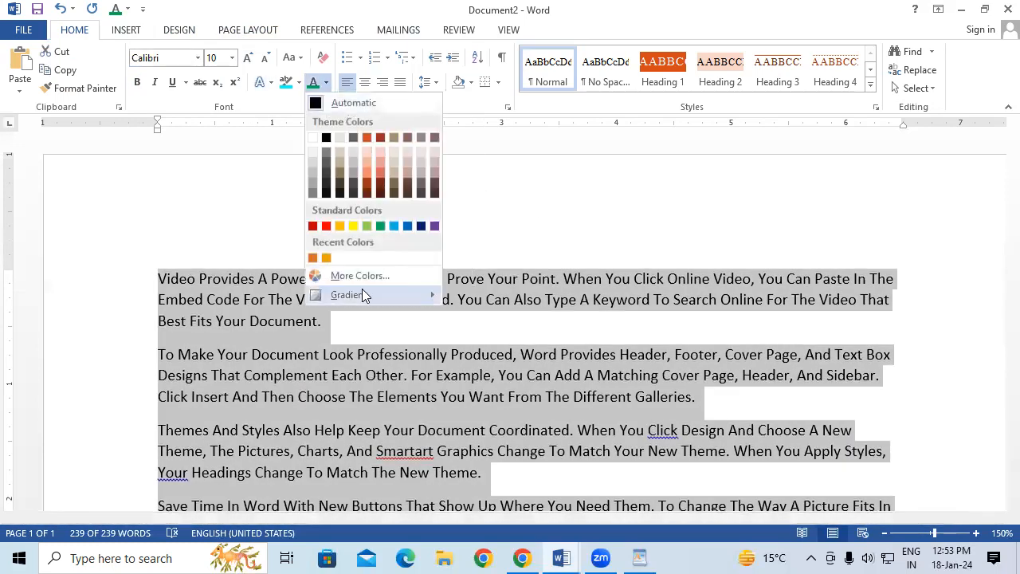
{"action": "mouse_move", "coordinate": [362, 295]}
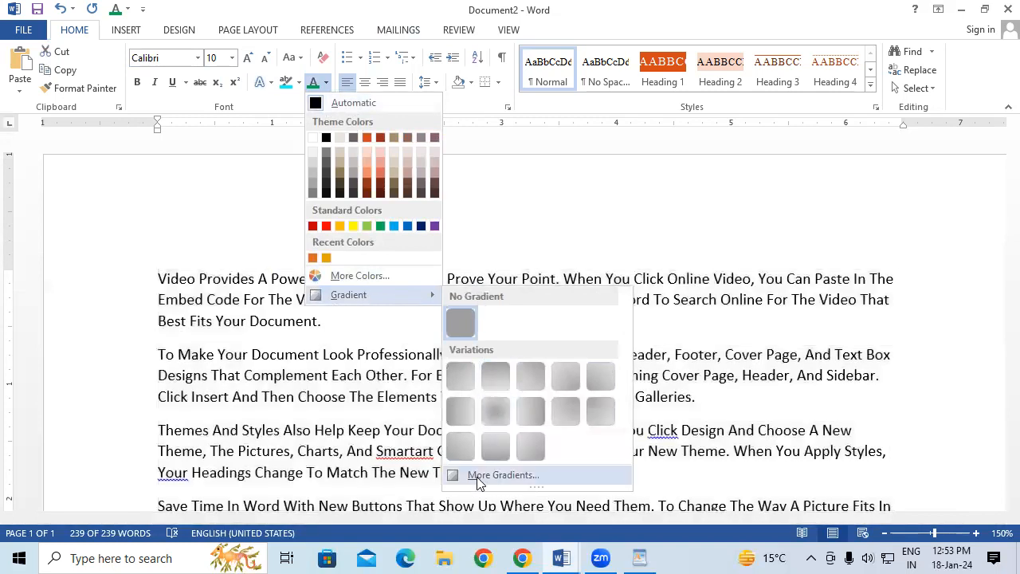
{"action": "left_click", "coordinate": [276, 386]}
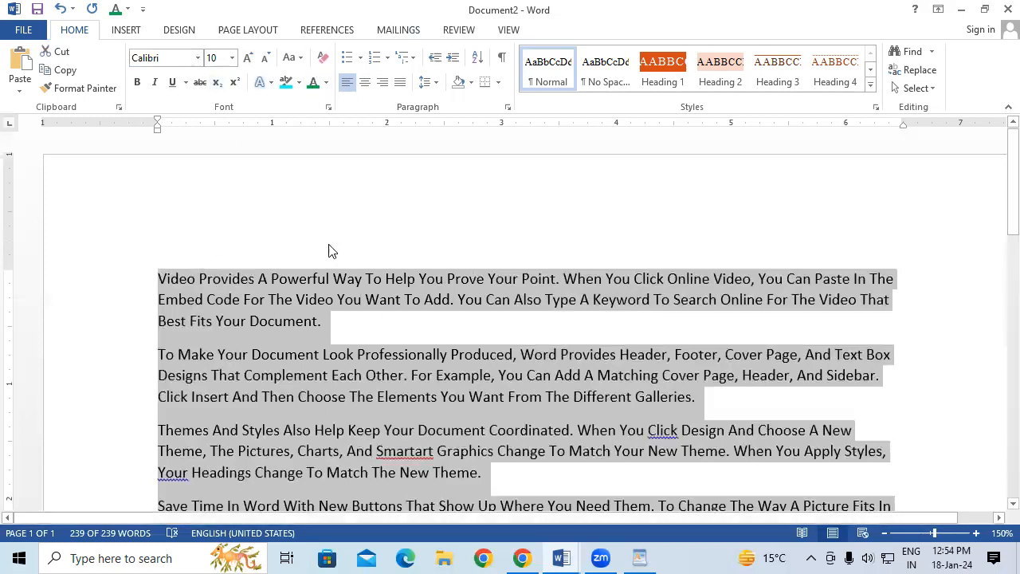
{"action": "left_click", "coordinate": [389, 306]}
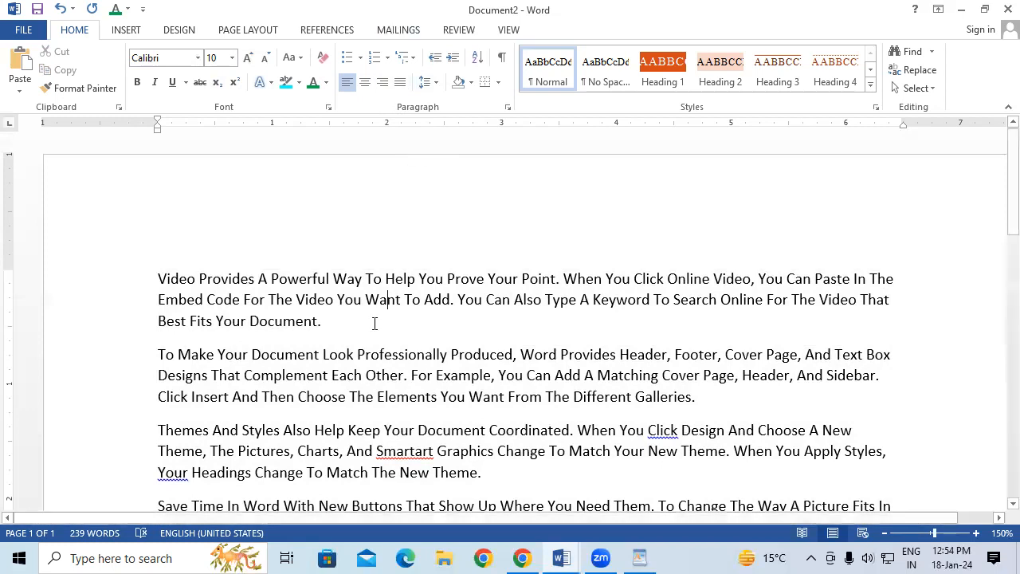
{"action": "left_click_drag", "start_coordinate": [343, 331], "coordinate": [157, 287]}
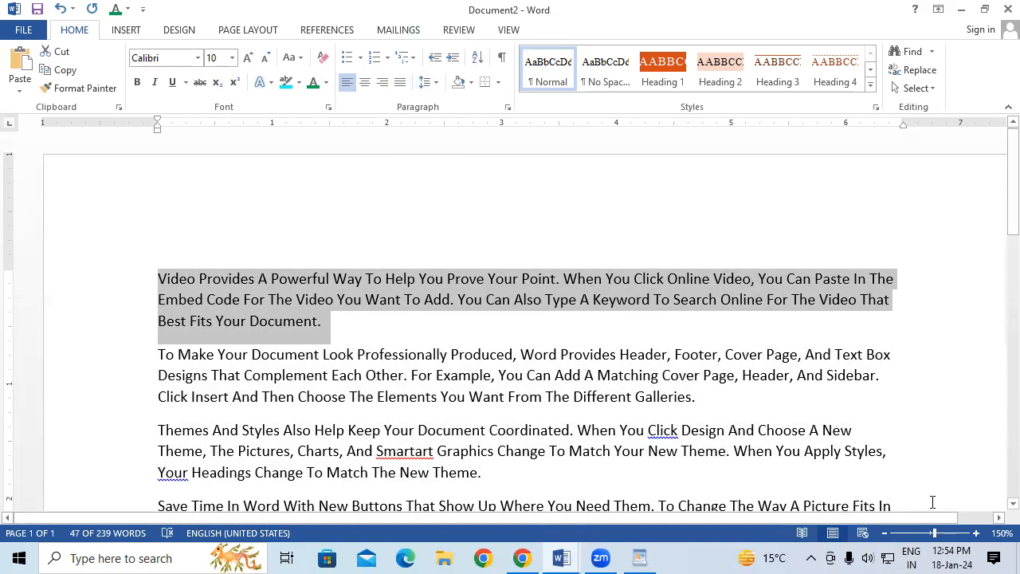
Switch the keyboard input to Hindi Google Input Tools and delete all the document text.
{"action": "left_click", "coordinate": [914, 556]}
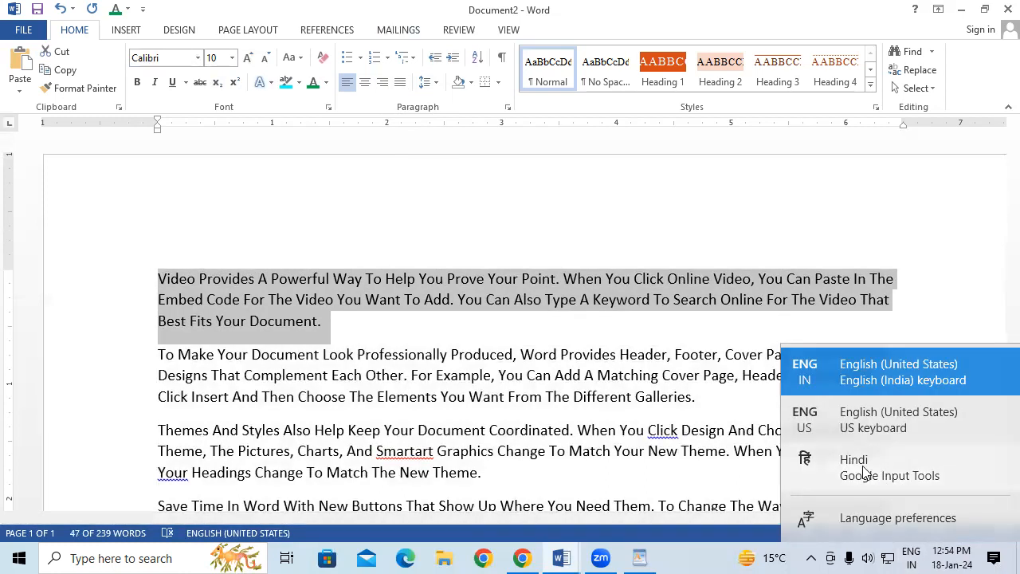
{"action": "left_click", "coordinate": [865, 472]}
{"action": "left_click", "coordinate": [441, 247]}
{"action": "key", "text": "ctrl+a"}
{"action": "key", "text": "Delete"}
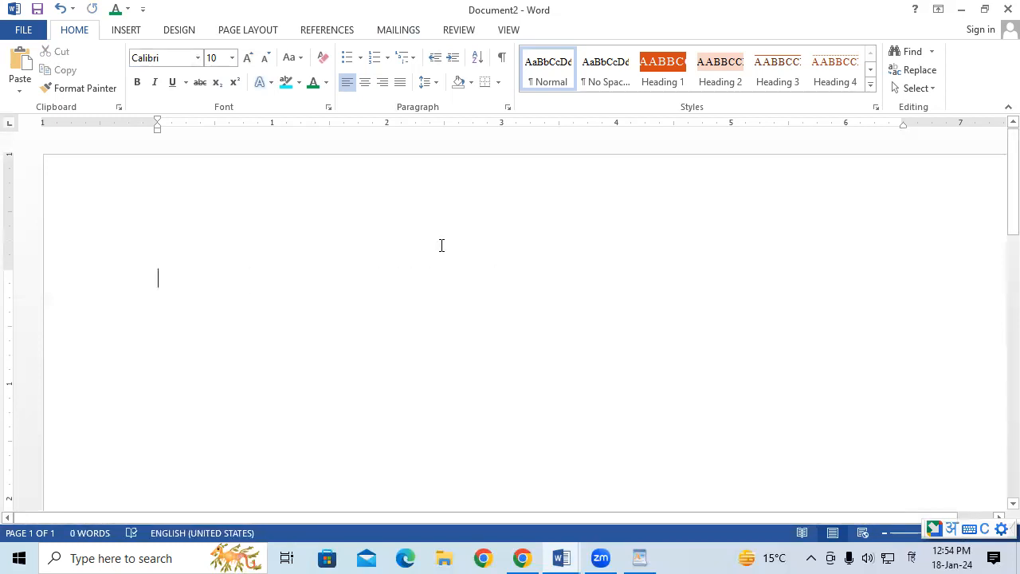
Enter the sample Hindi word राम on the blank page and erase it again.
{"action": "type", "text": "राम"}
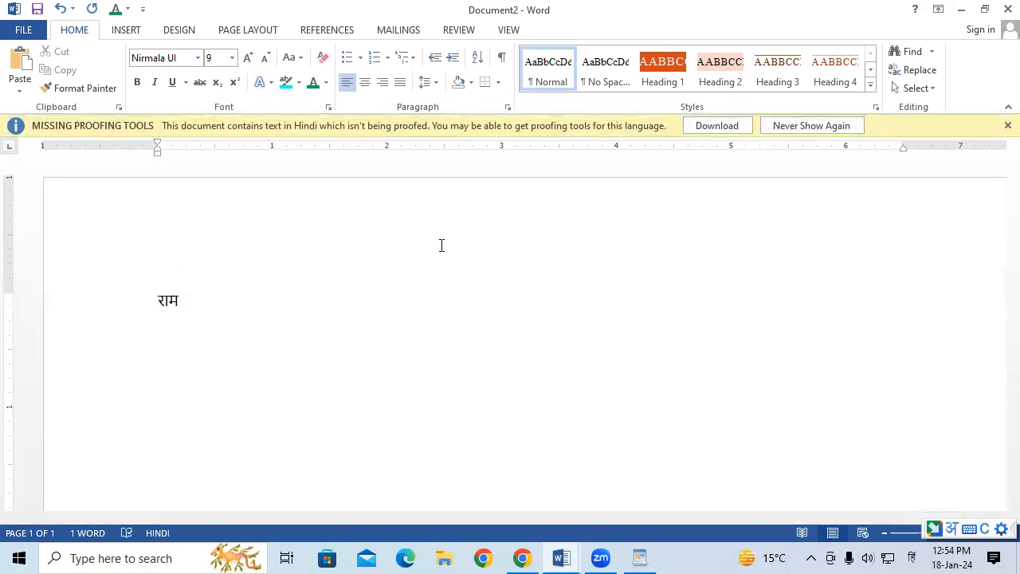
{"action": "key", "text": "BackSpace"}
{"action": "key", "text": "BackSpace"}
{"action": "key", "text": "BackSpace"}
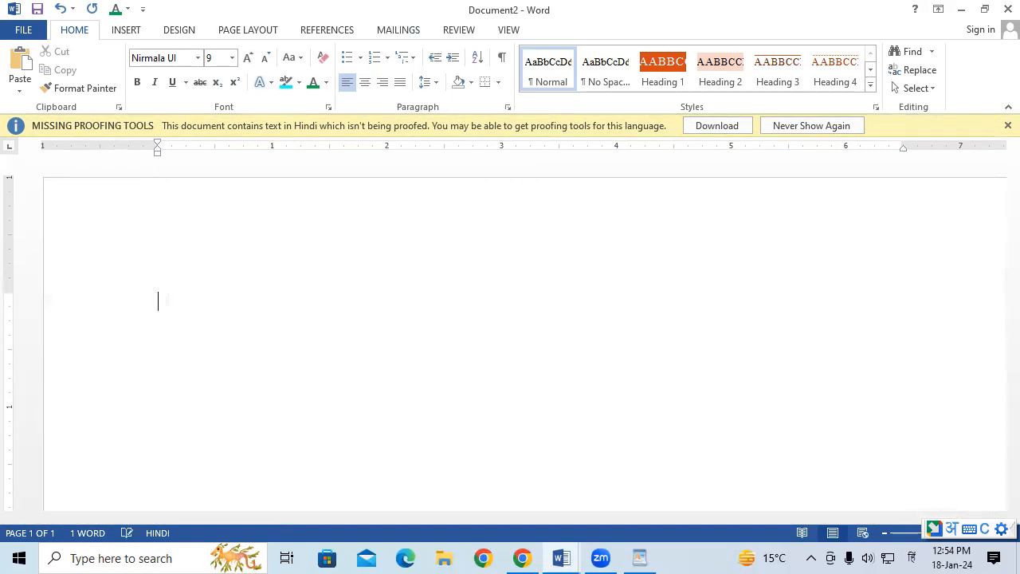